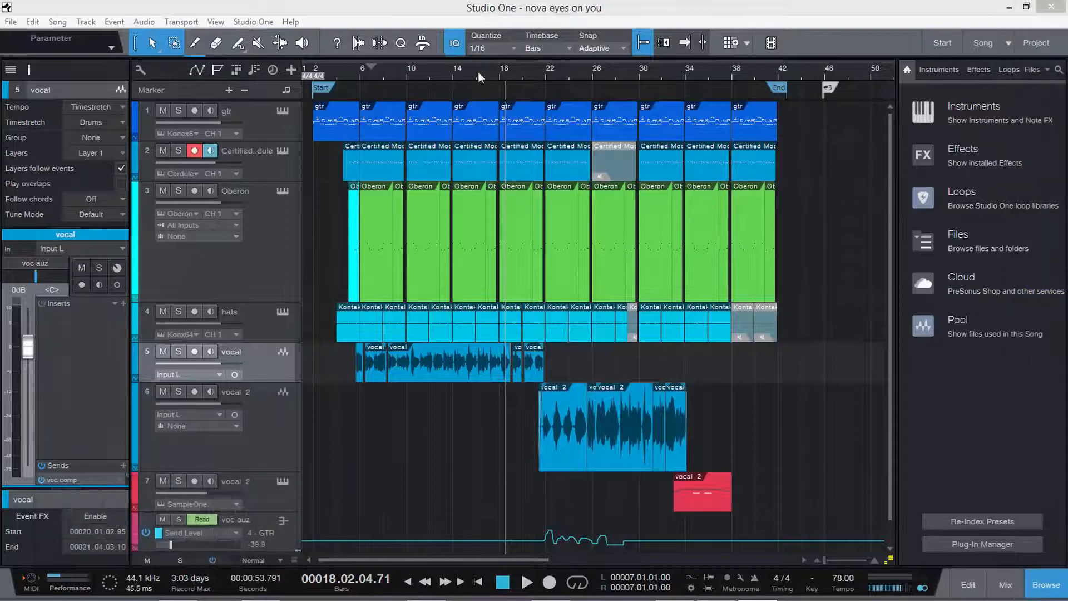
Place the playhead at bar 5, open the mixing console and view the MIXBUS channel's Virtual Tape Machines insert.
{"action": "left_click", "coordinate": [349, 68]}
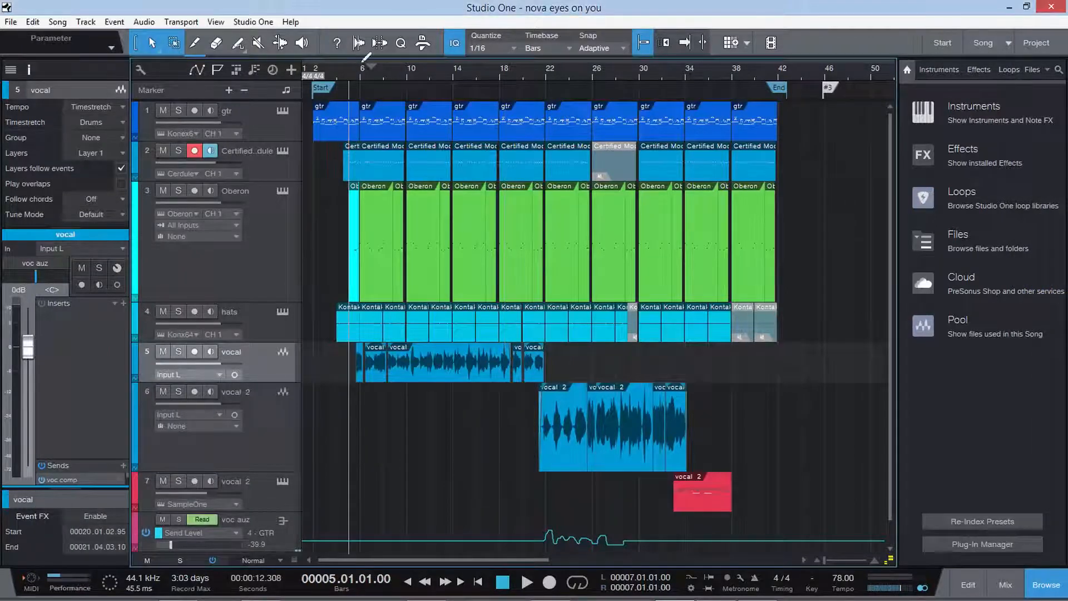
{"action": "left_click", "coordinate": [1005, 584]}
{"action": "left_click_drag", "start_coordinate": [695, 574], "coordinate": [827, 573]}
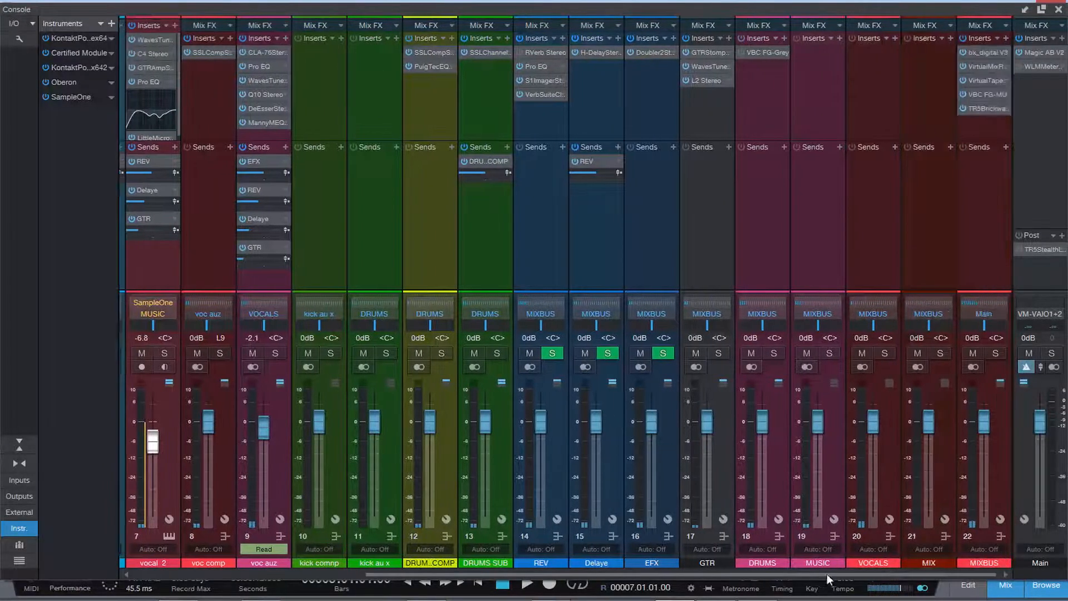
{"action": "left_click", "coordinate": [982, 80]}
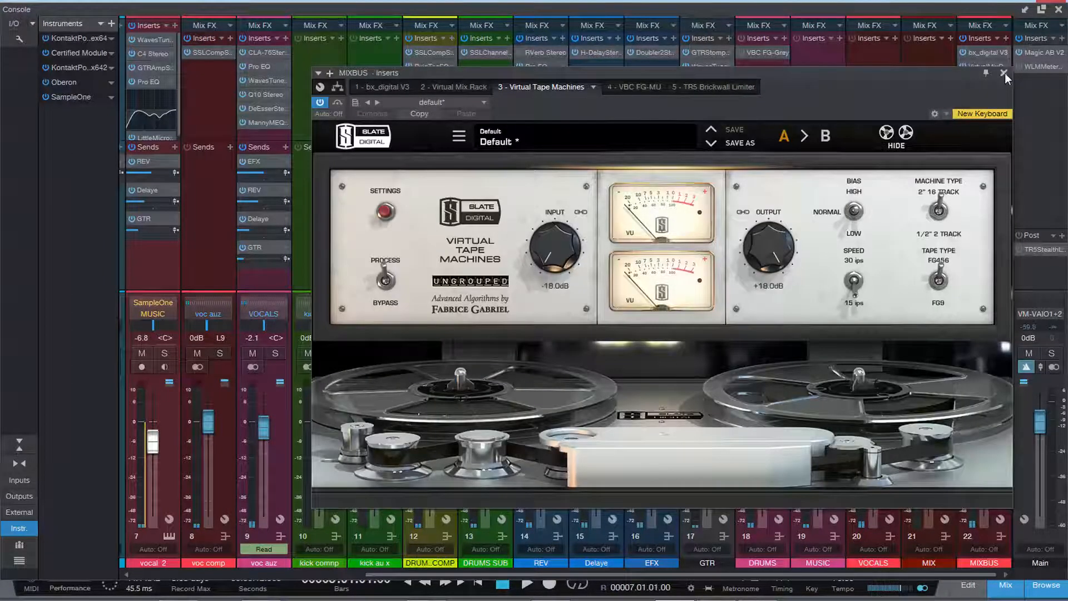
{"action": "left_click", "coordinate": [1005, 72]}
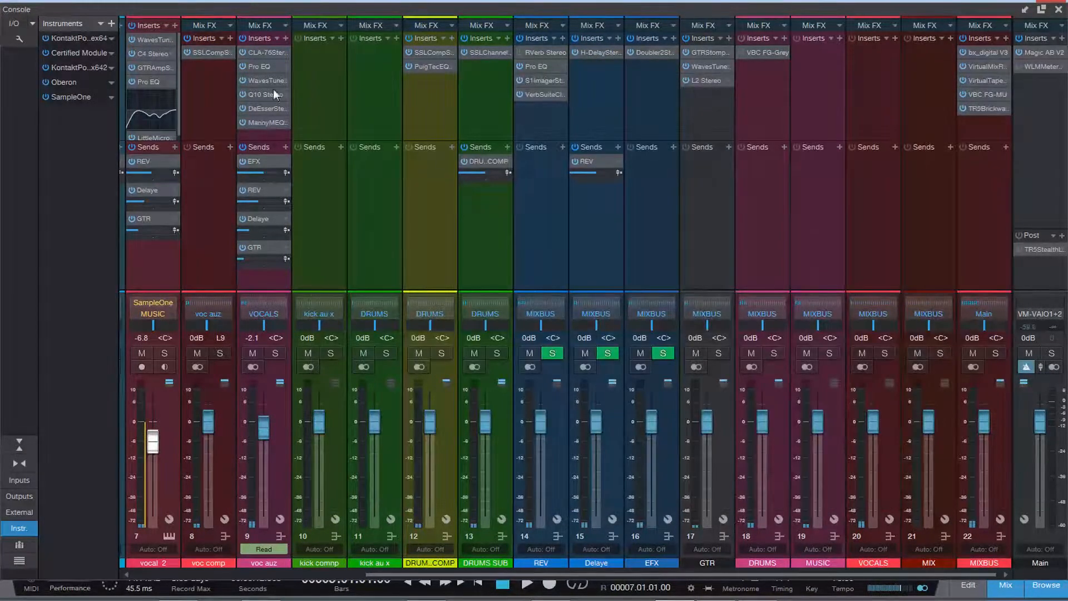
Inspect the CLA-76 insert on the voc auz channel and the PuigTec EQP1A insert on the drum comp bus, closing the console when done.
{"action": "left_click", "coordinate": [270, 51]}
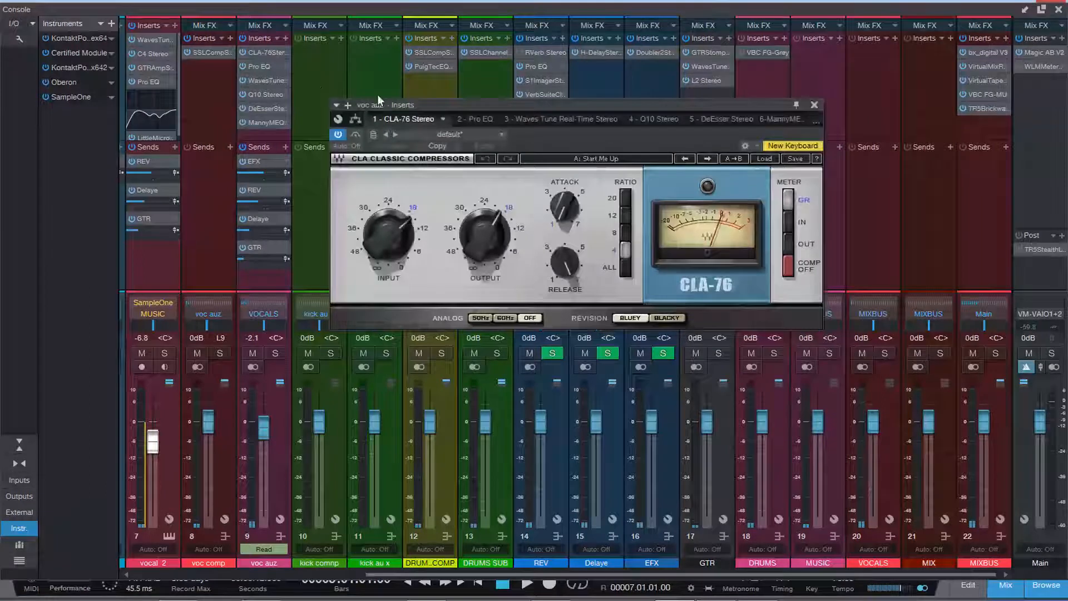
{"action": "left_click", "coordinate": [815, 105]}
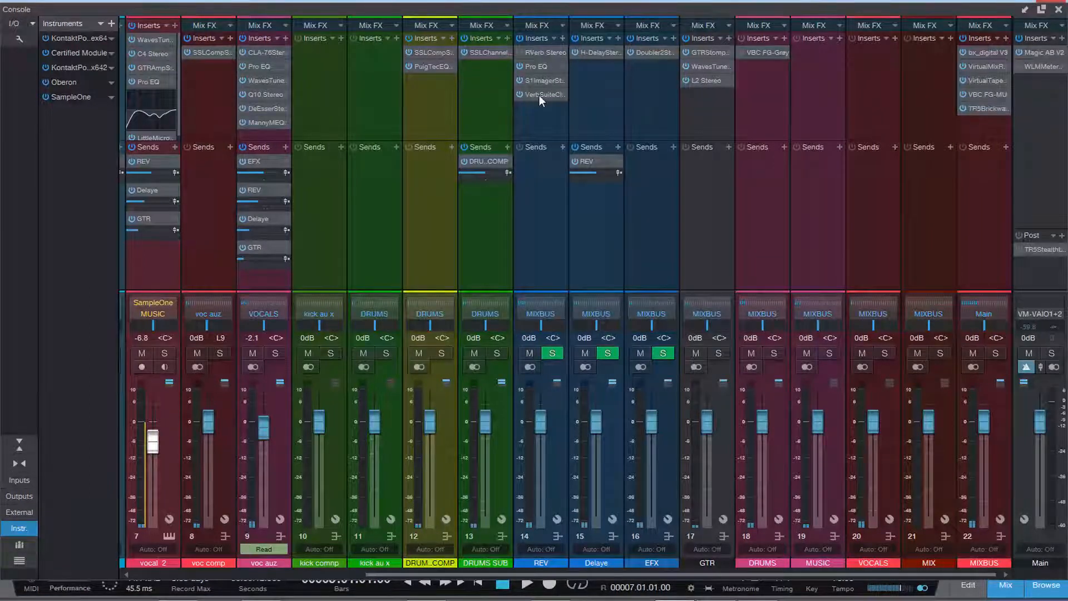
{"action": "left_click", "coordinate": [432, 66]}
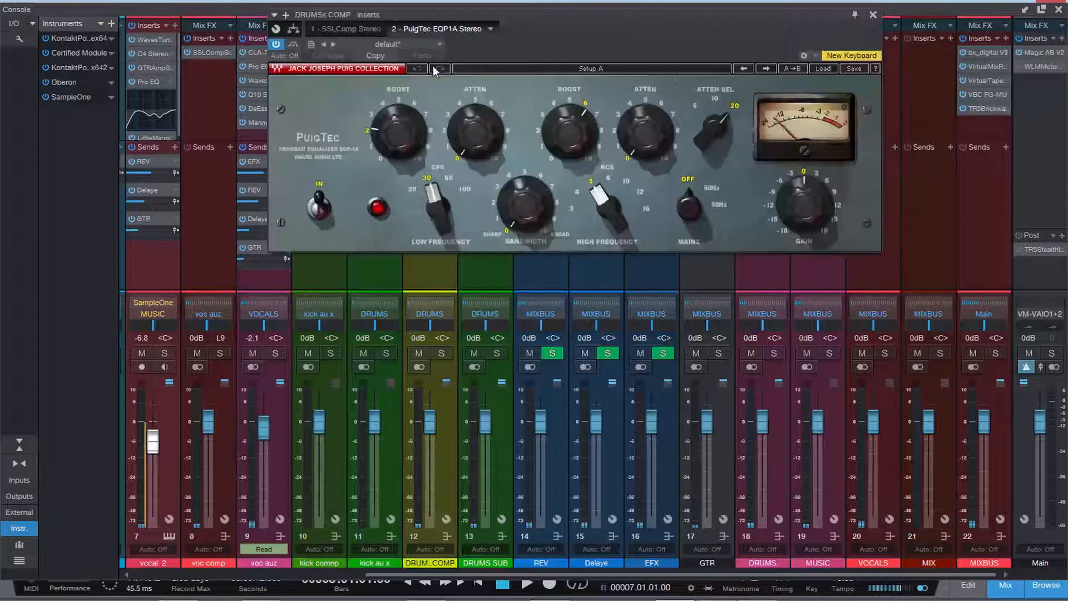
{"action": "left_click", "coordinate": [873, 15]}
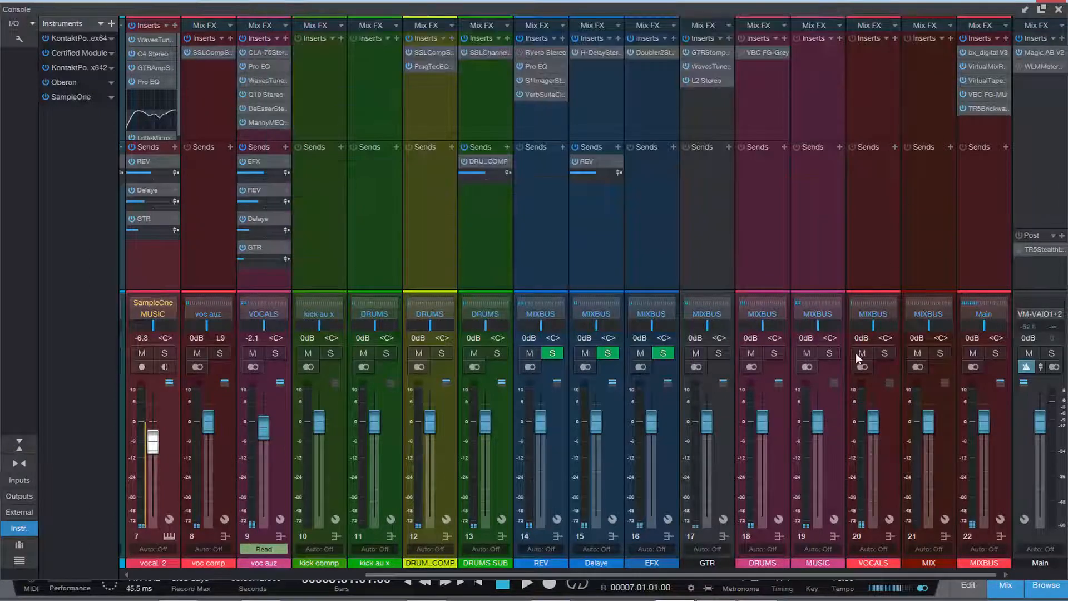
{"action": "left_click_drag", "start_coordinate": [795, 577], "coordinate": [865, 569]}
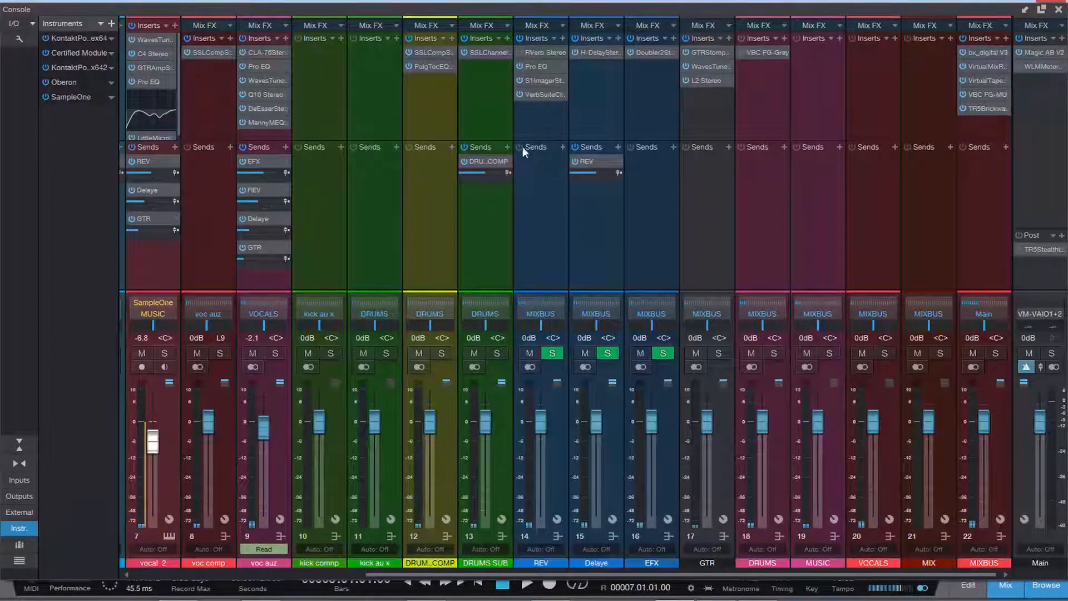
{"action": "left_click", "coordinate": [1058, 10]}
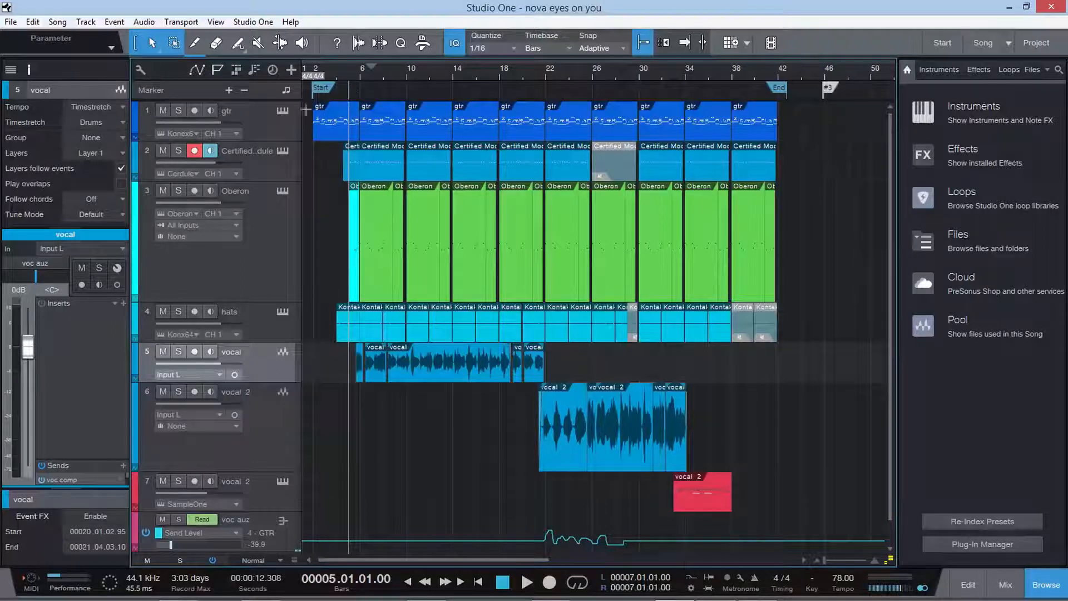
View the gtr track's L2 insert, close it and increase the gtr track's height in the arrangement.
{"action": "left_click", "coordinate": [276, 125]}
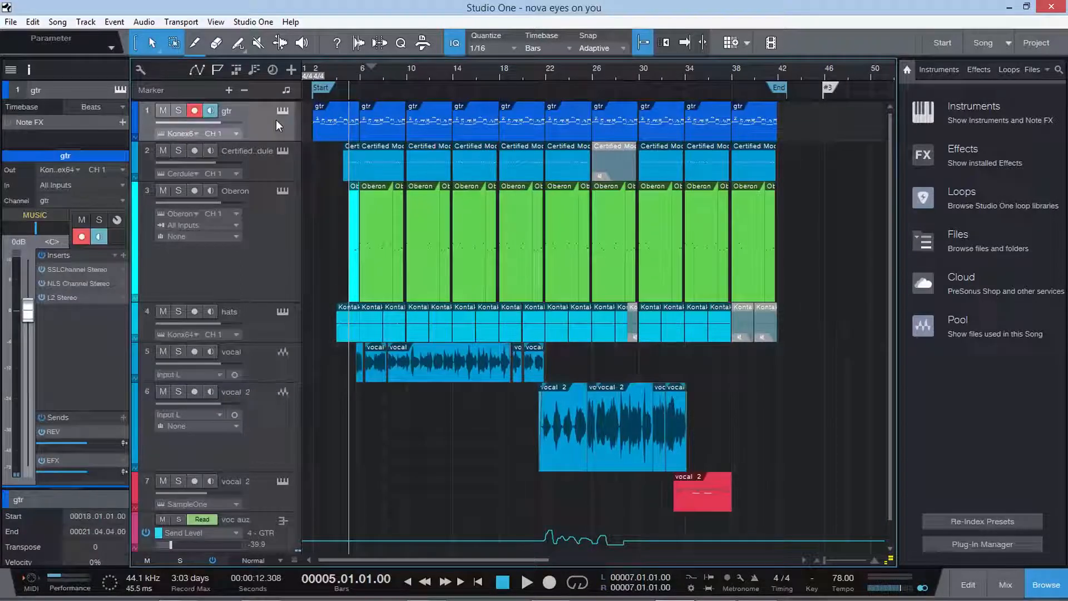
{"action": "double_click", "coordinate": [80, 297]}
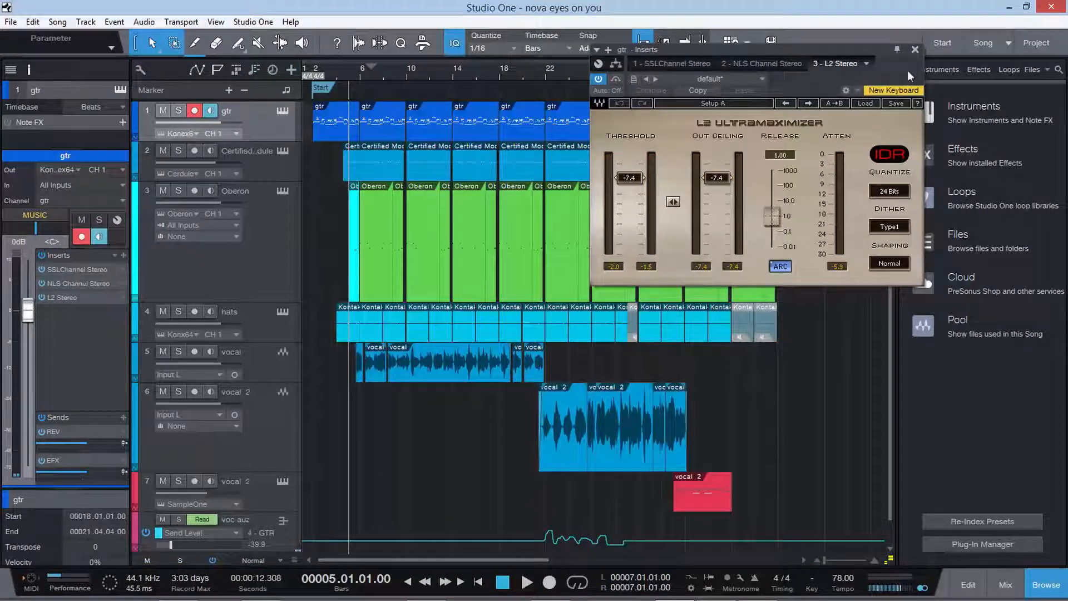
{"action": "left_click", "coordinate": [916, 49]}
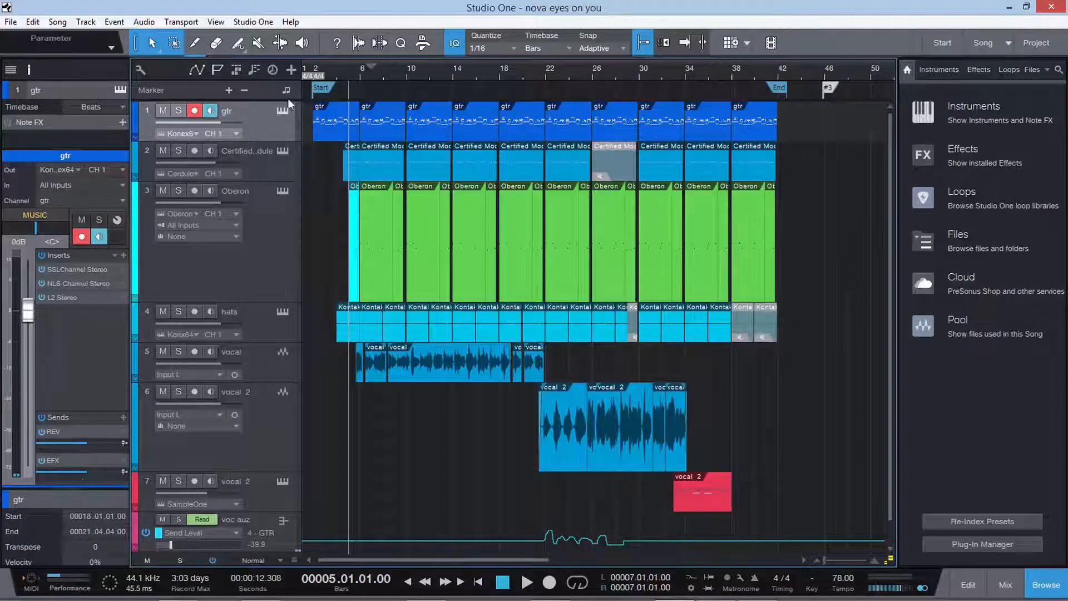
{"action": "left_click_drag", "start_coordinate": [263, 139], "coordinate": [263, 159]}
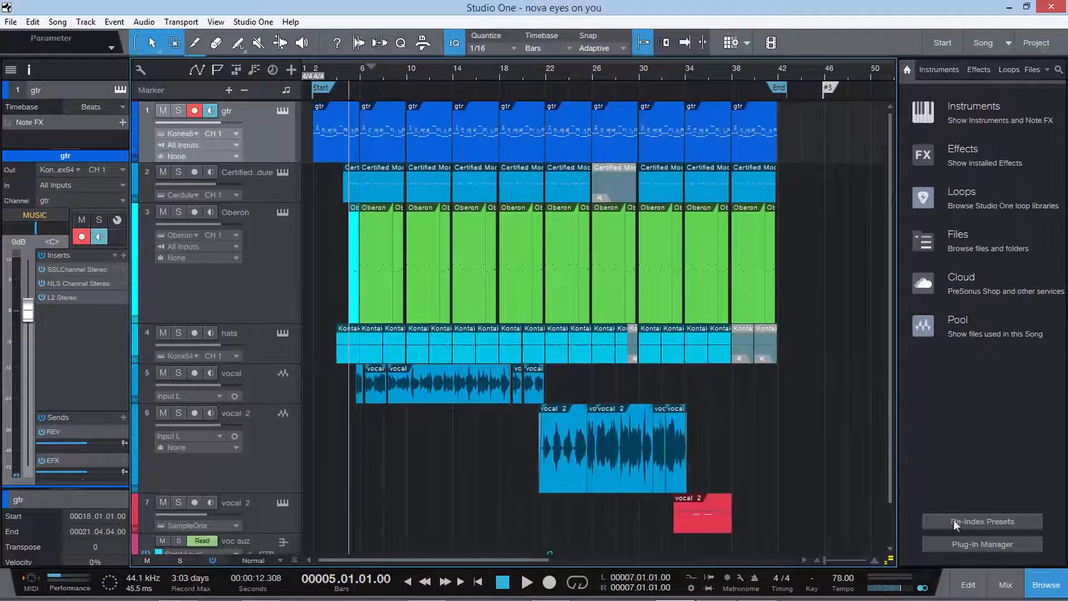
Inspect the VBC FG-MU, Virtual Tape Machines and Virtual Mix Rack inserts on the MIXBUS channel in the console.
{"action": "left_click", "coordinate": [1006, 585]}
{"action": "left_click_drag", "start_coordinate": [716, 573], "coordinate": [970, 575]}
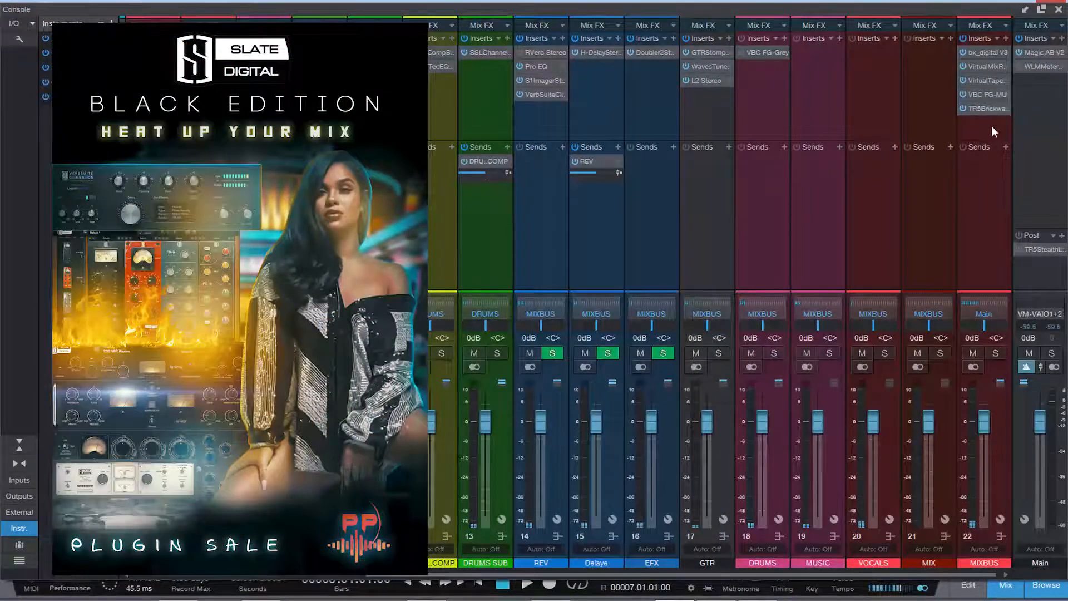
{"action": "left_click", "coordinate": [983, 94]}
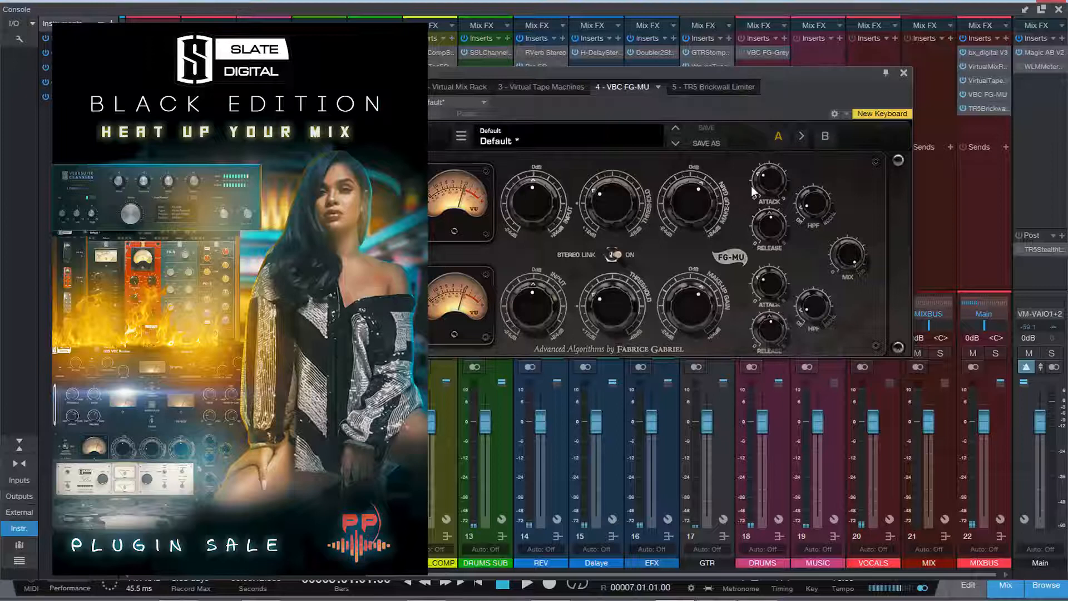
{"action": "left_click", "coordinate": [987, 79]}
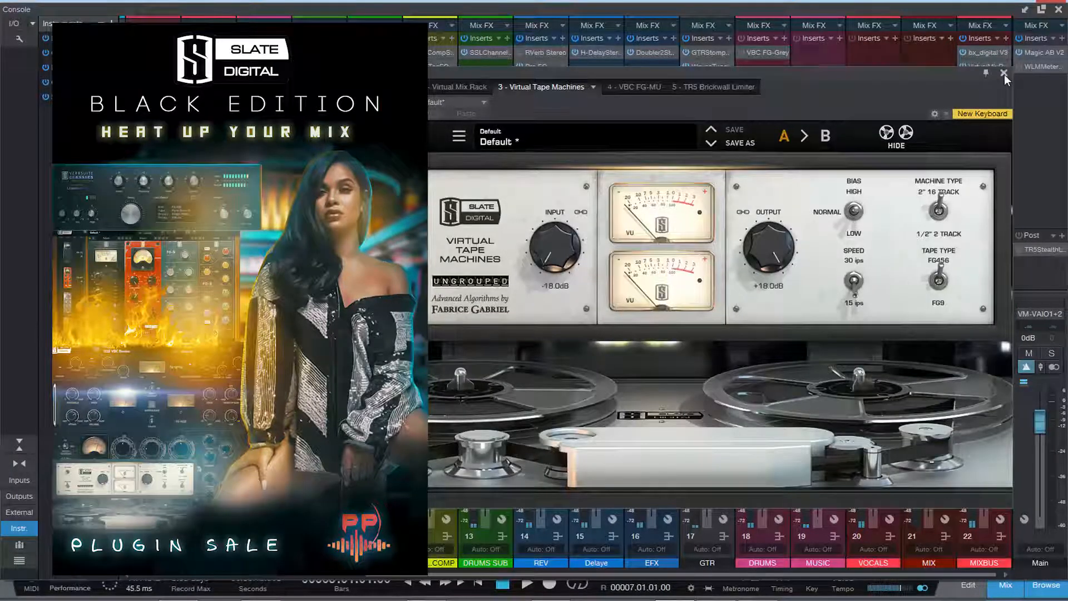
{"action": "left_click", "coordinate": [1004, 73]}
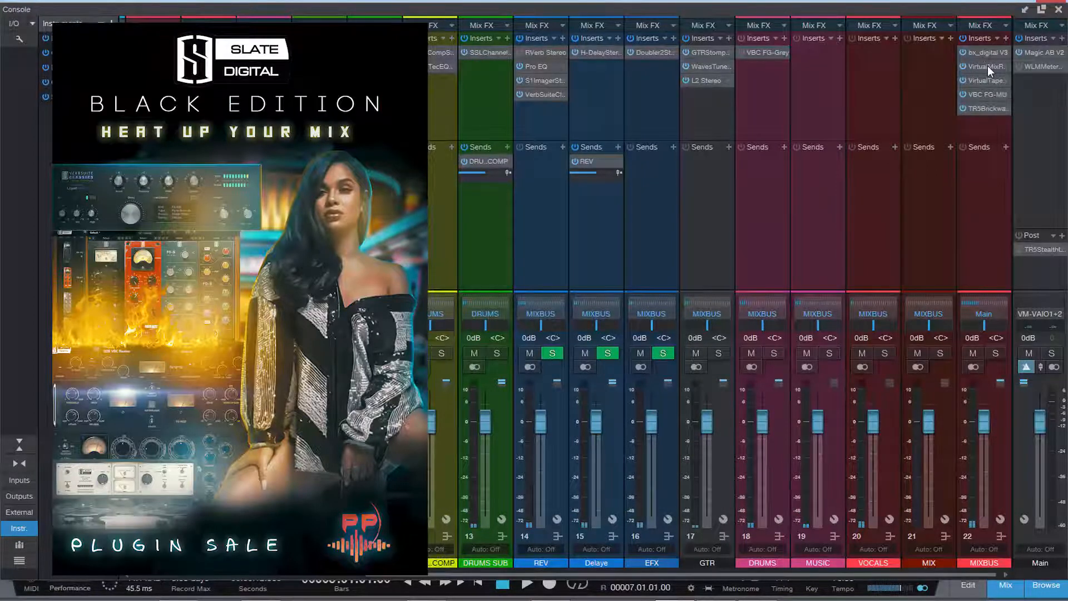
{"action": "left_click", "coordinate": [987, 65]}
{"action": "left_click", "coordinate": [893, 74]}
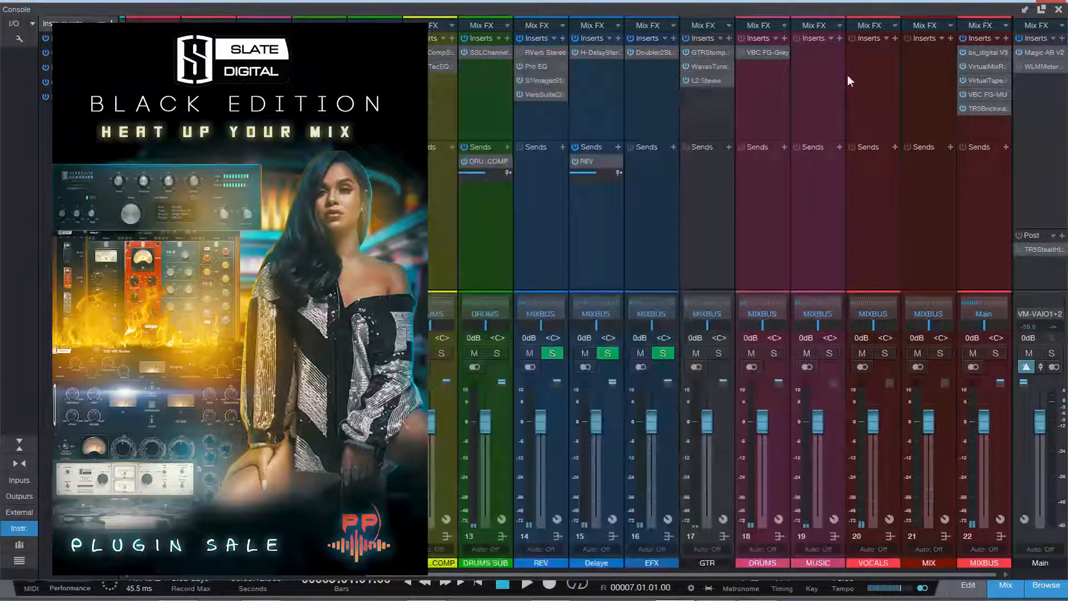
View the VerbSuite Classics insert on the REV channel, closing it and the console when done.
{"action": "left_click", "coordinate": [539, 95]}
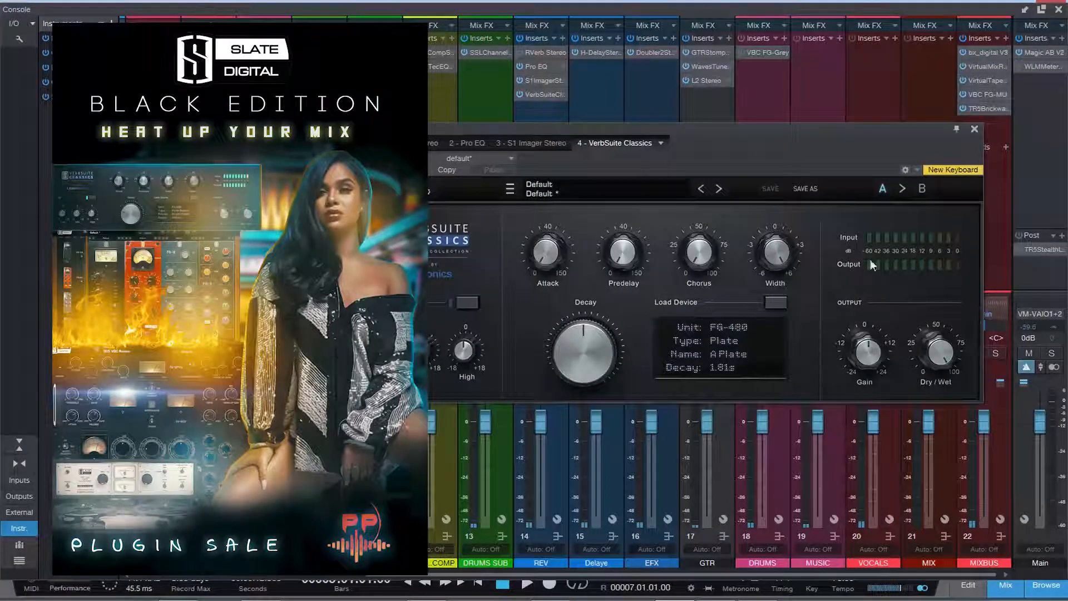
{"action": "left_click", "coordinate": [975, 129]}
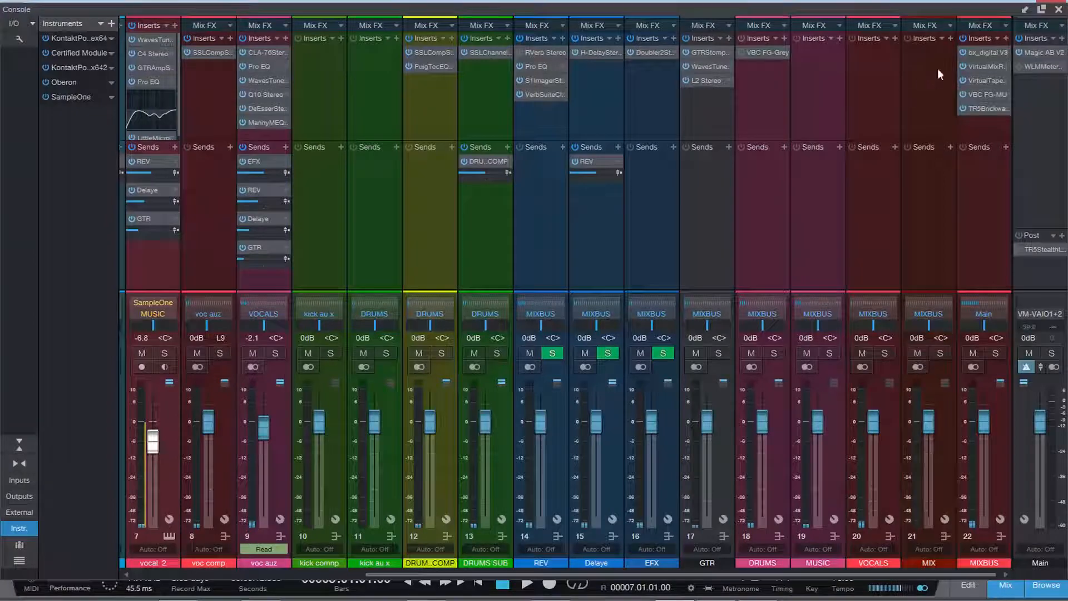
{"action": "left_click", "coordinate": [1059, 10]}
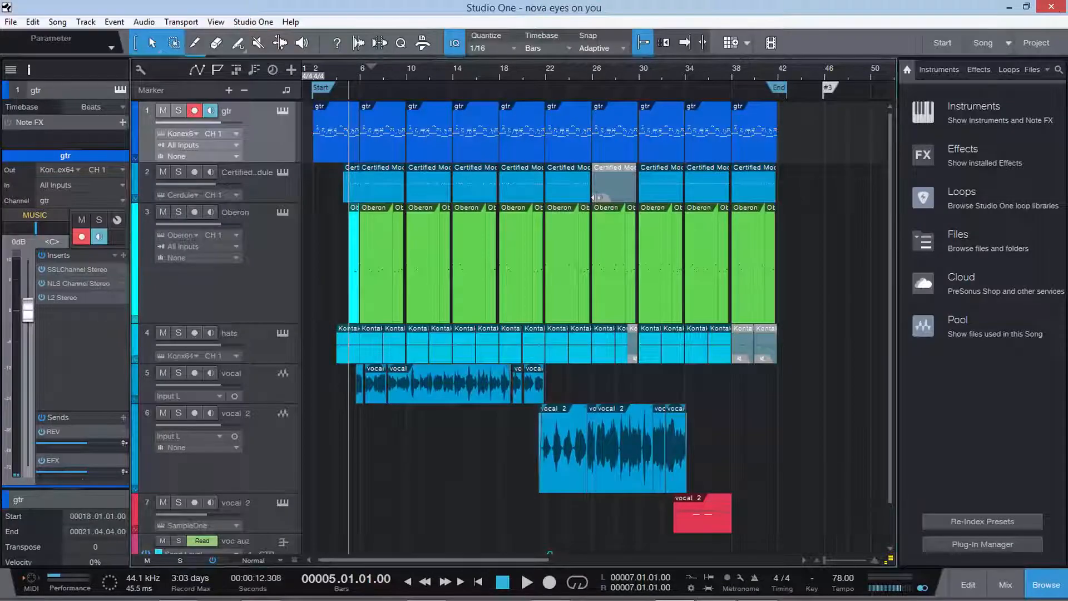
Solo the gtr track, open its SSLChannel insert and play a short passage from bar 2.
{"action": "left_click", "coordinate": [314, 73]}
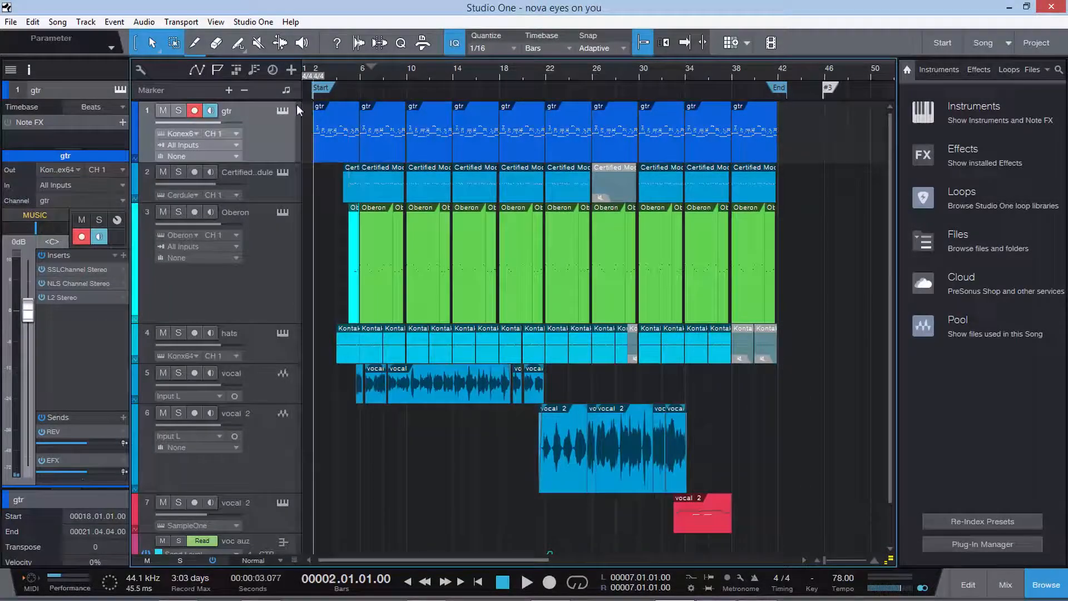
{"action": "left_click", "coordinate": [179, 111]}
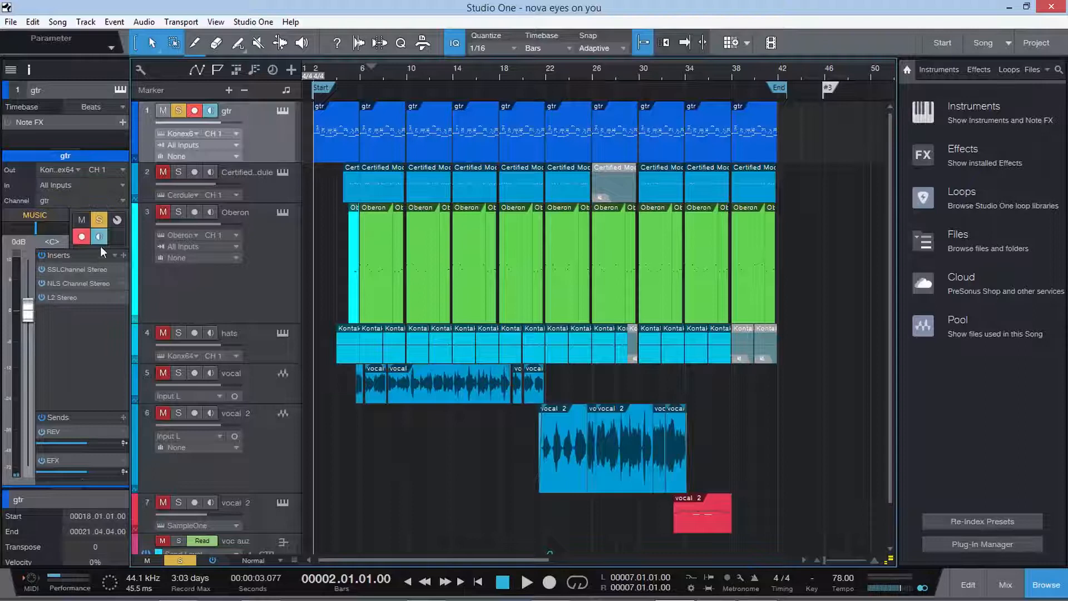
{"action": "double_click", "coordinate": [76, 268]}
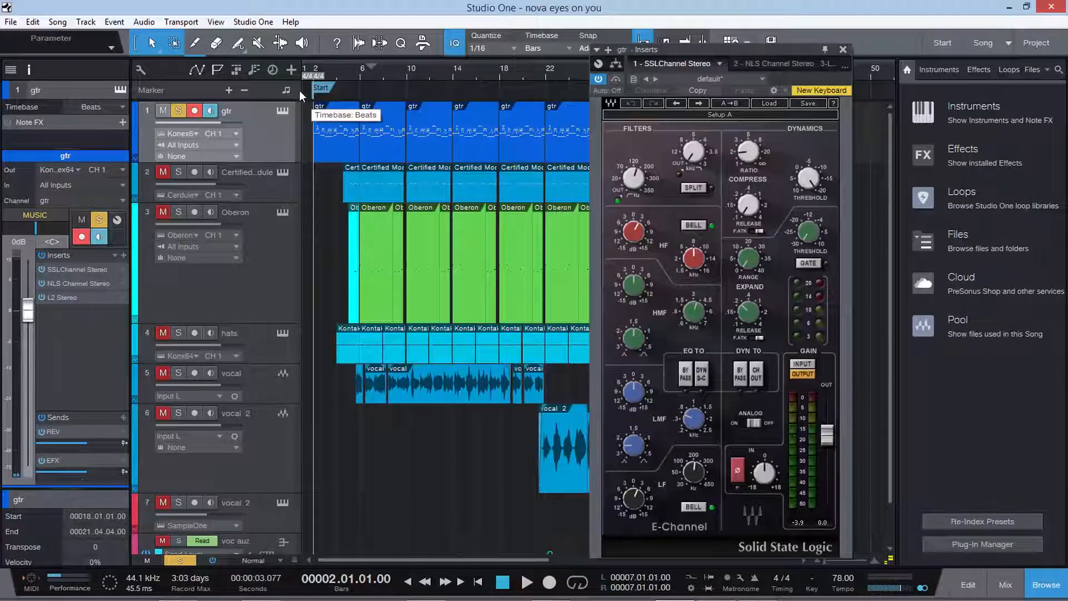
{"action": "key", "text": "space"}
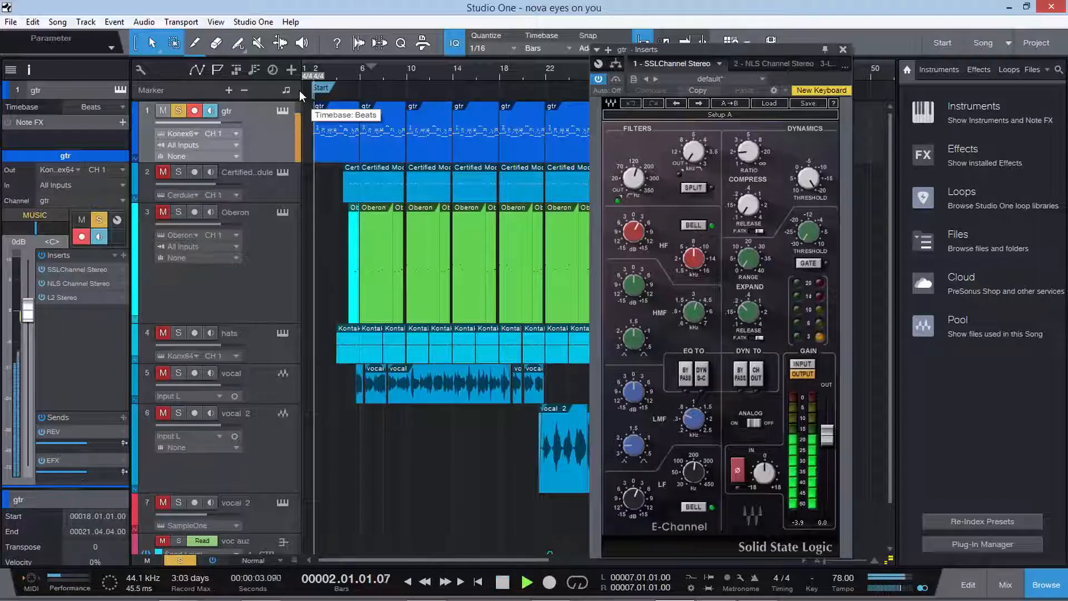
{"action": "key", "text": "space"}
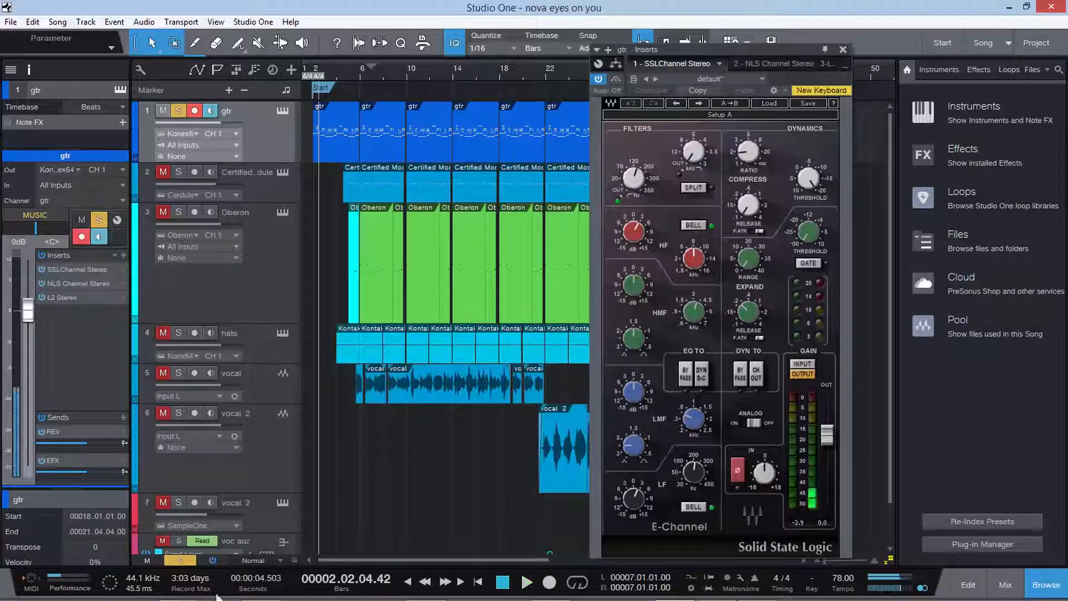
Clear the track solo and play the full arrangement from bar 5.
{"action": "left_click", "coordinate": [182, 559]}
{"action": "left_click", "coordinate": [182, 559]}
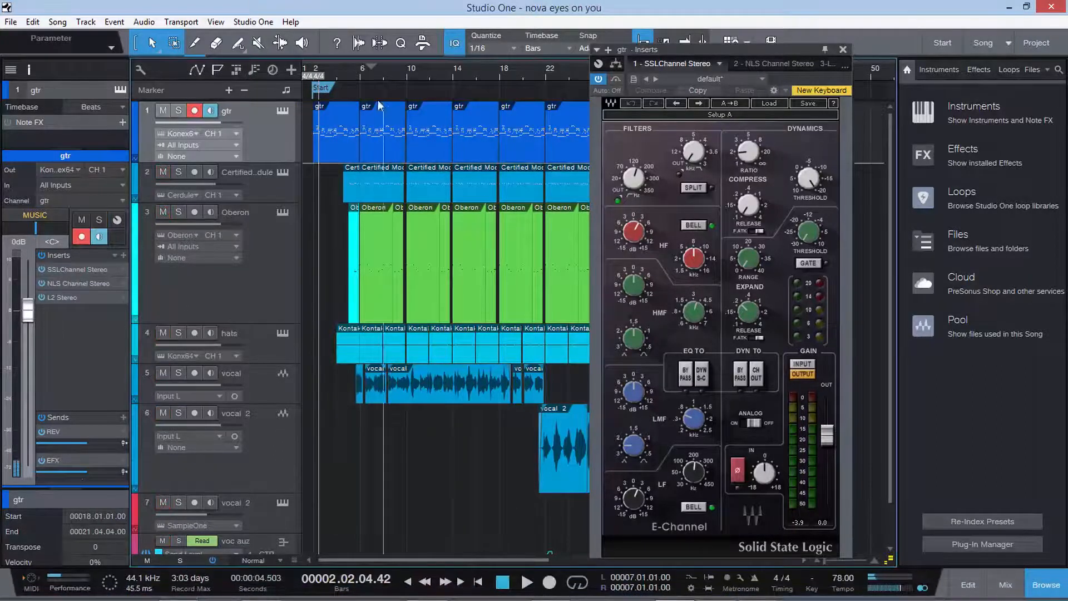
{"action": "left_click", "coordinate": [352, 72]}
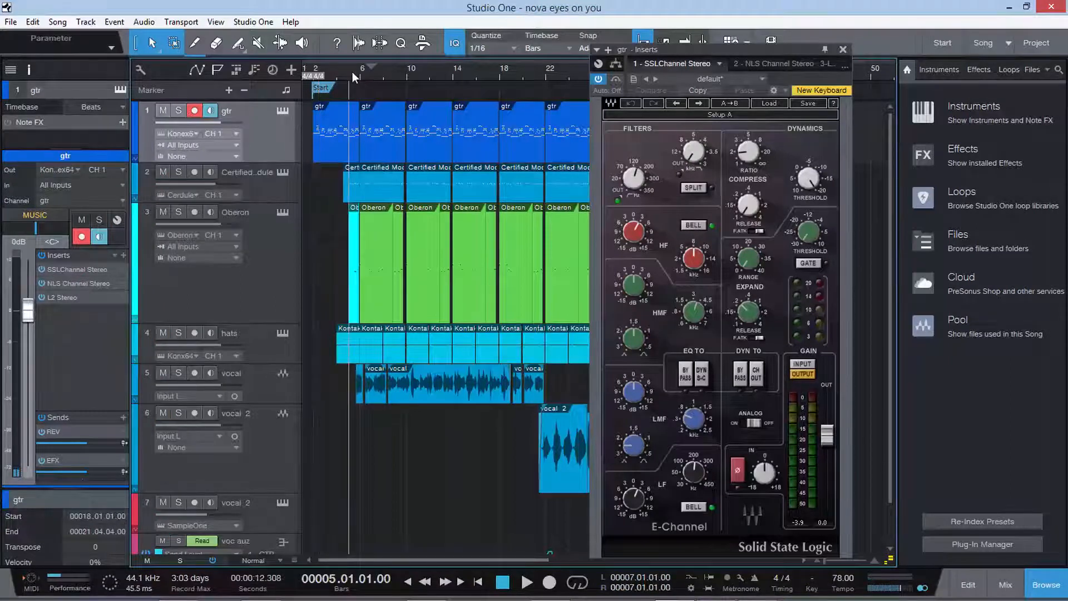
{"action": "key", "text": "space"}
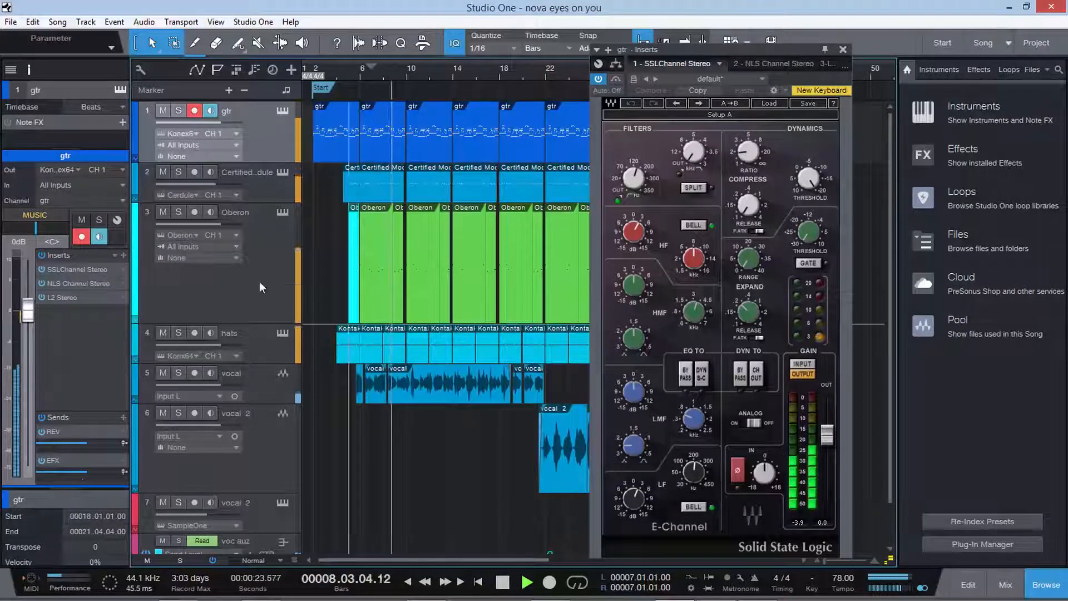
View the gtr track's Kontakt Acoustic Guitar instrument during playback, close the open plug-in windows and stop playback.
{"action": "left_click", "coordinate": [283, 111]}
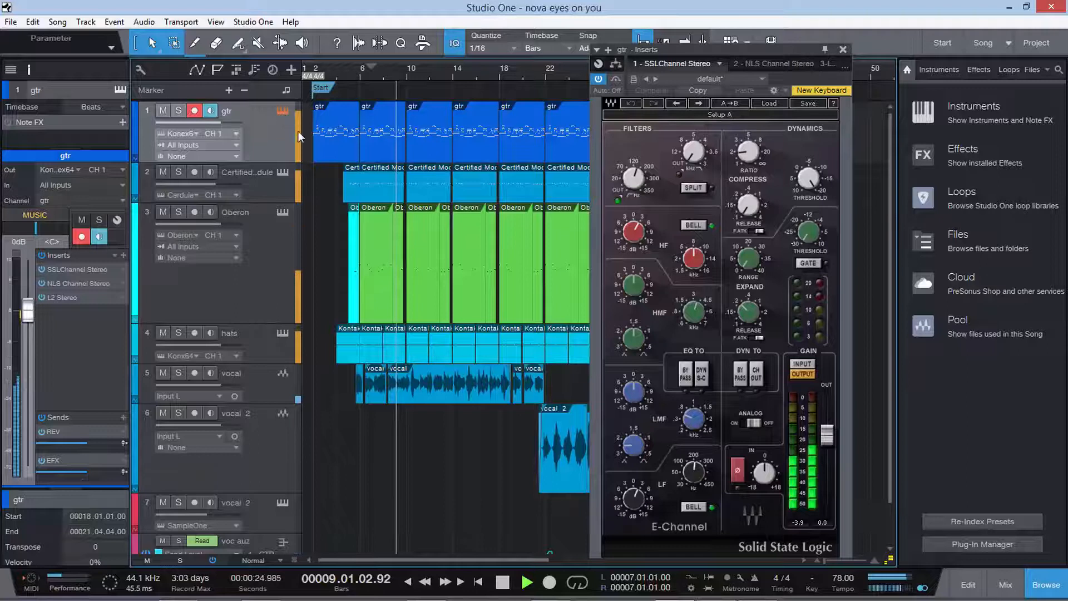
{"action": "left_click", "coordinate": [516, 365]}
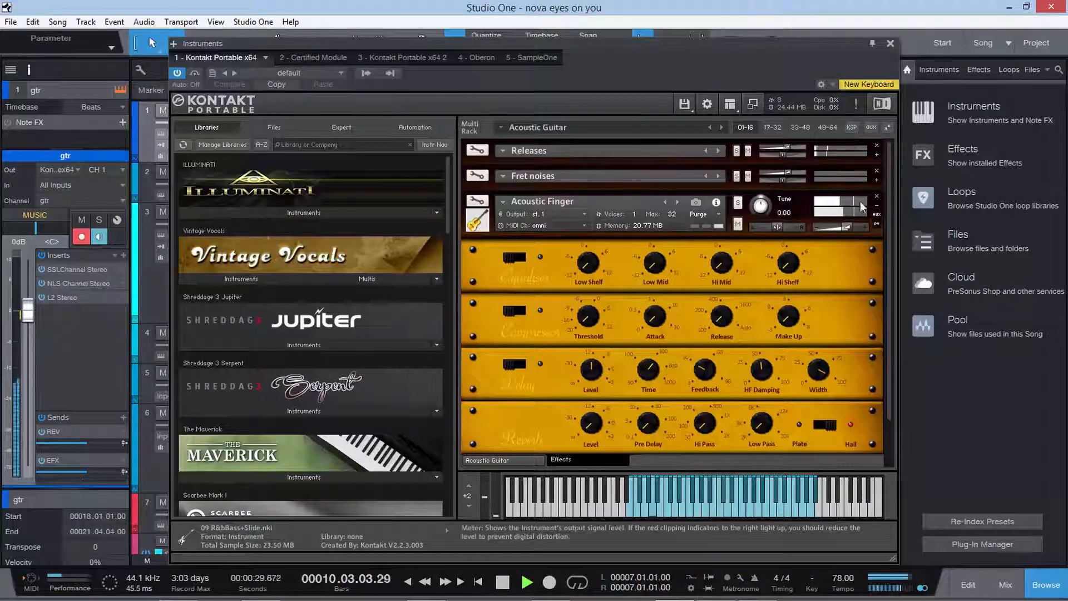
{"action": "left_click", "coordinate": [889, 44]}
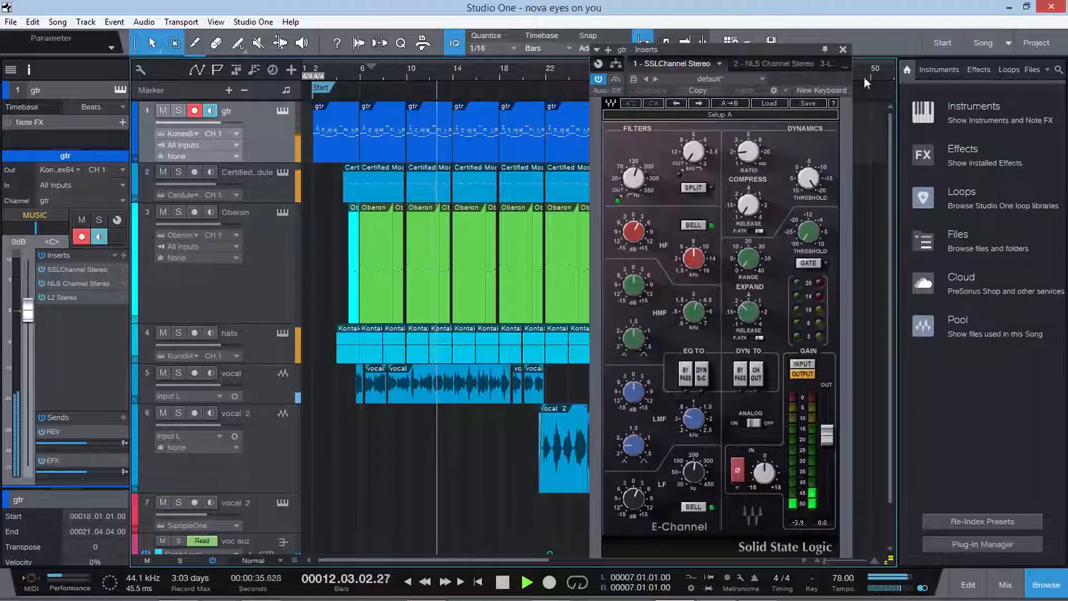
{"action": "left_click", "coordinate": [843, 49]}
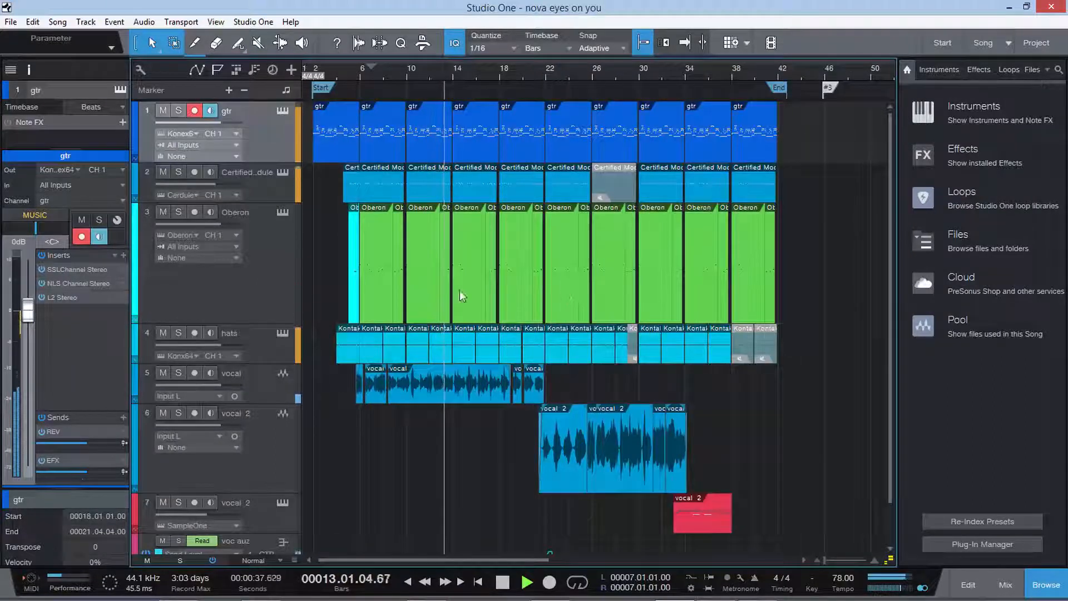
{"action": "key", "text": "space"}
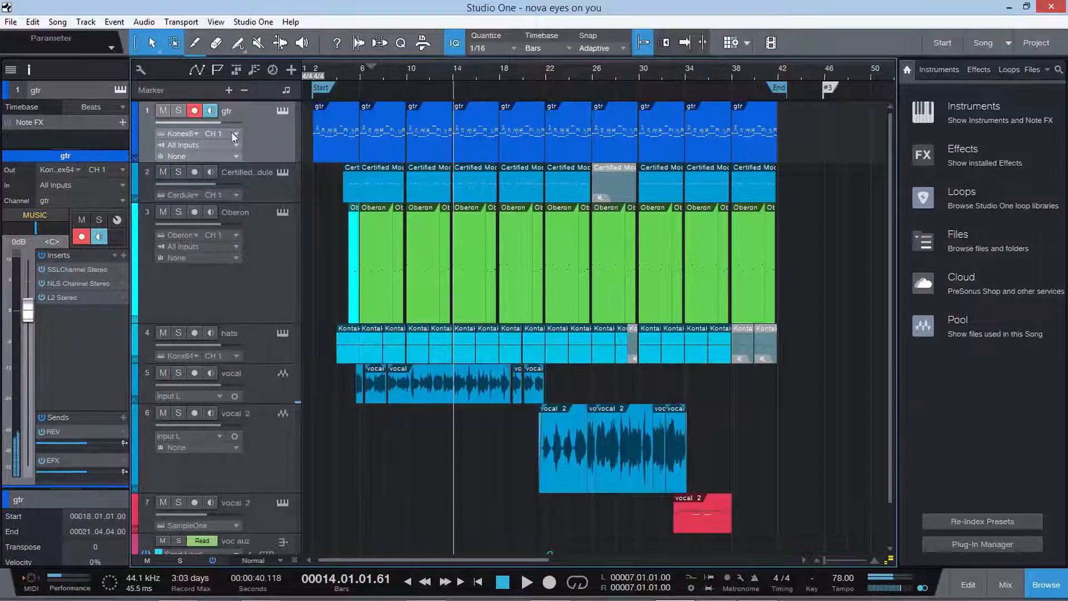
Solo the gtr track, open its SSLChannel insert with NLS Channel and L2 bypassed, and play from bar 3.
{"action": "left_click", "coordinate": [178, 110]}
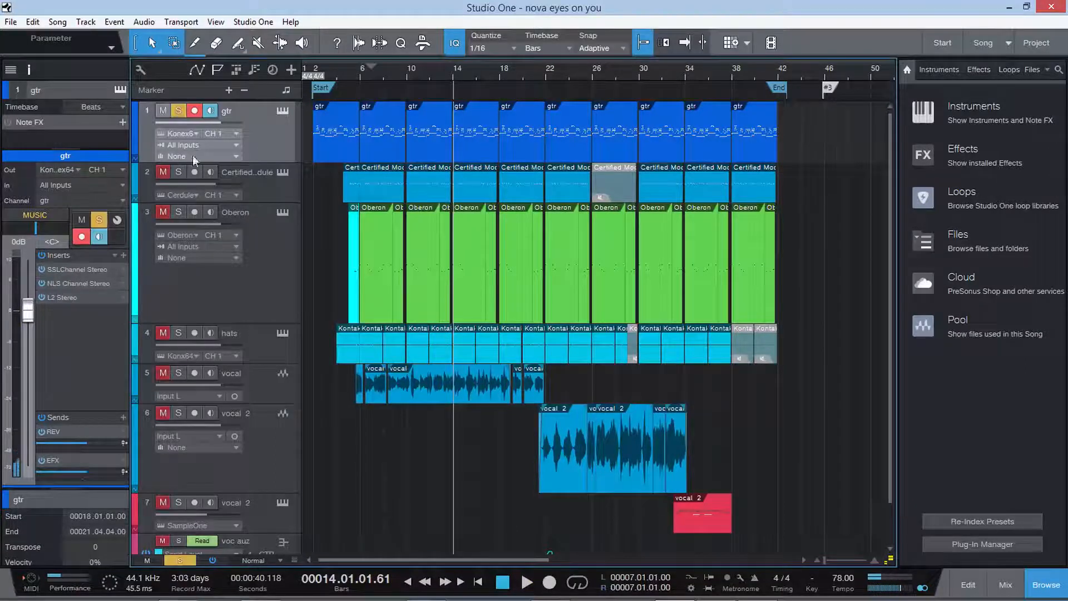
{"action": "double_click", "coordinate": [65, 268]}
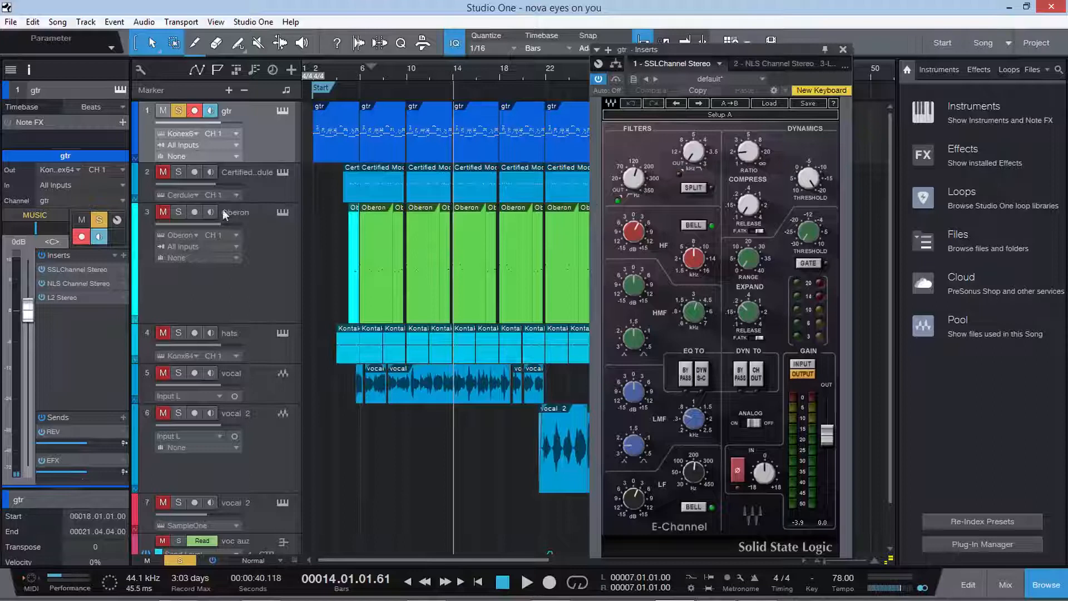
{"action": "left_click", "coordinate": [329, 72]}
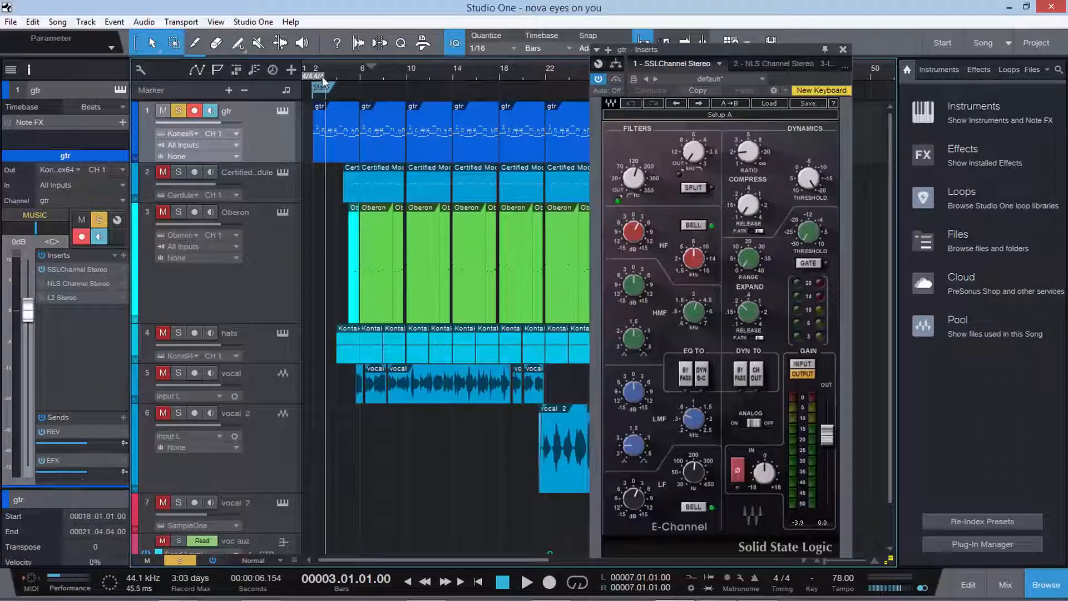
{"action": "key", "text": "space"}
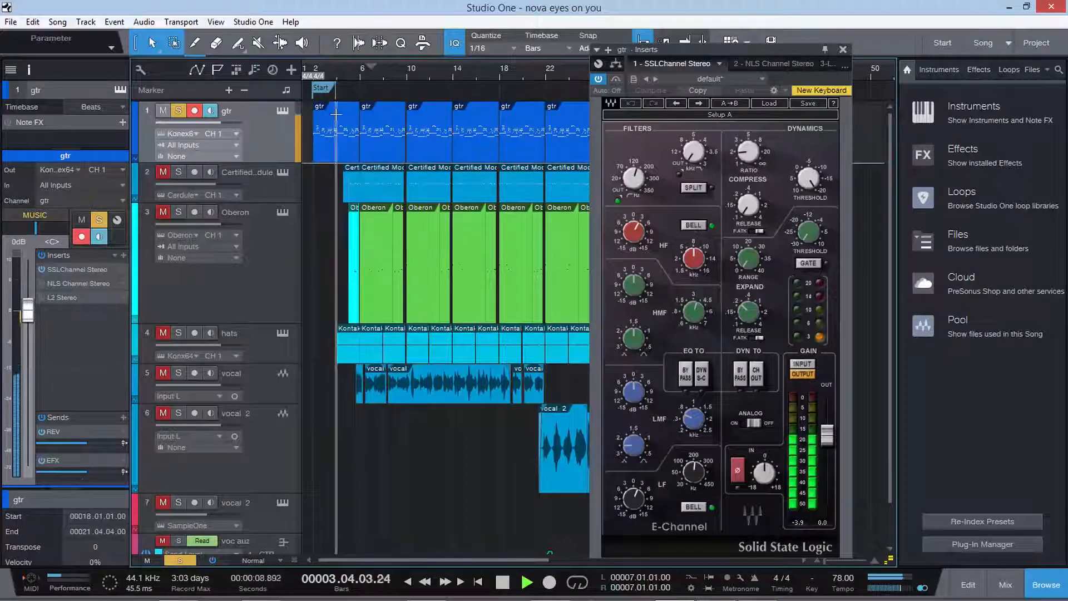
Stop playback, examine the Acoustic Finger patch's effects in the gtr track's Kontakt instrument, and close the instrument window.
{"action": "left_click", "coordinate": [284, 110]}
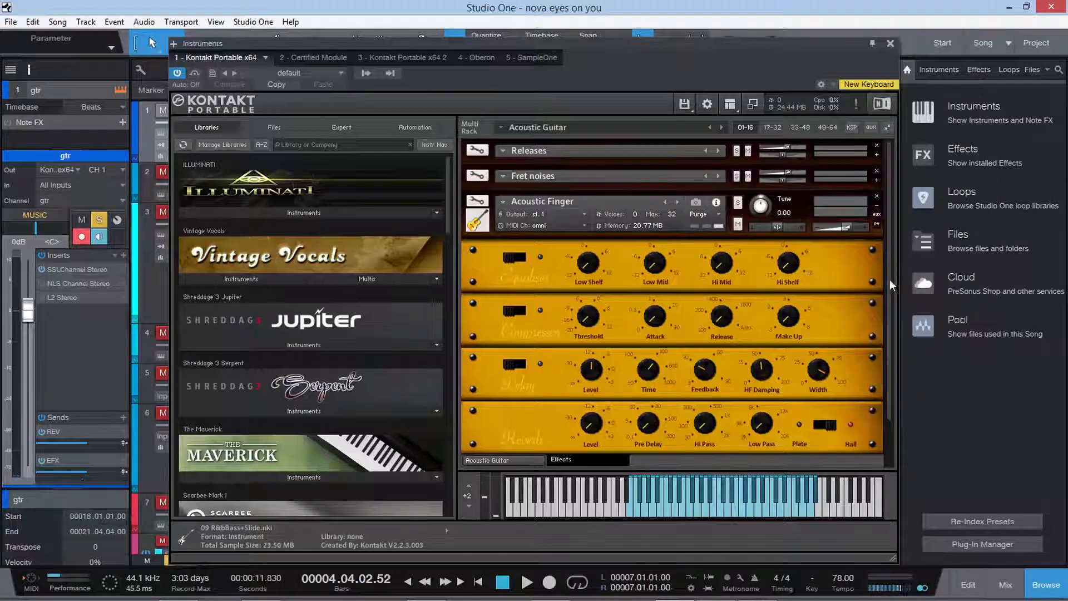
{"action": "left_click_drag", "start_coordinate": [890, 279], "coordinate": [889, 356]}
{"action": "left_click_drag", "start_coordinate": [450, 210], "coordinate": [449, 331]}
{"action": "left_click_drag", "start_coordinate": [448, 255], "coordinate": [450, 202]}
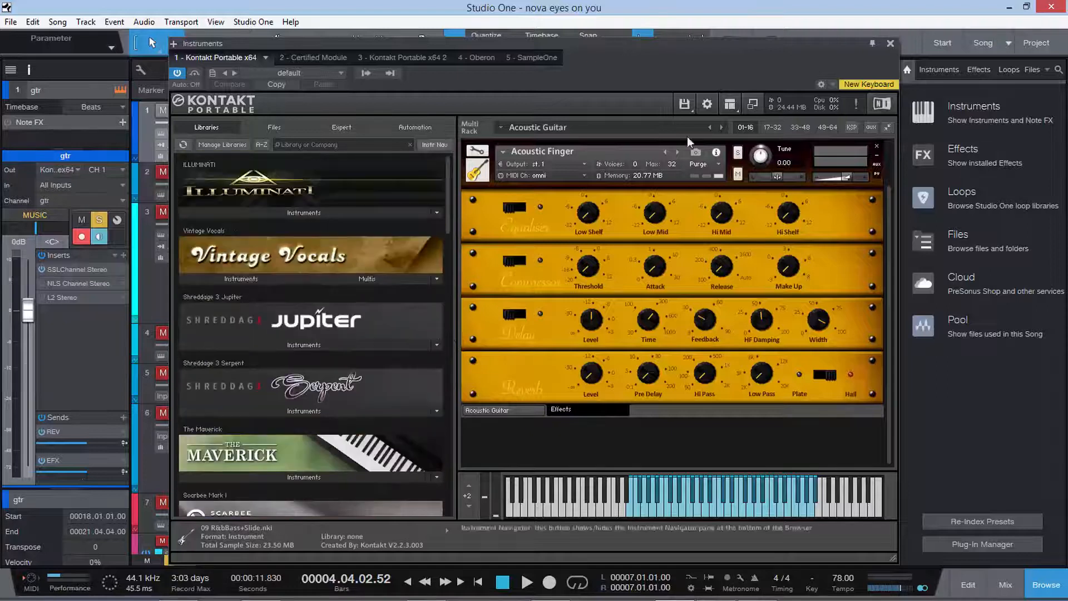
{"action": "left_click", "coordinate": [522, 411]}
{"action": "left_click", "coordinate": [890, 43]}
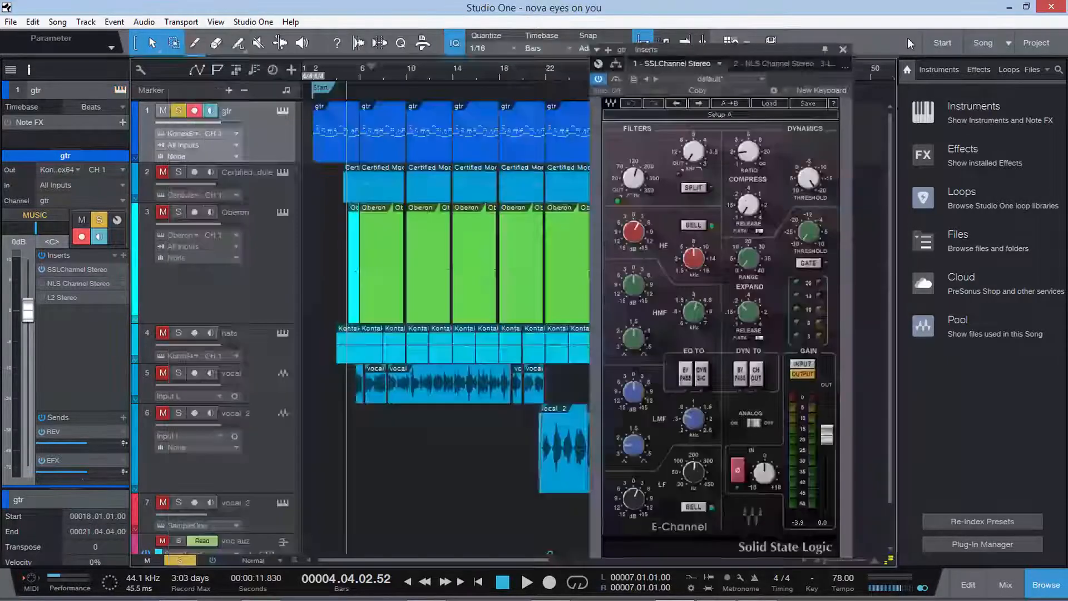
Play the soloed guitar, bypass its SSLChannel insert during playback, and stop near bar 8.
{"action": "key", "text": "space"}
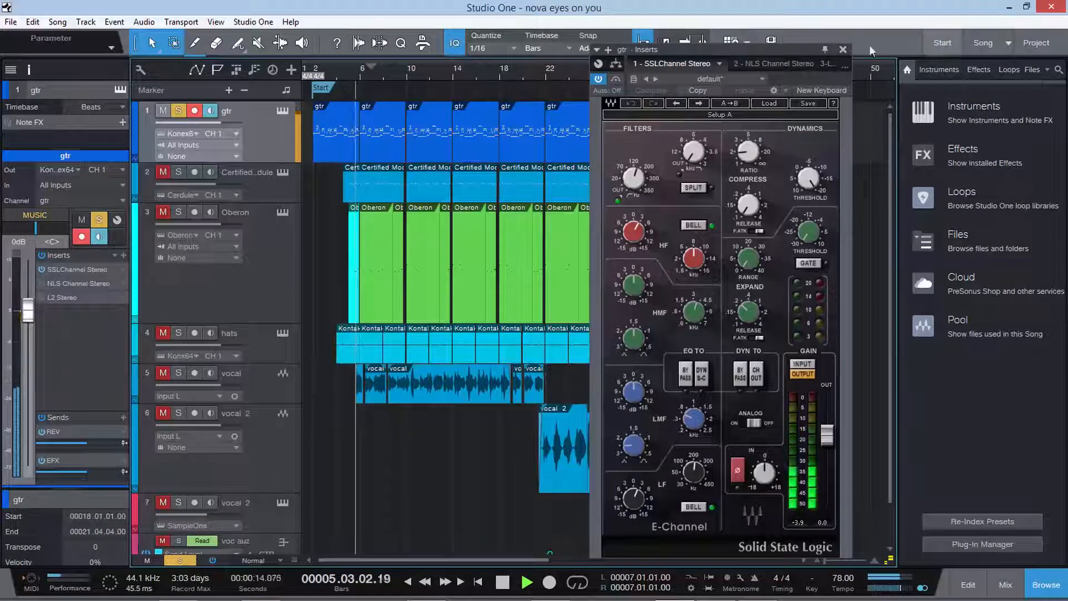
{"action": "left_click_drag", "start_coordinate": [774, 53], "coordinate": [540, 52]}
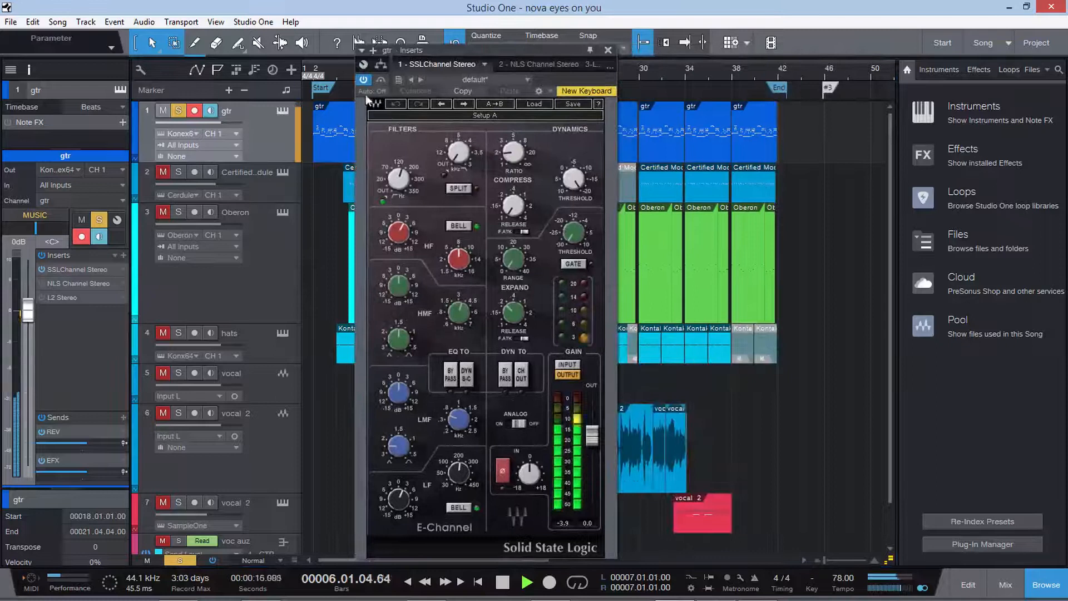
{"action": "left_click_drag", "start_coordinate": [445, 48], "coordinate": [529, 47]}
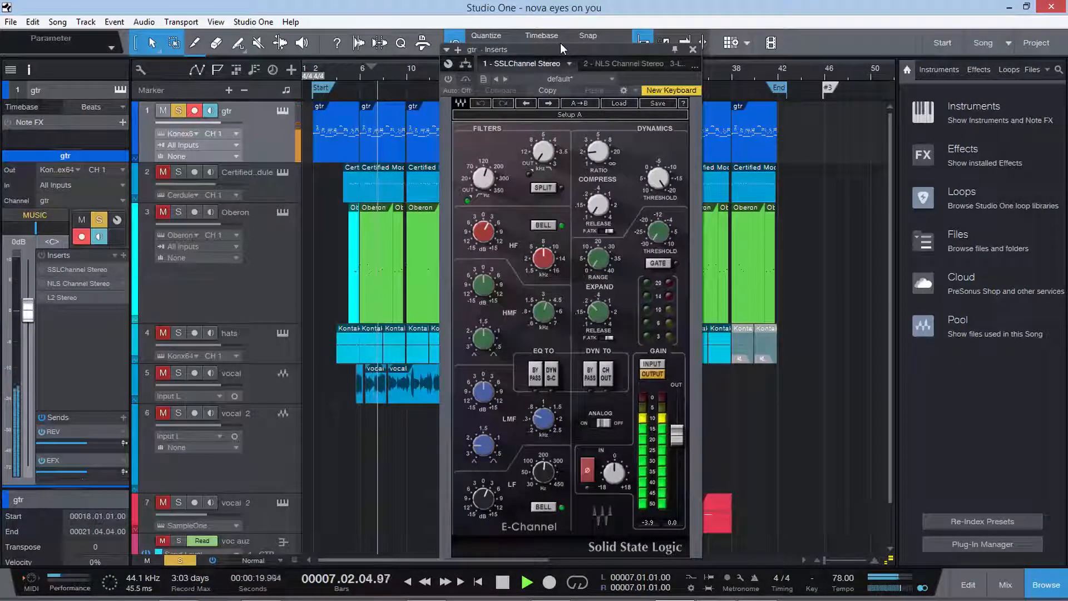
{"action": "key", "text": "space"}
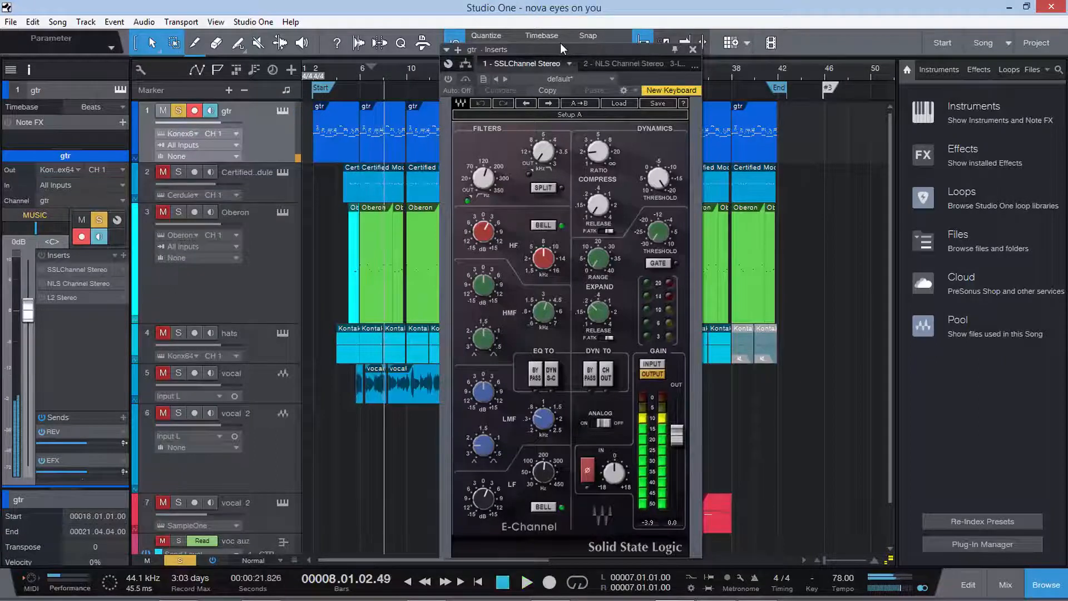
{"action": "left_click_drag", "start_coordinate": [575, 46], "coordinate": [555, 26]}
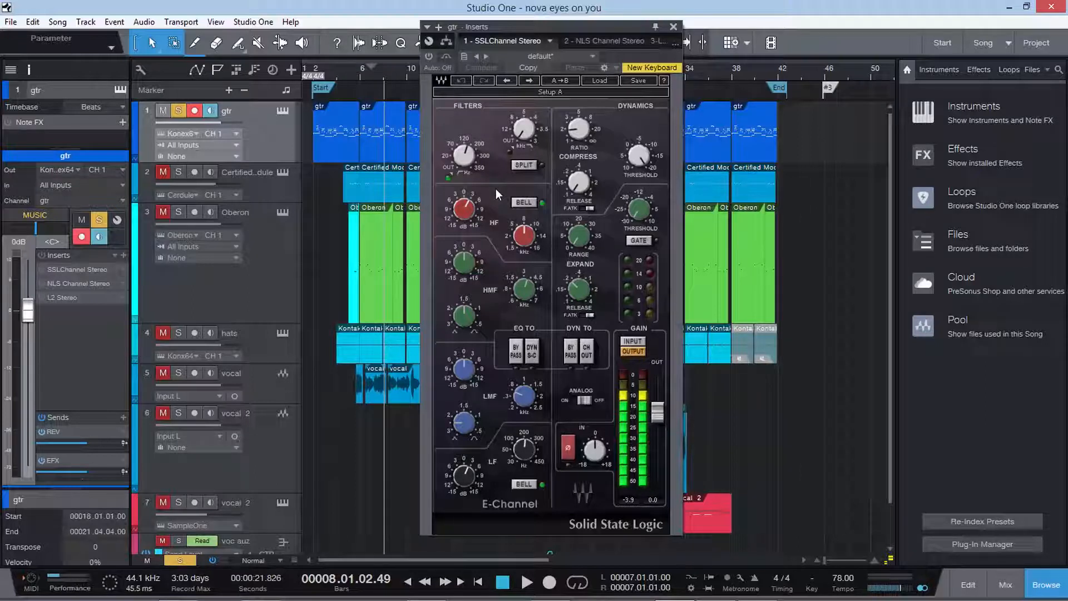
Add a Pro EQ insert to the gtr channel by searching for "pro", and move its window clear of the track list.
{"action": "left_click", "coordinate": [123, 255]}
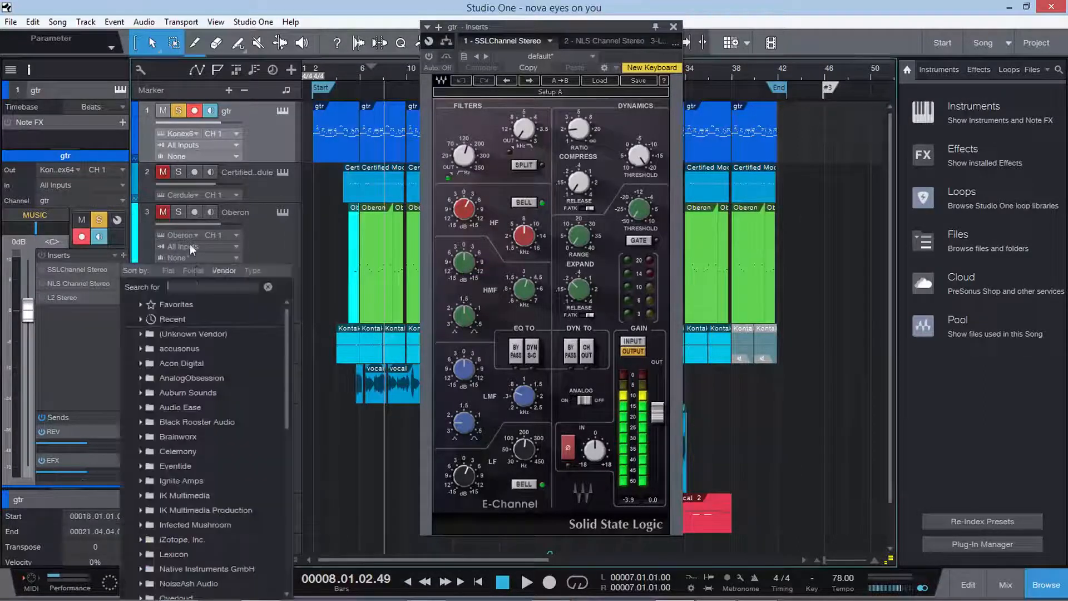
{"action": "type", "text": "pro"}
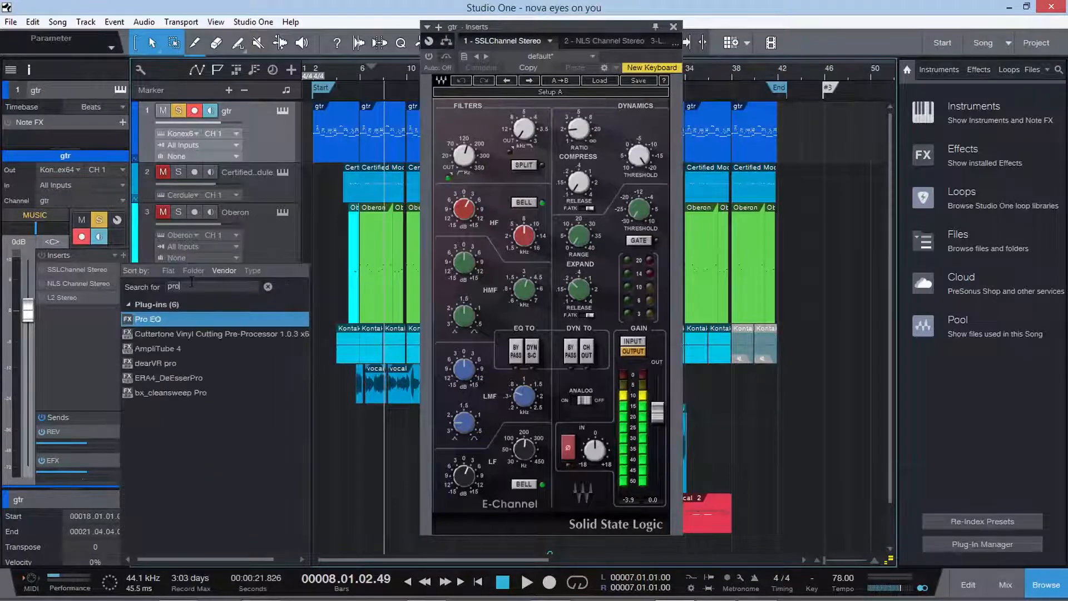
{"action": "left_click", "coordinate": [173, 318]}
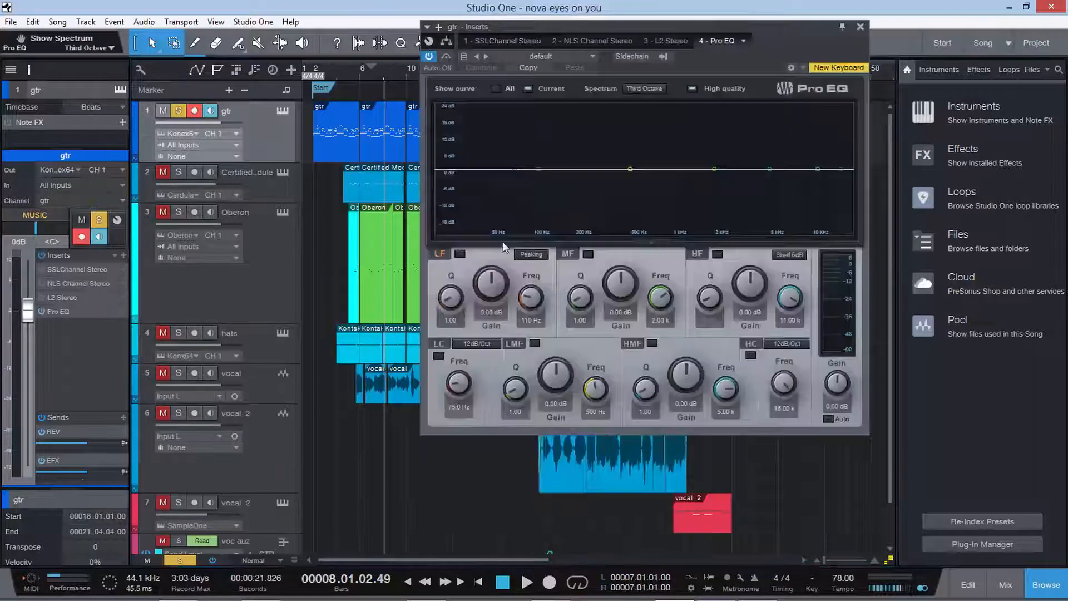
{"action": "left_click_drag", "start_coordinate": [709, 28], "coordinate": [897, 108]}
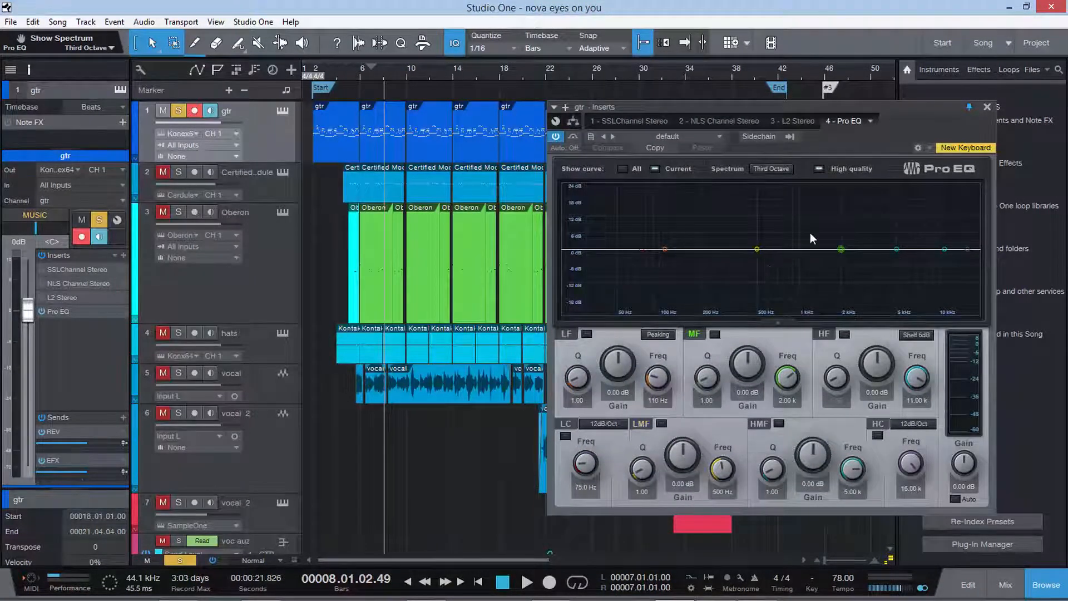
Turn off the Pro EQ's high quality mode and boost the LMF band at 500 Hz by about 7.2 dB with a narrow Q.
{"action": "left_click", "coordinate": [819, 168]}
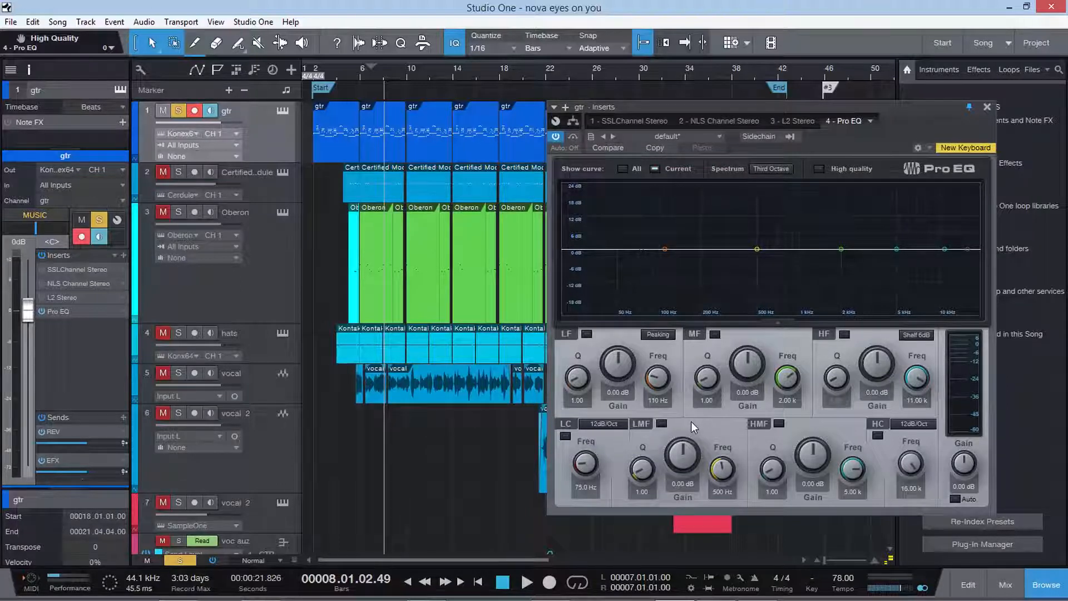
{"action": "mouse_move", "coordinate": [684, 455]}
{"action": "left_mouse_down"}
{"action": "mouse_move", "coordinate": [689, 424]}
{"action": "mouse_move", "coordinate": [690, 448]}
{"action": "left_mouse_up"}
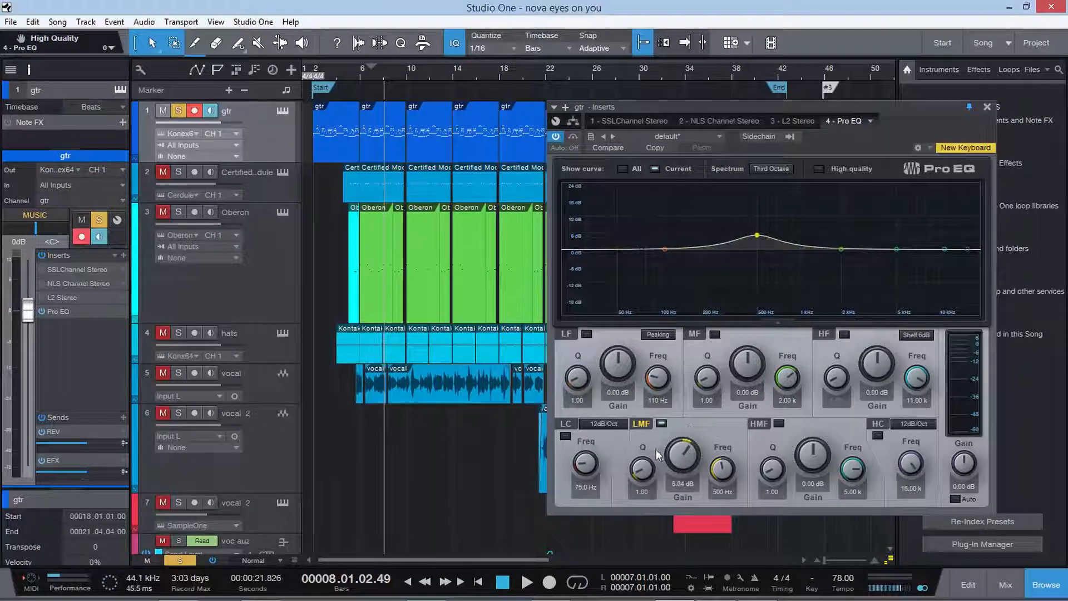
{"action": "left_click_drag", "start_coordinate": [638, 475], "coordinate": [673, 448]}
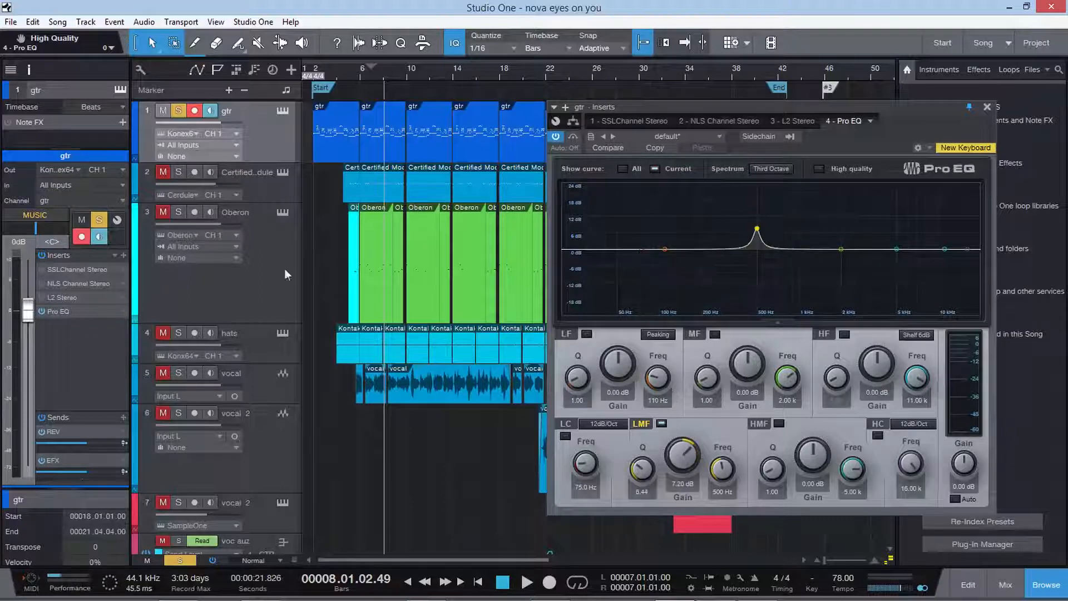
Search the gtr channel's available insert plug-ins for "air" and clear the search.
{"action": "left_click", "coordinate": [122, 255]}
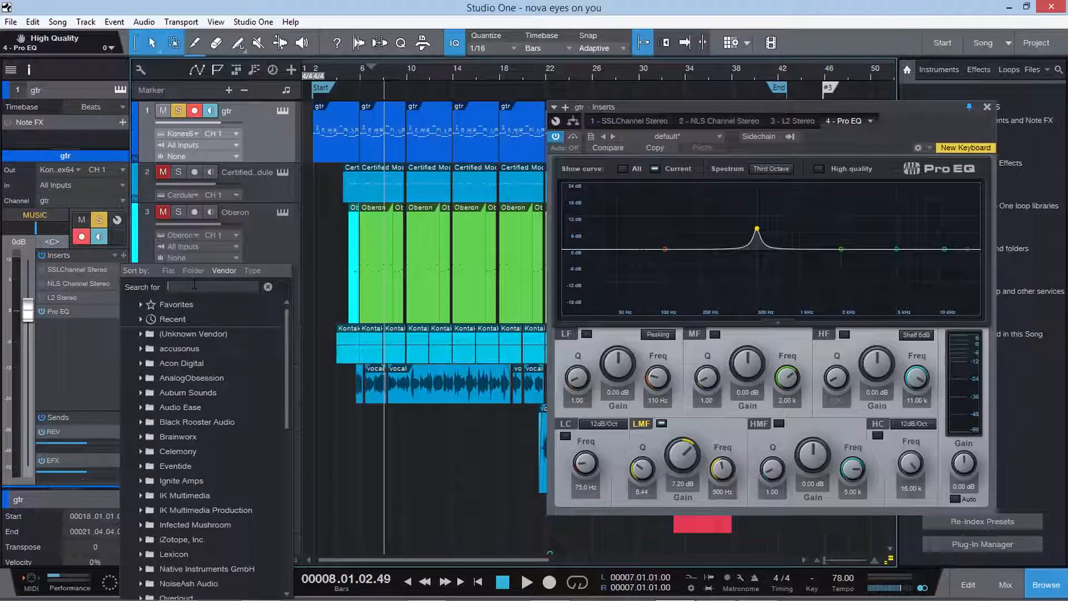
{"action": "type", "text": "air"}
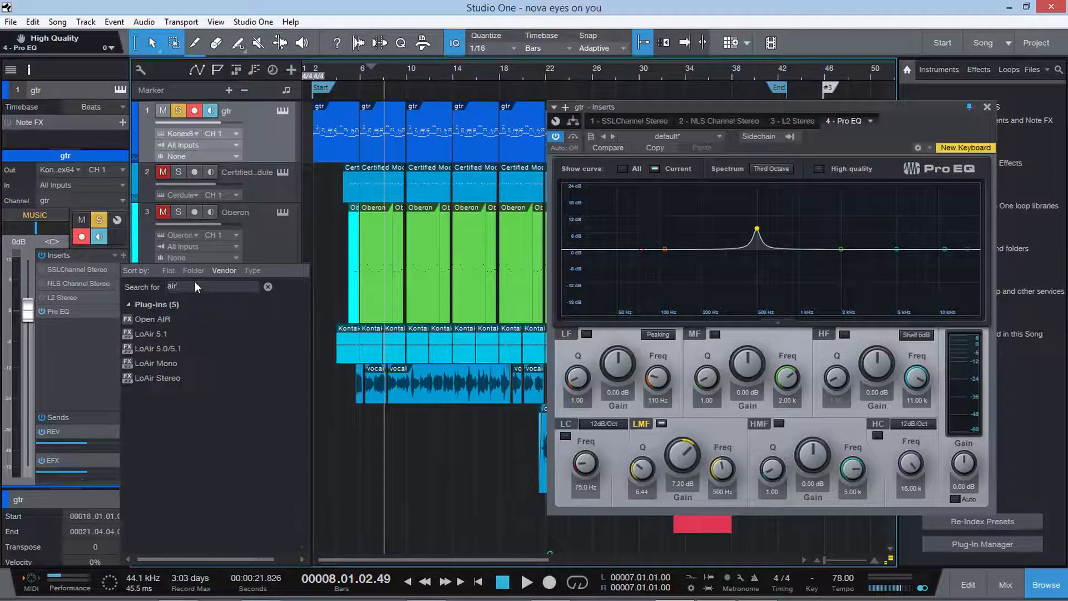
{"action": "left_click", "coordinate": [269, 287]}
{"action": "left_click", "coordinate": [233, 286]}
{"action": "key", "text": "BackSpace"}
Look through the vendor-sorted plug-in list, collapsing the Slate Digital folder and checking the unknown vendor folder.
{"action": "scroll", "coordinate": [191, 334], "scroll_direction": "down", "scroll_amount": 5}
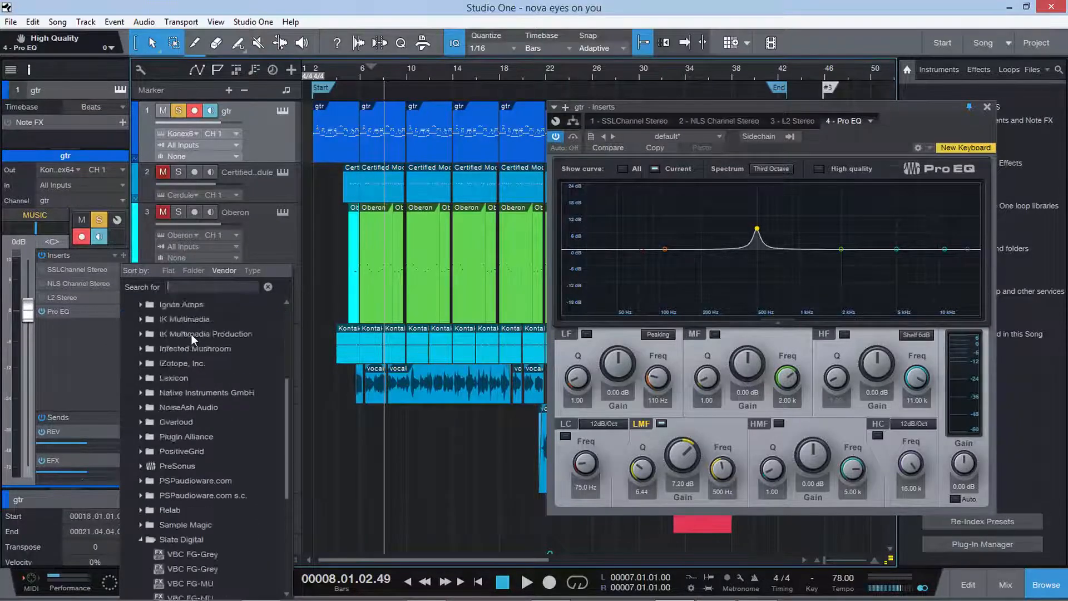
{"action": "scroll", "coordinate": [192, 334], "scroll_direction": "down", "scroll_amount": 1}
{"action": "left_click", "coordinate": [139, 467]}
{"action": "scroll", "coordinate": [139, 467], "scroll_direction": "down", "scroll_amount": 2}
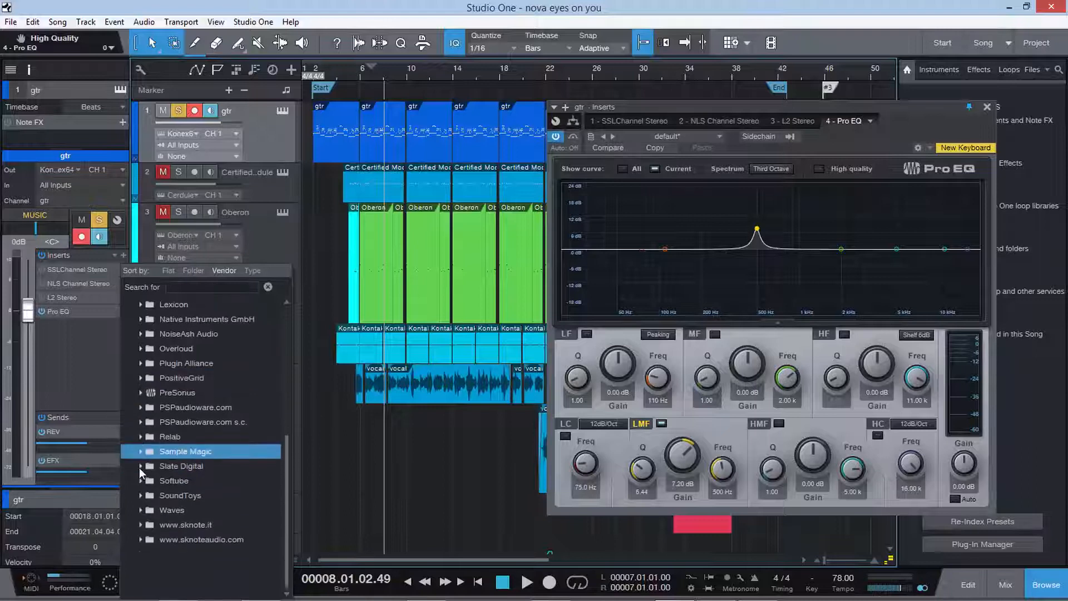
{"action": "scroll", "coordinate": [162, 461], "scroll_direction": "up", "scroll_amount": 4}
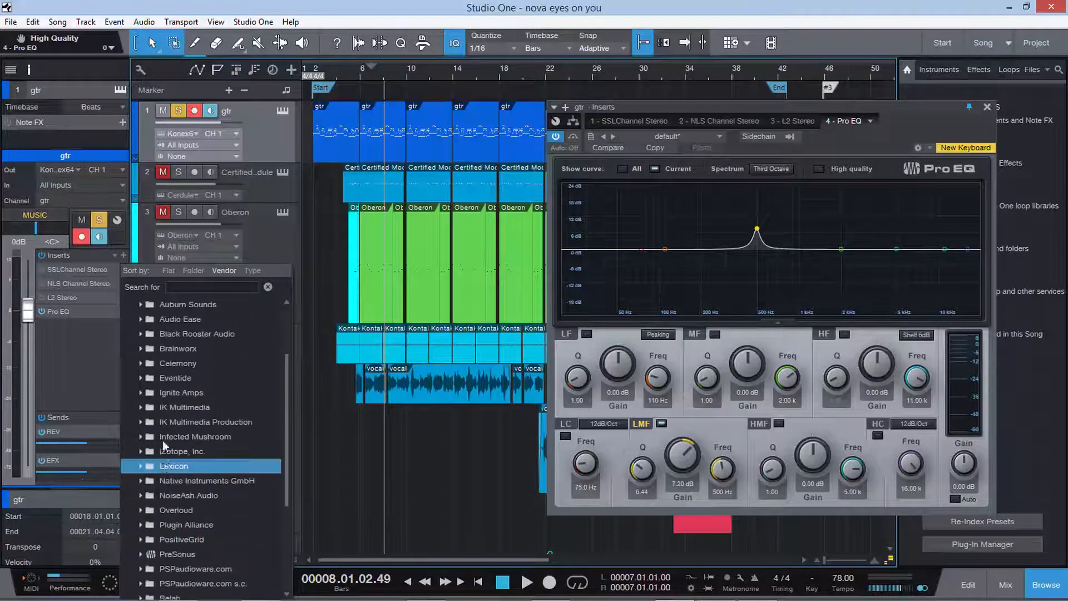
{"action": "scroll", "coordinate": [162, 440], "scroll_direction": "up", "scroll_amount": 2}
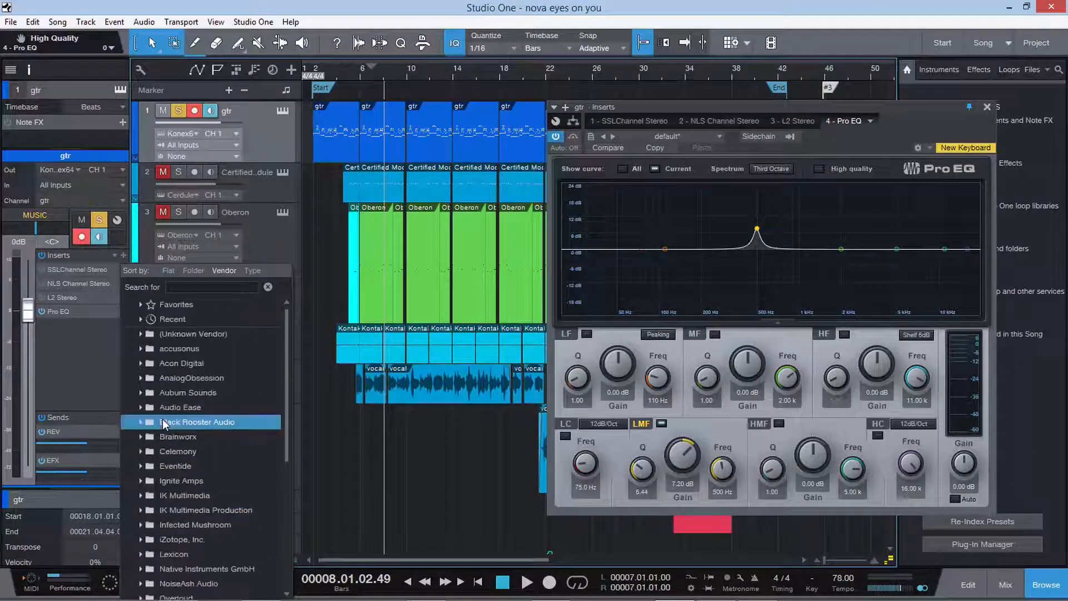
{"action": "left_click", "coordinate": [139, 337]}
{"action": "left_click", "coordinate": [138, 336]}
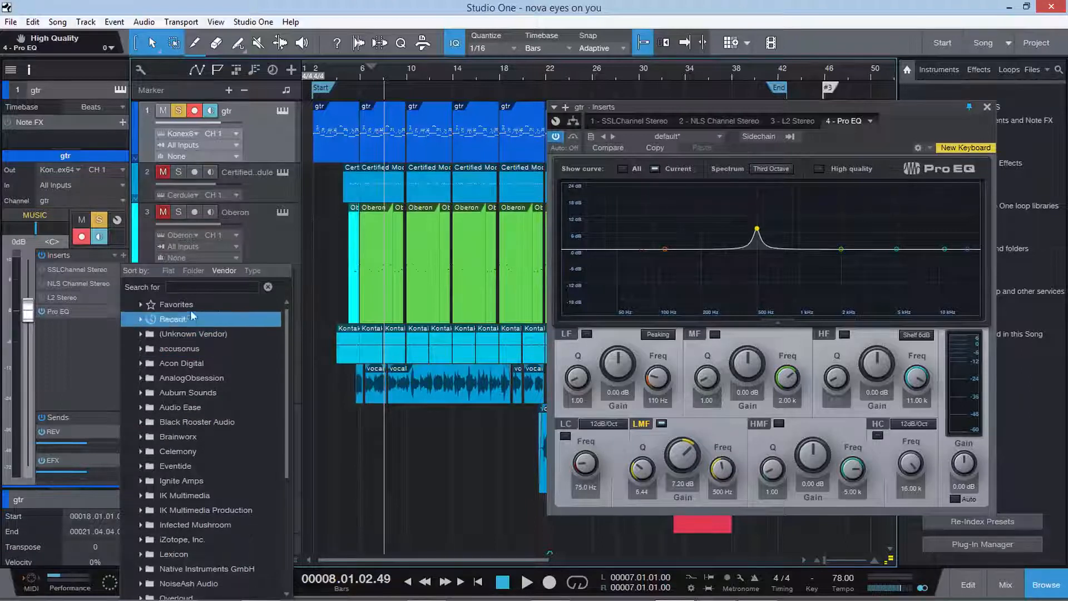
Search the plug-ins for "avi", clear the search and look through all the vendor folders again.
{"action": "type", "text": "avi"}
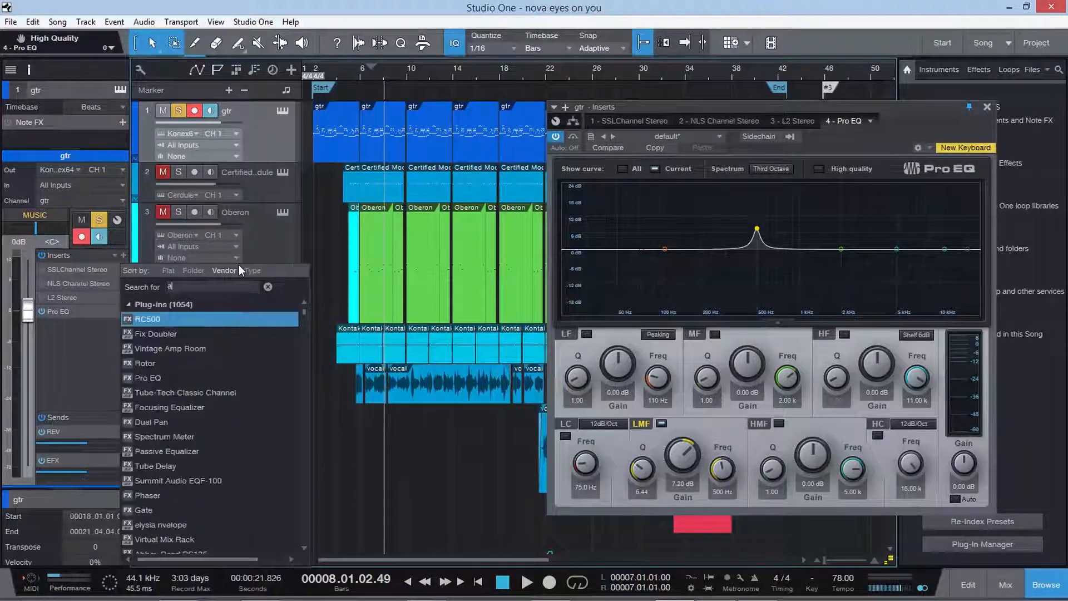
{"action": "key", "text": "BackSpace"}
{"action": "key", "text": "BackSpace"}
{"action": "key", "text": "BackSpace"}
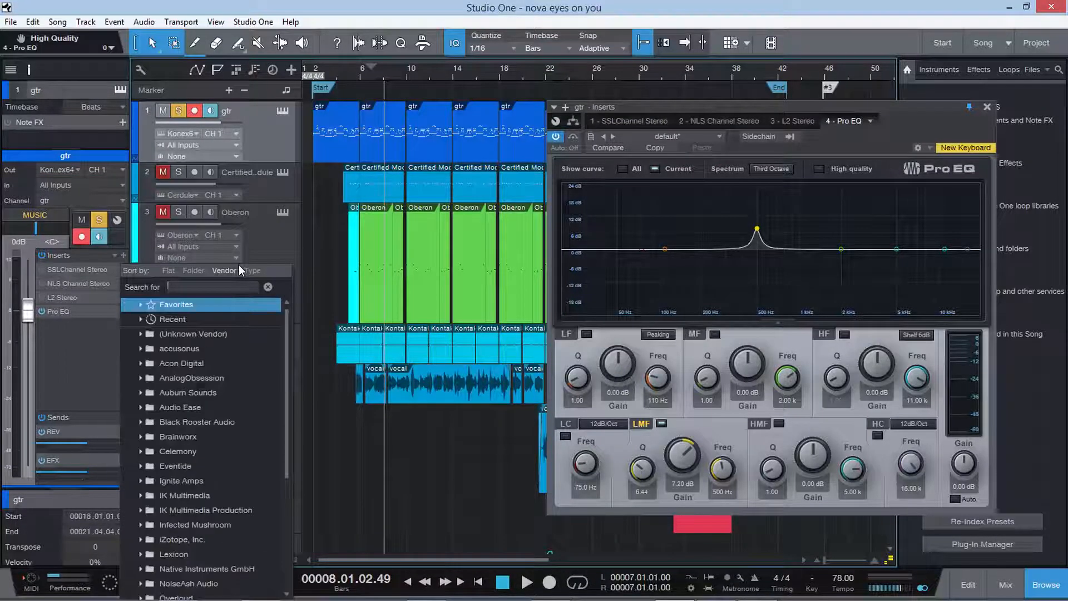
{"action": "scroll", "coordinate": [162, 408], "scroll_direction": "down", "scroll_amount": 4}
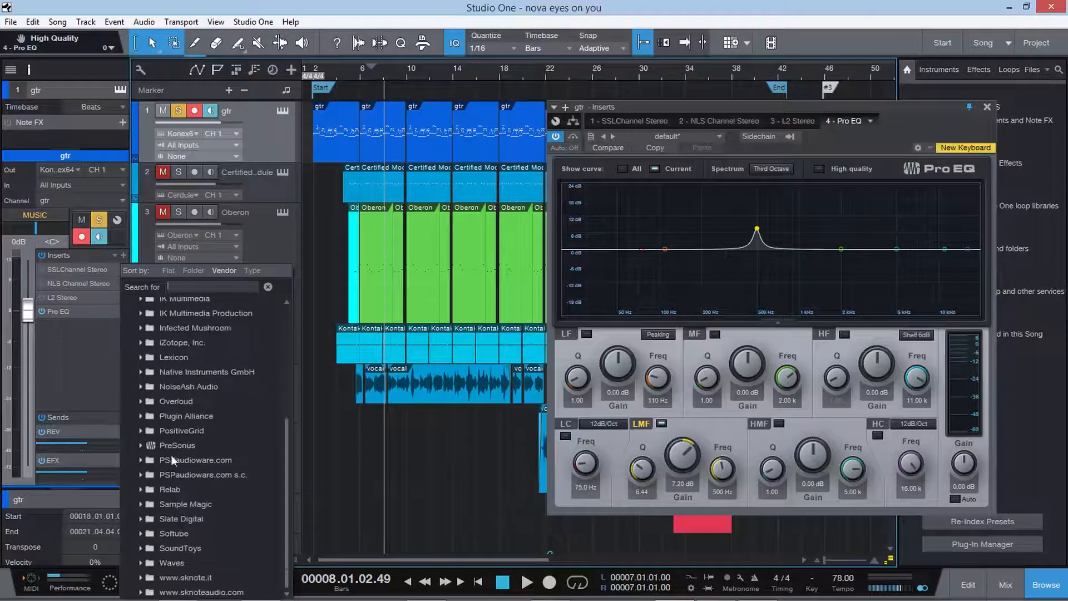
{"action": "scroll", "coordinate": [215, 496], "scroll_direction": "up", "scroll_amount": 1}
{"action": "scroll", "coordinate": [215, 497], "scroll_direction": "up", "scroll_amount": 6}
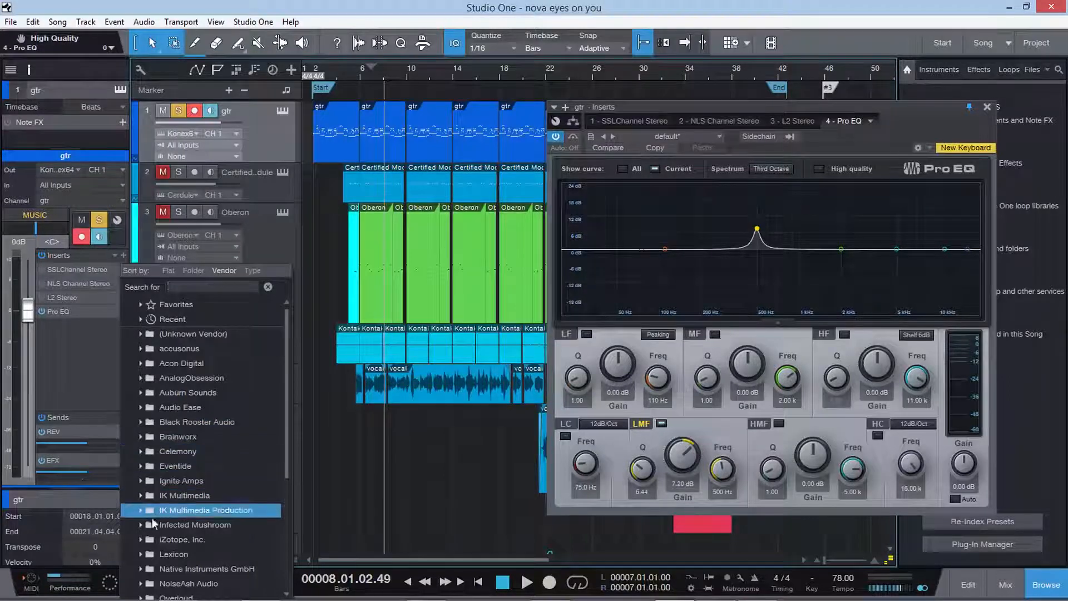
{"action": "scroll", "coordinate": [150, 527], "scroll_direction": "down", "scroll_amount": 6}
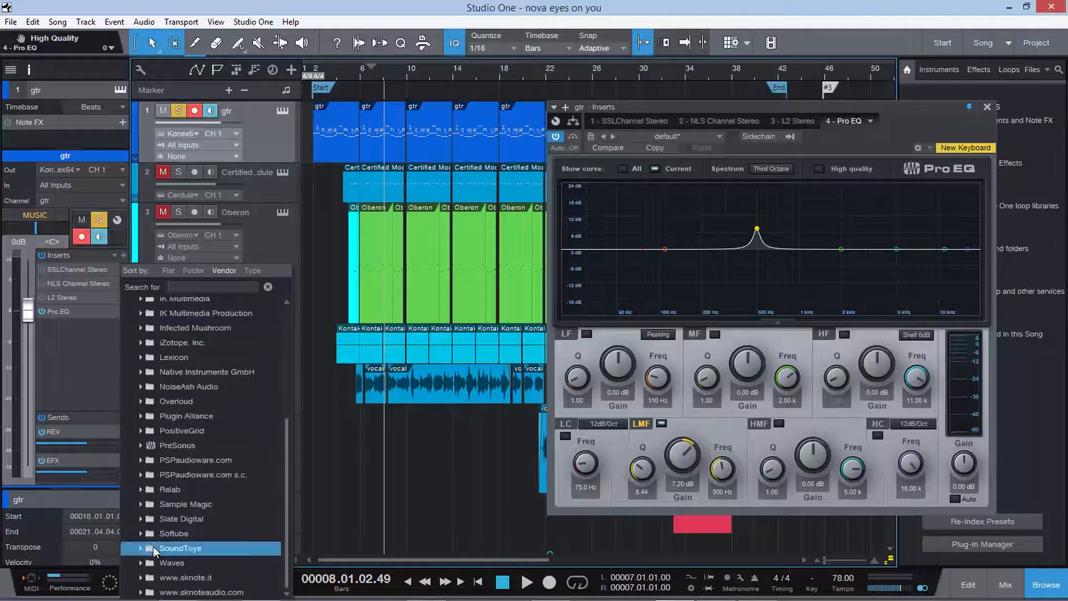
{"action": "scroll", "coordinate": [165, 476], "scroll_direction": "up", "scroll_amount": 3}
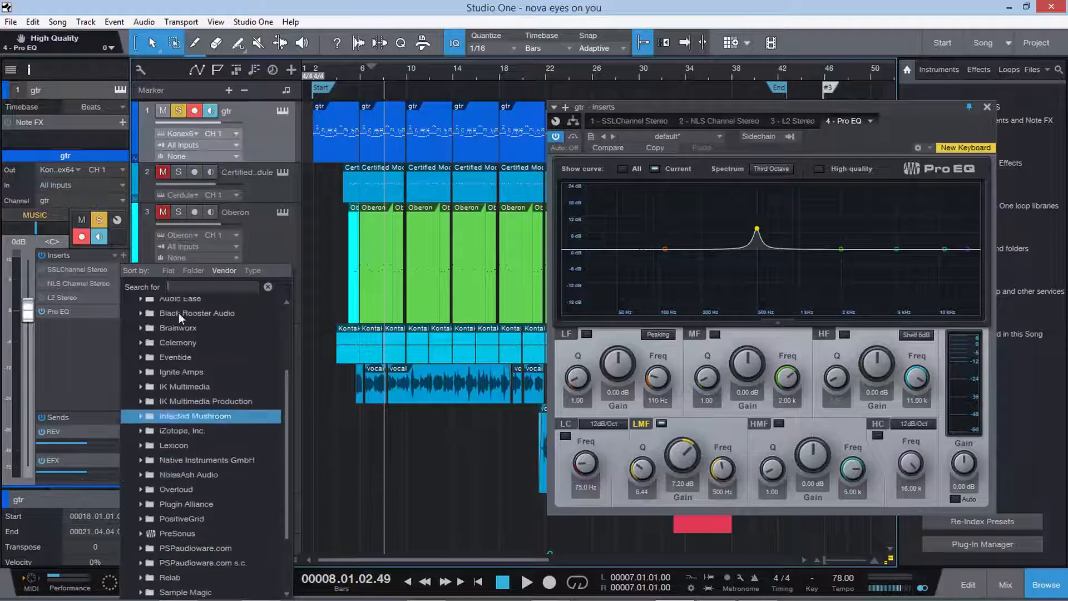
Sort the insert plug-in list by folder and look through its folders and loose plug-ins.
{"action": "left_click", "coordinate": [189, 270]}
{"action": "scroll", "coordinate": [220, 395], "scroll_direction": "up", "scroll_amount": 3}
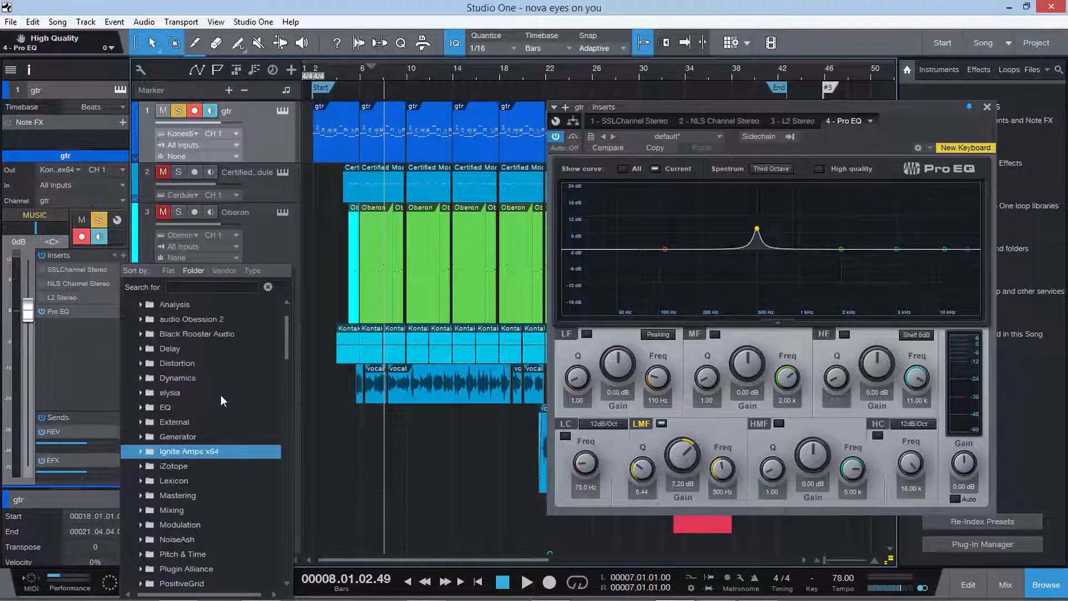
{"action": "scroll", "coordinate": [209, 431], "scroll_direction": "down", "scroll_amount": 3}
{"action": "scroll", "coordinate": [209, 431], "scroll_direction": "down", "scroll_amount": 6}
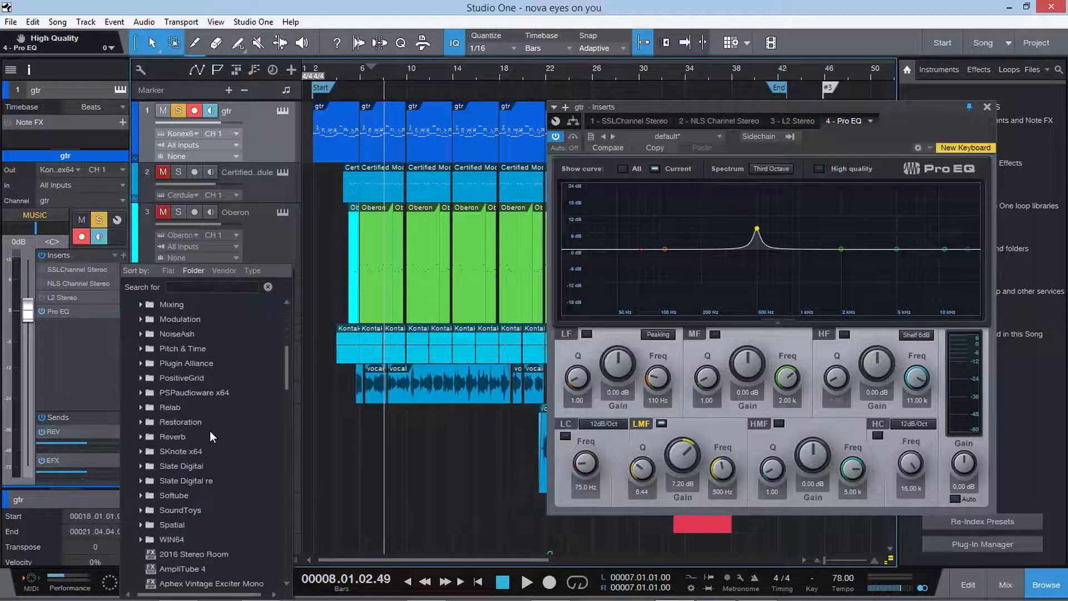
{"action": "scroll", "coordinate": [209, 431], "scroll_direction": "down", "scroll_amount": 12}
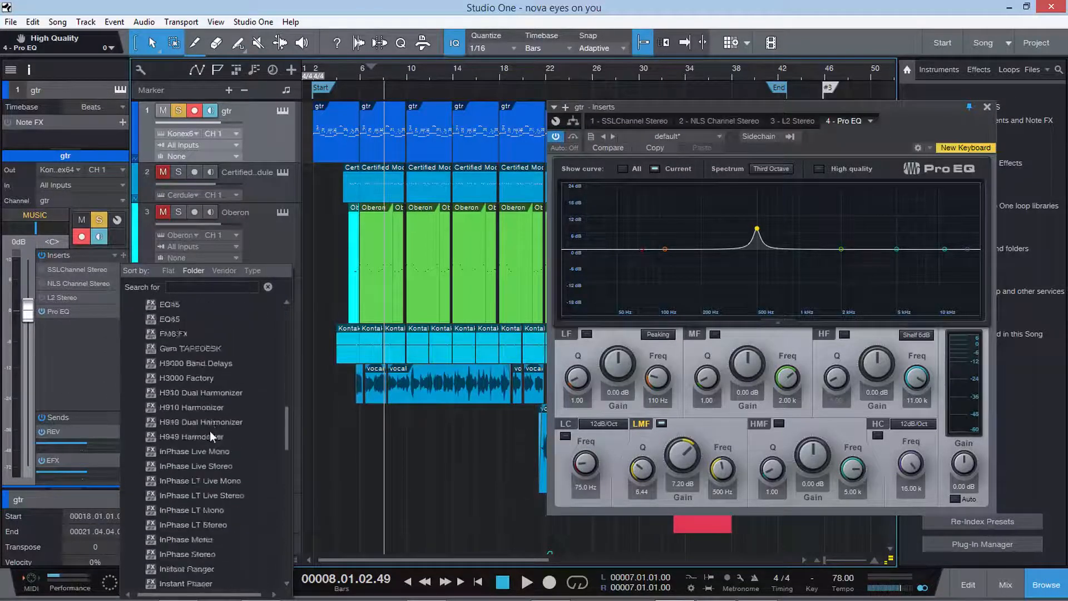
Search the insert plug-ins for "ac", clear the search and close the plug-in list.
{"action": "left_click", "coordinate": [196, 285]}
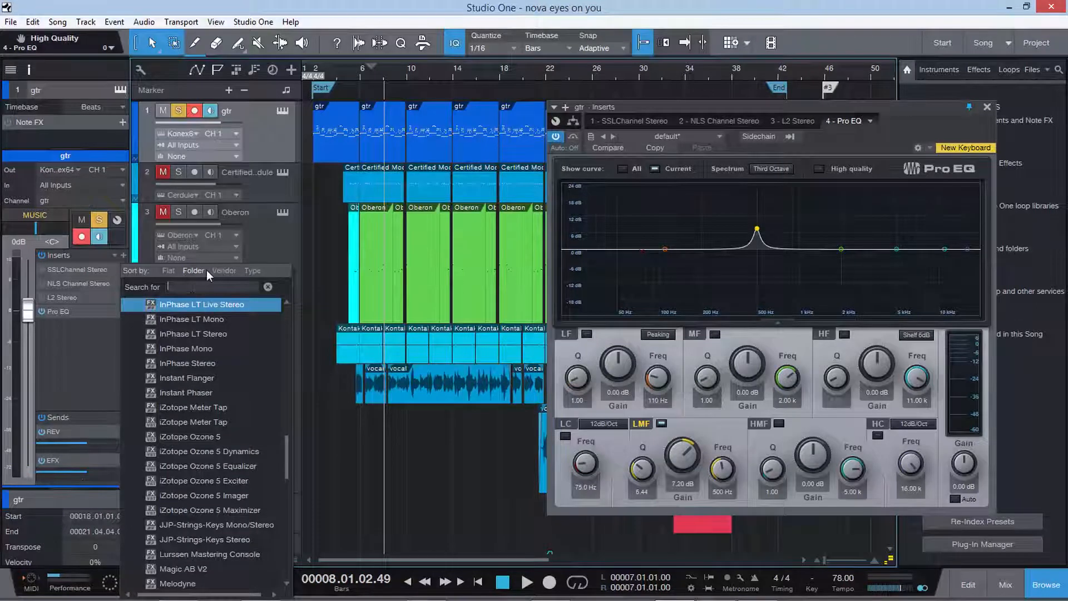
{"action": "type", "text": "ac"}
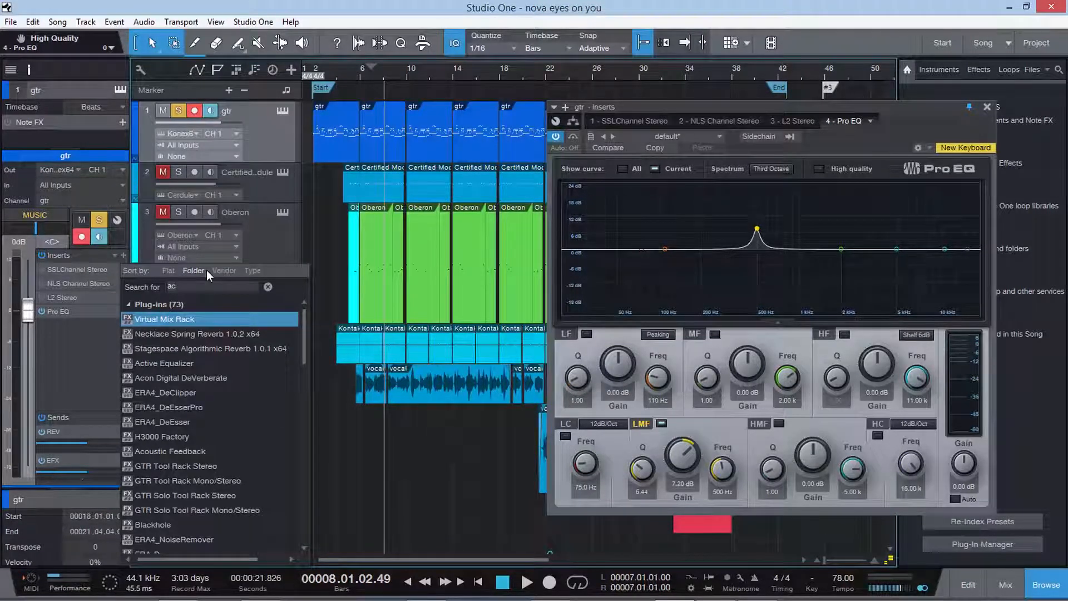
{"action": "key", "text": "BackSpace"}
{"action": "key", "text": "BackSpace"}
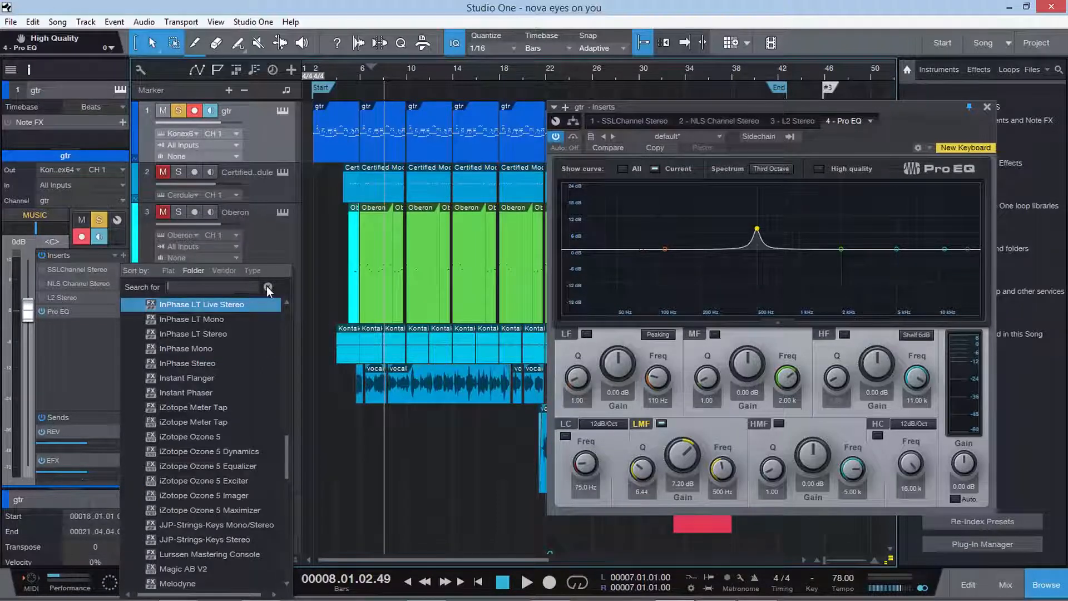
{"action": "left_click", "coordinate": [276, 234]}
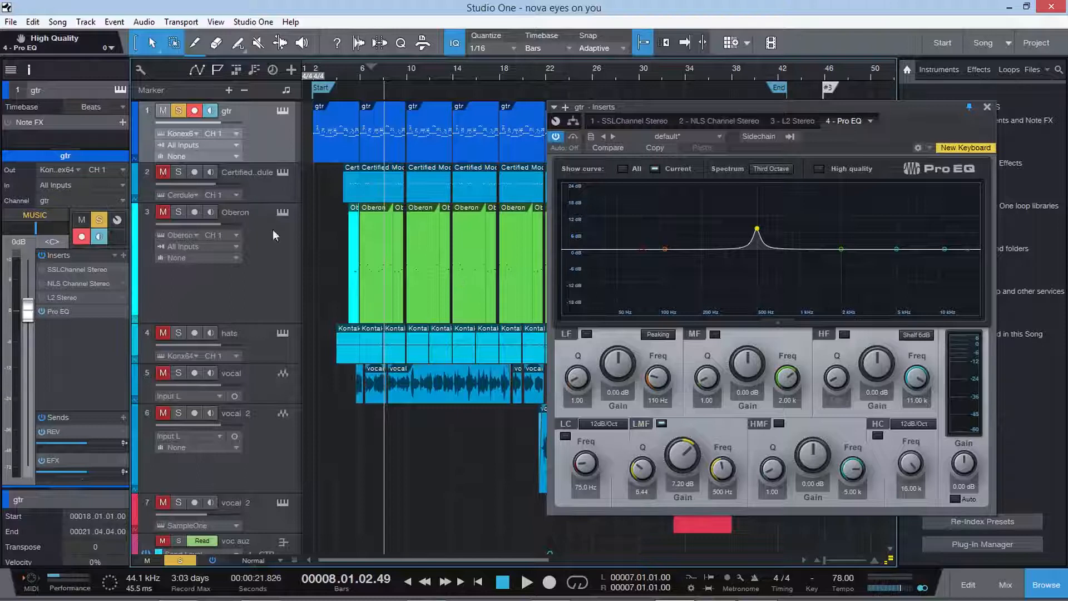
Lower the Pro EQ's LMF gain to about -0.72 dB and open the SSLChannel insert's window beside the Pro EQ.
{"action": "mouse_move", "coordinate": [683, 457]}
{"action": "left_mouse_down"}
{"action": "mouse_move", "coordinate": [684, 483]}
{"action": "mouse_move", "coordinate": [681, 446]}
{"action": "left_mouse_up"}
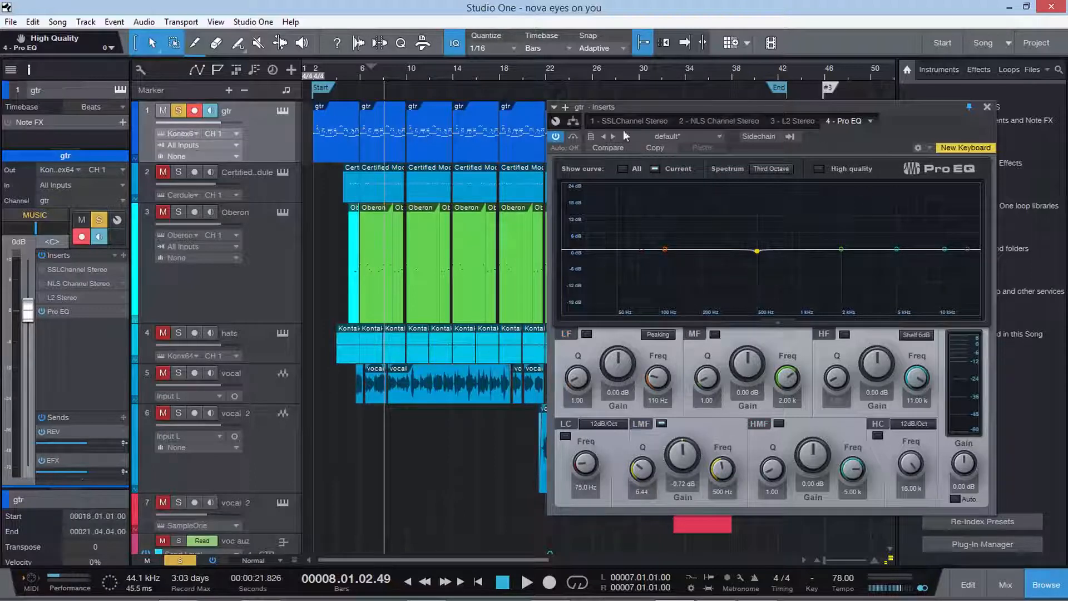
{"action": "left_click", "coordinate": [83, 269]}
{"action": "left_click_drag", "start_coordinate": [640, 30], "coordinate": [529, 103]}
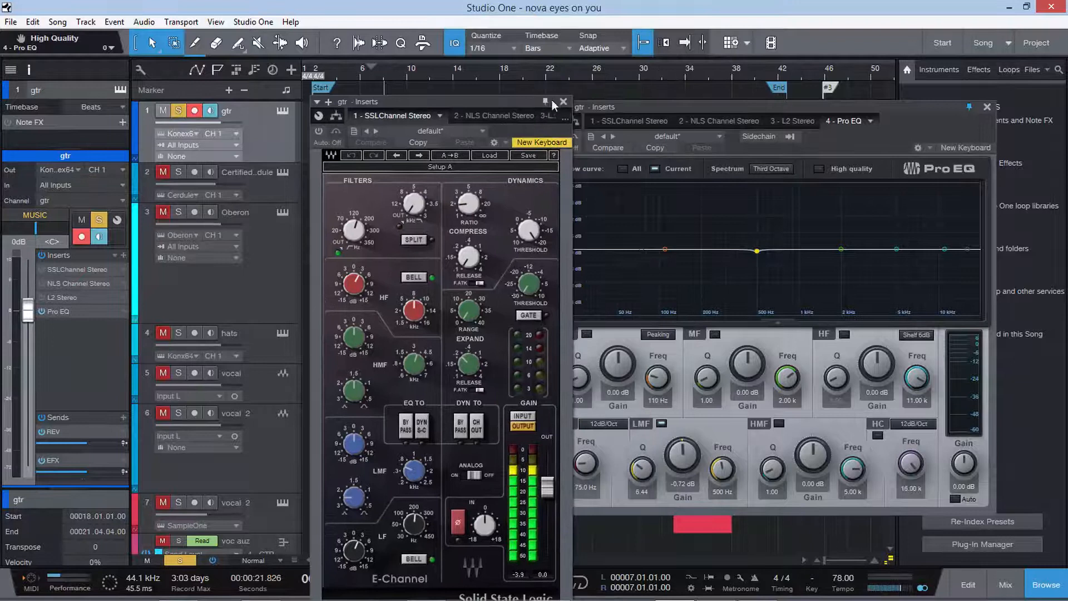
{"action": "mouse_move", "coordinate": [673, 102]}
{"action": "left_mouse_down"}
{"action": "mouse_move", "coordinate": [766, 102]}
{"action": "mouse_move", "coordinate": [690, 92]}
{"action": "left_mouse_up"}
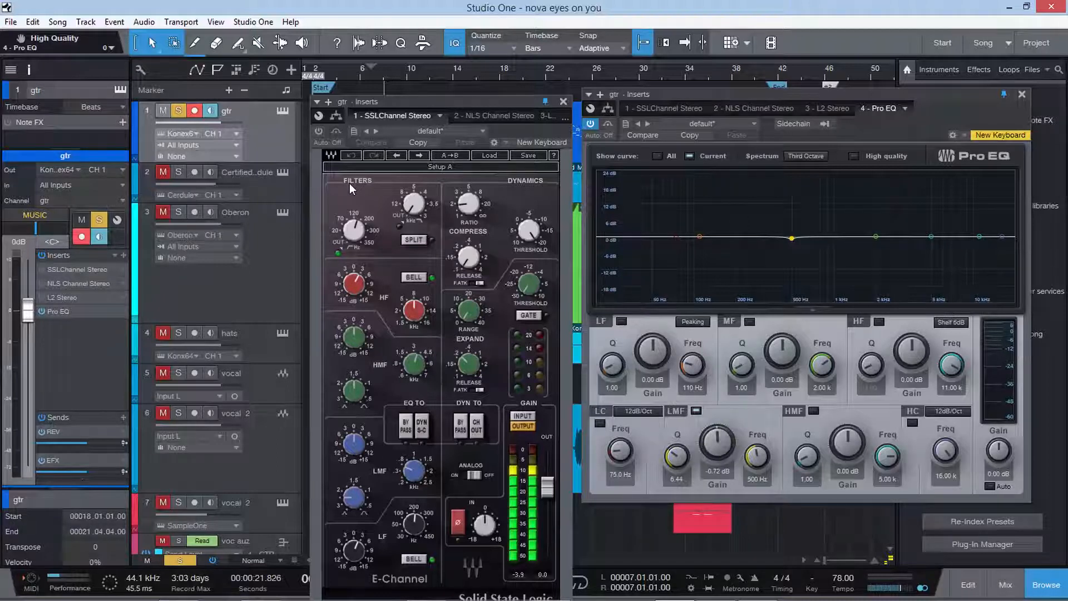
Reposition the SSLChannel window beside the Pro EQ and read its high-pass filter and HF gain settings.
{"action": "left_click_drag", "start_coordinate": [410, 106], "coordinate": [384, 224]}
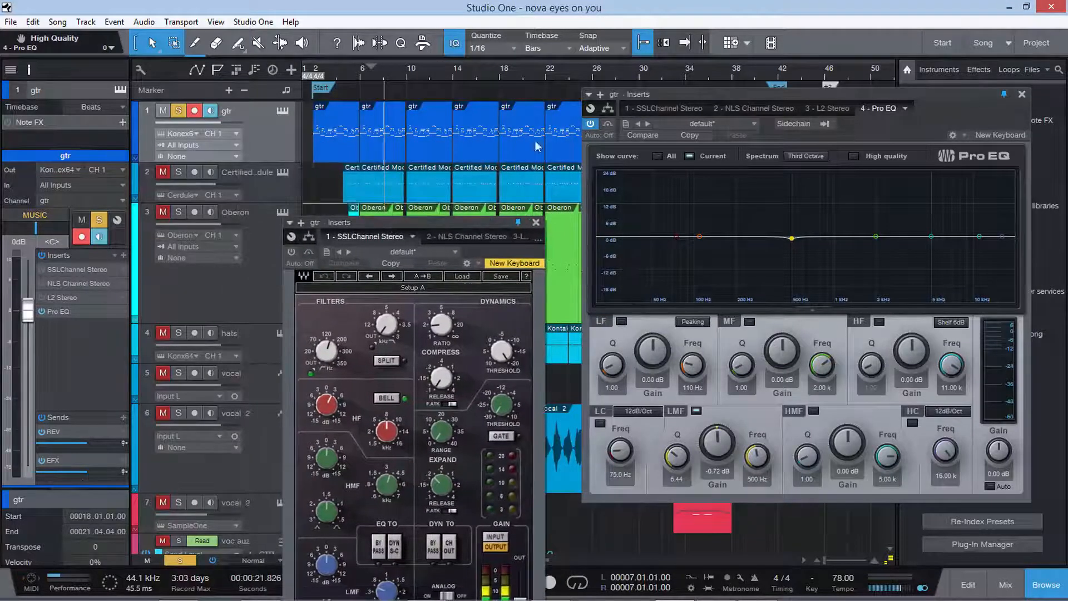
{"action": "left_click_drag", "start_coordinate": [463, 221], "coordinate": [484, 166]}
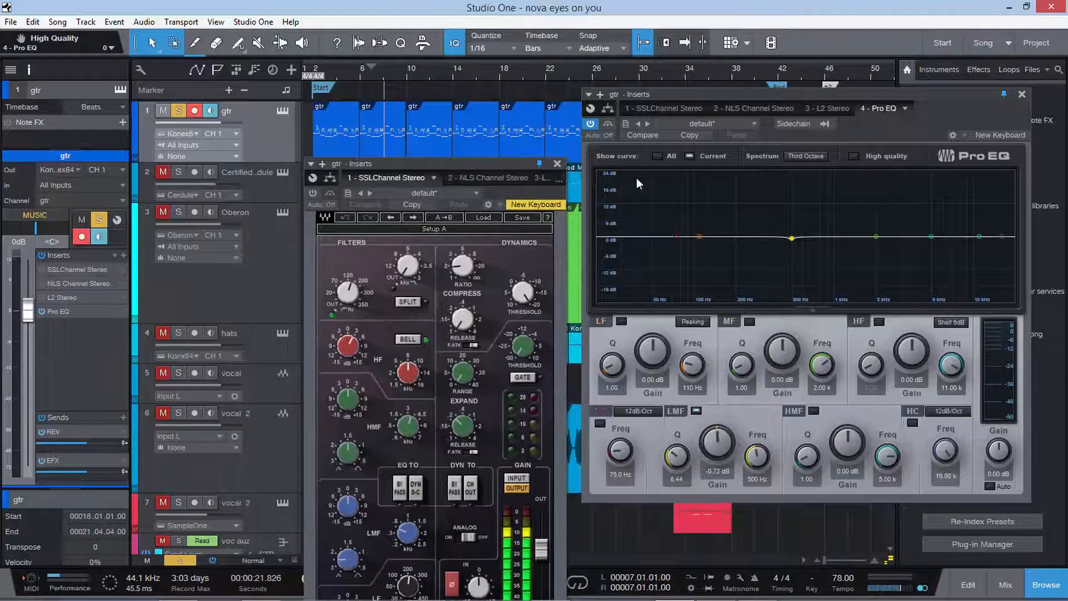
{"action": "left_click_drag", "start_coordinate": [480, 163], "coordinate": [484, 192]}
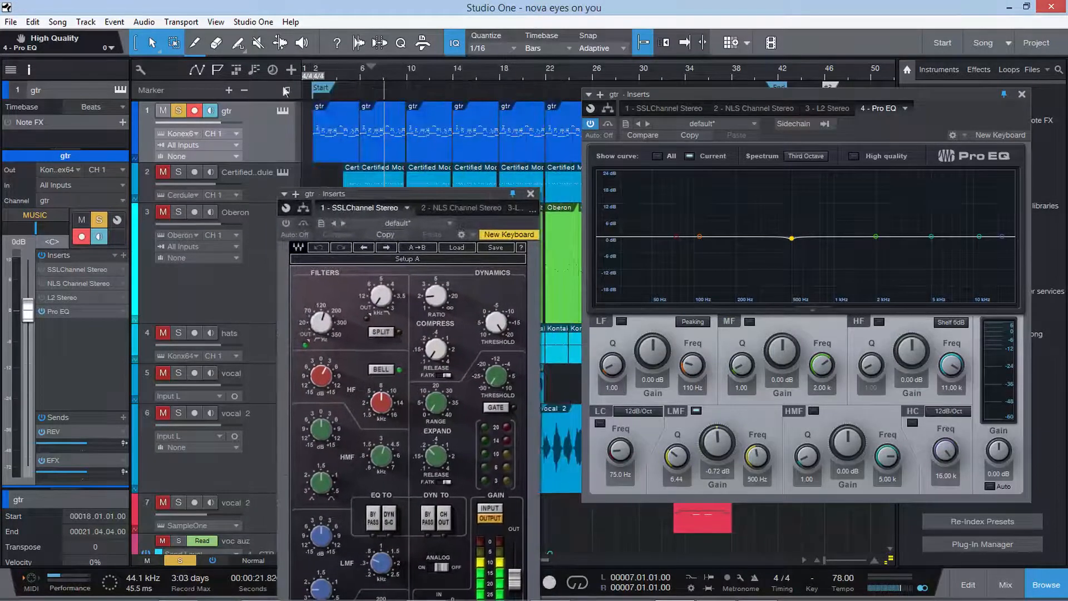
{"action": "left_click_drag", "start_coordinate": [374, 192], "coordinate": [376, 122]}
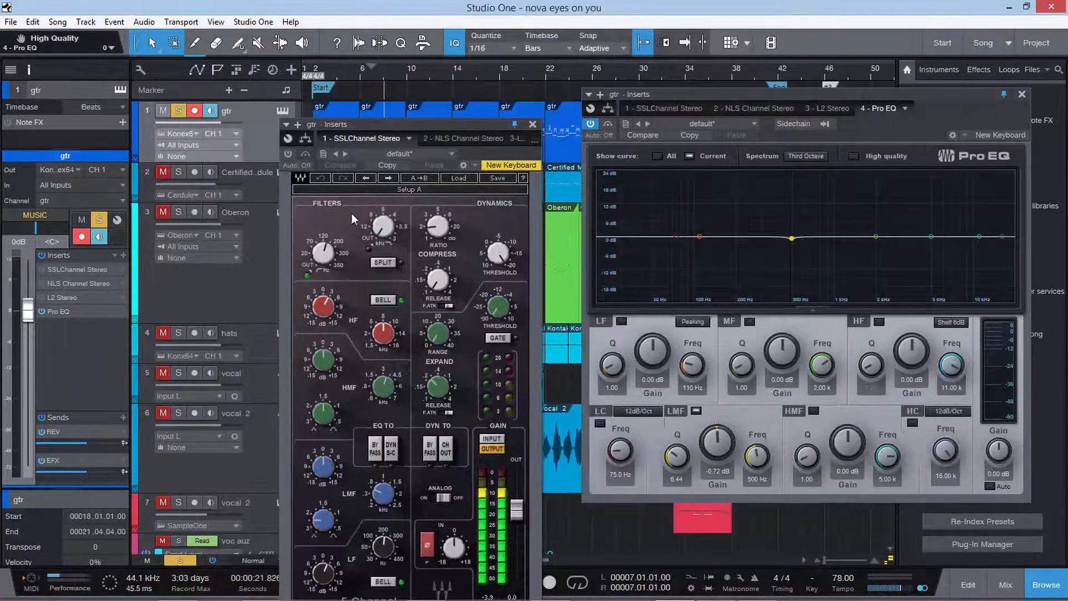
{"action": "mouse_move", "coordinate": [327, 257]}
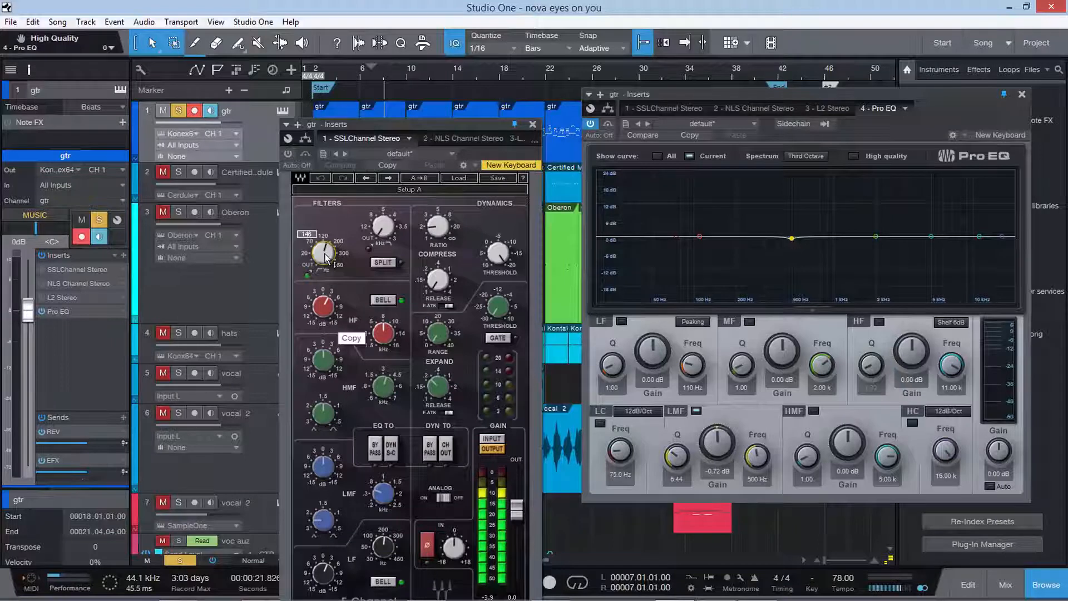
{"action": "mouse_move", "coordinate": [333, 300]}
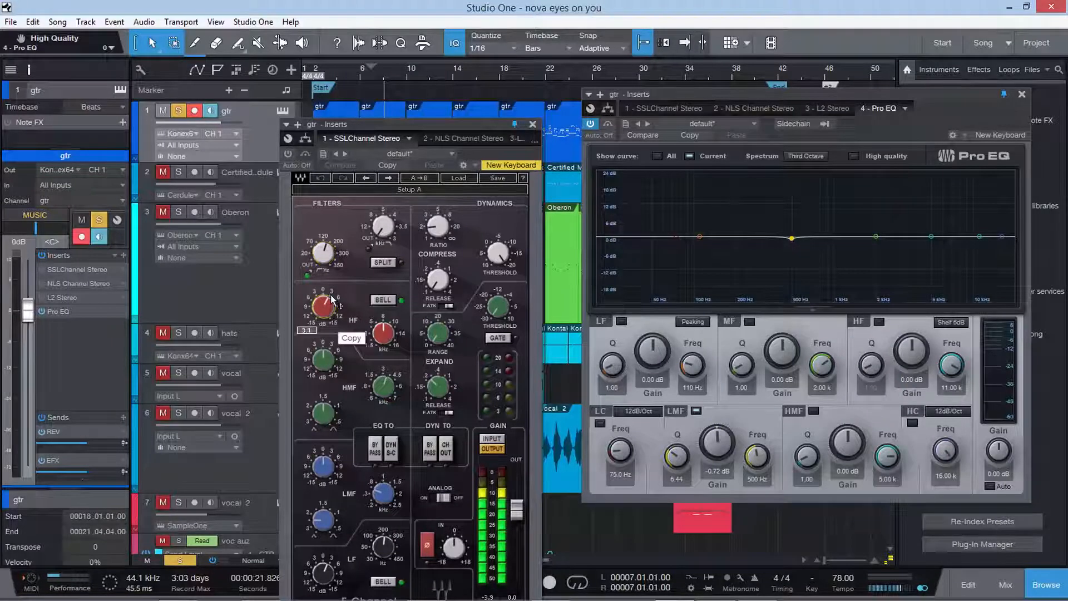
Enable the Pro EQ's HMF band and set its frequency to 8.00 kHz.
{"action": "left_click", "coordinate": [814, 412]}
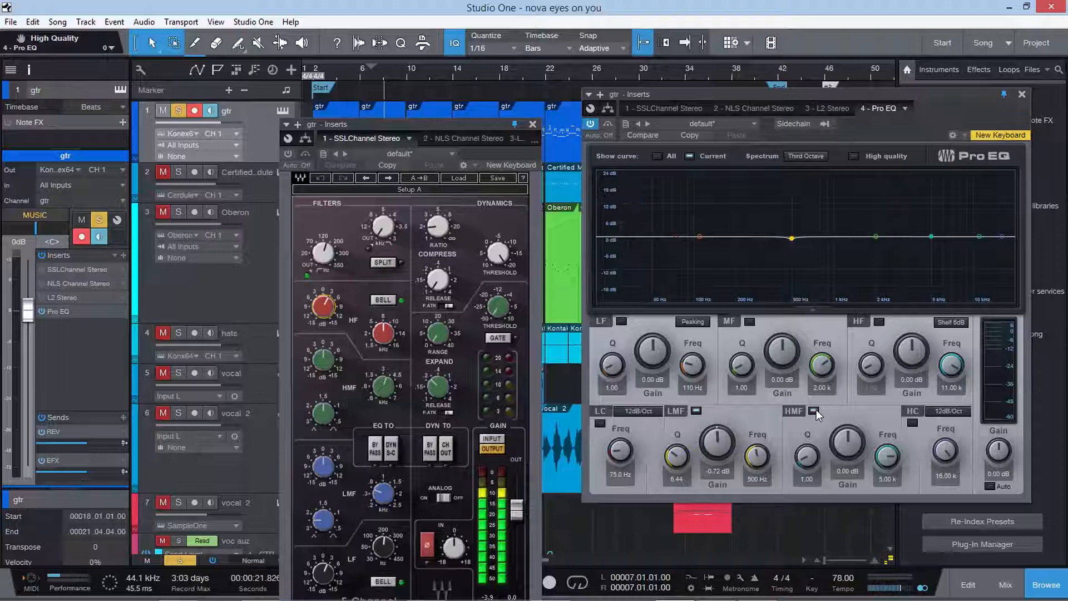
{"action": "type", "text": "20"}
{"action": "key", "text": "Return"}
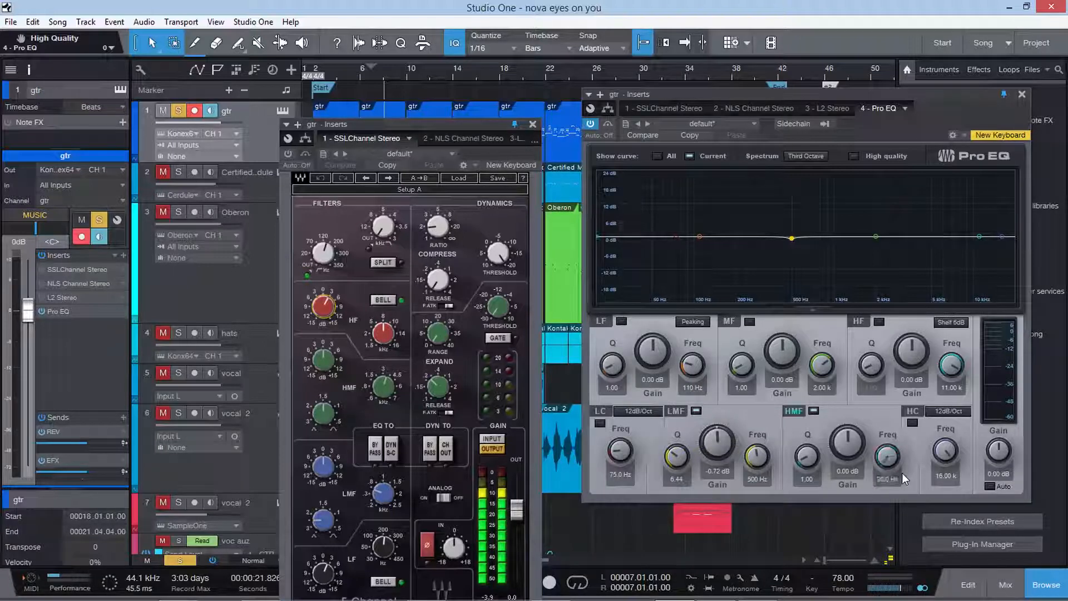
{"action": "left_click_drag", "start_coordinate": [887, 473], "coordinate": [926, 376]}
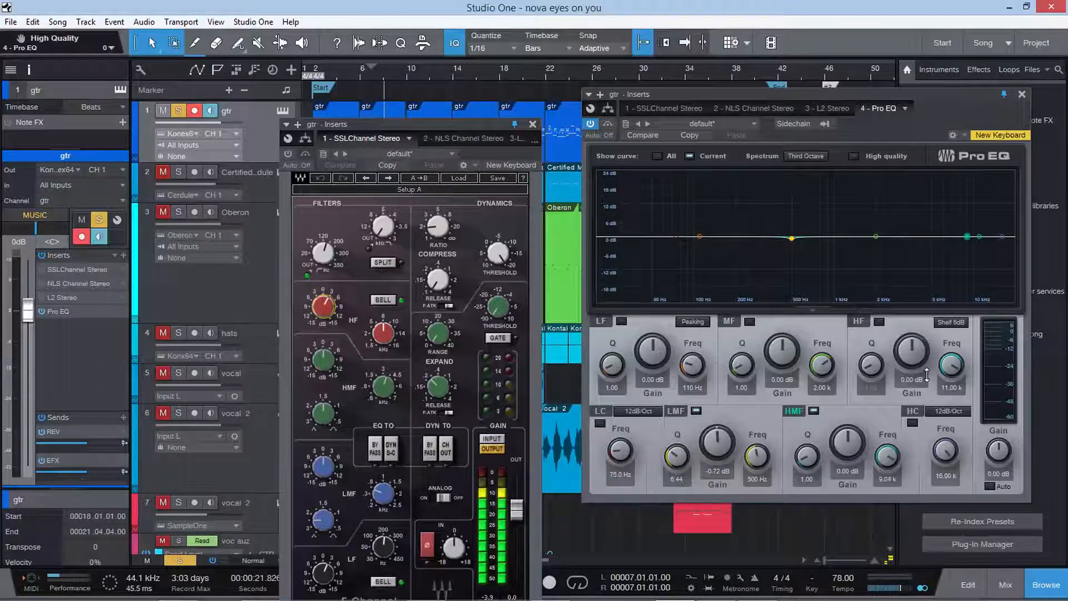
{"action": "left_click", "coordinate": [885, 479]}
{"action": "left_click", "coordinate": [885, 478]}
{"action": "type", "text": "8.0k"}
Set the Pro EQ's HMF gain to 3 dB and refine it to 3.10 dB to match the SSLChannel's HF gain.
{"action": "left_click", "coordinate": [844, 470]}
{"action": "type", "text": "3"}
{"action": "key", "text": "Return"}
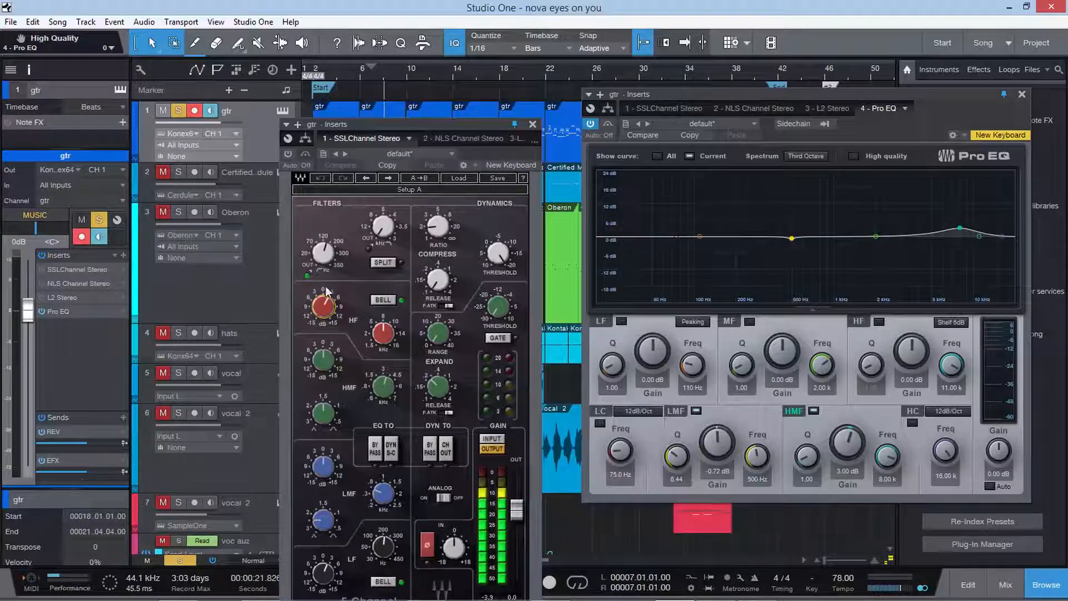
{"action": "left_click", "coordinate": [333, 303]}
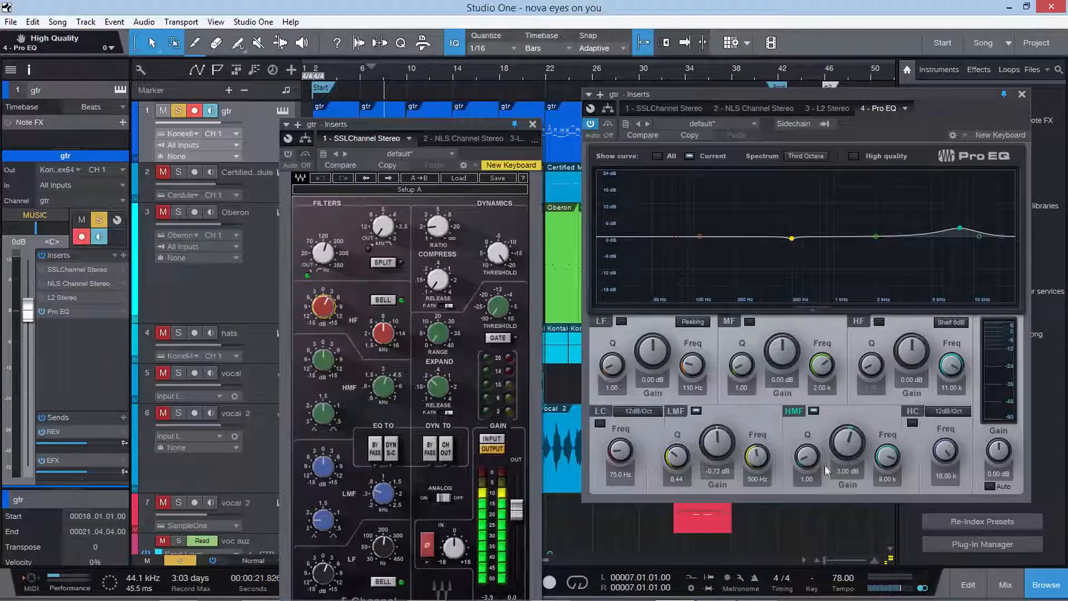
{"action": "left_click_drag", "start_coordinate": [854, 445], "coordinate": [854, 443]}
{"action": "type", "text": "3.1"}
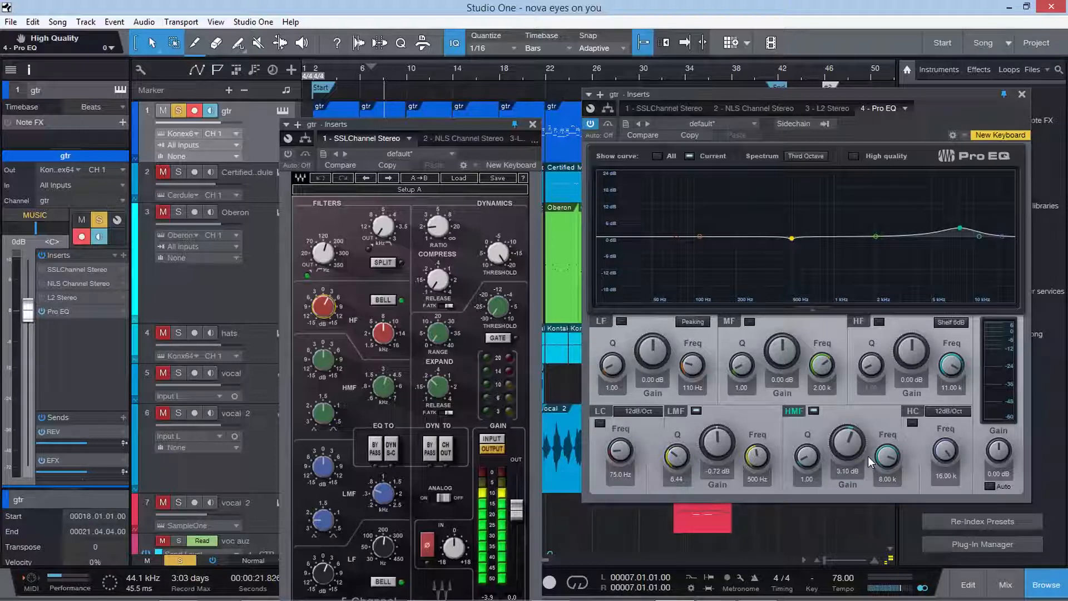
{"action": "key", "text": "Return"}
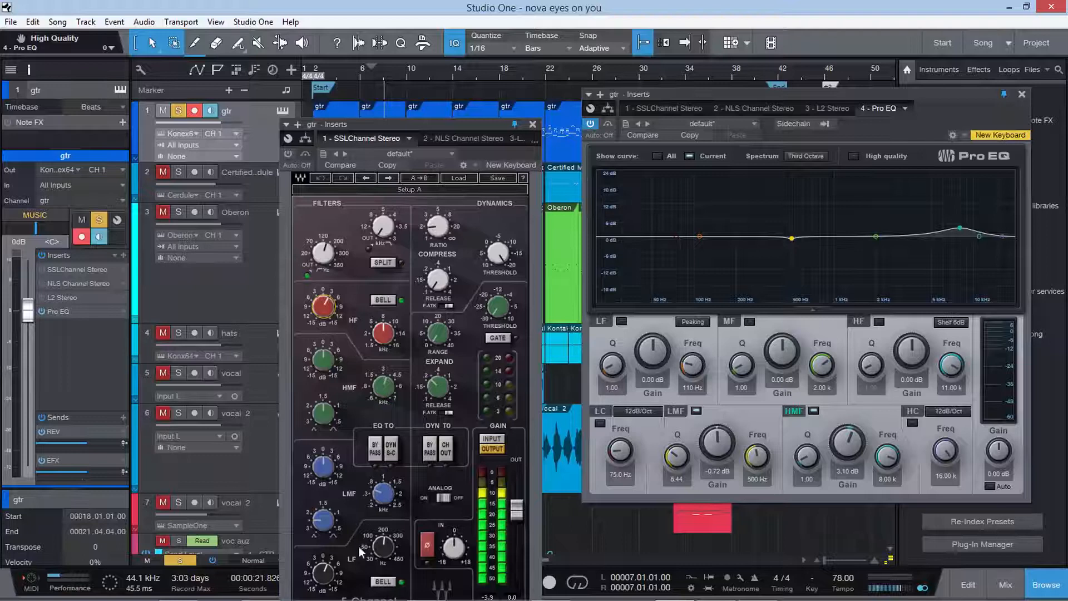
Copy the SSLChannel's LF boost onto the Pro EQ's MF band with a frequency of 207 Hz and 2.10 dB gain.
{"action": "left_click", "coordinate": [381, 546]}
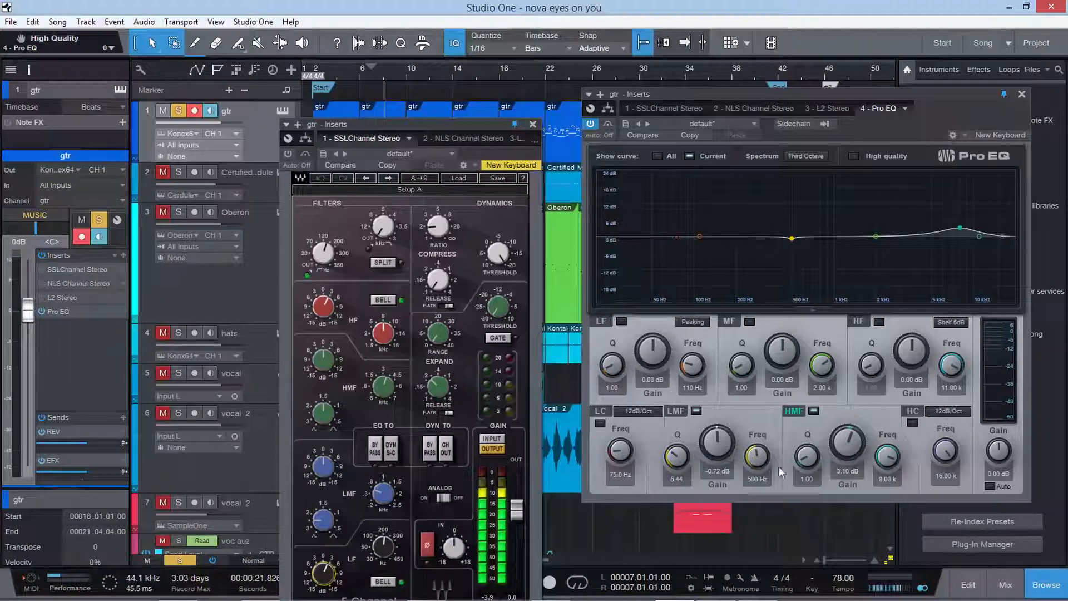
{"action": "left_click", "coordinate": [822, 387]}
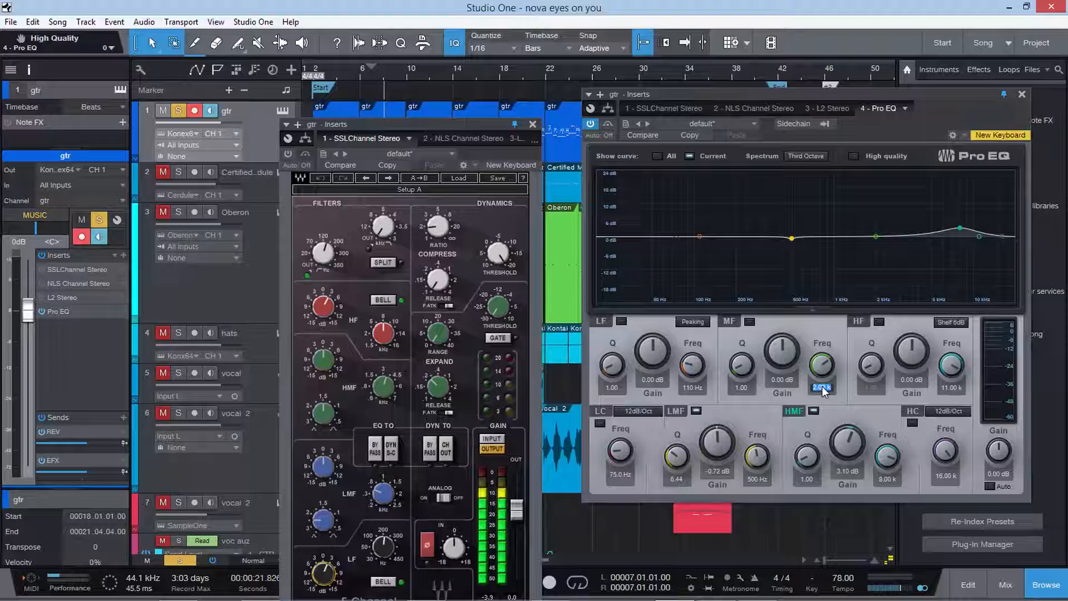
{"action": "type", "text": "207"}
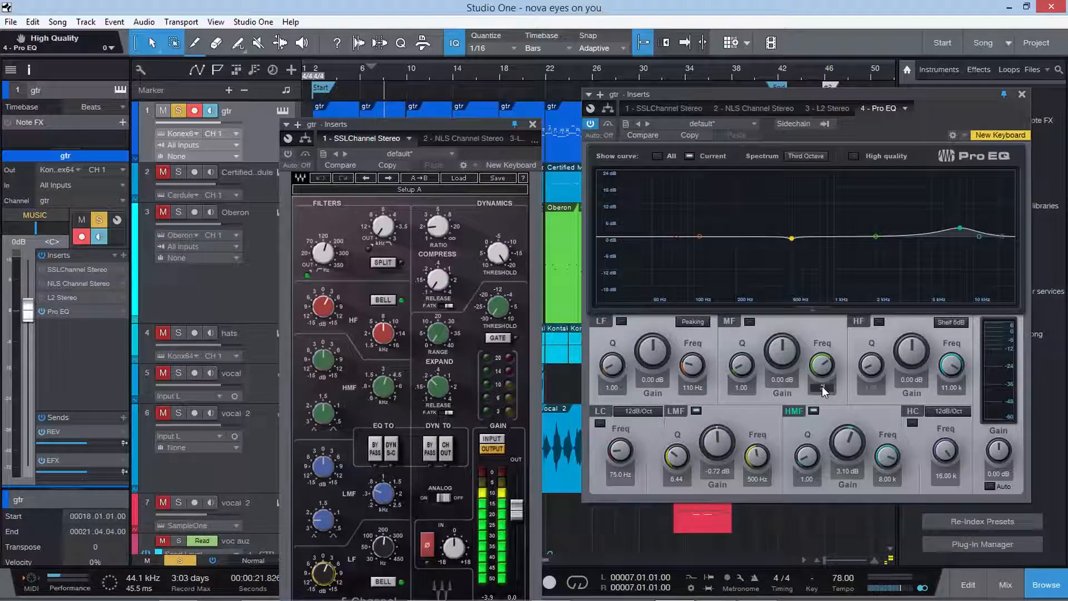
{"action": "key", "text": "Return"}
{"action": "scroll", "coordinate": [788, 380], "scroll_direction": "up", "scroll_amount": 2}
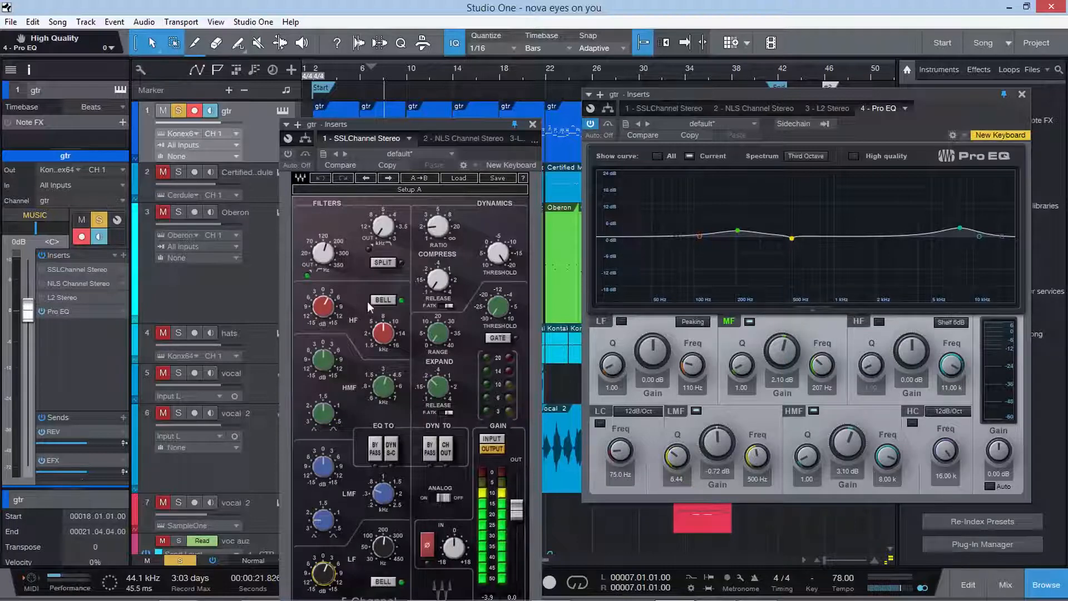
Check the SSLChannel's high-pass filter and enable the Pro EQ's low cut at about 143 Hz.
{"action": "scroll", "coordinate": [621, 456], "scroll_direction": "up", "scroll_amount": 2}
{"action": "left_click", "coordinate": [334, 252]}
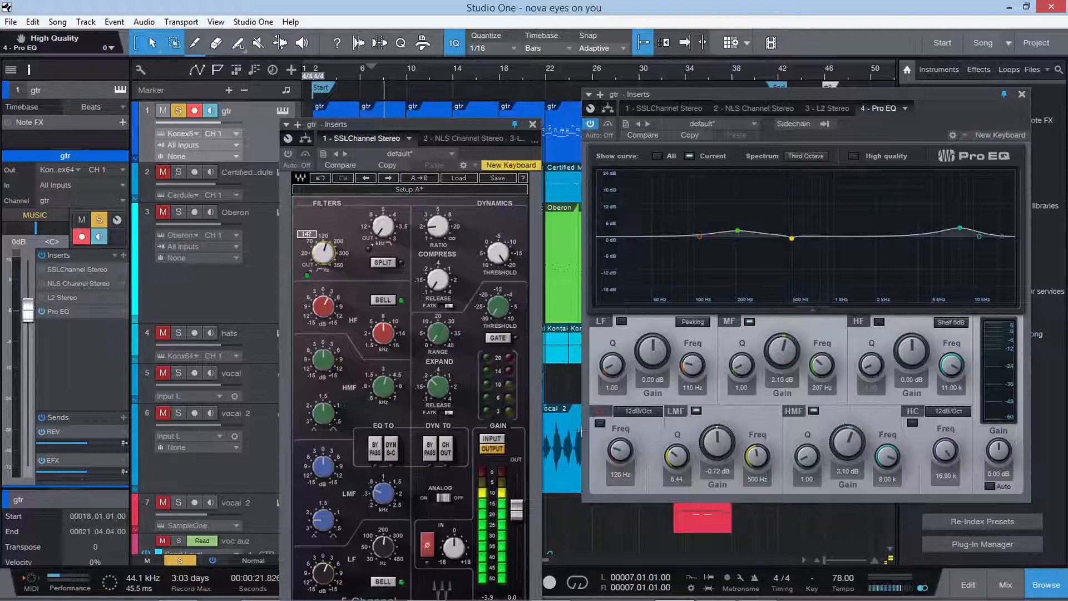
{"action": "left_click_drag", "start_coordinate": [626, 450], "coordinate": [624, 427]}
{"action": "left_click", "coordinate": [600, 423]}
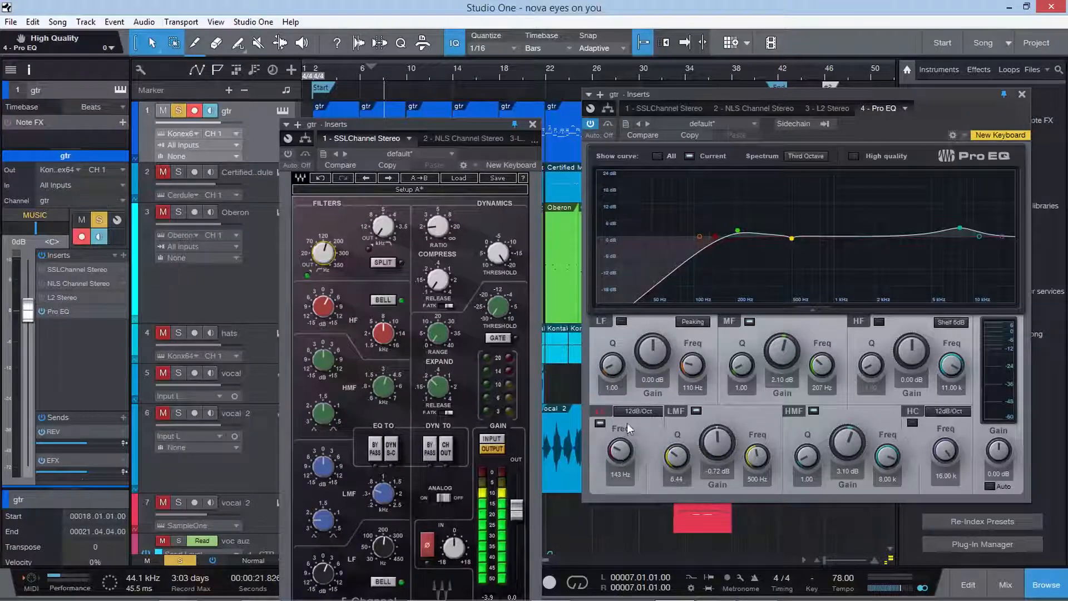
Try 24 and 36 dB/Oct slopes on the Pro EQ's low cut and return it to 12 dB/Oct.
{"action": "left_click", "coordinate": [637, 412]}
{"action": "left_click", "coordinate": [653, 456]}
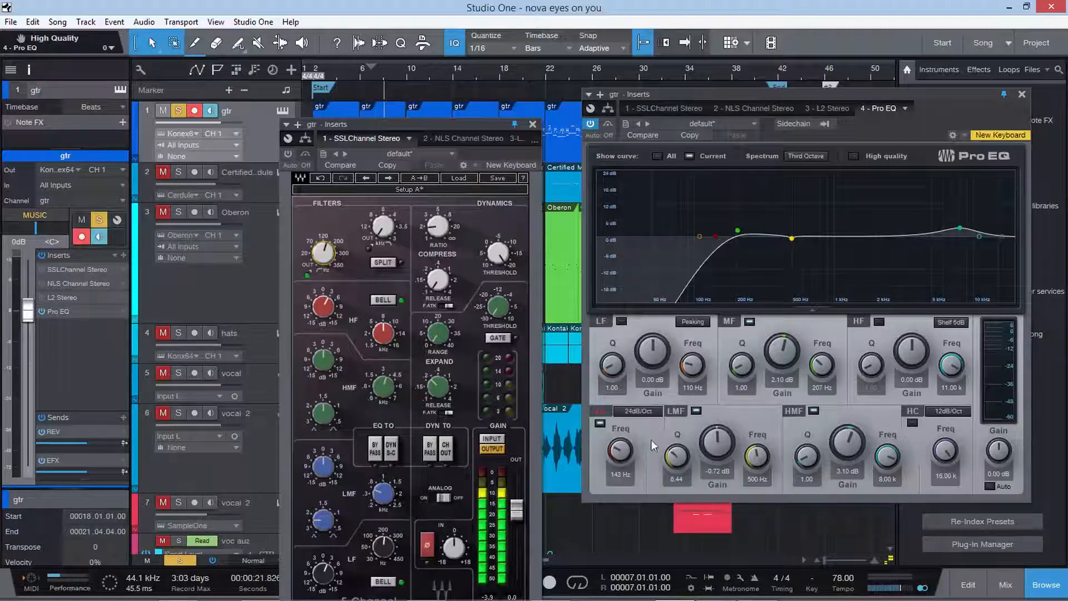
{"action": "left_click", "coordinate": [645, 413]}
{"action": "left_click", "coordinate": [651, 469]}
{"action": "left_click", "coordinate": [643, 412]}
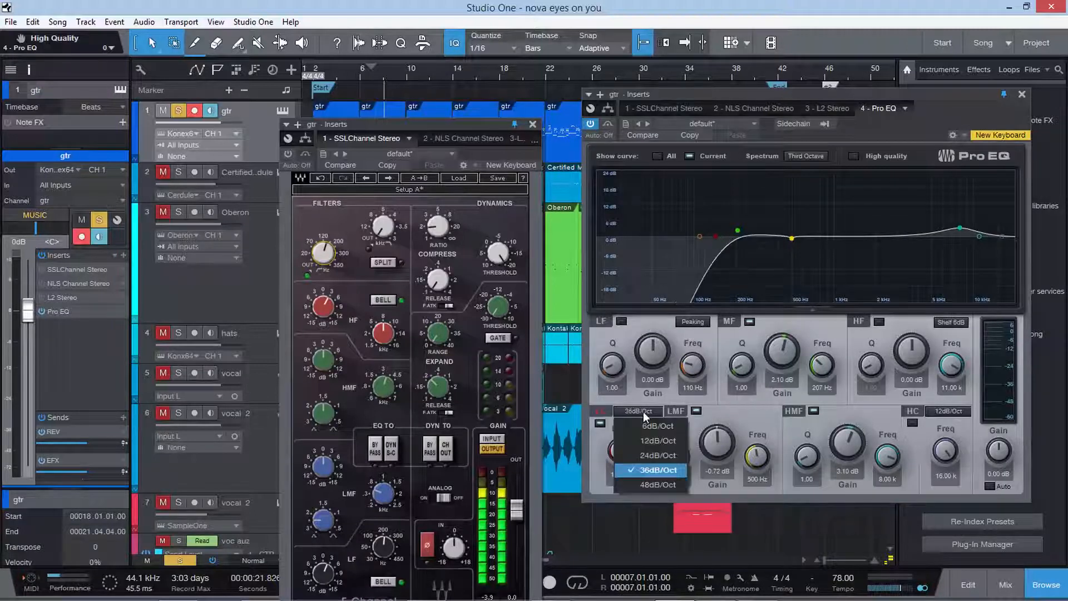
{"action": "left_click", "coordinate": [658, 440]}
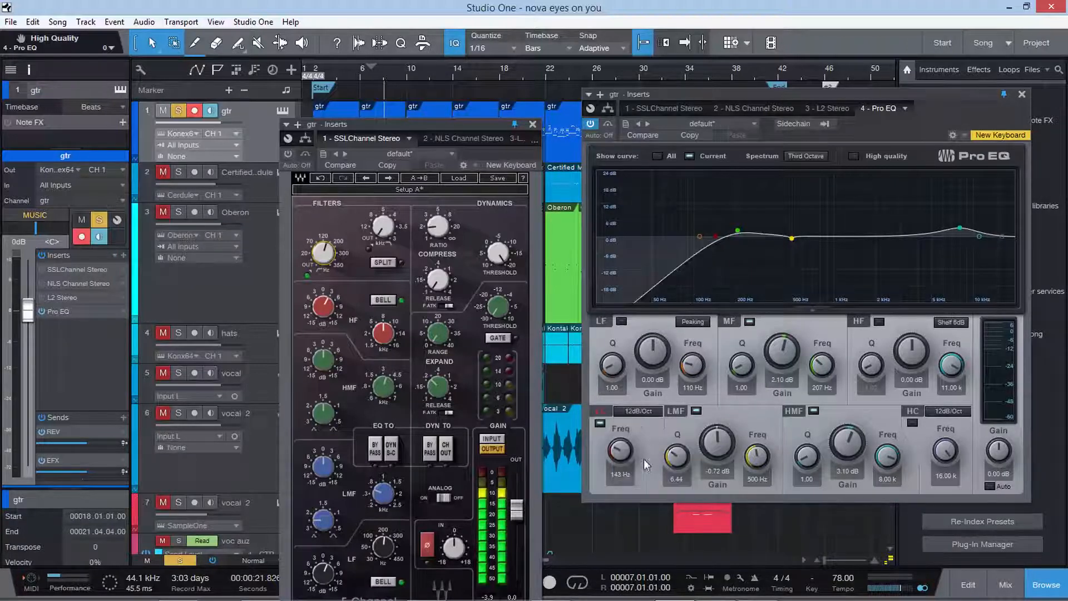
Activate the SSLChannel insert in bypass, close its window and place the playhead at bar 4.
{"action": "left_click_drag", "start_coordinate": [433, 125], "coordinate": [433, 54]}
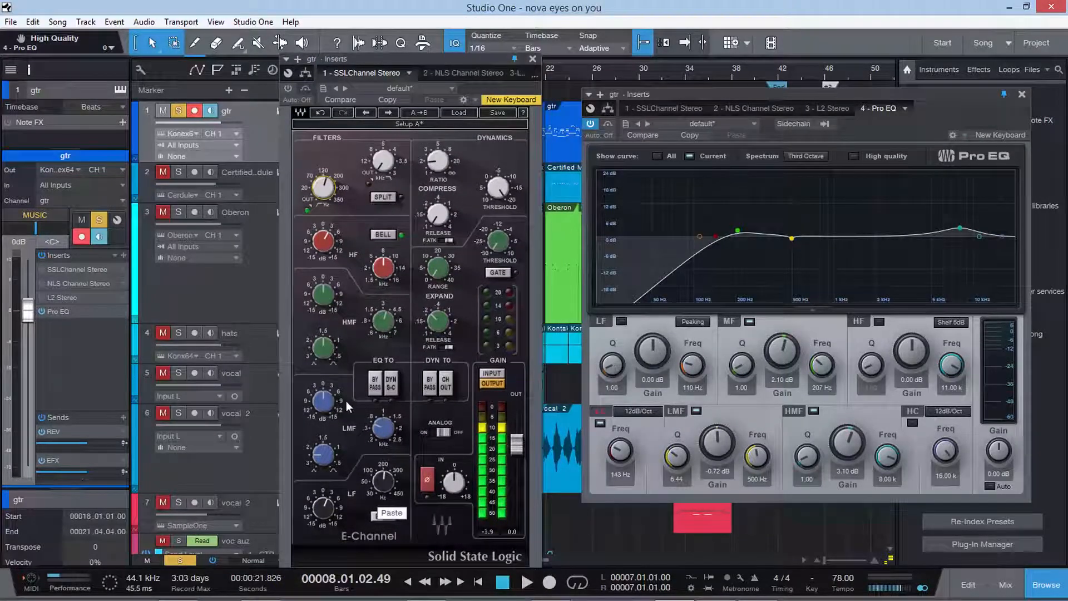
{"action": "left_click", "coordinate": [323, 294]}
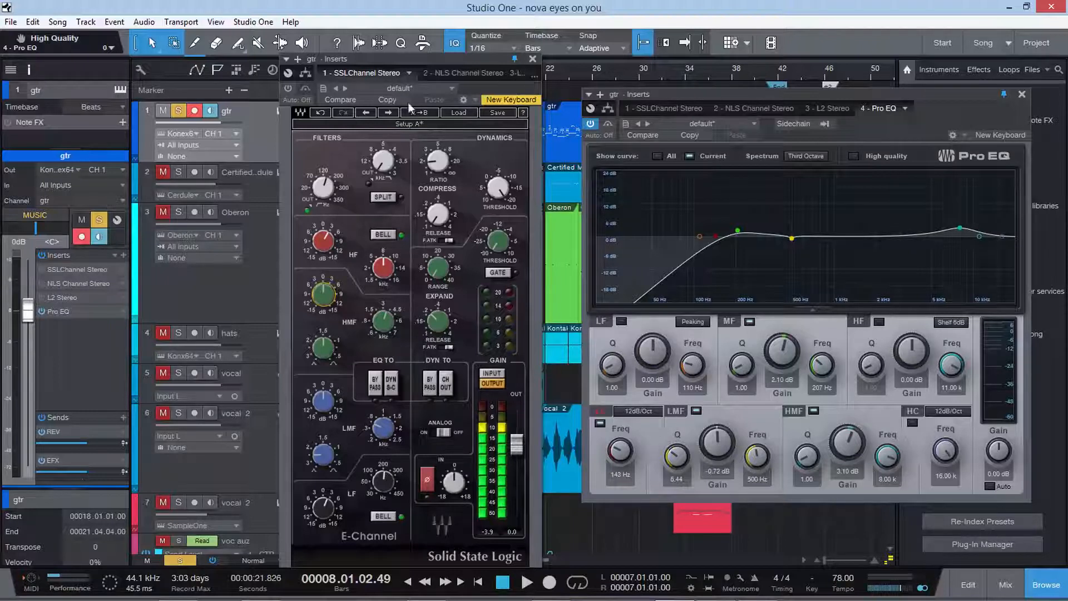
{"action": "left_click", "coordinate": [288, 89]}
{"action": "left_click", "coordinate": [305, 89]}
{"action": "left_click", "coordinate": [531, 59]}
{"action": "left_click", "coordinate": [341, 68]}
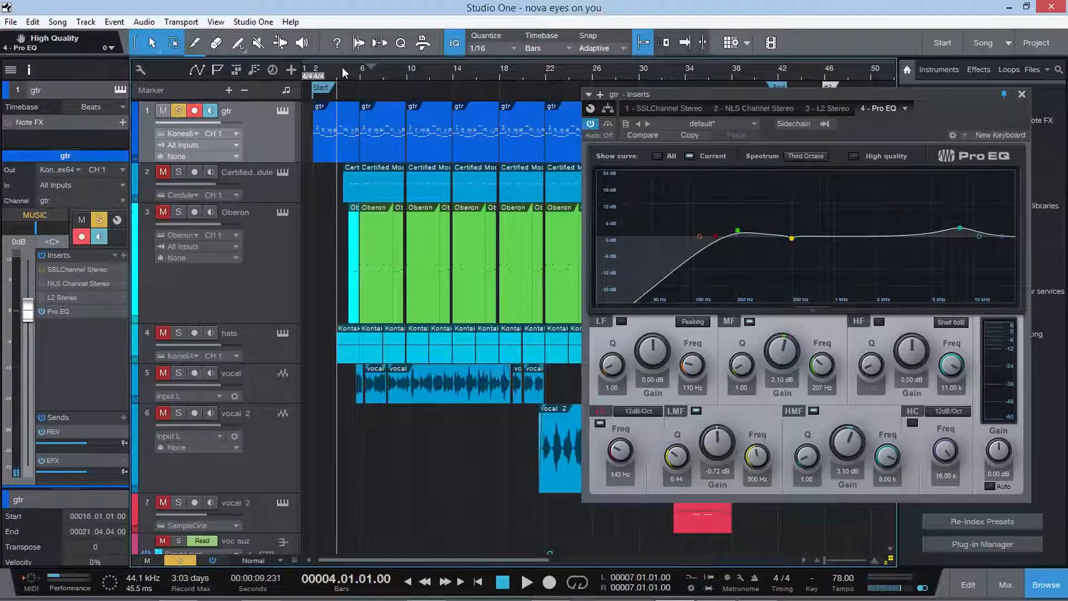
Play the song from bar 4 and arrange the guitar track's SSLChannel and Pro EQ windows side by side.
{"action": "key", "text": "space"}
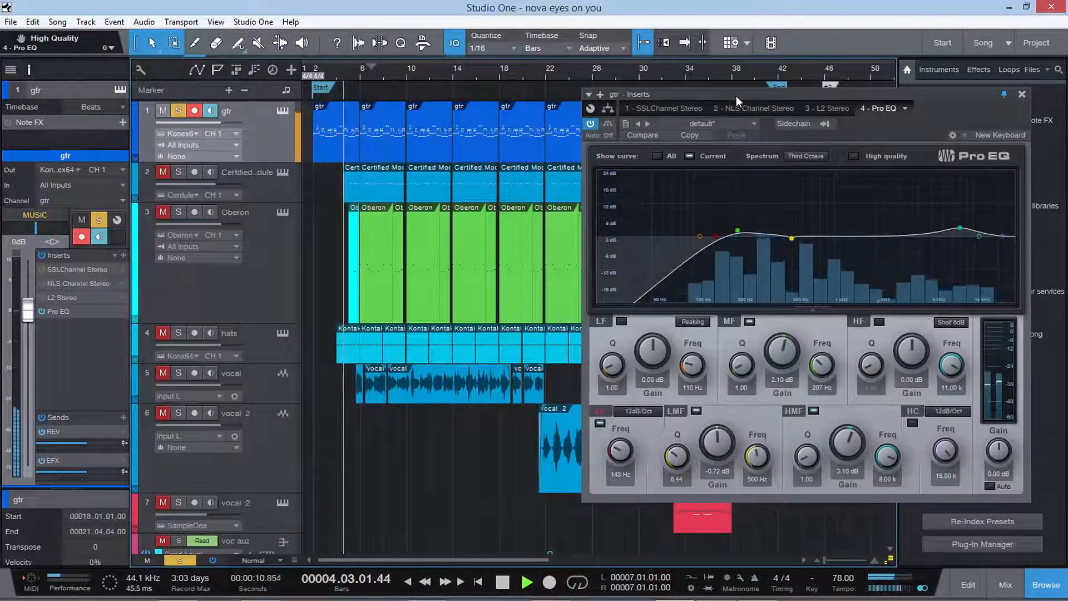
{"action": "left_click_drag", "start_coordinate": [736, 95], "coordinate": [561, 91]}
{"action": "left_click", "coordinate": [589, 103]}
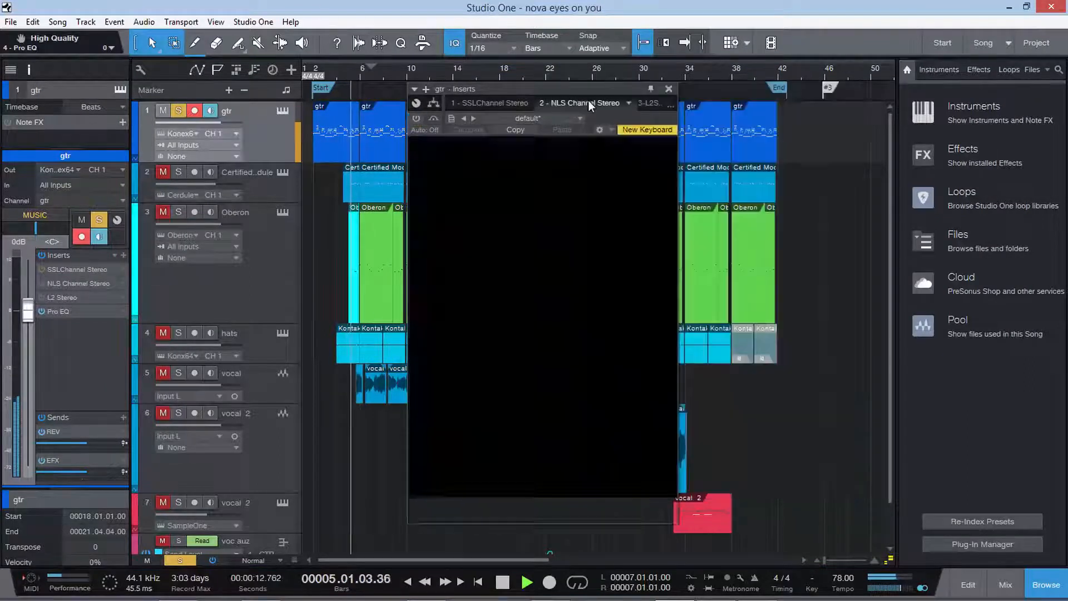
{"action": "left_click", "coordinate": [489, 103]}
{"action": "left_click_drag", "start_coordinate": [592, 90], "coordinate": [346, 94]}
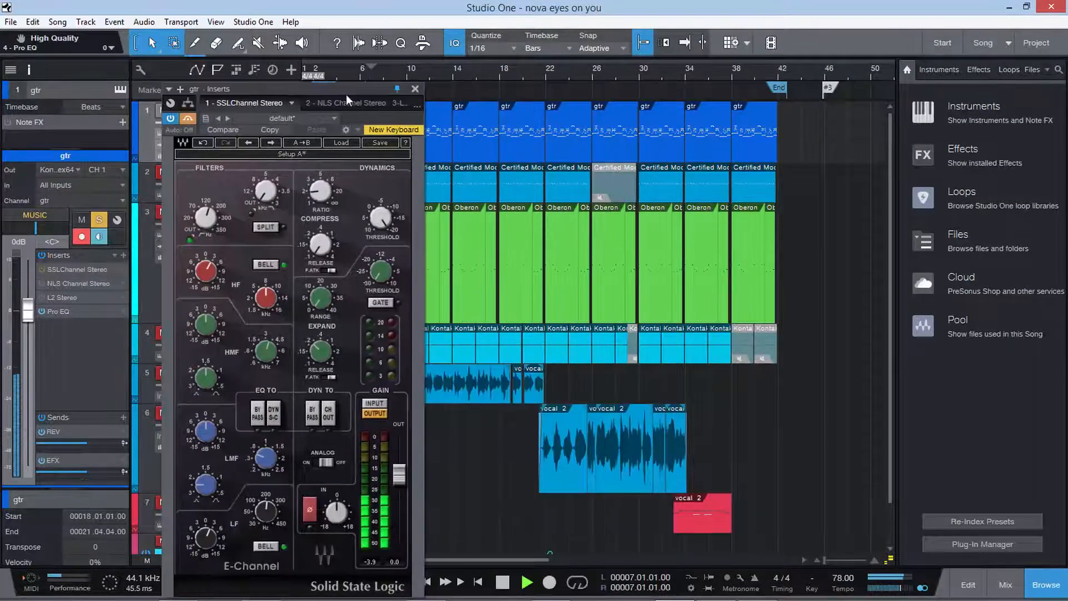
{"action": "left_click", "coordinate": [58, 312]}
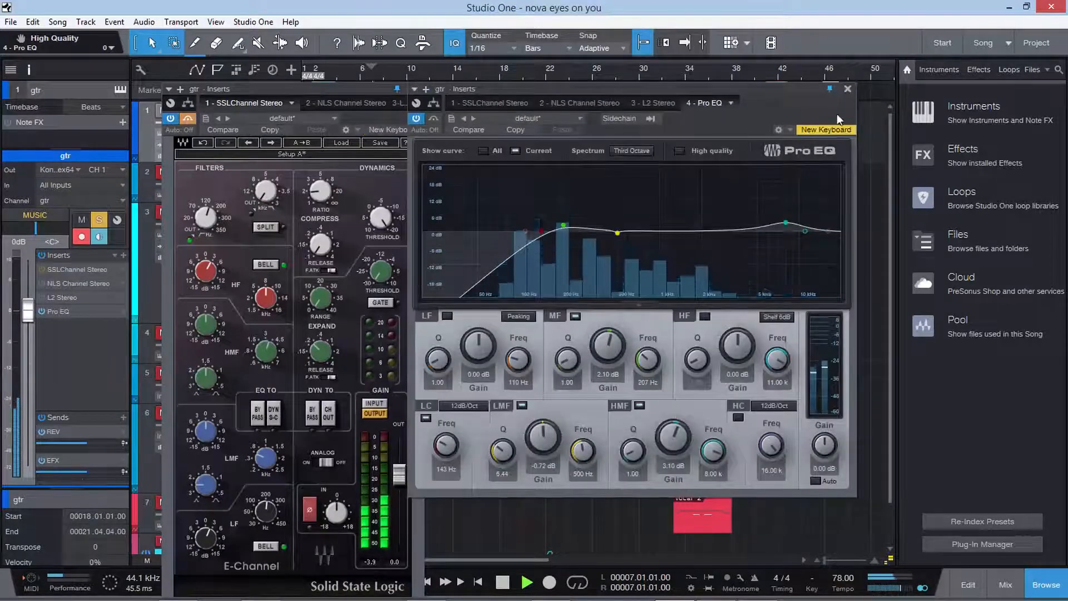
{"action": "left_click_drag", "start_coordinate": [760, 85], "coordinate": [944, 81]}
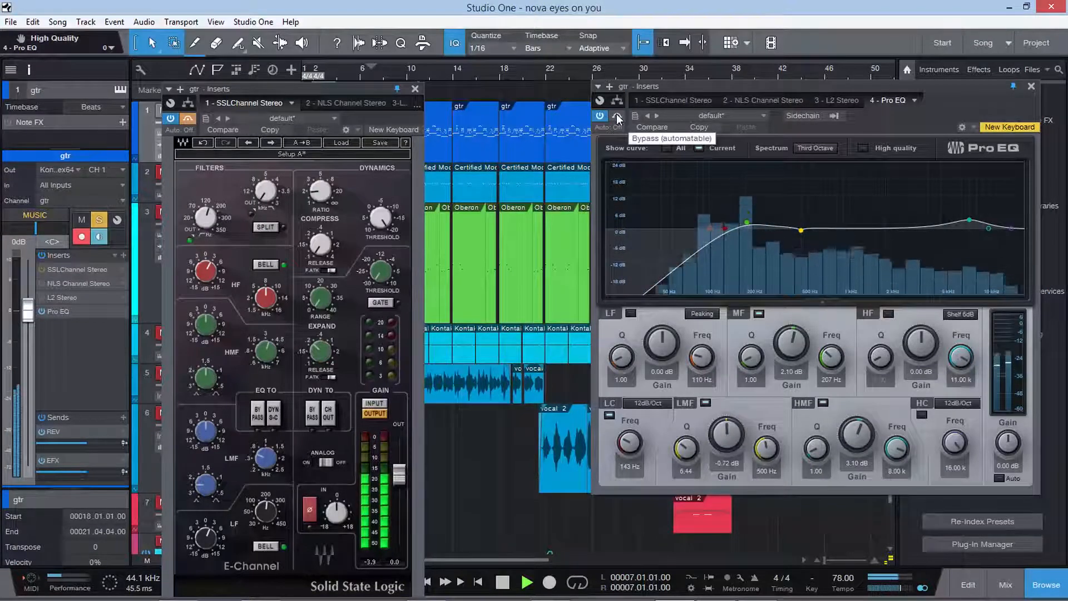
Compare the SSLChannel and Pro EQ by ear by alternating their bypass, leave only the SSLChannel active and stop playback.
{"action": "left_click", "coordinate": [189, 123]}
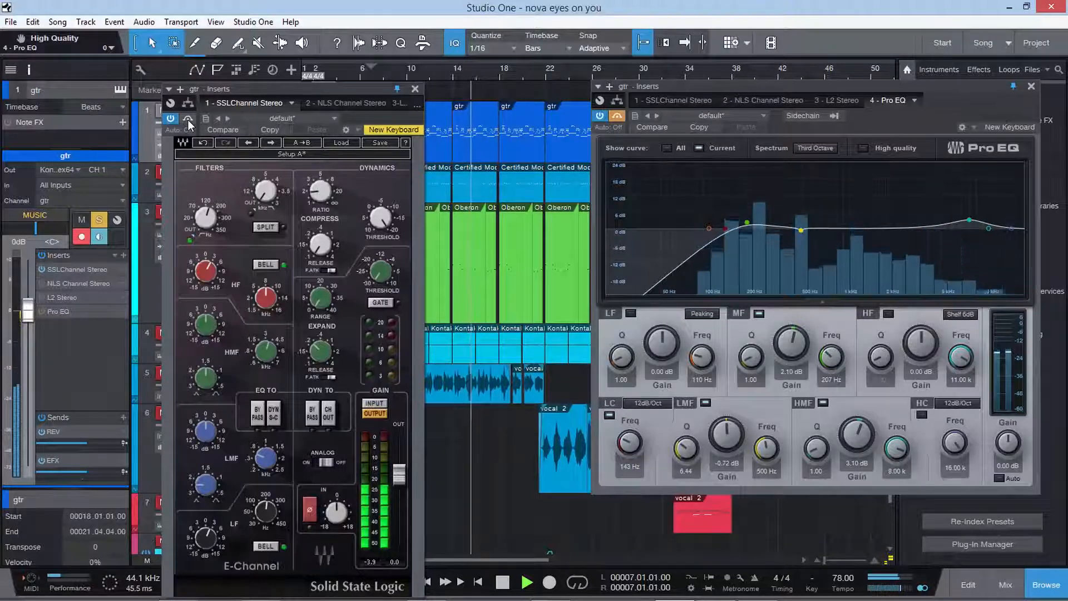
{"action": "left_click", "coordinate": [619, 117]}
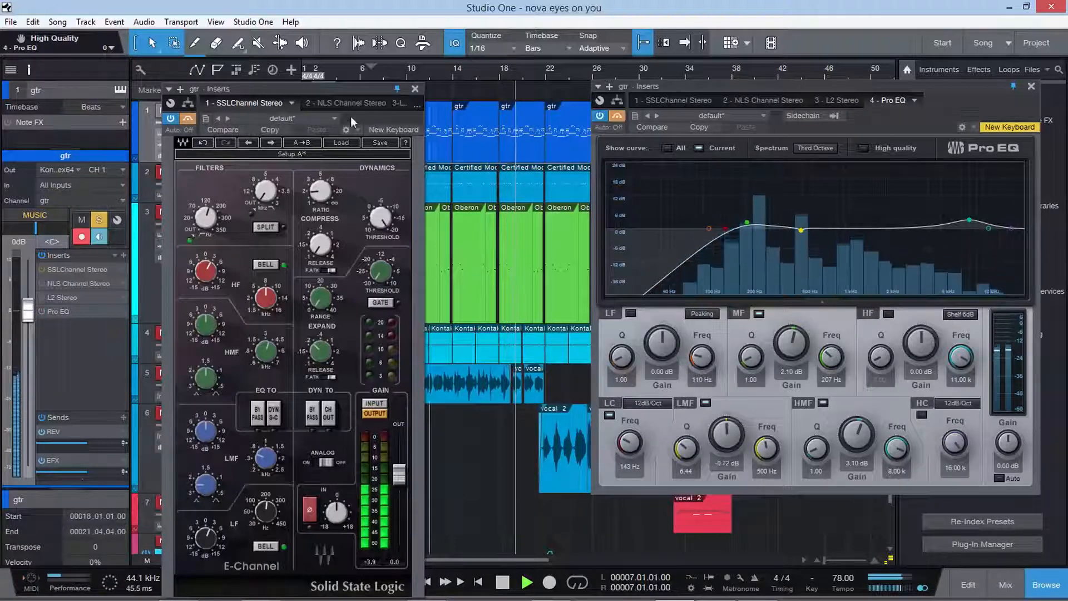
{"action": "left_click", "coordinate": [189, 119]}
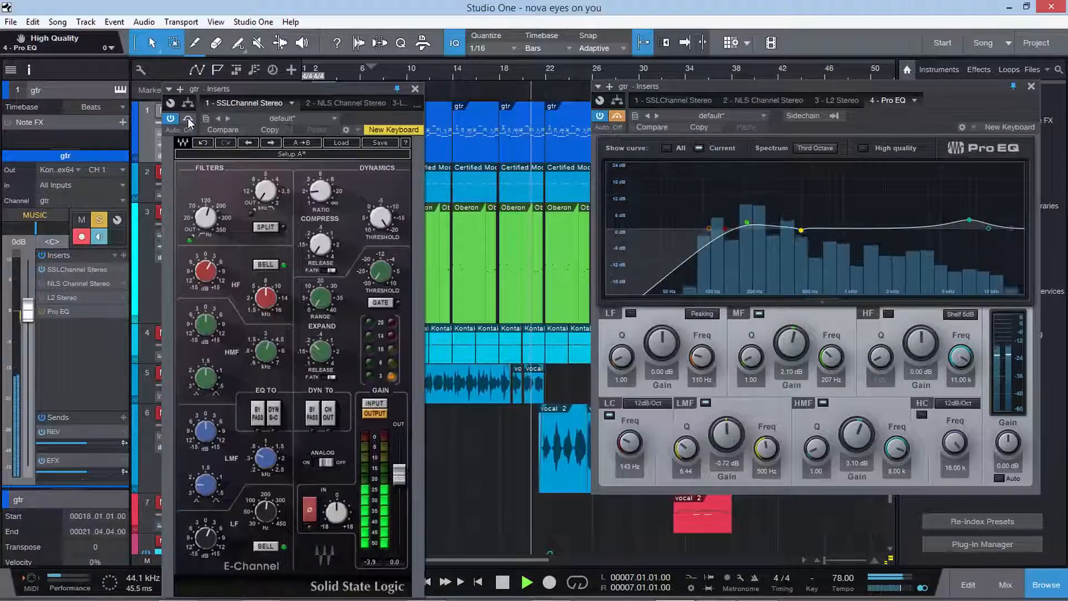
{"action": "key", "text": "space"}
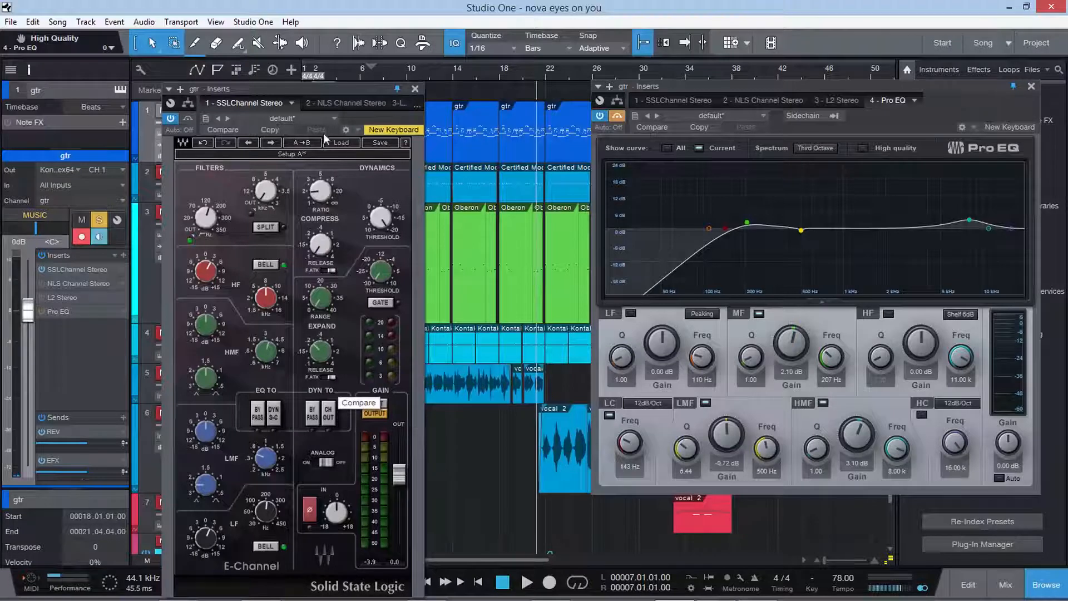
Move the SSLChannel window clear of the inserts list and remove the Pro EQ from the guitar track.
{"action": "left_click_drag", "start_coordinate": [341, 86], "coordinate": [361, 15]}
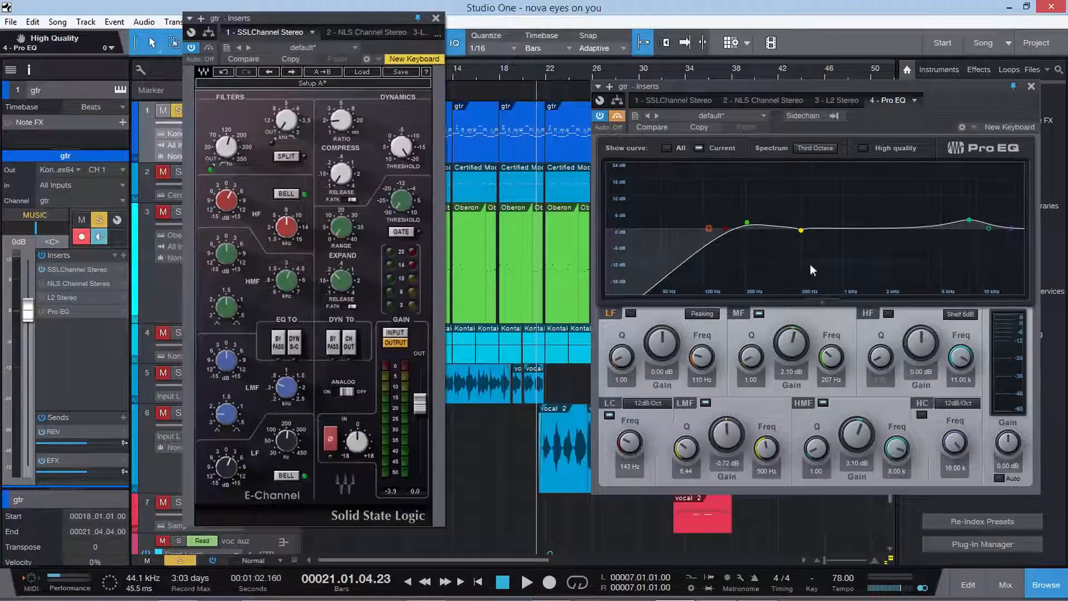
{"action": "left_click", "coordinate": [893, 123]}
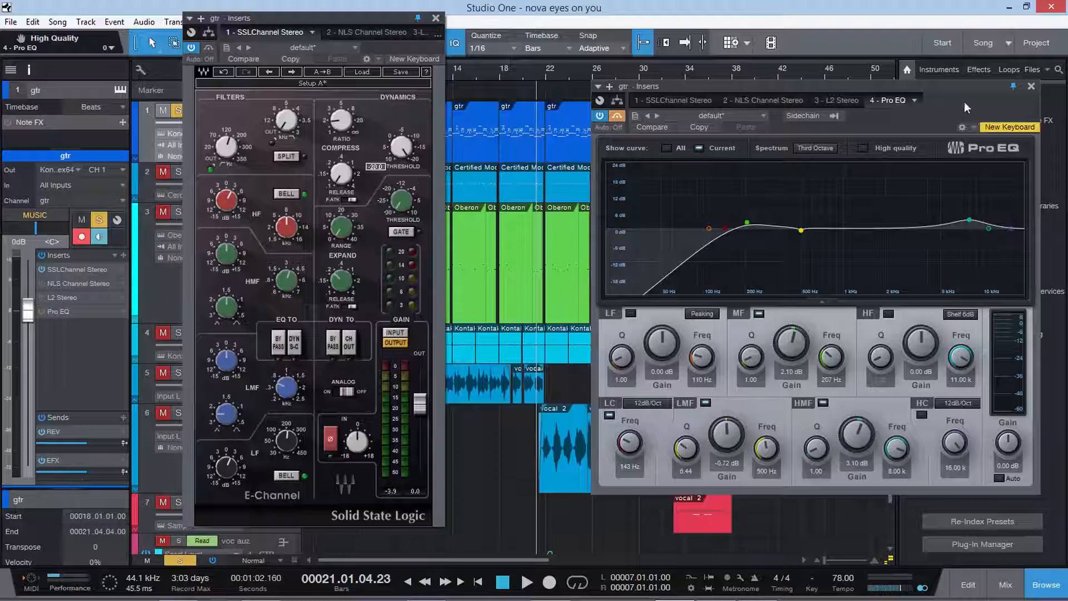
{"action": "right_click", "coordinate": [130, 314]}
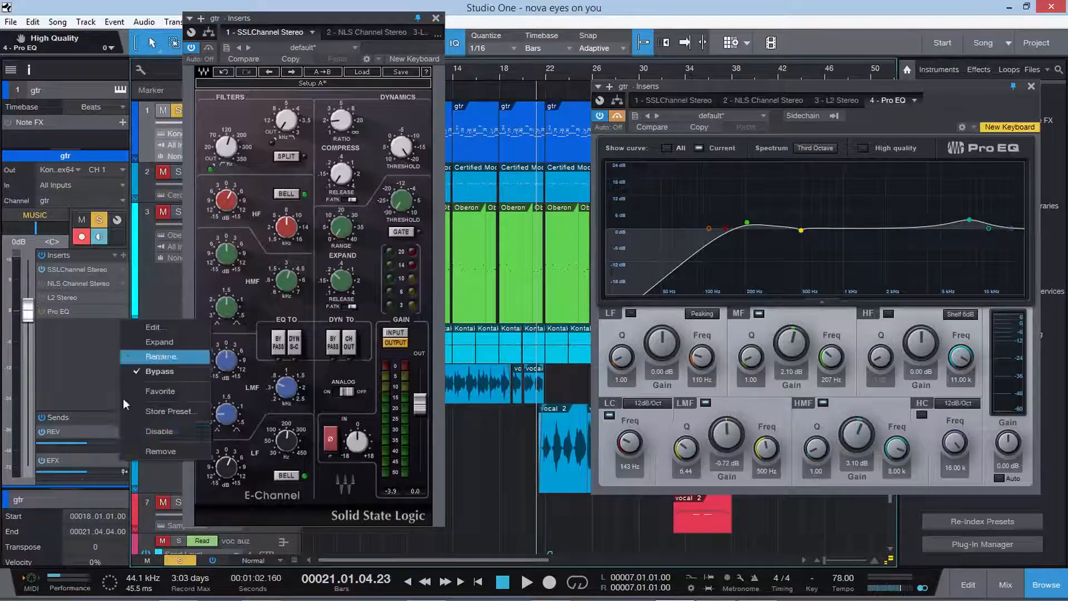
{"action": "left_click", "coordinate": [138, 450]}
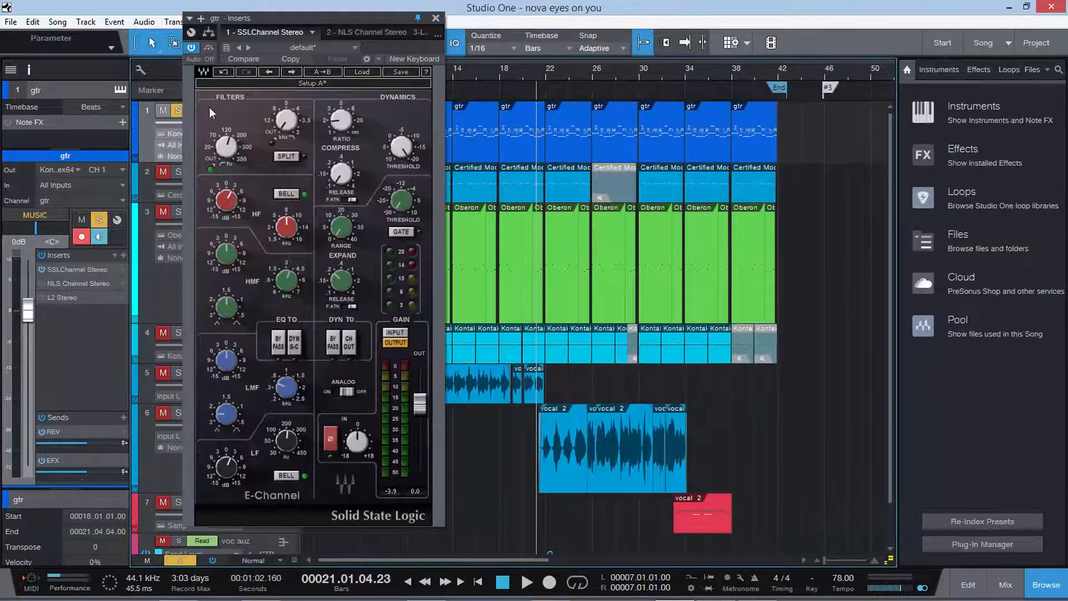
Open the NLS Channel beside the SSLChannel, activate it and audition the guitar with it.
{"action": "left_click", "coordinate": [61, 283]}
{"action": "left_click_drag", "start_coordinate": [545, 89], "coordinate": [702, 83]}
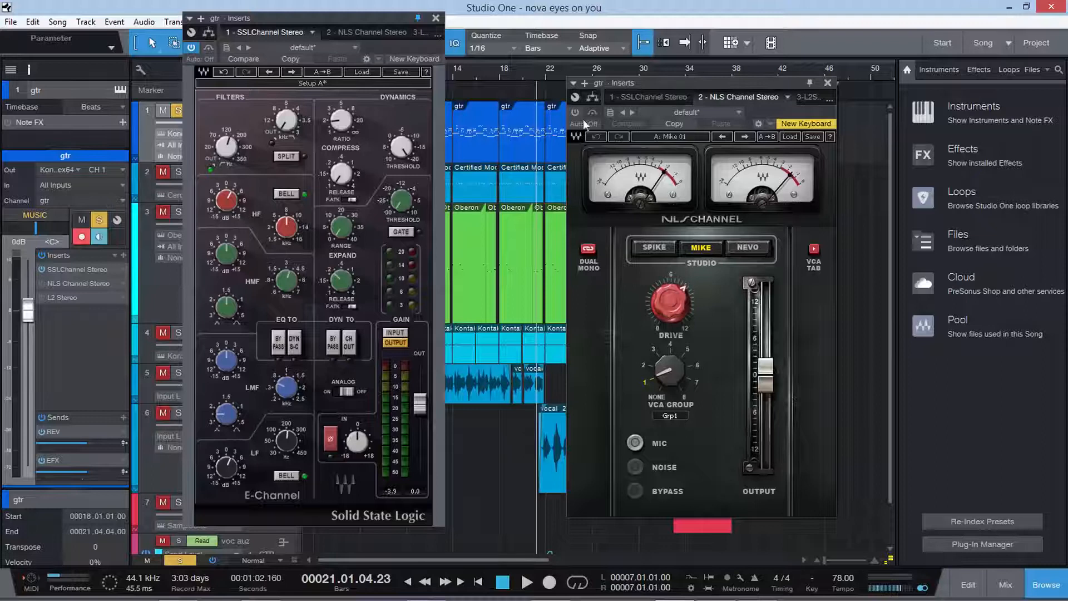
{"action": "key", "text": "space"}
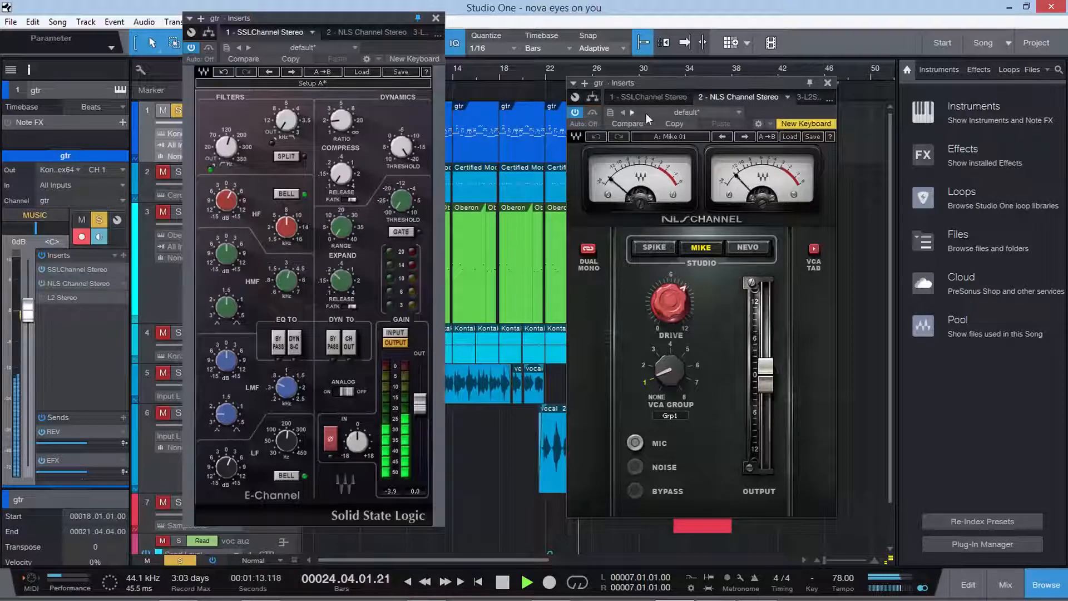
{"action": "key", "text": "space"}
Activate the L2 on the guitar track, audition it, close its window and stop playback.
{"action": "left_click", "coordinate": [75, 300]}
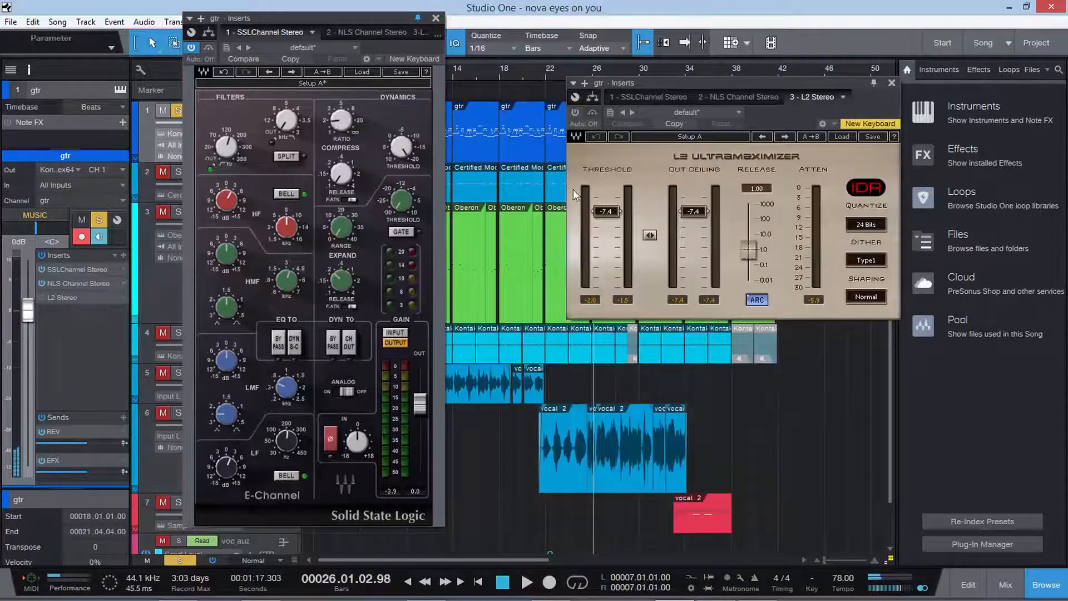
{"action": "key", "text": "space"}
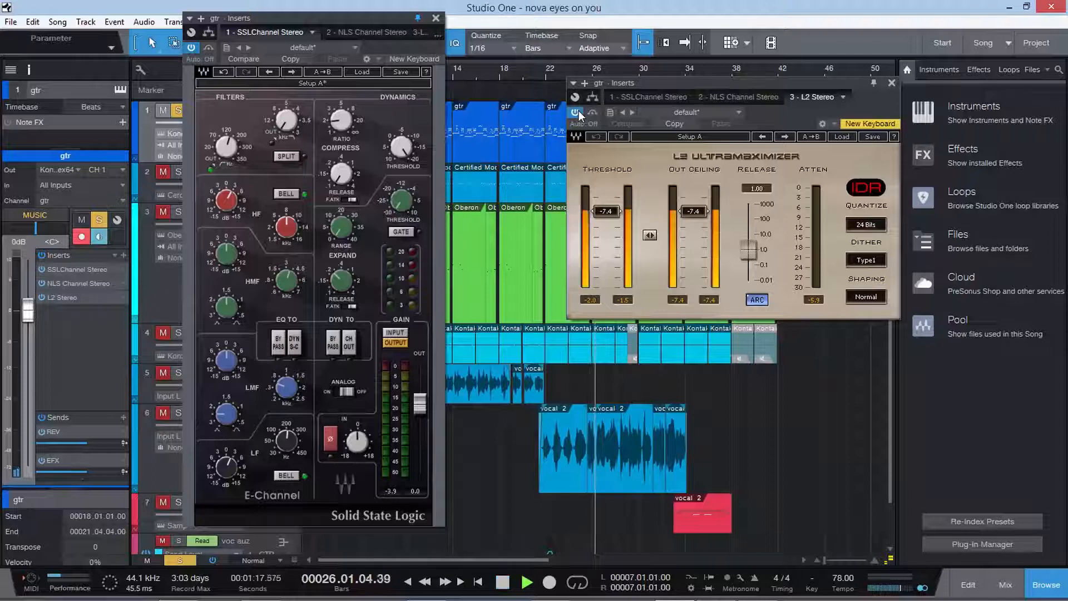
{"action": "left_click", "coordinate": [891, 82]}
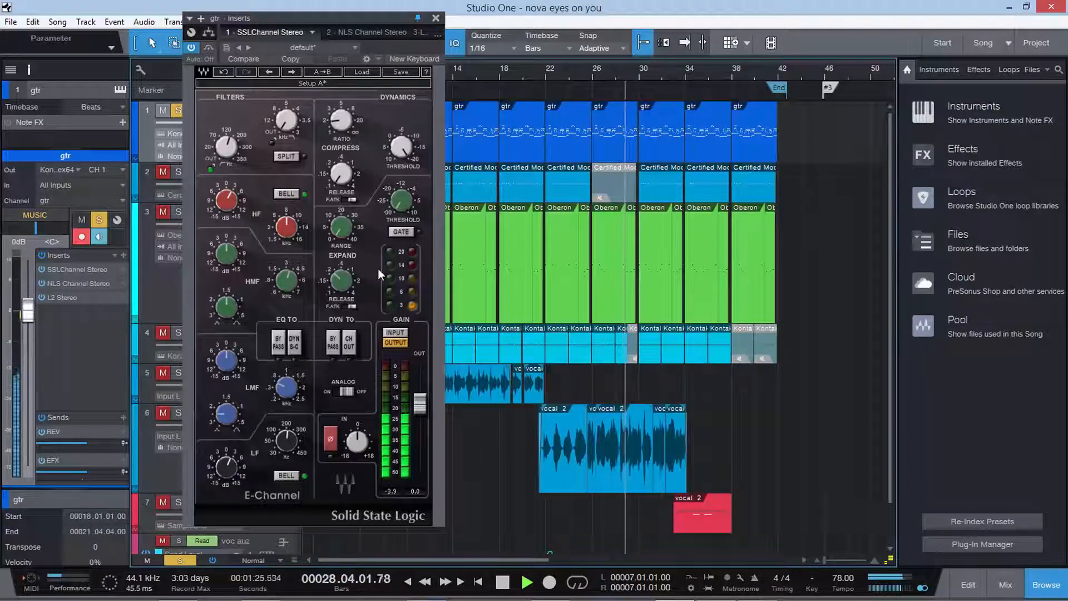
{"action": "key", "text": "space"}
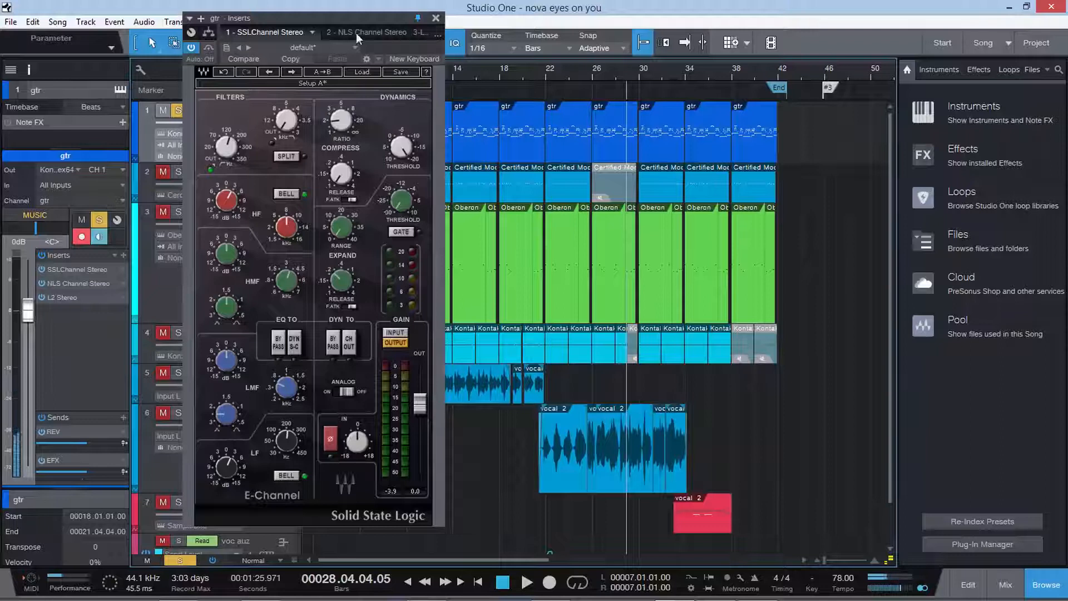
Review the SSLChannel and L2 settings side by side and close both plug-in windows.
{"action": "left_click_drag", "start_coordinate": [355, 20], "coordinate": [450, 19]}
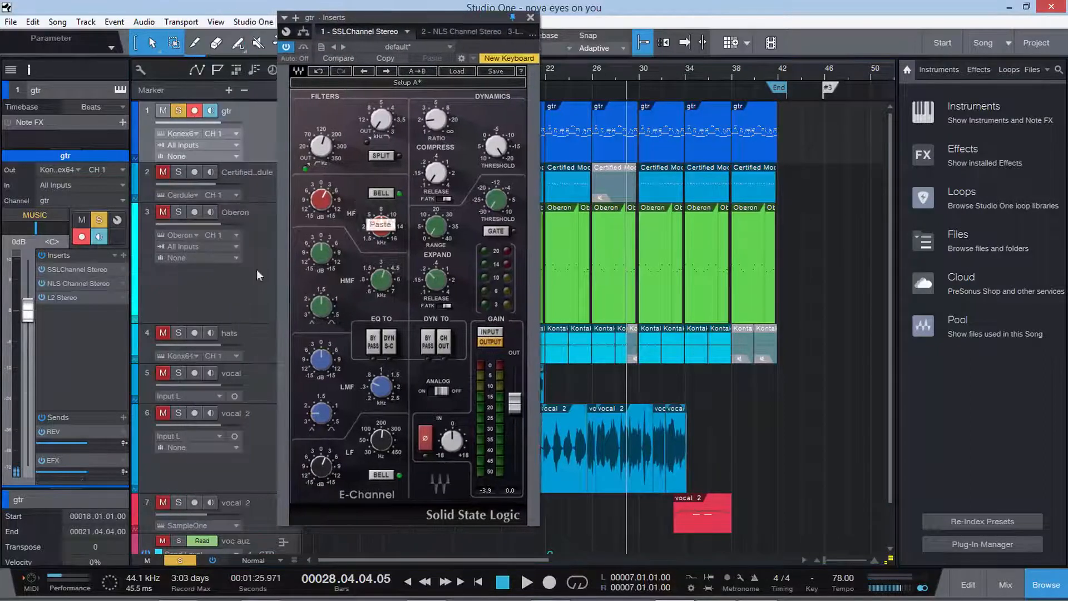
{"action": "left_click", "coordinate": [59, 298]}
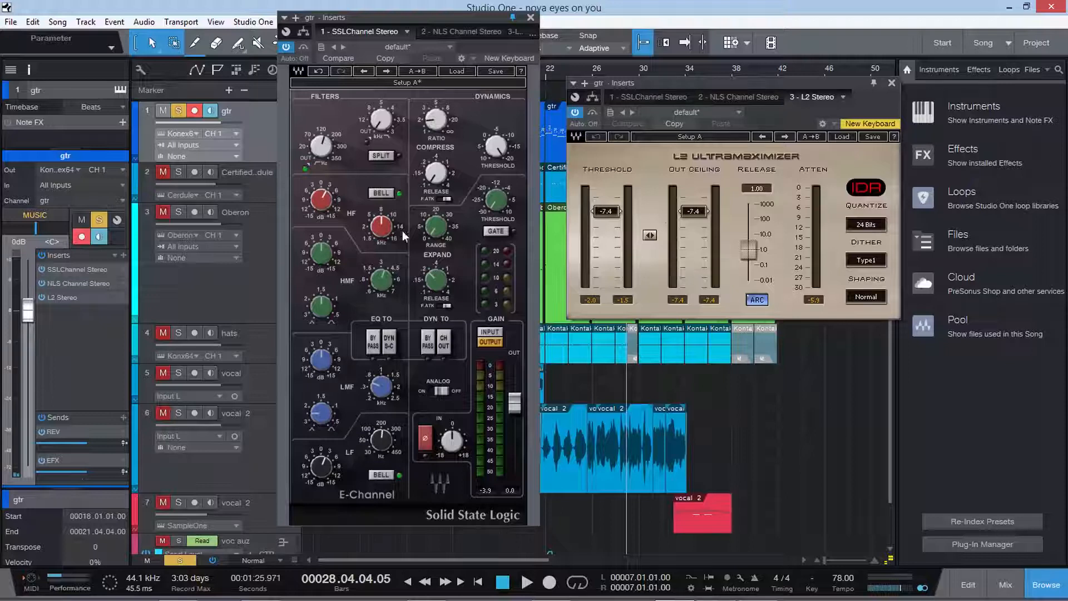
{"action": "left_click", "coordinate": [531, 18]}
{"action": "left_click", "coordinate": [893, 83]}
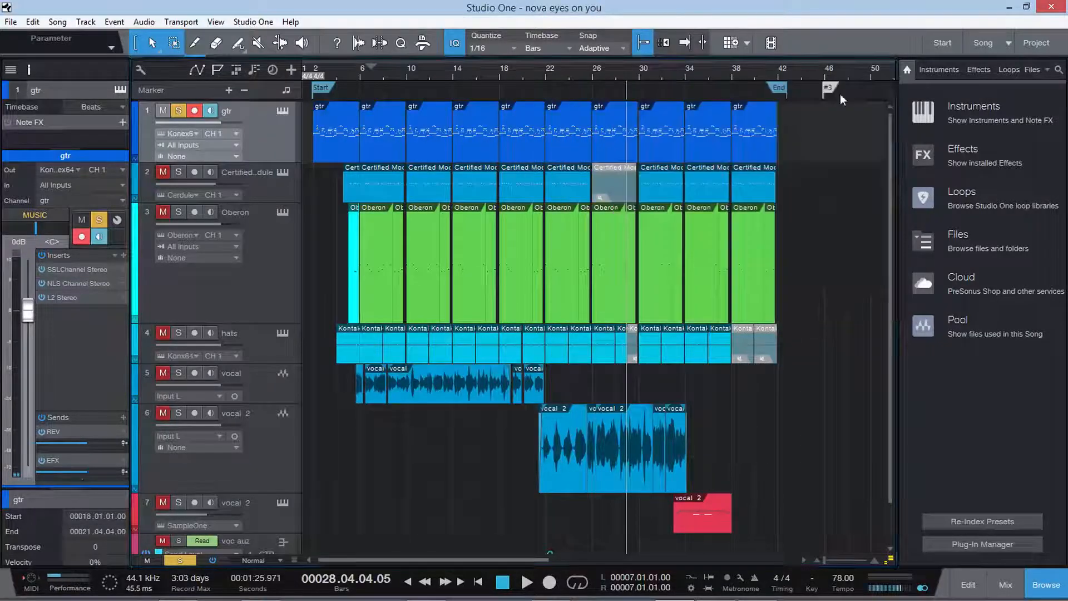
Solo the Certified Module track, check Oberon's Smack Attack and C4 inserts, and solo the Oberon track.
{"action": "left_click", "coordinate": [254, 186]}
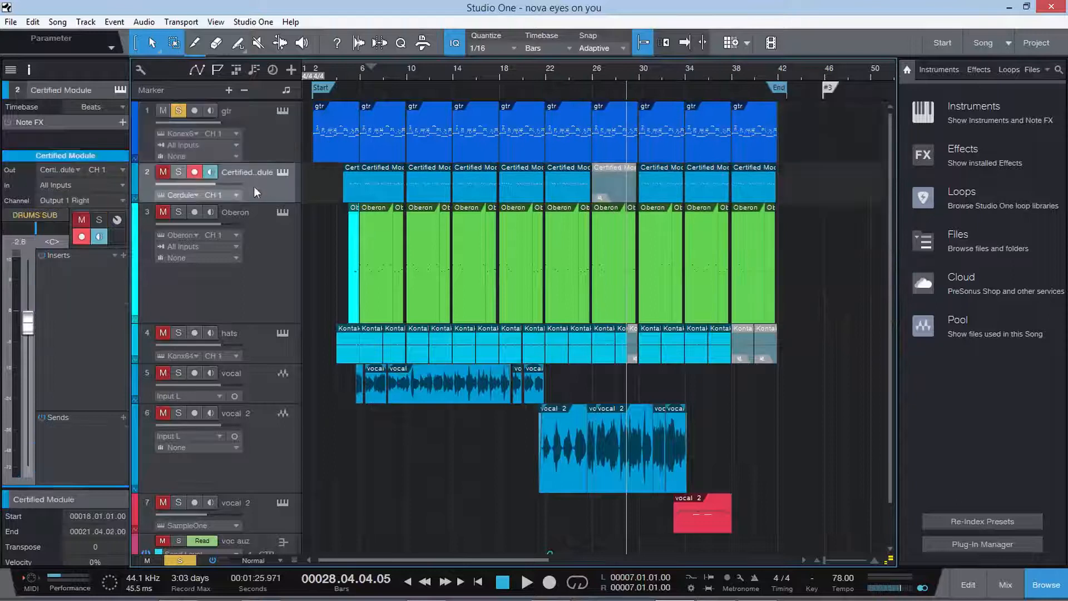
{"action": "left_click", "coordinate": [178, 172]}
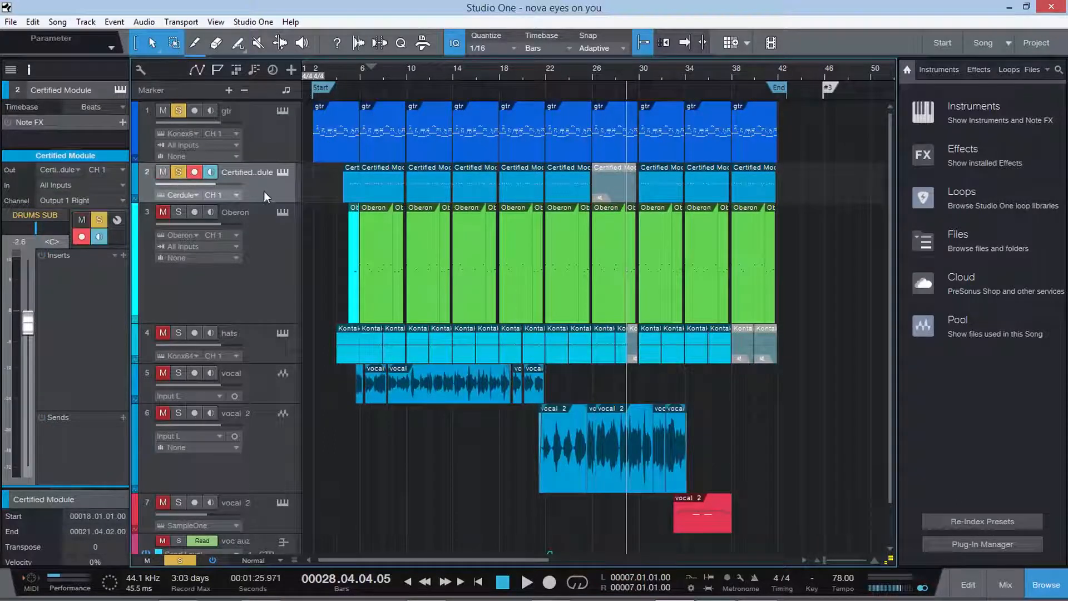
{"action": "left_click", "coordinate": [283, 242]}
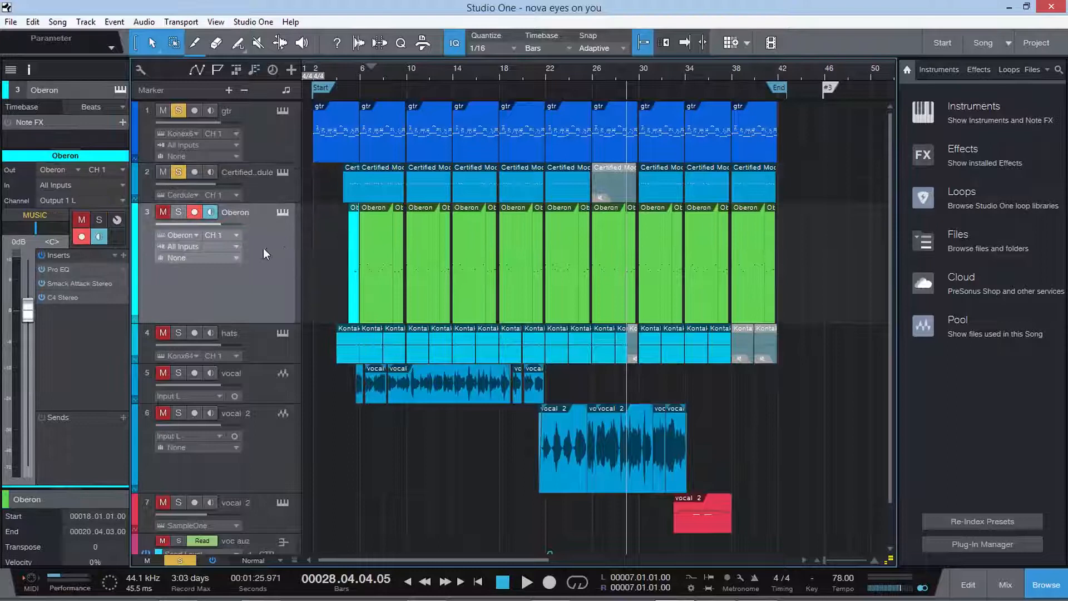
{"action": "left_click", "coordinate": [72, 284]}
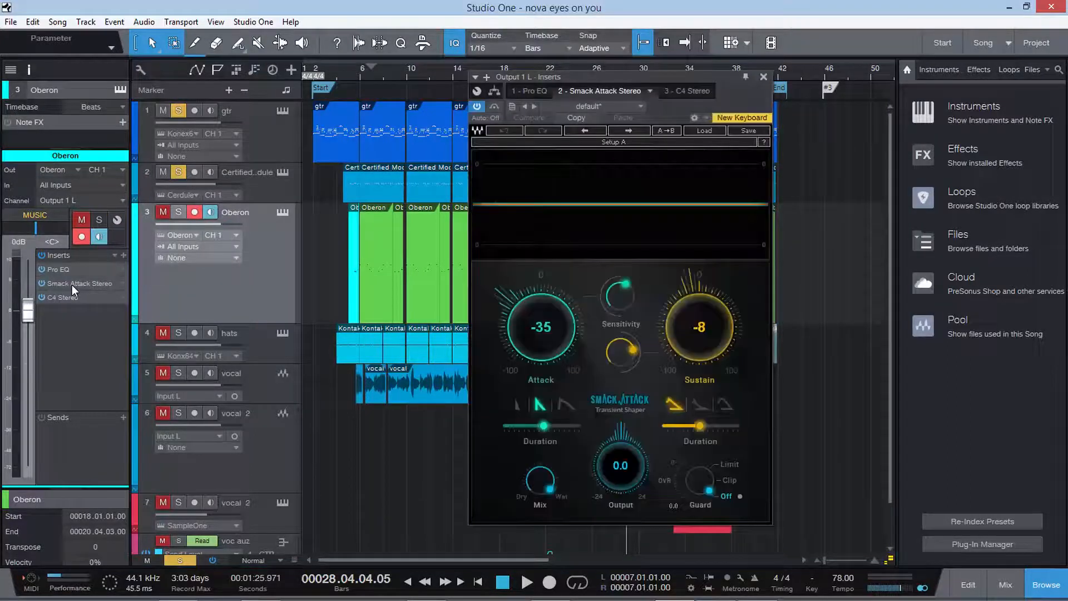
{"action": "left_click", "coordinate": [72, 296]}
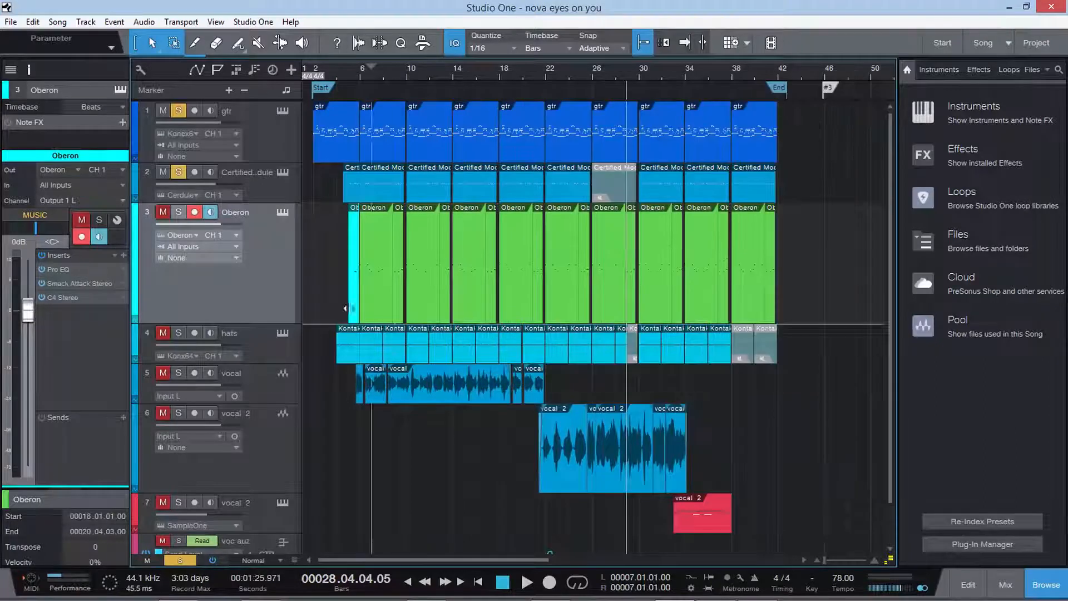
{"action": "left_click", "coordinate": [163, 212]}
{"action": "left_click", "coordinate": [178, 212]}
Toggle the hats track's mute off and back on, and look over the vocal tracks.
{"action": "left_click", "coordinate": [254, 332]}
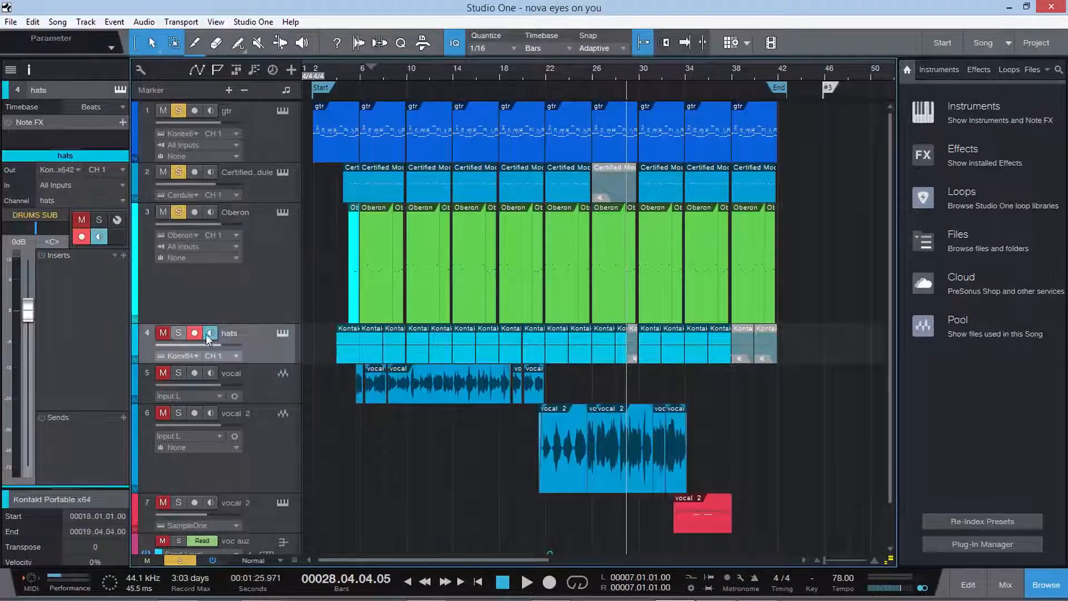
{"action": "left_click", "coordinate": [158, 333]}
{"action": "left_click", "coordinate": [158, 332]}
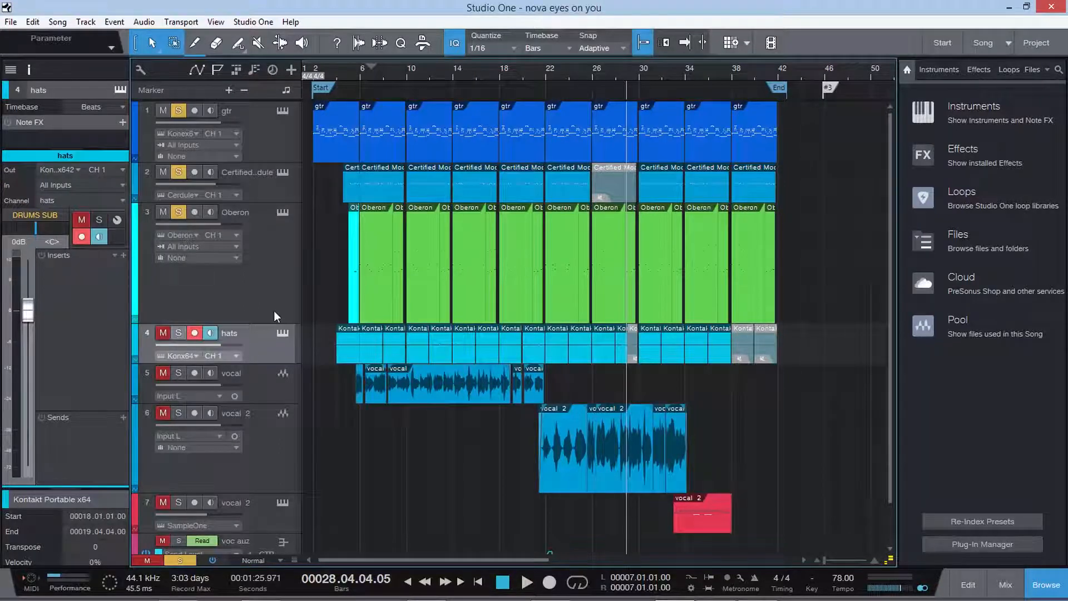
{"action": "scroll", "coordinate": [274, 311], "scroll_direction": "down", "scroll_amount": 1}
{"action": "left_click", "coordinate": [242, 363]}
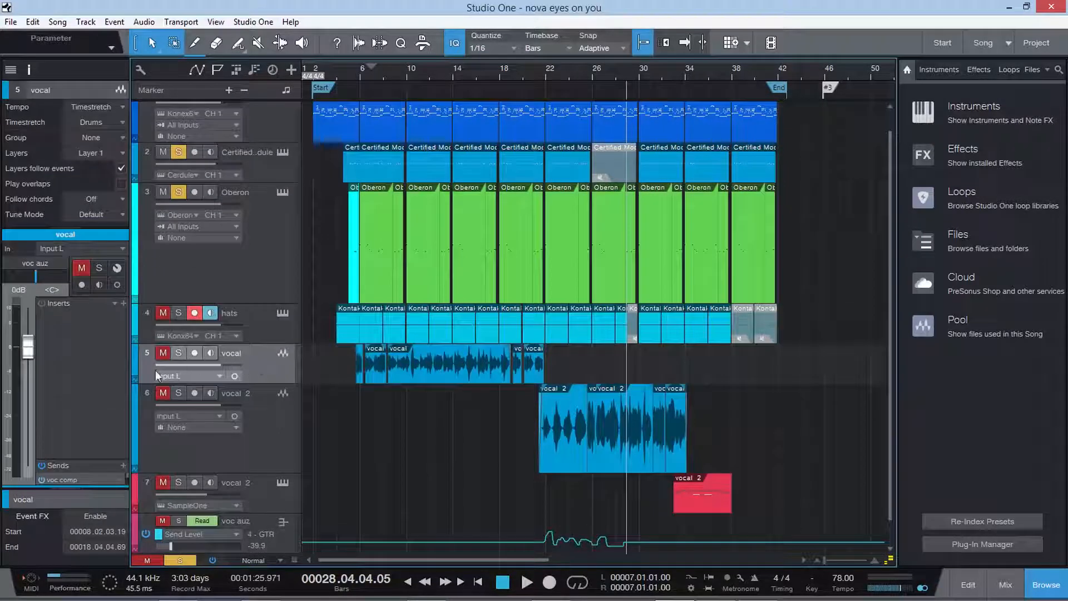
{"action": "scroll", "coordinate": [261, 445], "scroll_direction": "down", "scroll_amount": 1}
{"action": "scroll", "coordinate": [270, 429], "scroll_direction": "up", "scroll_amount": 2}
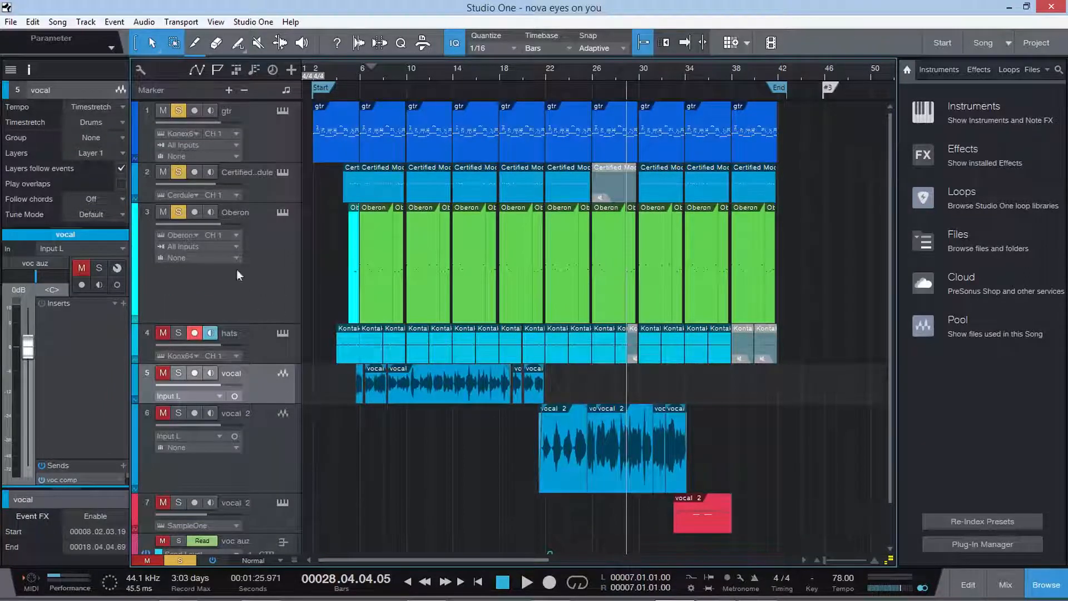
Open the mix console and examine the inserts, sends and routing across the track, bus and effect channels.
{"action": "left_click", "coordinate": [1006, 585]}
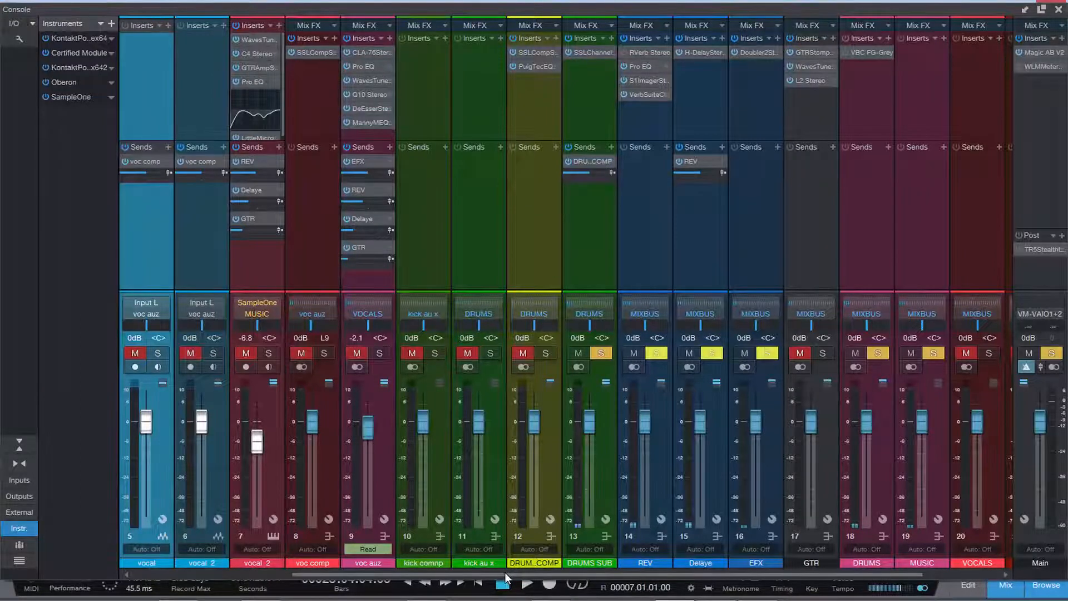
{"action": "left_click_drag", "start_coordinate": [505, 570], "coordinate": [603, 573]}
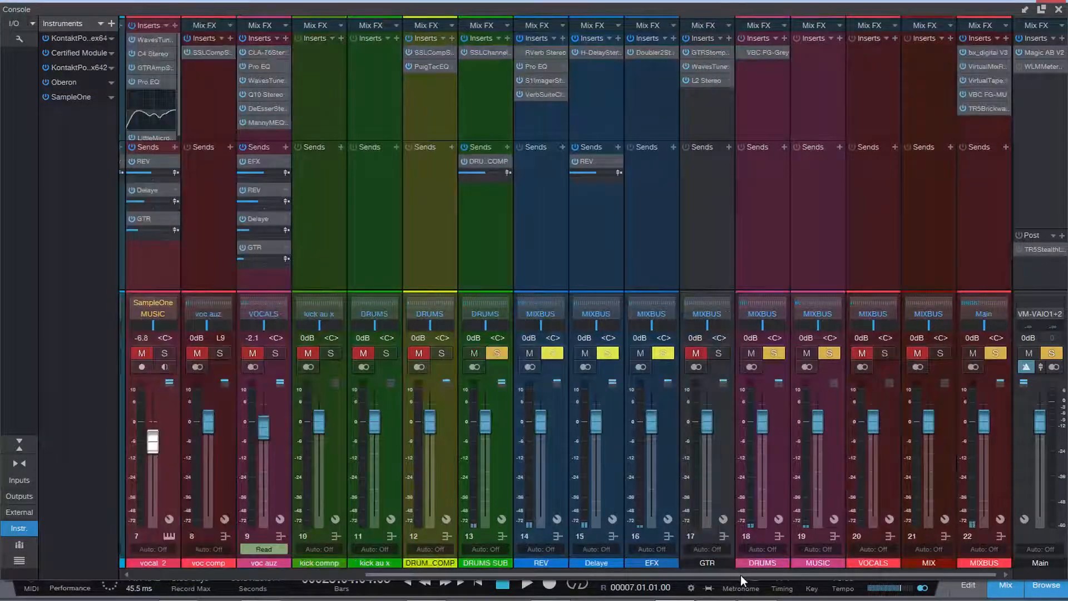
{"action": "left_click_drag", "start_coordinate": [563, 572], "coordinate": [328, 560]}
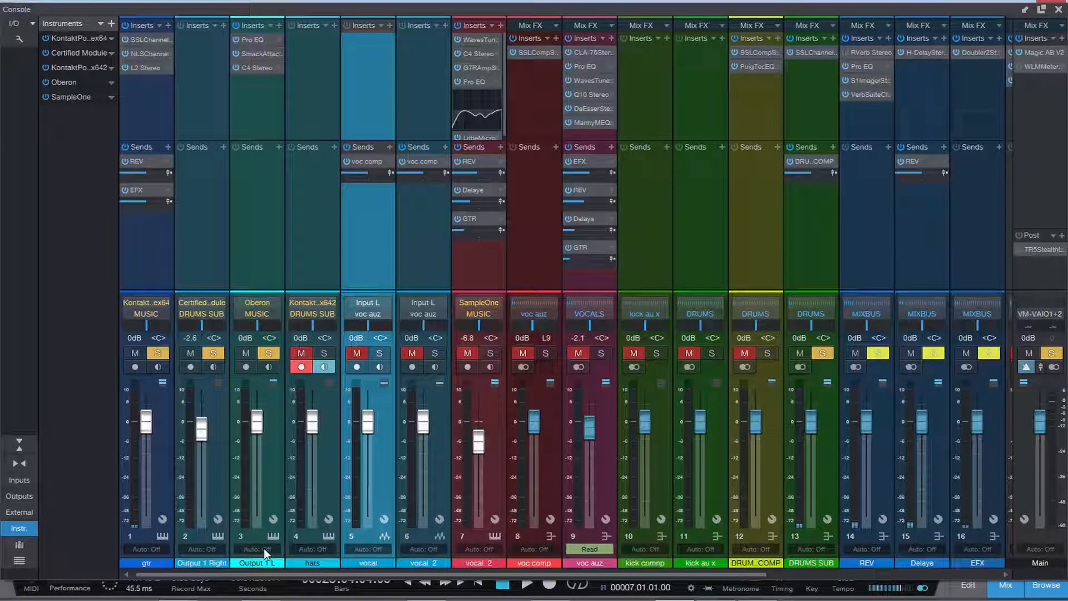
{"action": "left_click_drag", "start_coordinate": [374, 574], "coordinate": [484, 573]}
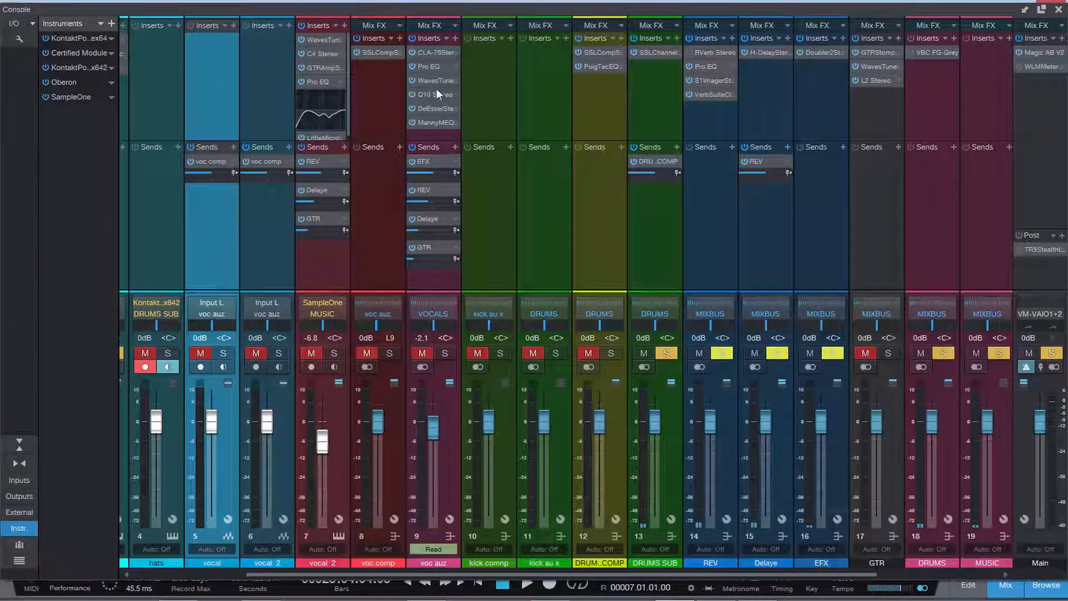
Open the voc auz bus's CLA-76 and MannyM EQ inserts and arrange them side by side to review their settings.
{"action": "double_click", "coordinate": [439, 50]}
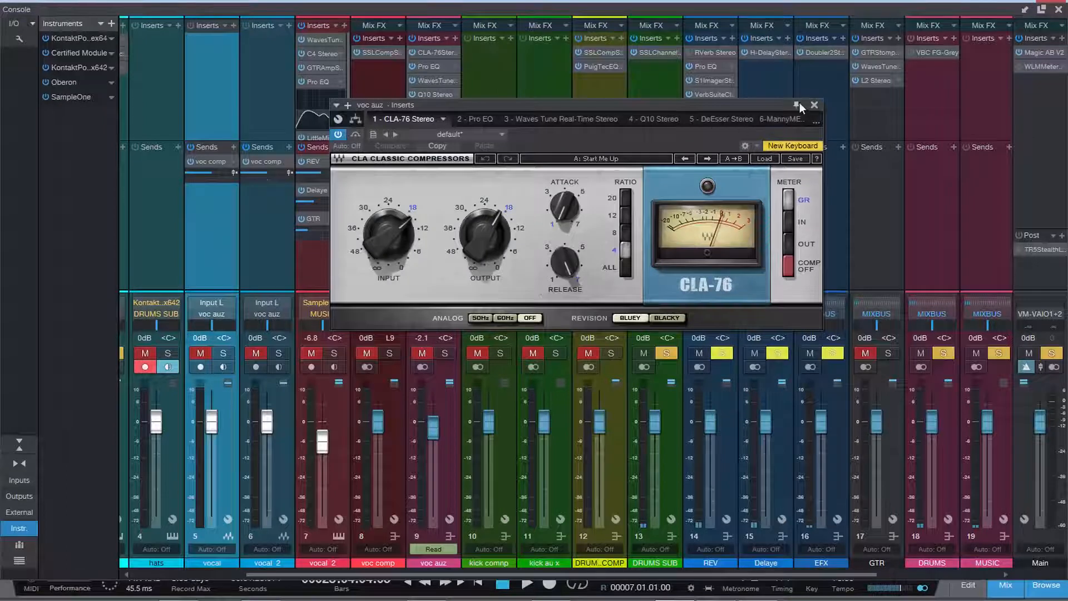
{"action": "left_click_drag", "start_coordinate": [769, 107], "coordinate": [691, 212]}
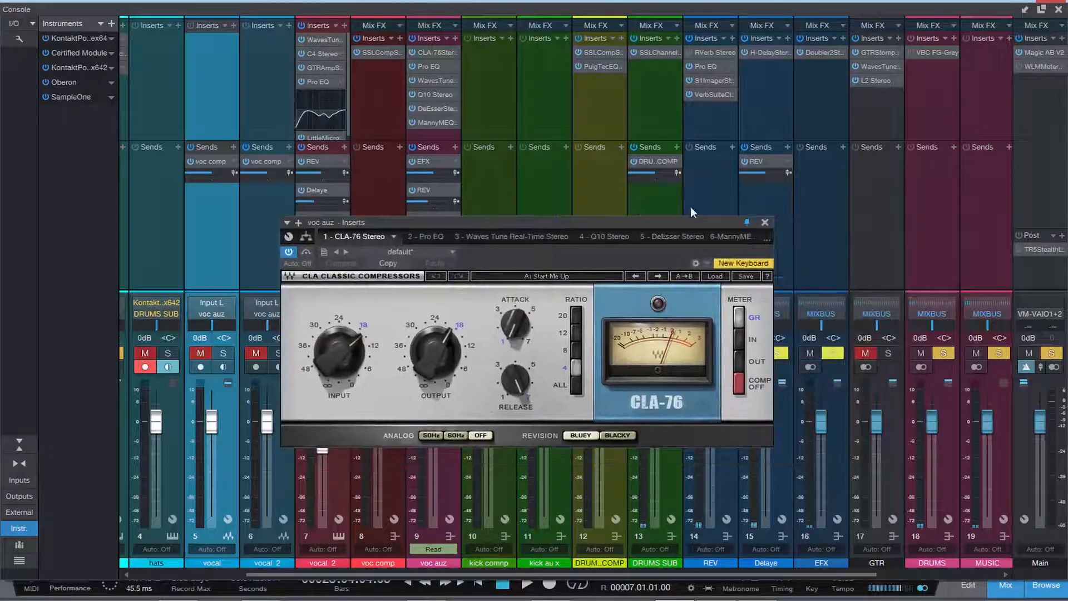
{"action": "double_click", "coordinate": [433, 123]}
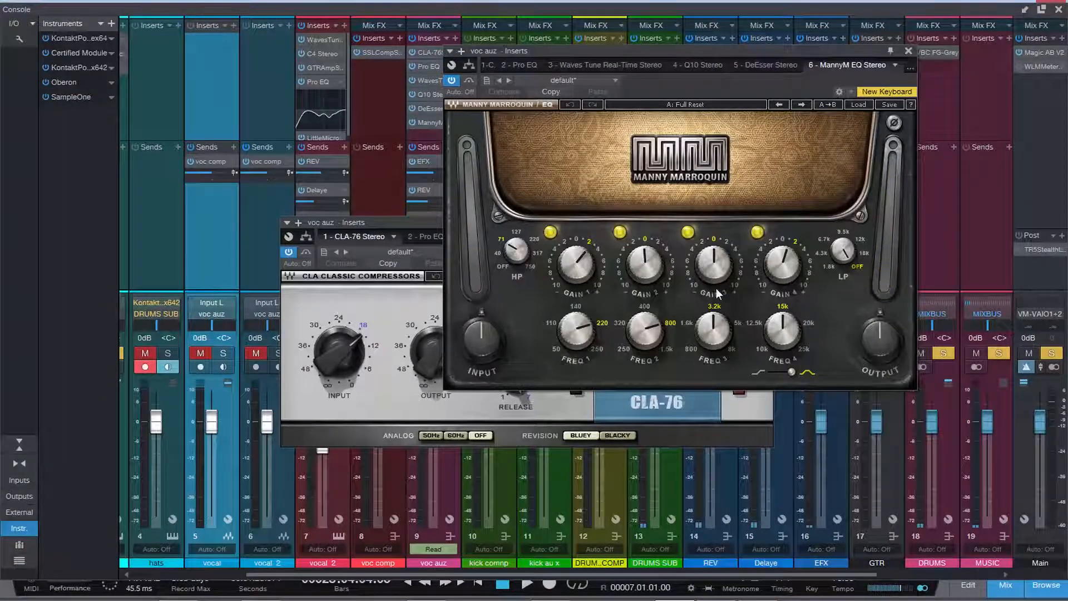
{"action": "mouse_move", "coordinate": [521, 254]}
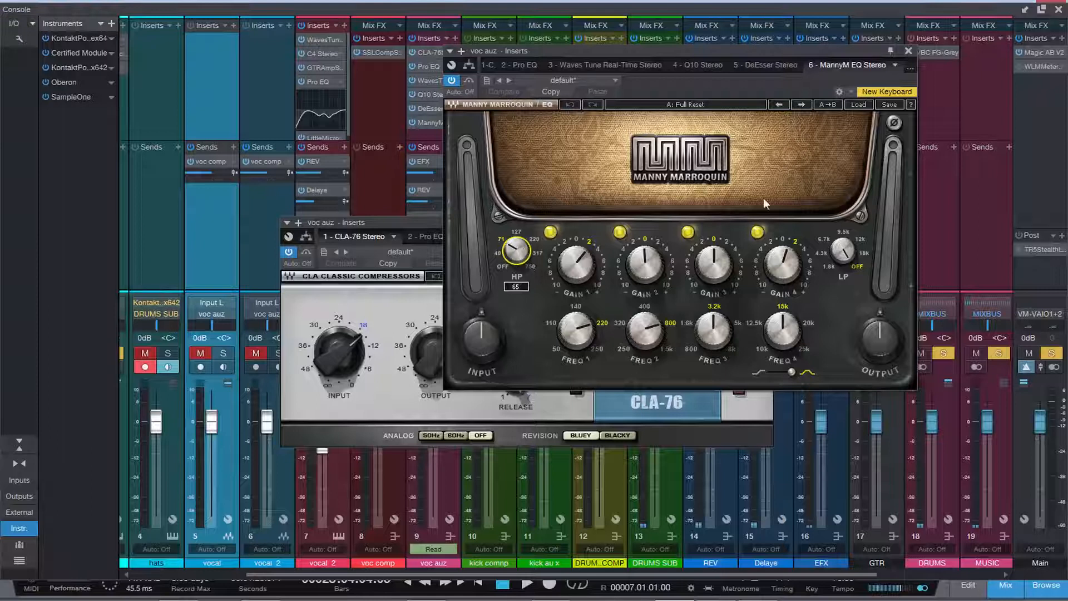
{"action": "left_click_drag", "start_coordinate": [877, 51], "coordinate": [969, 64]}
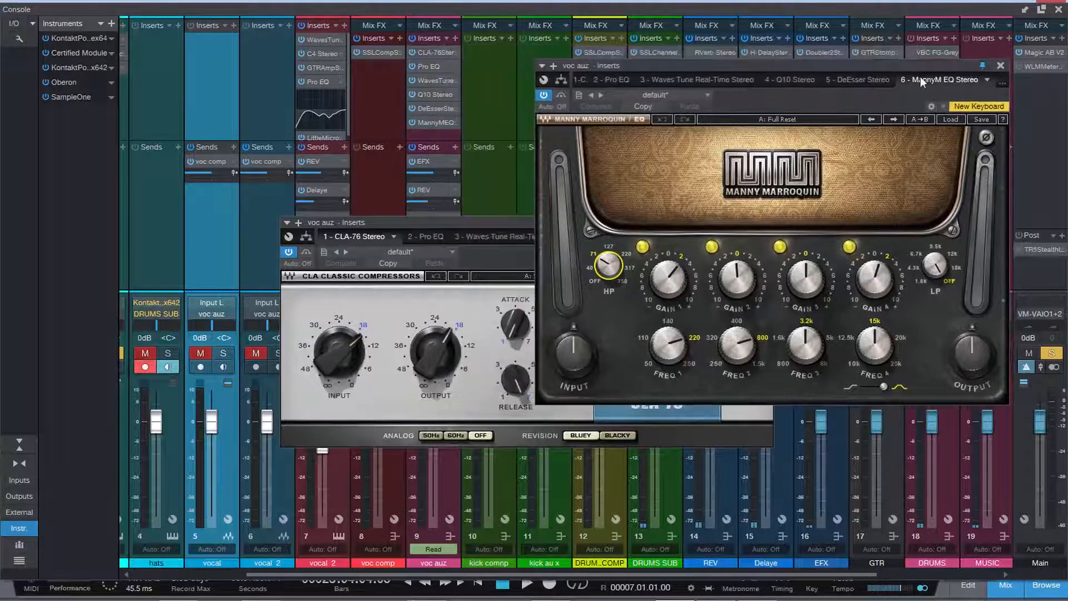
{"action": "left_click_drag", "start_coordinate": [502, 225], "coordinate": [241, 159]}
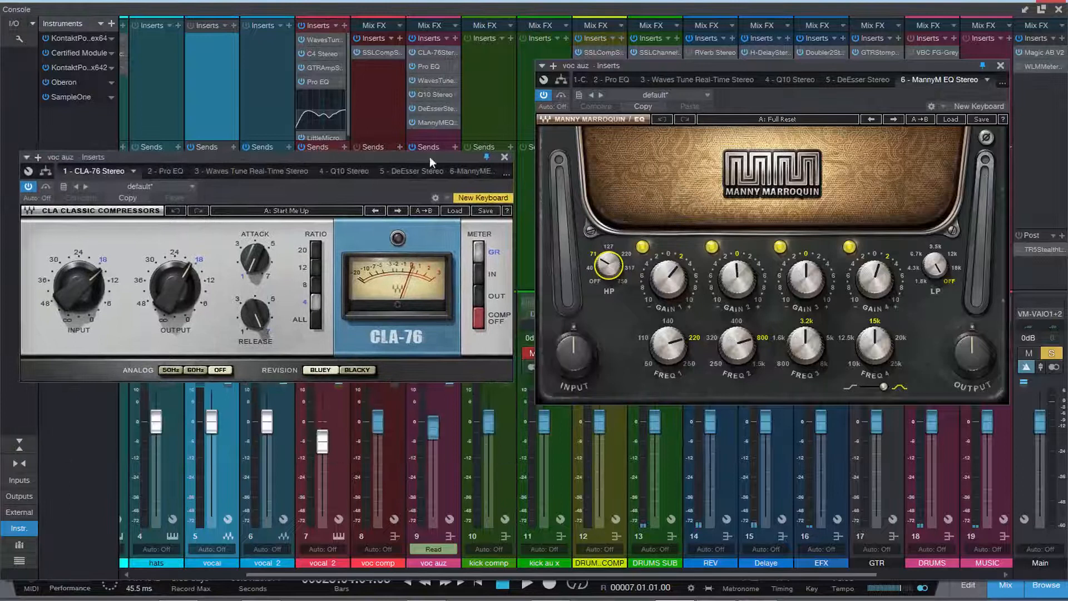
Review the voc auz bus's Pro EQ curve beside the other inserts and close all three plug-in windows.
{"action": "left_click", "coordinate": [425, 66]}
{"action": "left_click_drag", "start_coordinate": [724, 94], "coordinate": [963, 209]}
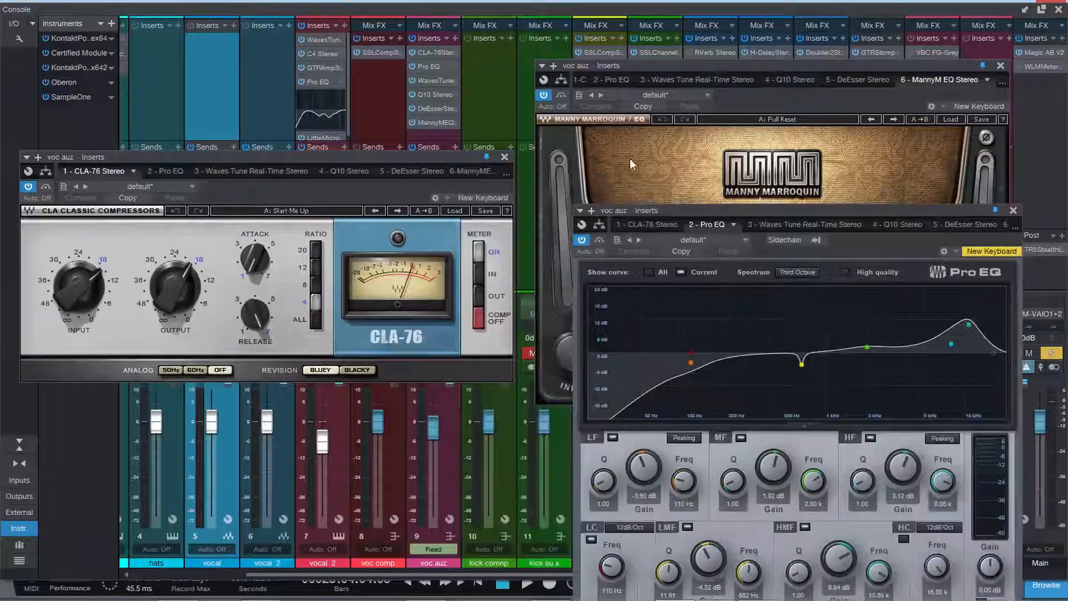
{"action": "left_click", "coordinate": [1001, 65]}
{"action": "left_click", "coordinate": [1013, 211]}
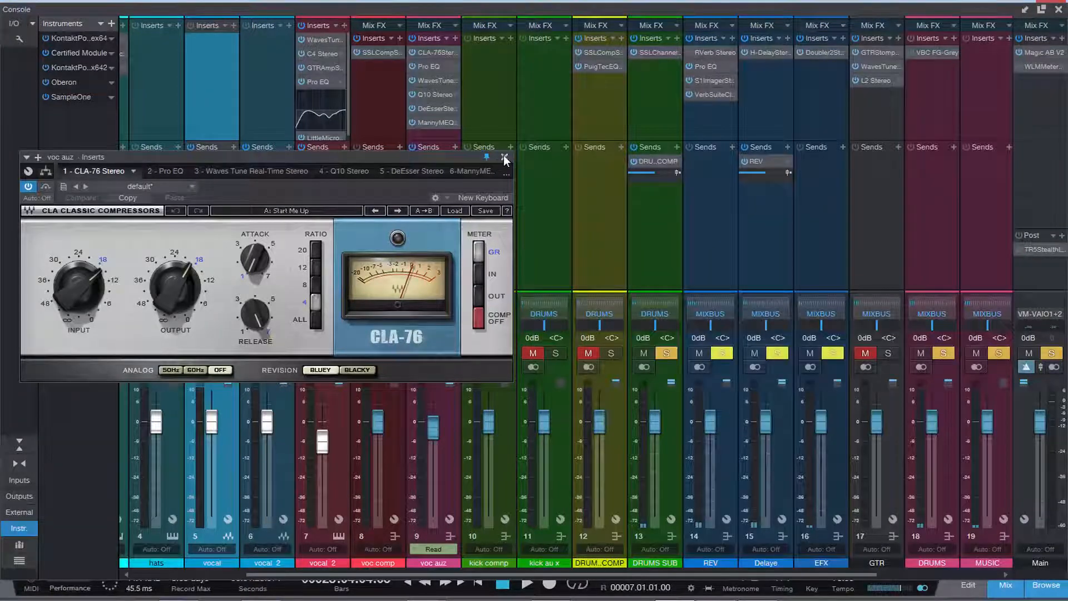
{"action": "left_click", "coordinate": [503, 157]}
Look over the remaining bus and effect channels through to MIXBUS and close the mix console.
{"action": "left_click_drag", "start_coordinate": [682, 570], "coordinate": [733, 570]}
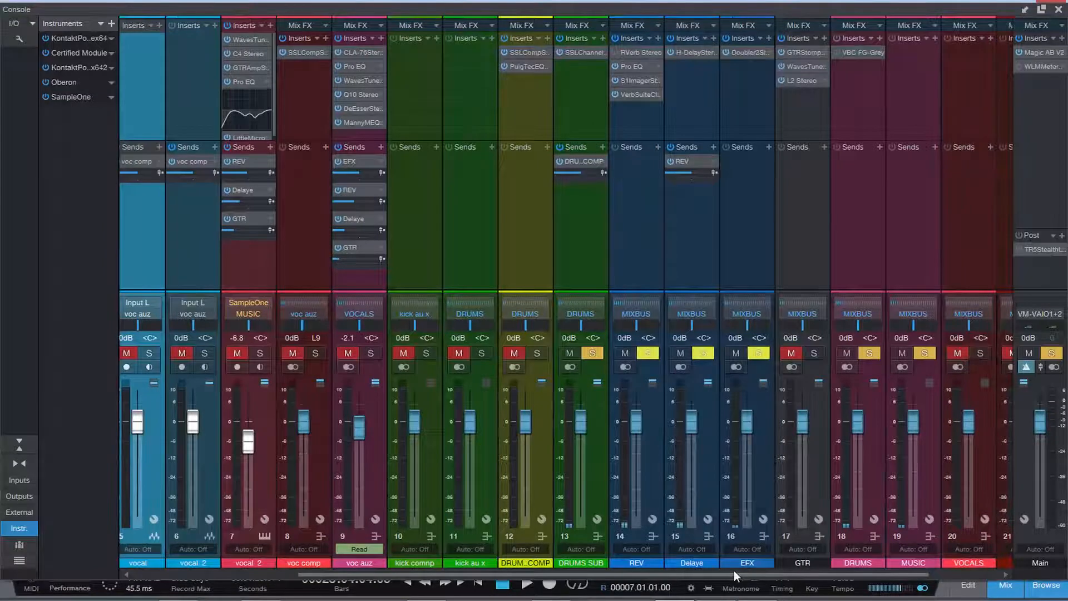
{"action": "left_click_drag", "start_coordinate": [735, 570], "coordinate": [809, 573]}
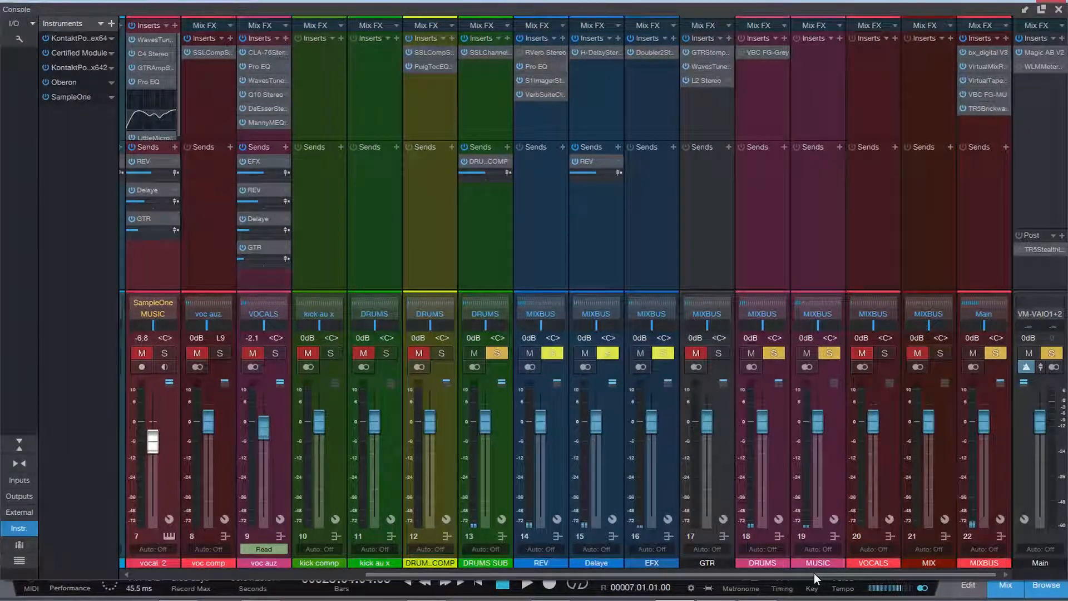
{"action": "left_click_drag", "start_coordinate": [807, 576], "coordinate": [706, 577]}
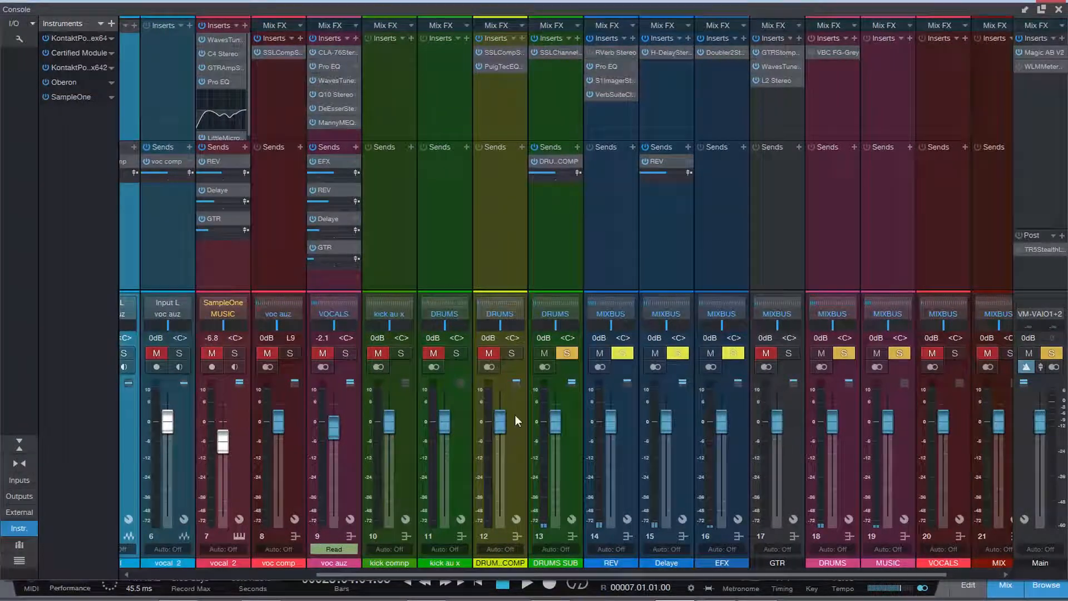
{"action": "left_click", "coordinate": [1059, 10]}
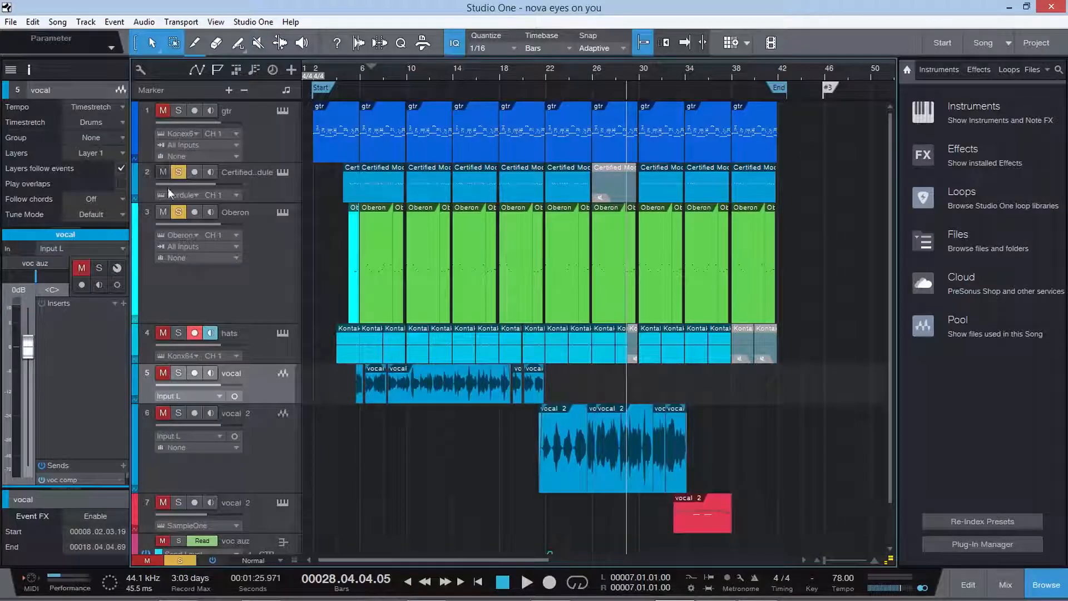
Select the Certified Module track, play the song from about bar 6, and unmute and solo the drums comp bus in the console.
{"action": "left_click", "coordinate": [290, 190]}
{"action": "left_click", "coordinate": [356, 72]}
{"action": "key", "text": "space"}
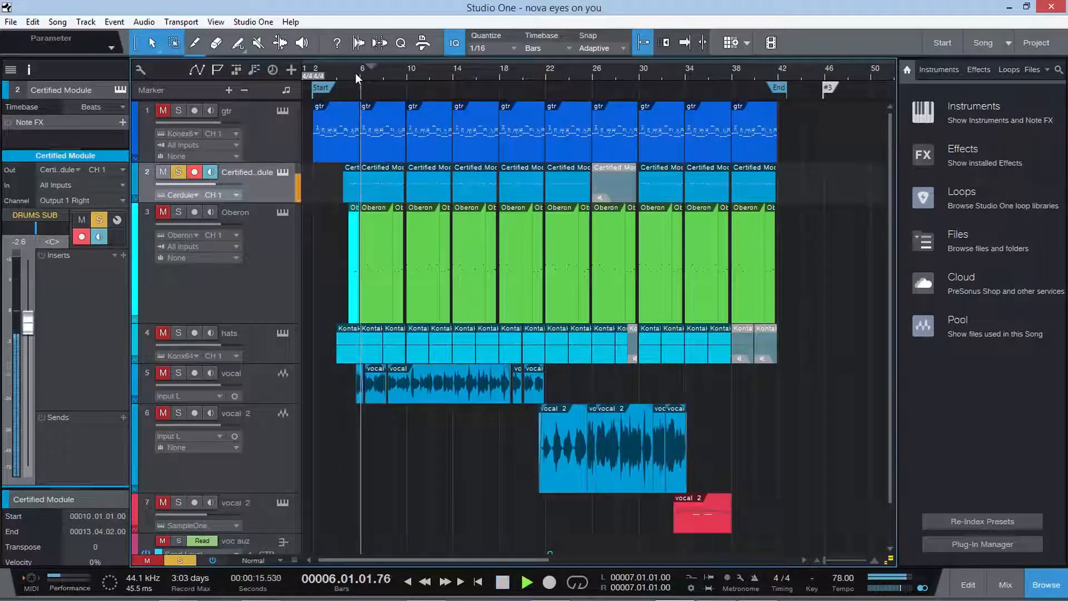
{"action": "key", "text": "F3"}
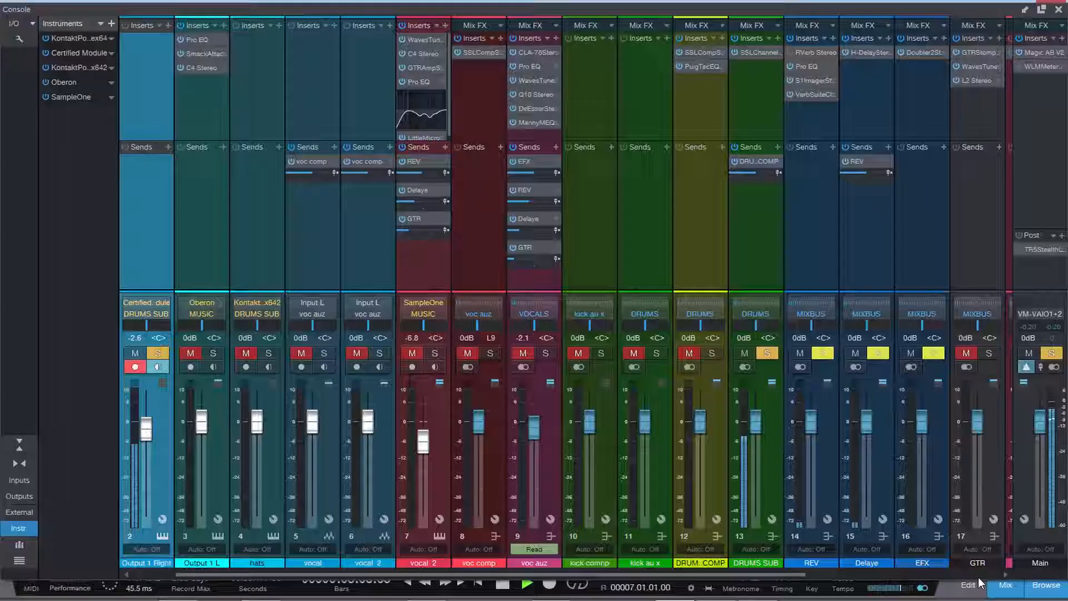
{"action": "left_click", "coordinate": [689, 354]}
{"action": "left_click", "coordinate": [711, 353]}
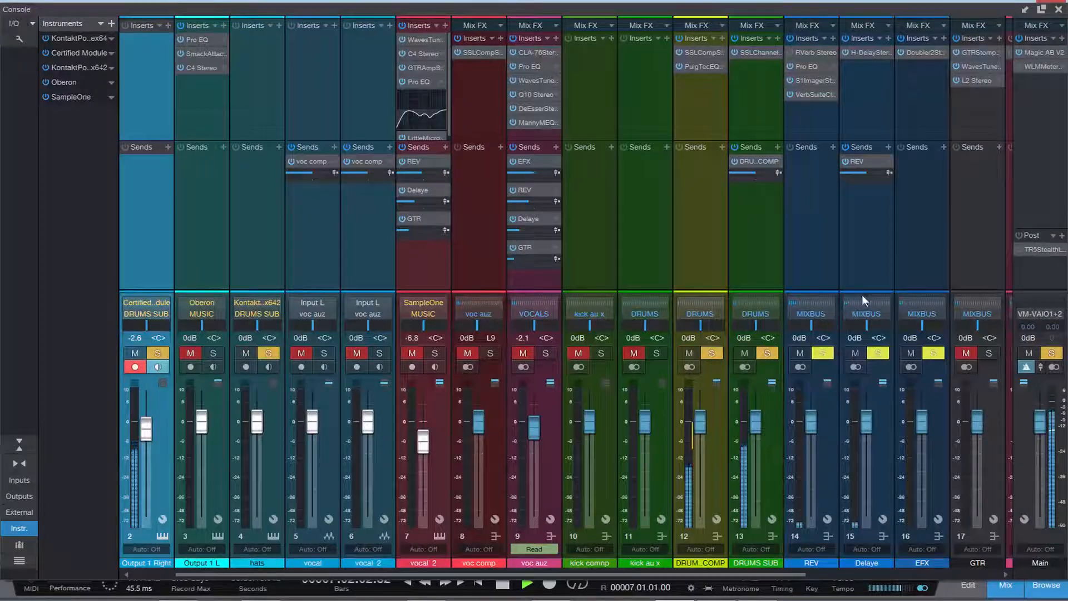
Listen to the soloed tracks while checking the arrangement and the console's meters, and stop playback.
{"action": "left_click", "coordinate": [1059, 10]}
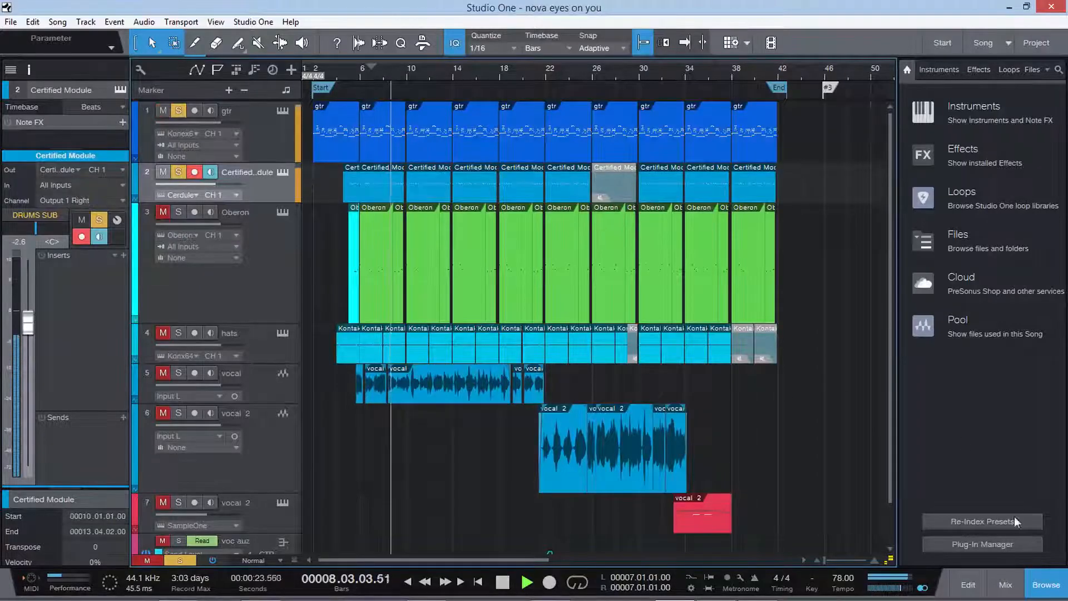
{"action": "left_click", "coordinate": [1005, 584]}
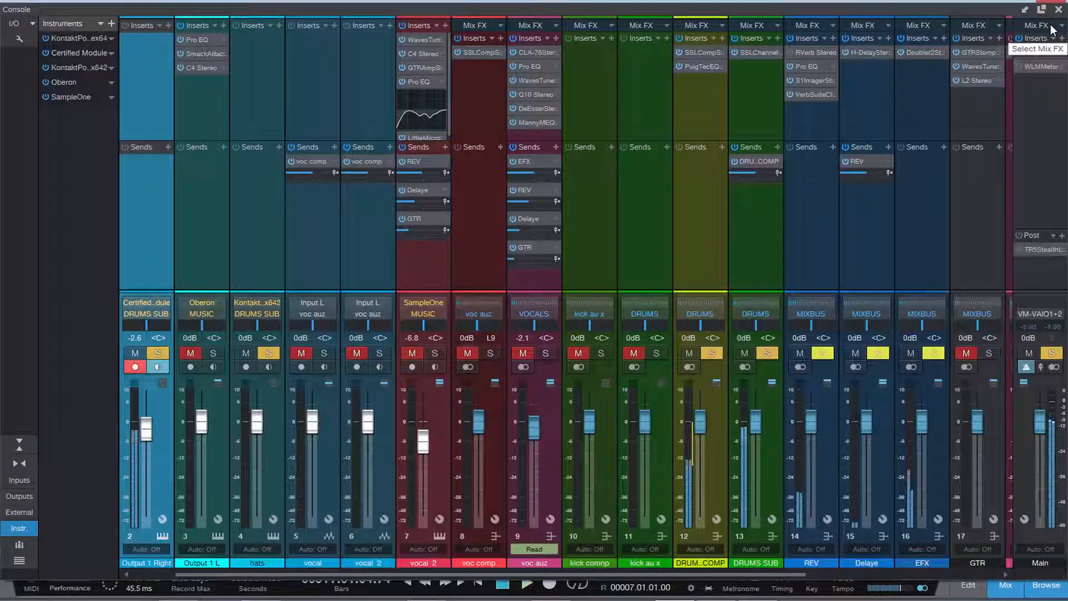
{"action": "key", "text": "space"}
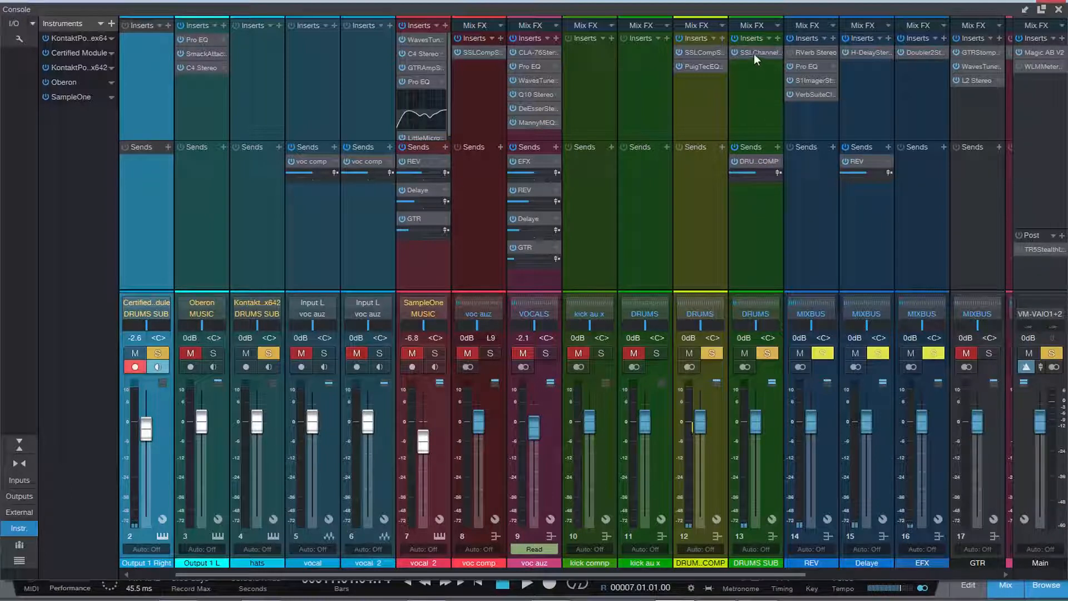
Return to the arrangement, inspect the drum pads of the Certified Module instrument, and close its window.
{"action": "left_click", "coordinate": [1059, 10]}
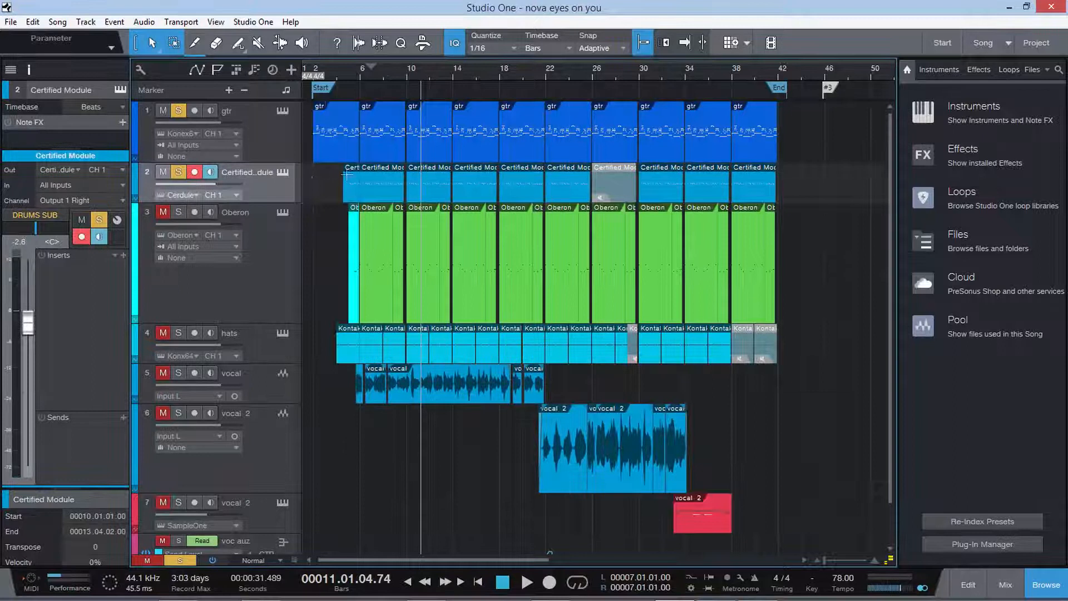
{"action": "left_click", "coordinate": [283, 172]}
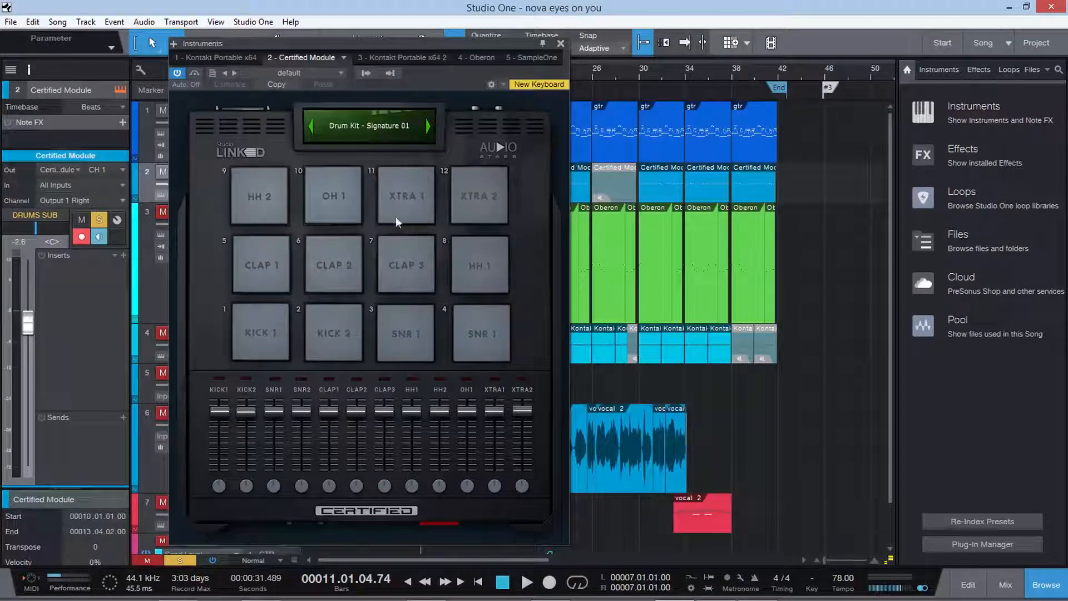
{"action": "left_click", "coordinate": [559, 43]}
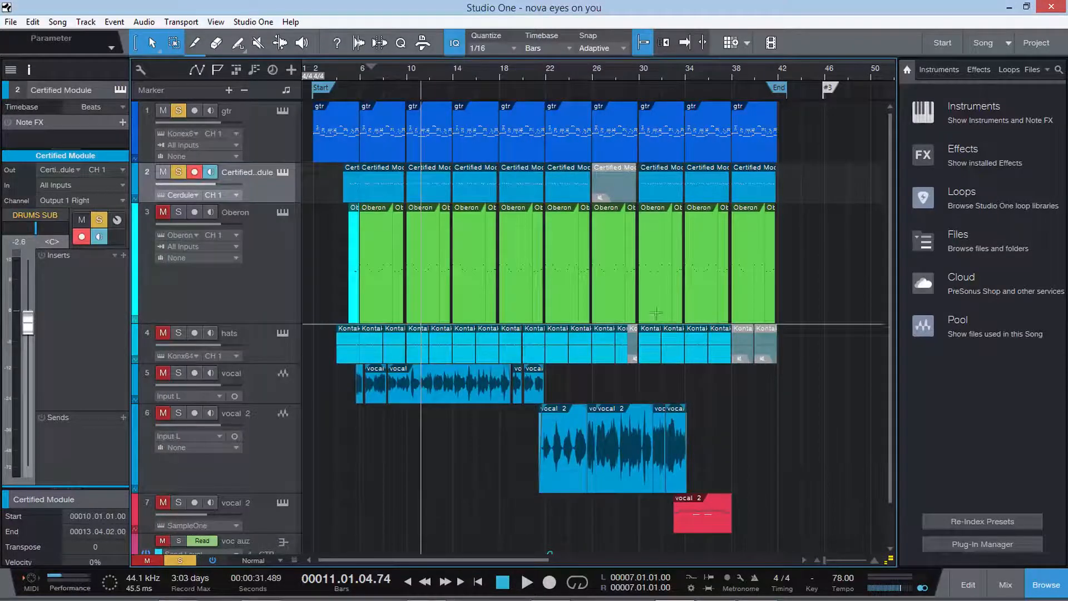
Open the SSLChannel insert on the DRUMS SUB bus and examine its filter and EQ band settings.
{"action": "left_click", "coordinate": [1005, 584]}
{"action": "left_click_drag", "start_coordinate": [643, 576], "coordinate": [754, 572]}
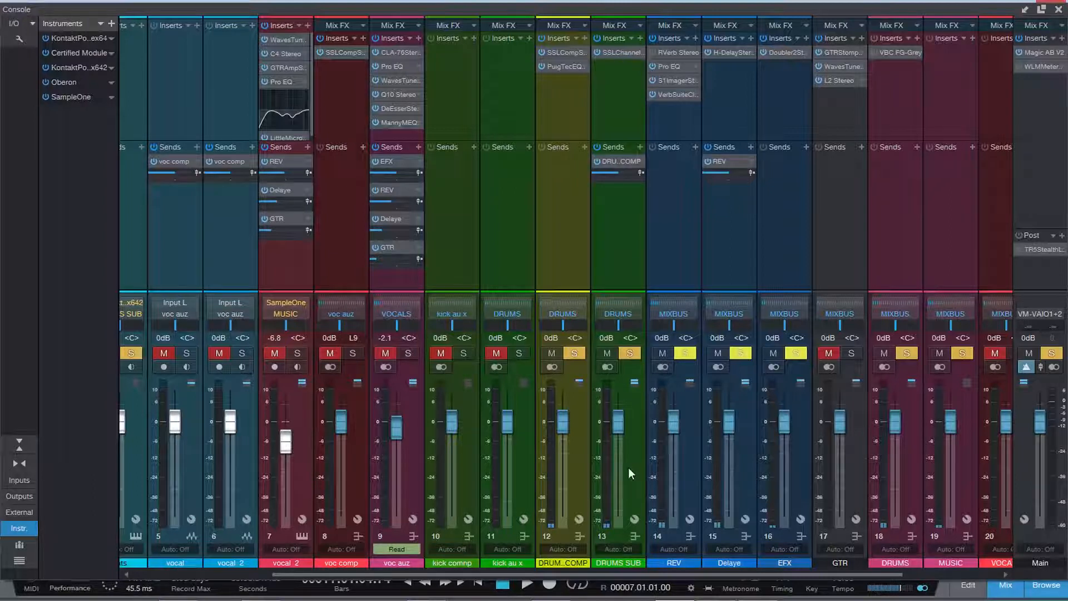
{"action": "left_click", "coordinate": [617, 52]}
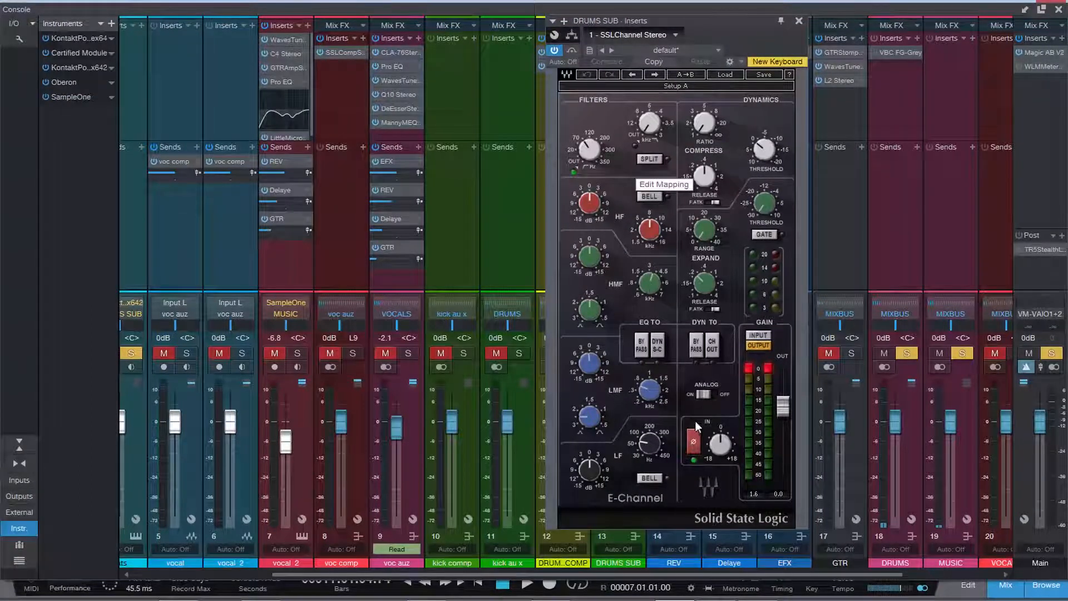
{"action": "left_click_drag", "start_coordinate": [643, 443], "coordinate": [638, 451]}
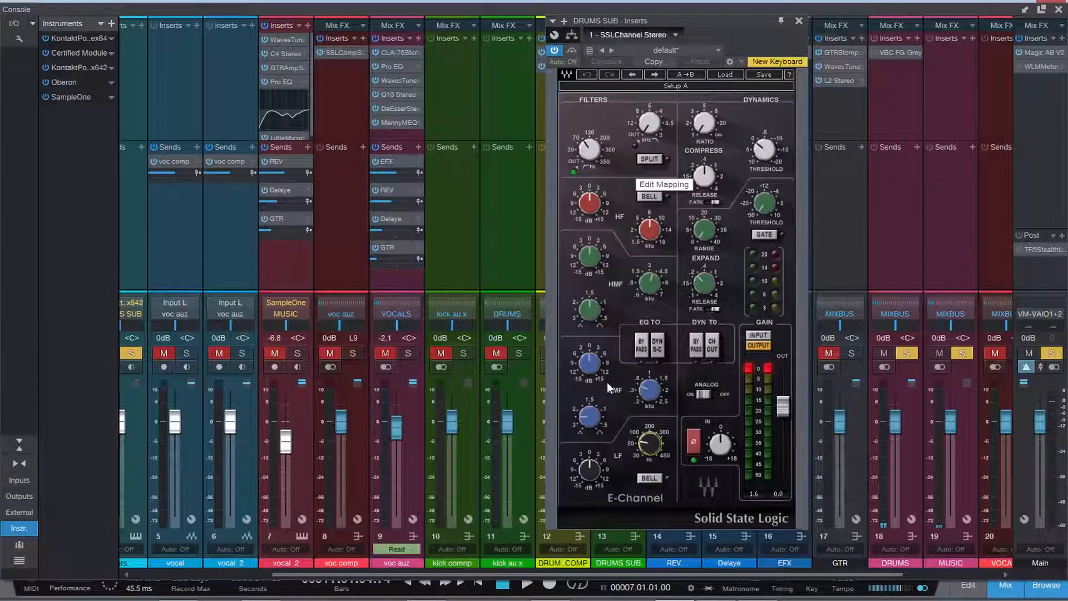
{"action": "left_click_drag", "start_coordinate": [594, 366], "coordinate": [595, 367]}
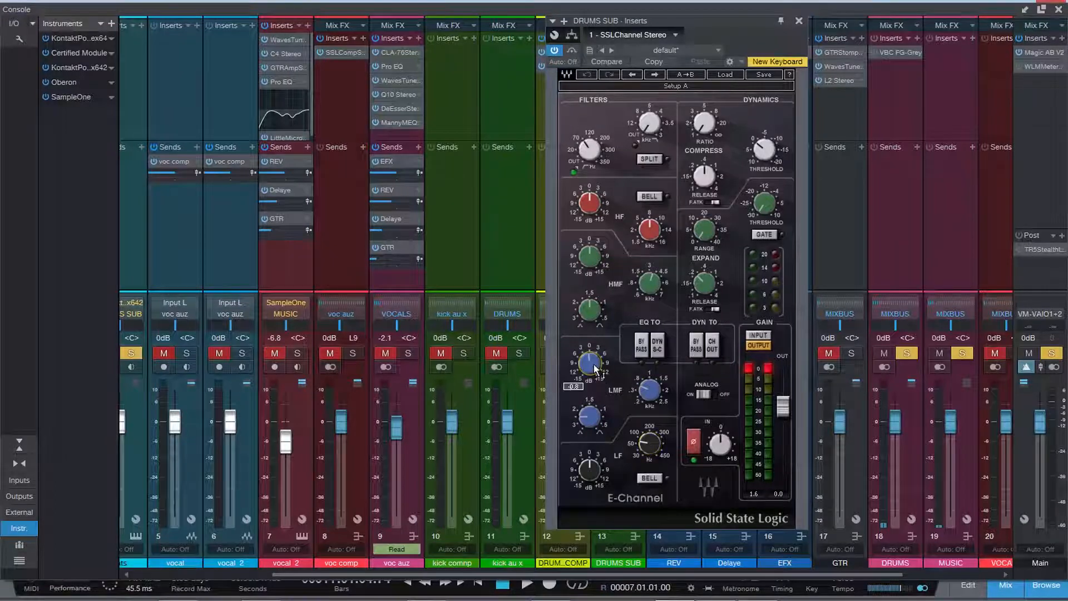
{"action": "left_click", "coordinate": [647, 392]}
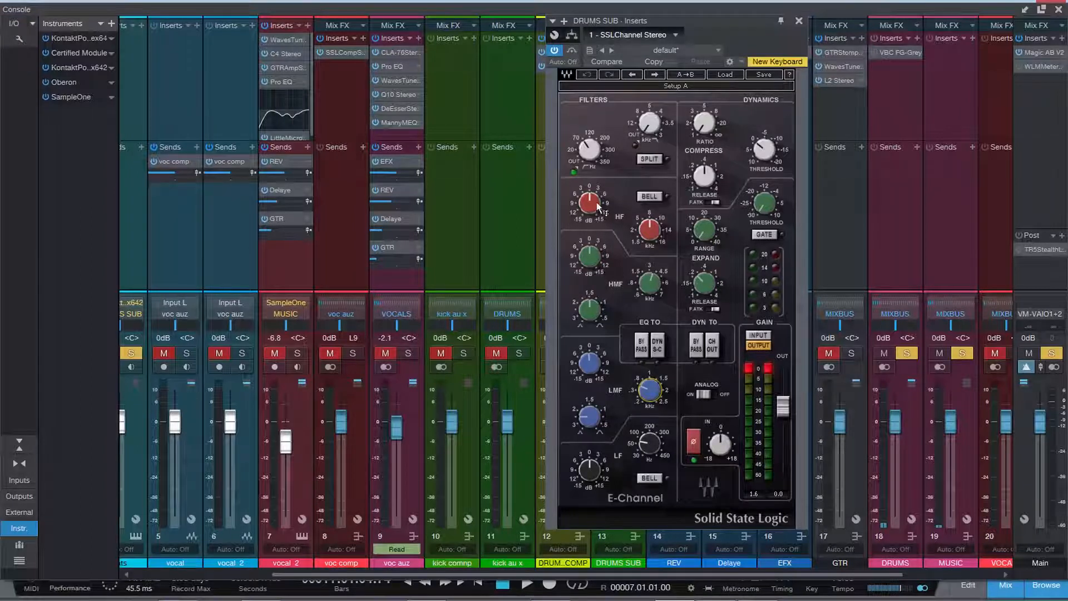
{"action": "mouse_move", "coordinate": [586, 151]}
Clear the SSLChannel's clip indicators, play the song, and adjust the compressor's release slightly.
{"action": "left_click", "coordinate": [751, 369]}
{"action": "key", "text": "space"}
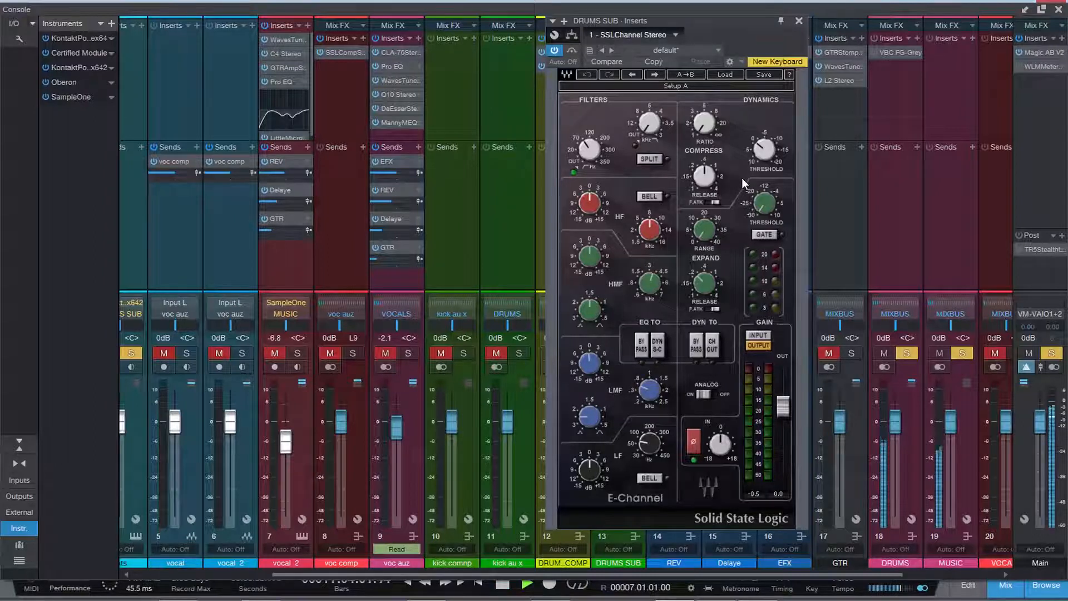
{"action": "left_click_drag", "start_coordinate": [708, 177], "coordinate": [708, 202]}
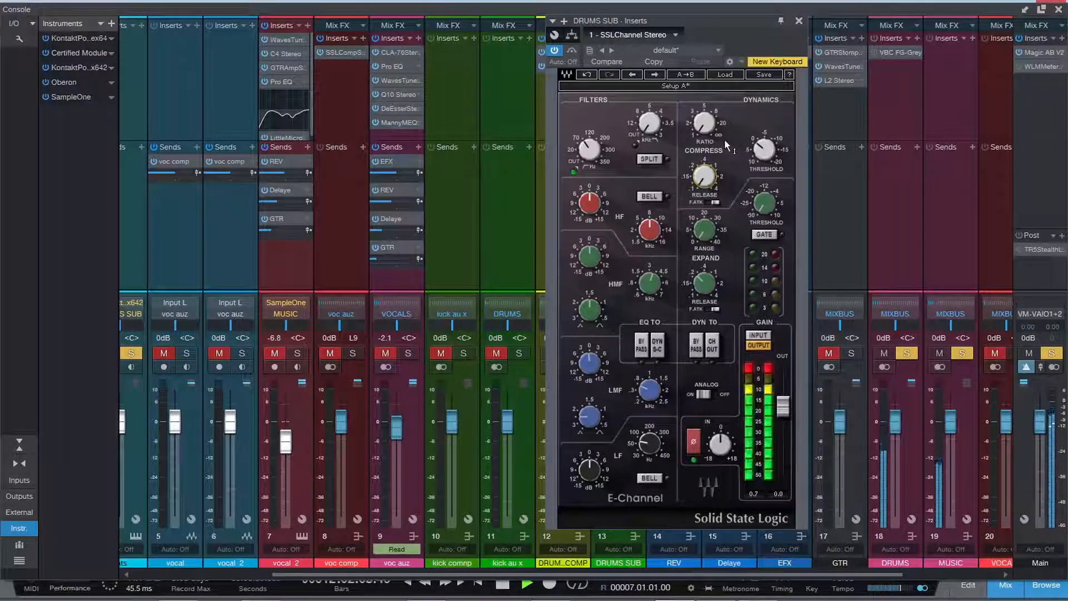
Stop to reset the SSLChannel's output meter, replay the drums to check their level, and close the plug-in window.
{"action": "key", "text": "space"}
{"action": "left_click", "coordinate": [768, 368]}
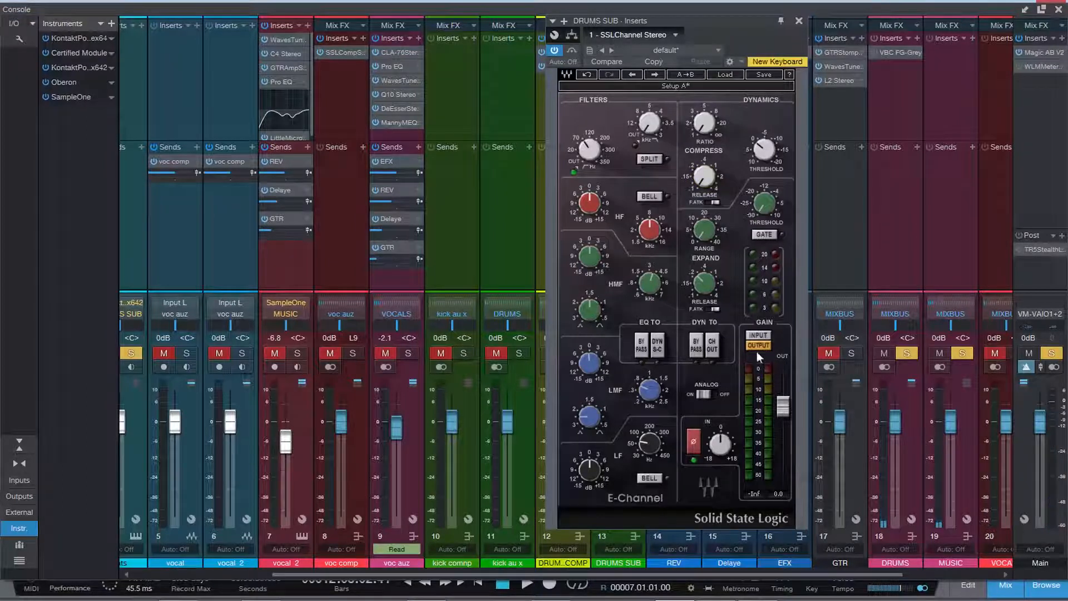
{"action": "key", "text": "space"}
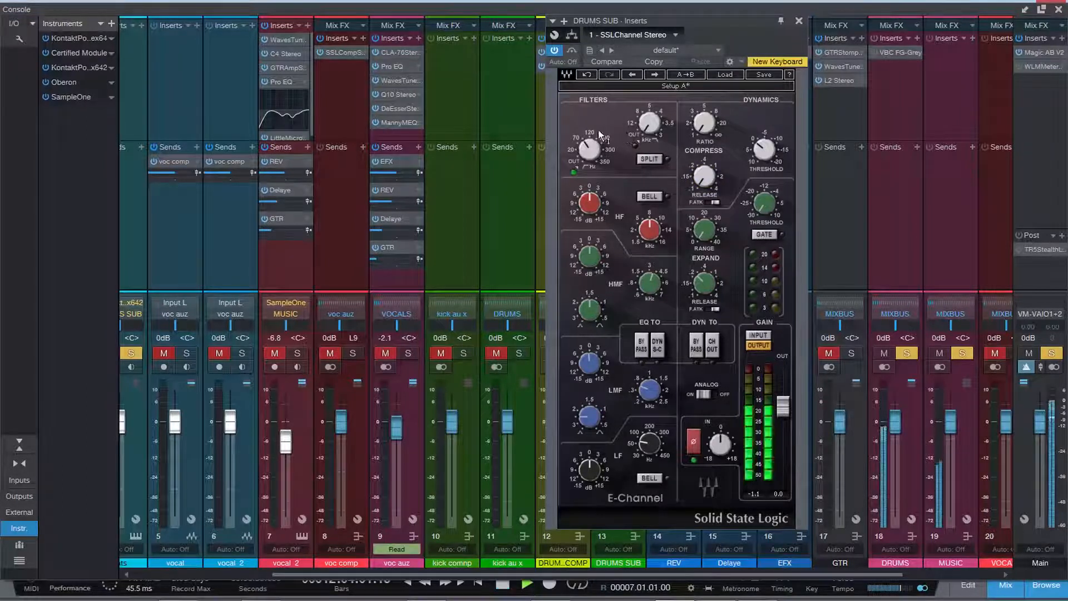
{"action": "left_click", "coordinate": [573, 51]}
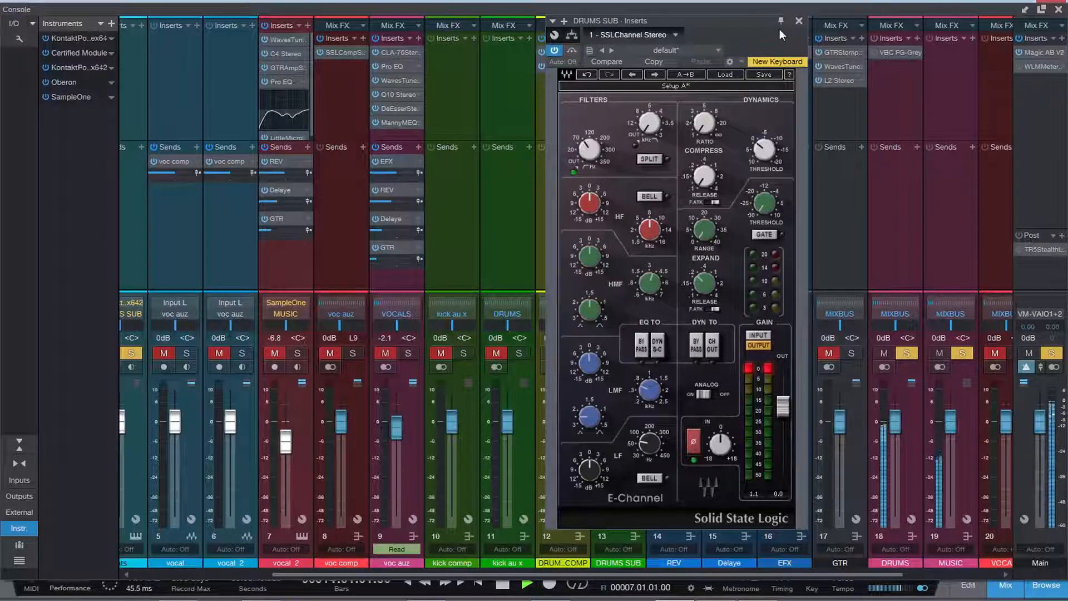
{"action": "left_click", "coordinate": [799, 22]}
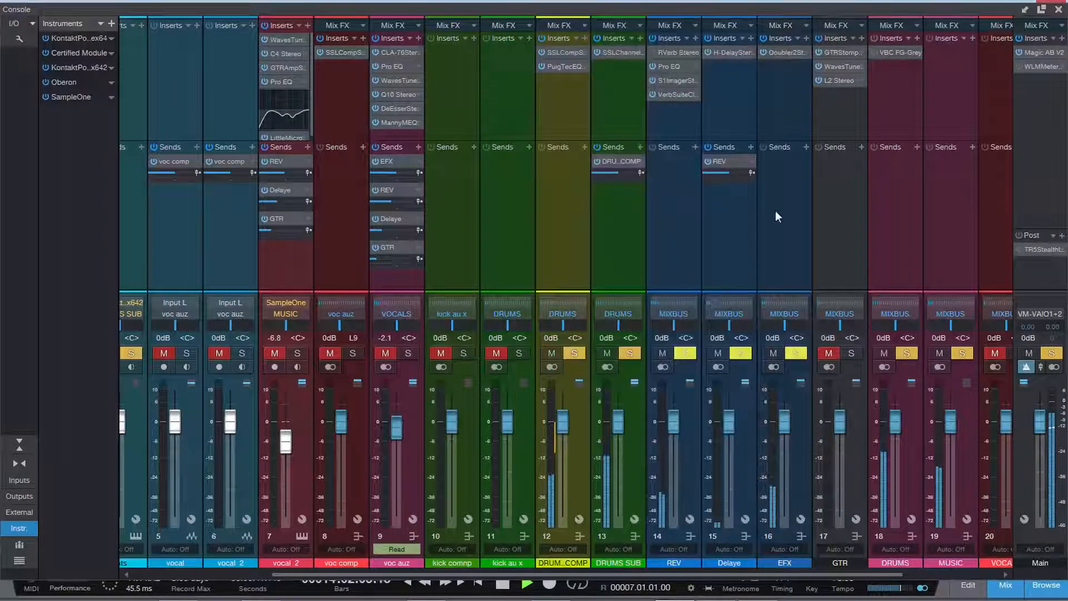
Open the drums comp bus's PuigTec EQP1A and SSLComp inserts, keep both windows pinned, and arrange them side by side.
{"action": "left_click", "coordinate": [566, 66]}
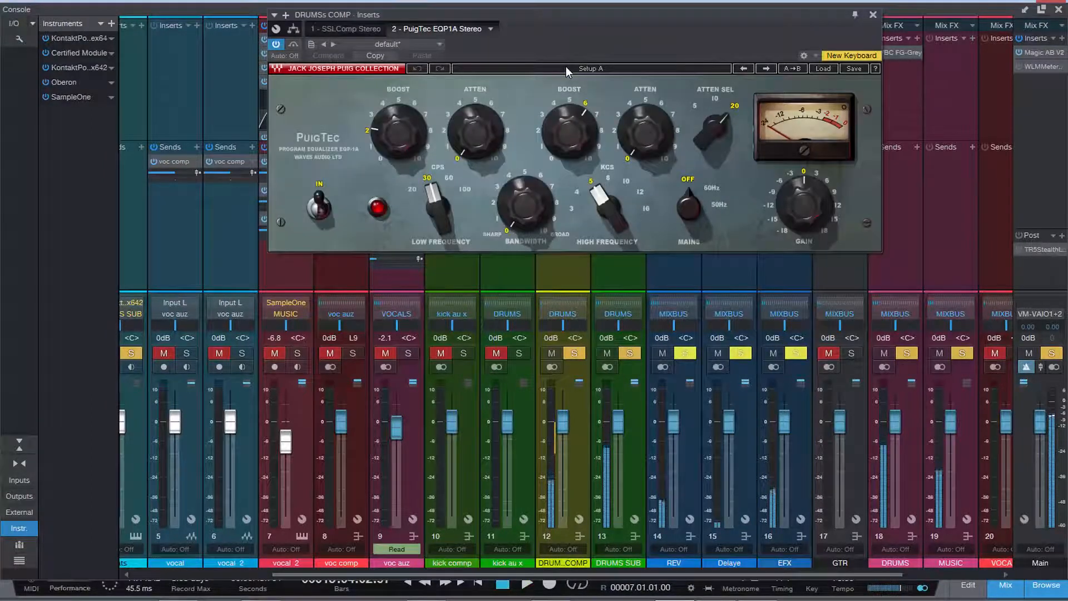
{"action": "left_click_drag", "start_coordinate": [699, 14], "coordinate": [591, 200]}
{"action": "left_click", "coordinate": [746, 204]}
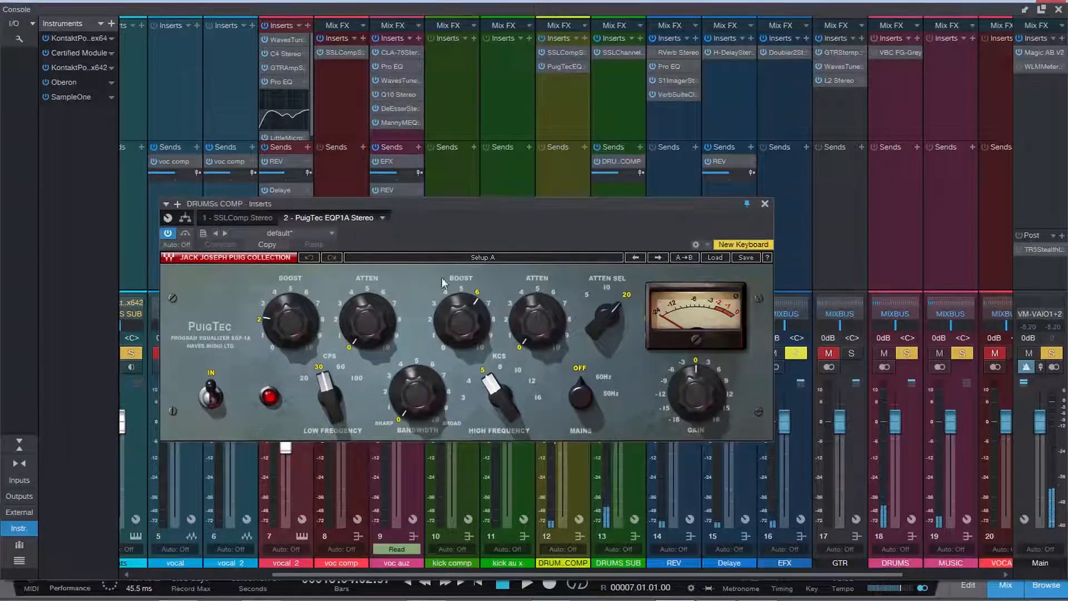
{"action": "left_click", "coordinate": [560, 52]}
{"action": "left_click_drag", "start_coordinate": [494, 93], "coordinate": [1020, 103]}
{"action": "left_click", "coordinate": [1019, 99]}
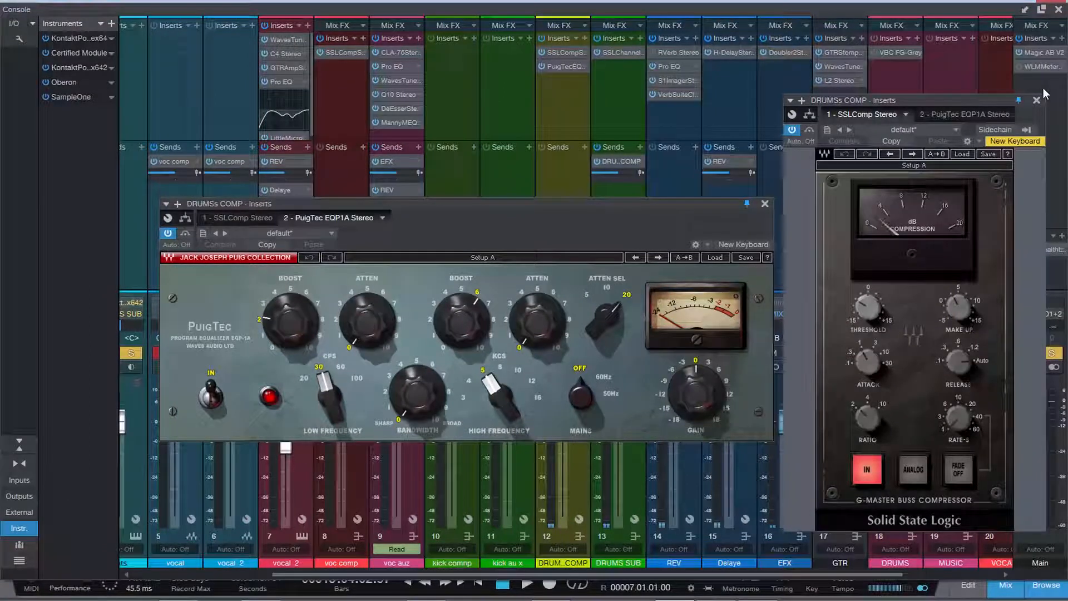
Play the drums, move the PuigTec EQP1A window up, unmute and solo the drums comp bus to compare its effect, and stop playback.
{"action": "key", "text": "space"}
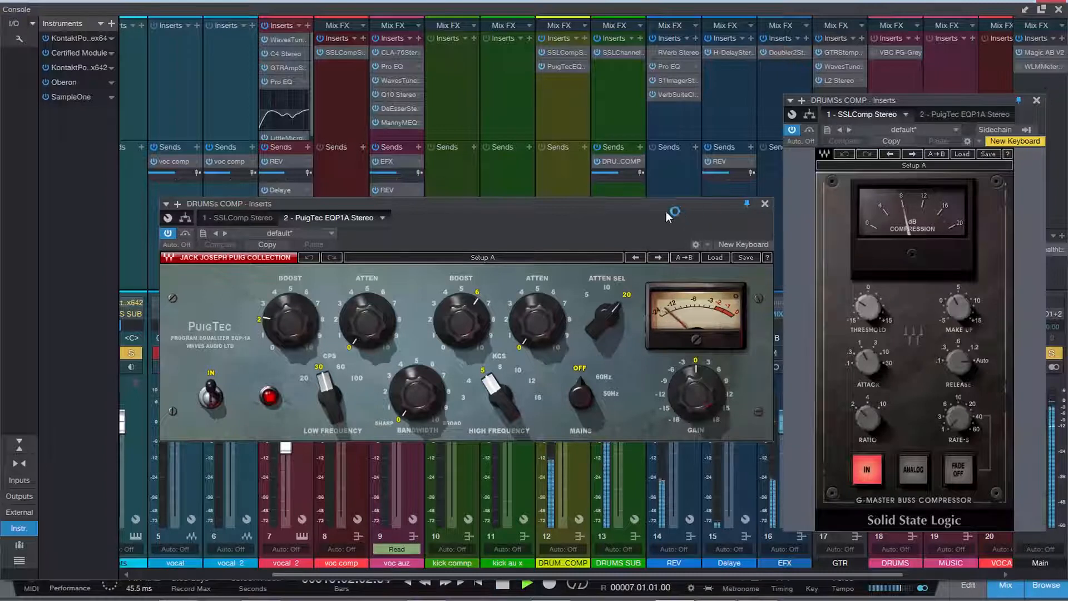
{"action": "left_click_drag", "start_coordinate": [668, 214], "coordinate": [608, 117]}
{"action": "left_click", "coordinate": [552, 354]}
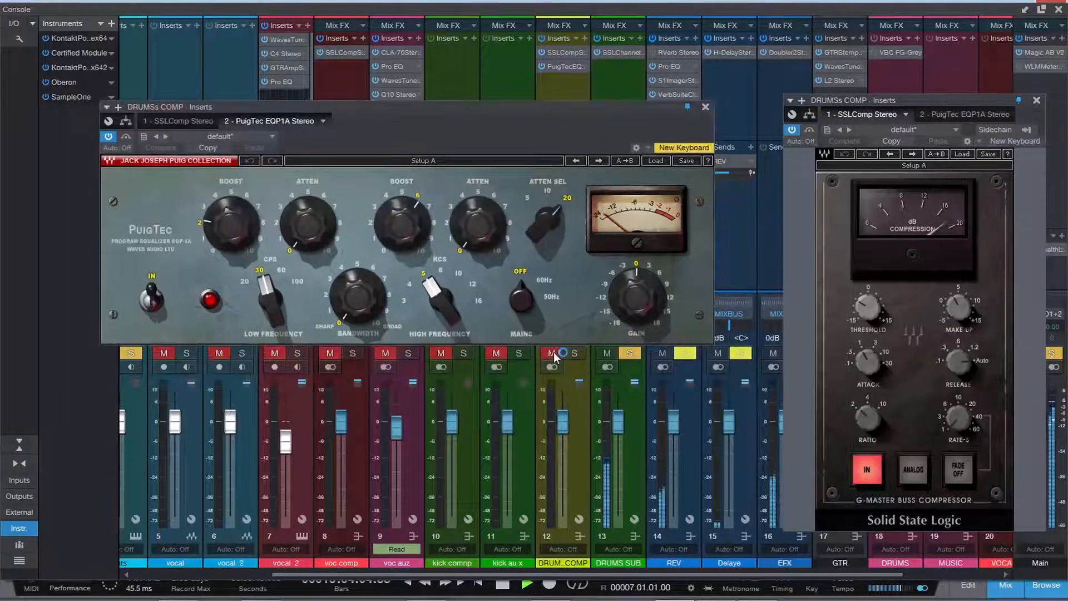
{"action": "left_click", "coordinate": [553, 353]}
{"action": "left_click", "coordinate": [563, 352]}
{"action": "key", "text": "space"}
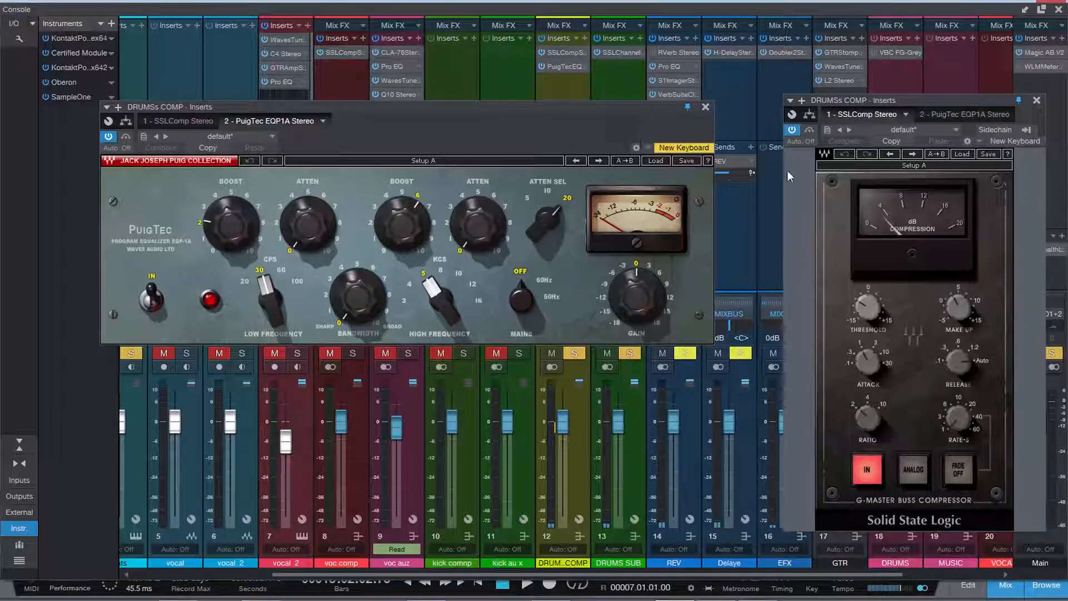
Replay the drums with the comp bus included, closing the PuigTec EQP1A and SSLComp windows, and stop playback.
{"action": "key", "text": "space"}
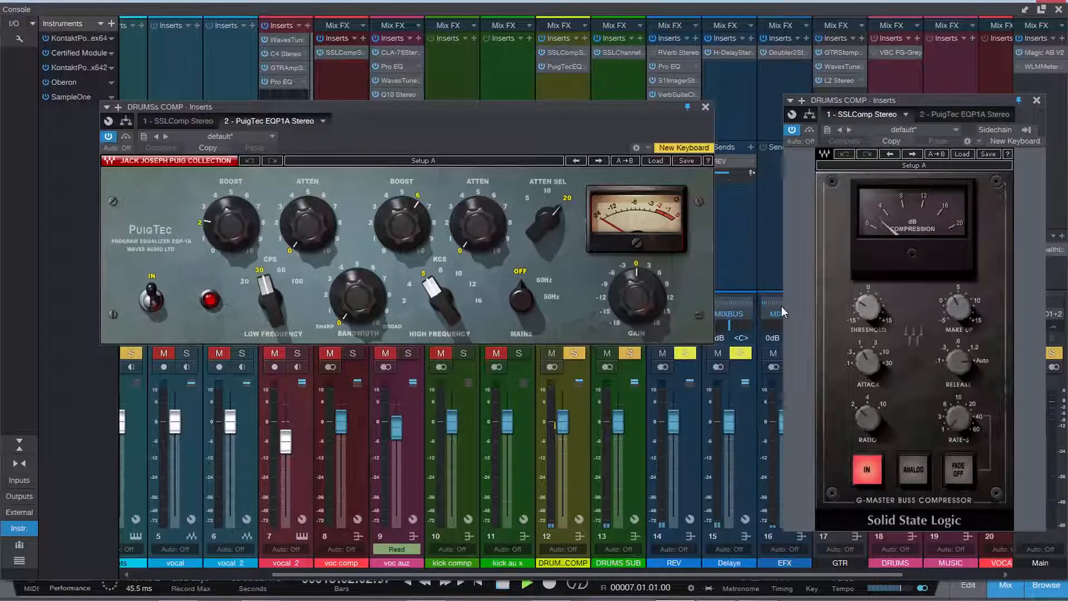
{"action": "left_click", "coordinate": [706, 108]}
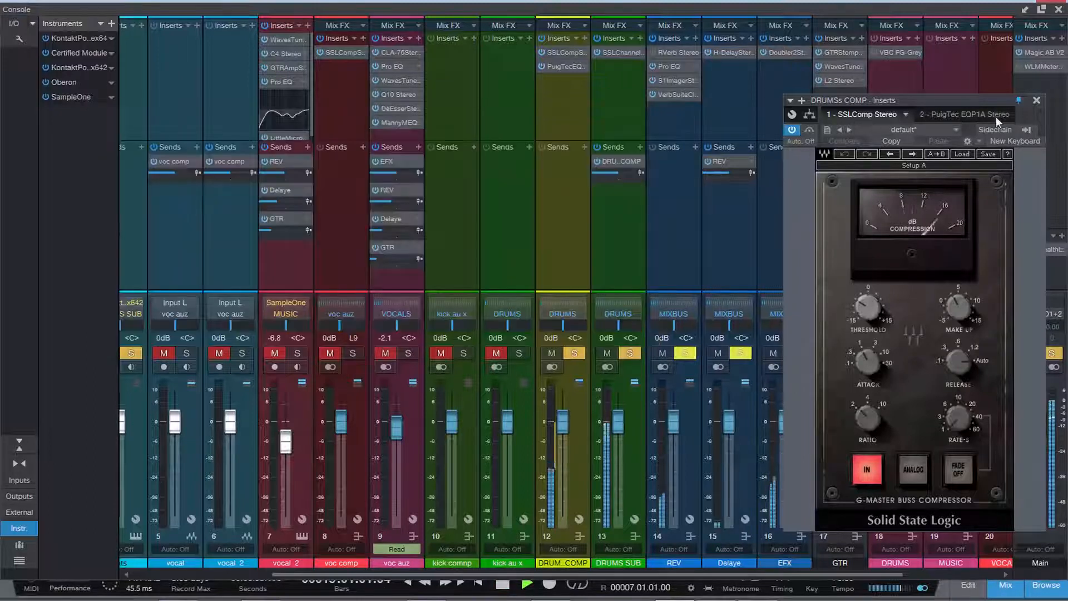
{"action": "left_click", "coordinate": [1036, 100]}
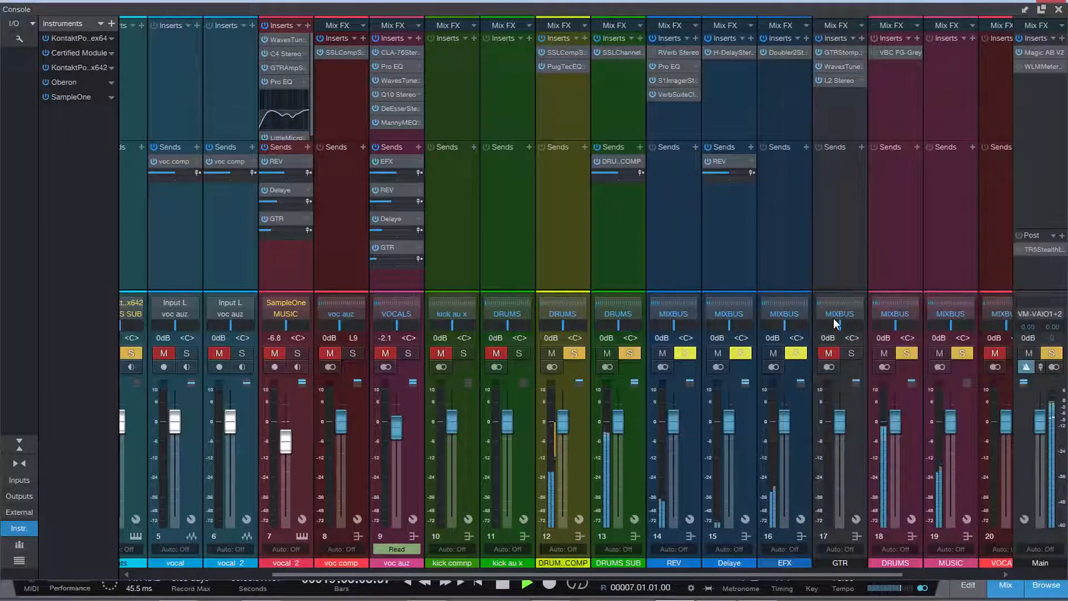
{"action": "key", "text": "space"}
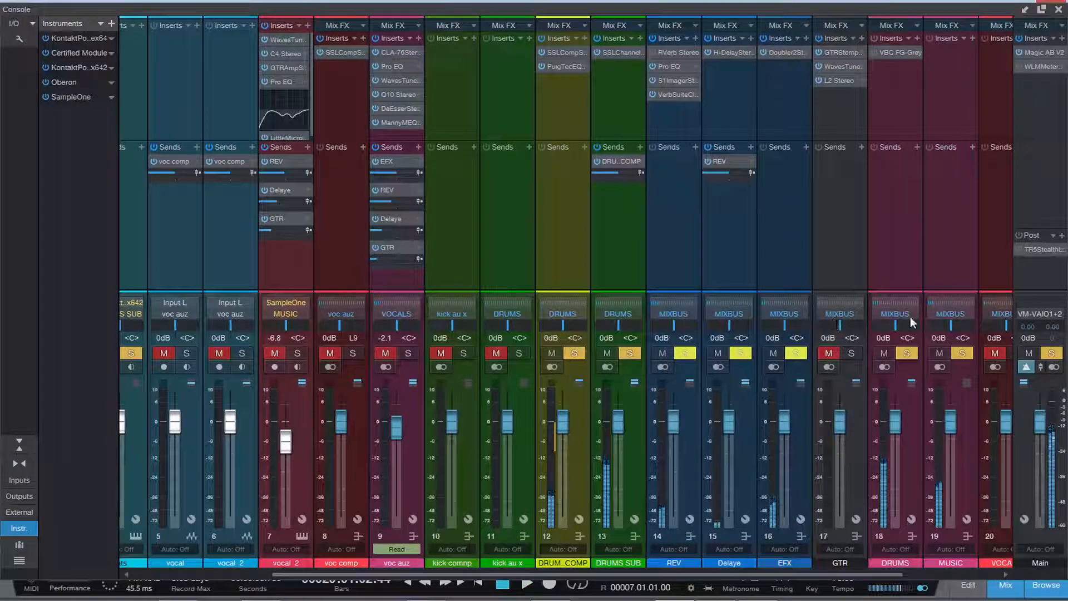
Clear the active solos, solo the voc auz bus, open its CLA-76 insert, and position the window beside that channel.
{"action": "left_click", "coordinate": [1051, 354]}
{"action": "left_click", "coordinate": [409, 353]}
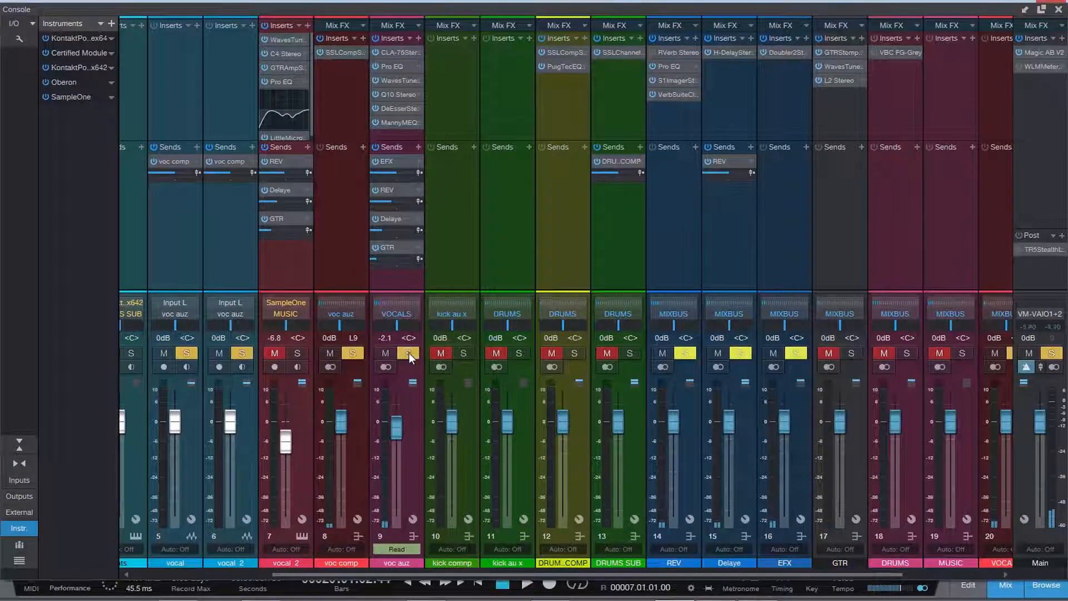
{"action": "left_click", "coordinate": [403, 53]}
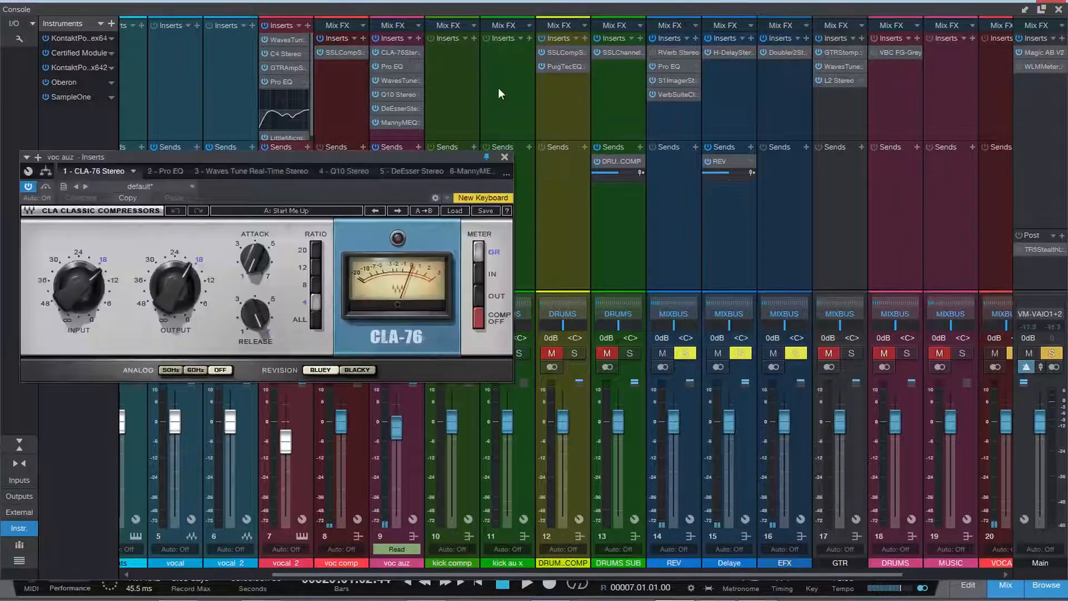
{"action": "left_click_drag", "start_coordinate": [413, 159], "coordinate": [986, 89]}
{"action": "left_click_drag", "start_coordinate": [780, 89], "coordinate": [605, 95]}
Switch off the voc auz bus's REV send and play the vocals, comparing the CLA-76 bypassed and active.
{"action": "left_click", "coordinate": [376, 191]}
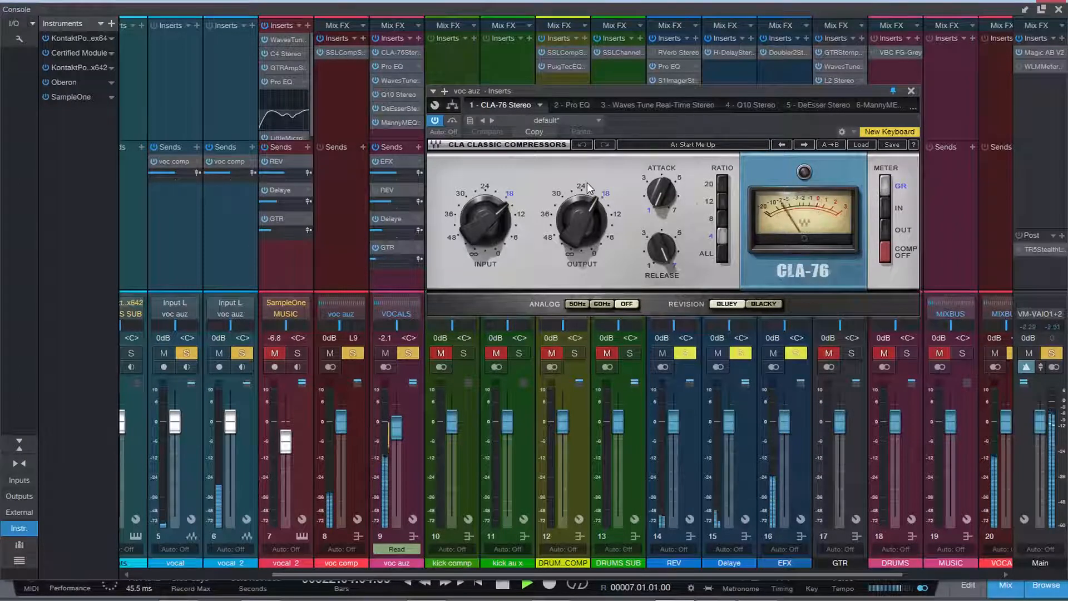
{"action": "key", "text": "space"}
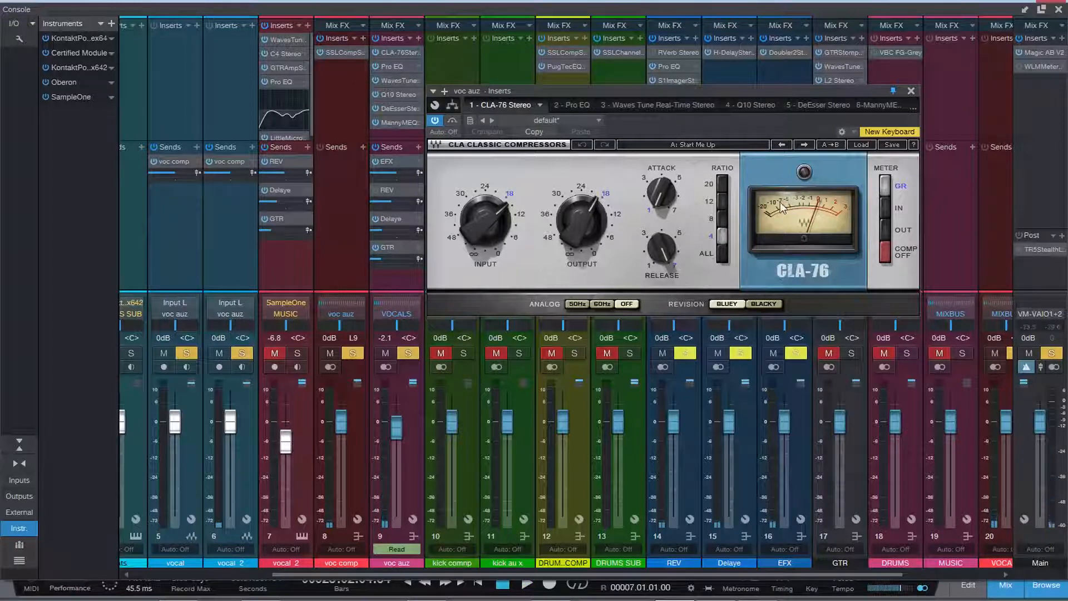
{"action": "key", "text": "space"}
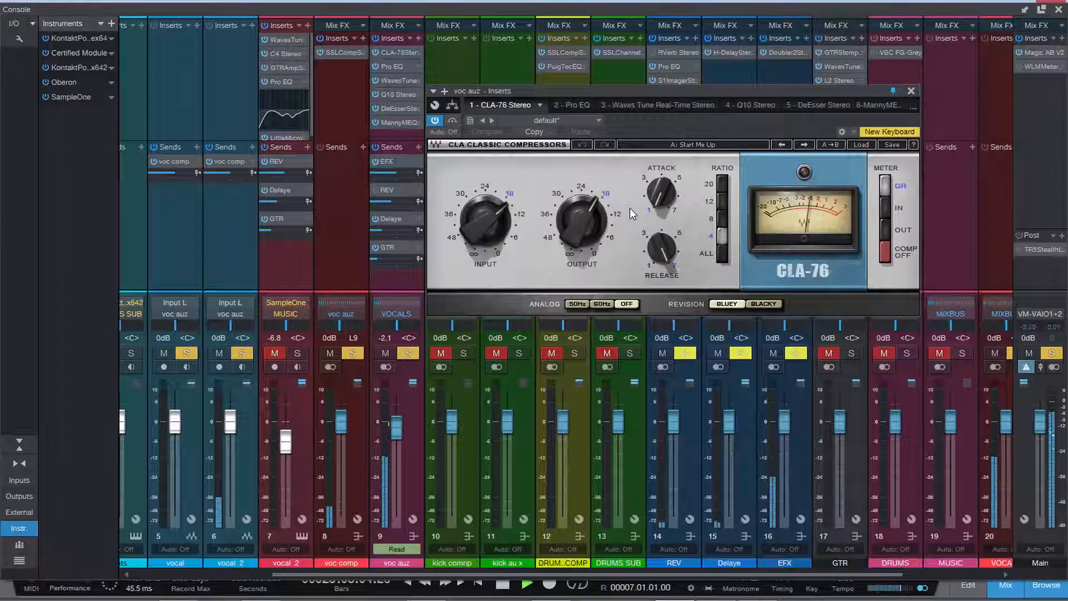
{"action": "left_click", "coordinate": [454, 120]}
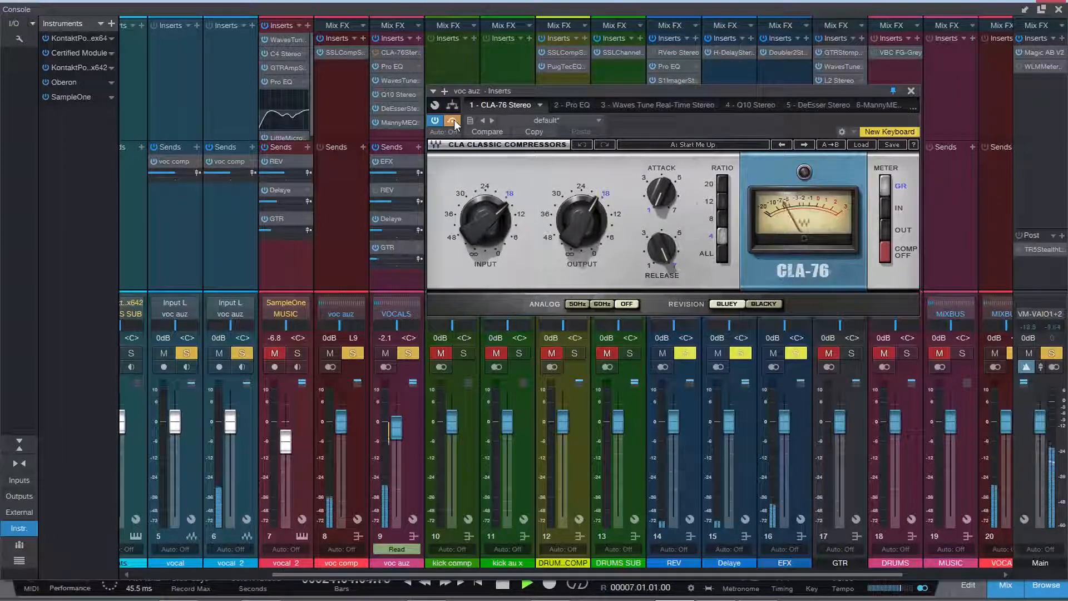
{"action": "left_click", "coordinate": [454, 119]}
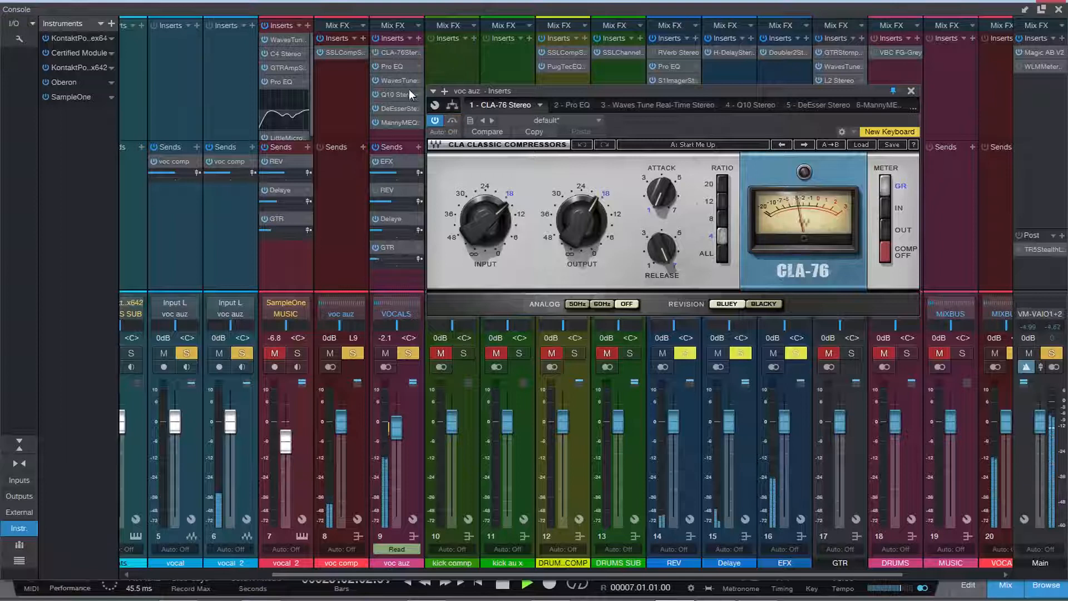
Open the voc comp bus's SSLComp insert, examine its threshold and compression during playback, and close the window.
{"action": "left_click", "coordinate": [348, 51]}
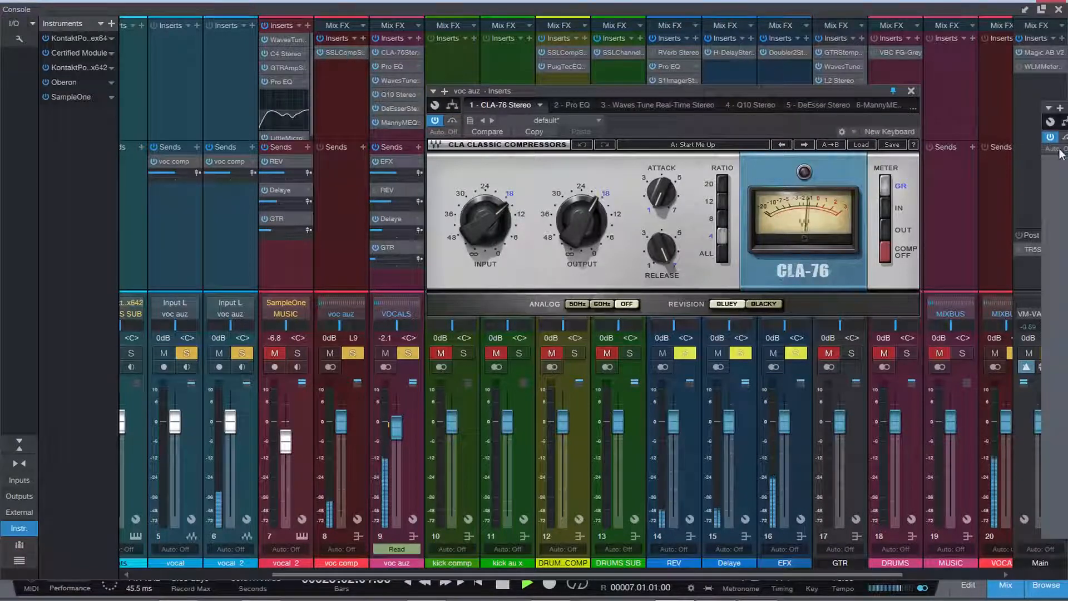
{"action": "left_click", "coordinate": [469, 194]}
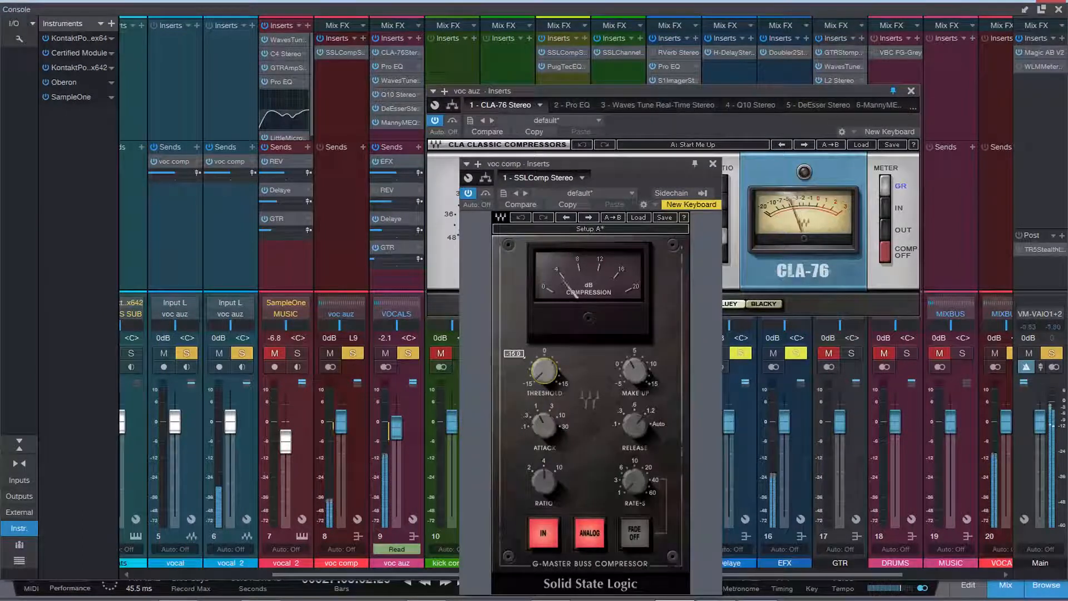
{"action": "left_click", "coordinate": [712, 163]}
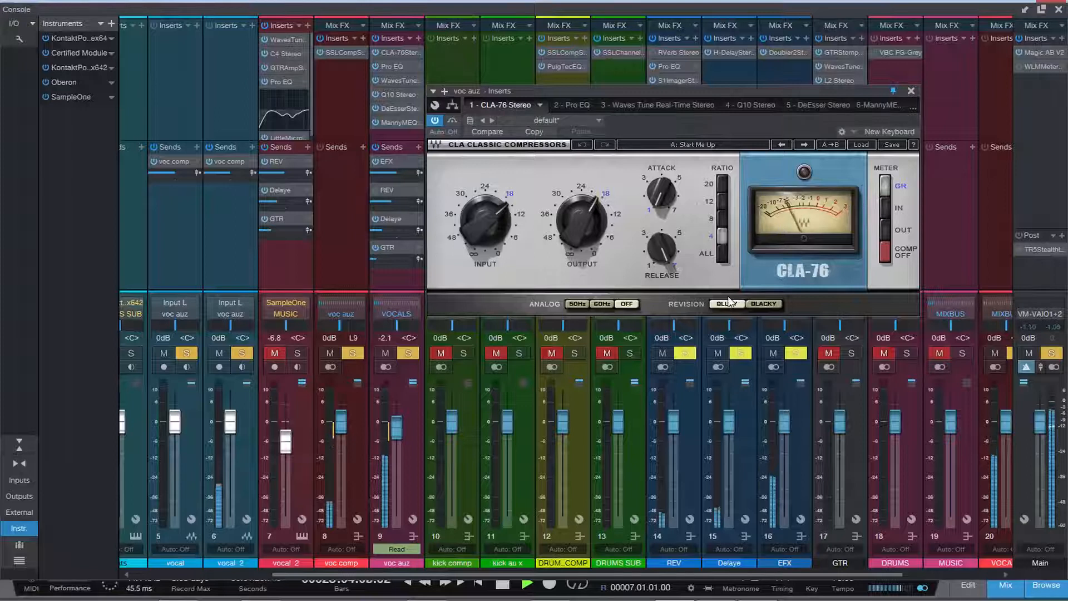
Audition the CLA-76's Blacky revision, return it to Bluey, and stop playback.
{"action": "left_click", "coordinate": [765, 305]}
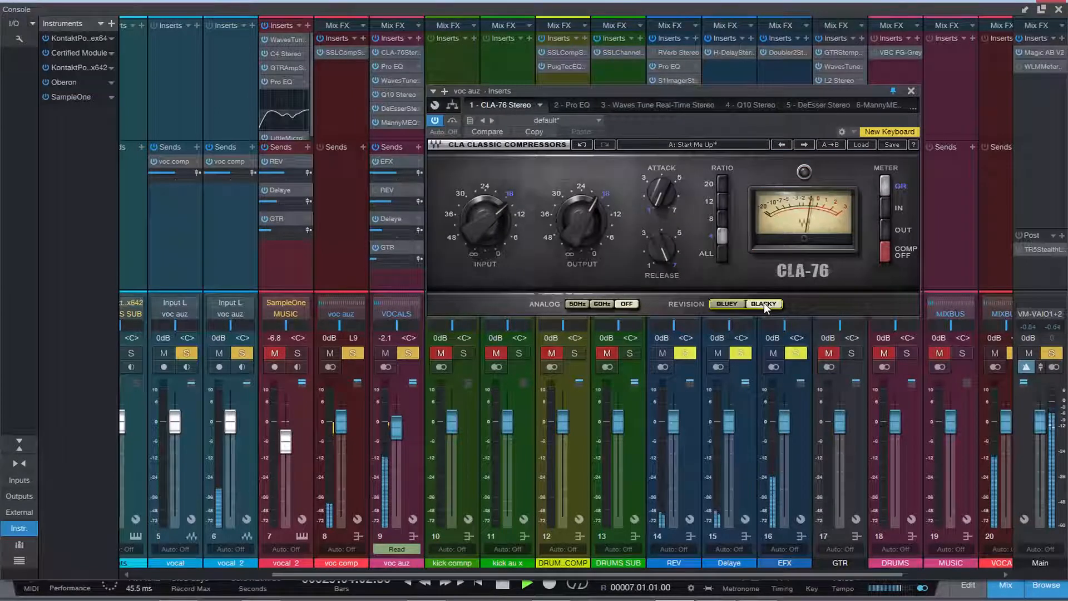
{"action": "left_click", "coordinate": [732, 304]}
{"action": "key", "text": "space"}
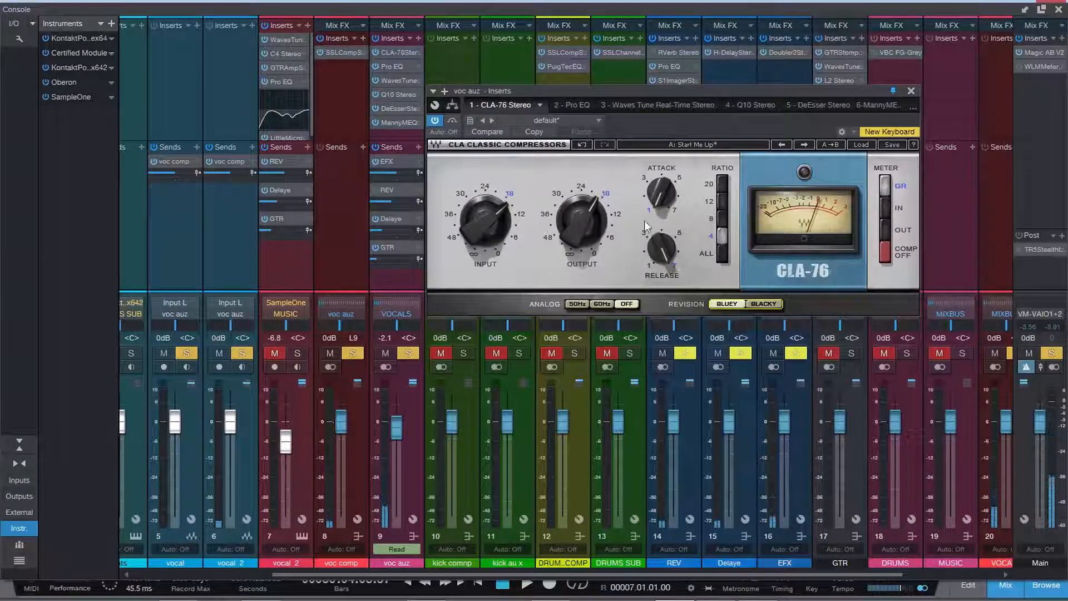
Open the voc auz bus's Pro EQ and MannyM EQ inserts and arrange their windows side by side.
{"action": "double_click", "coordinate": [394, 65]}
{"action": "left_click_drag", "start_coordinate": [751, 210], "coordinate": [294, 105]}
{"action": "left_click_drag", "start_coordinate": [386, 104], "coordinate": [709, 111]}
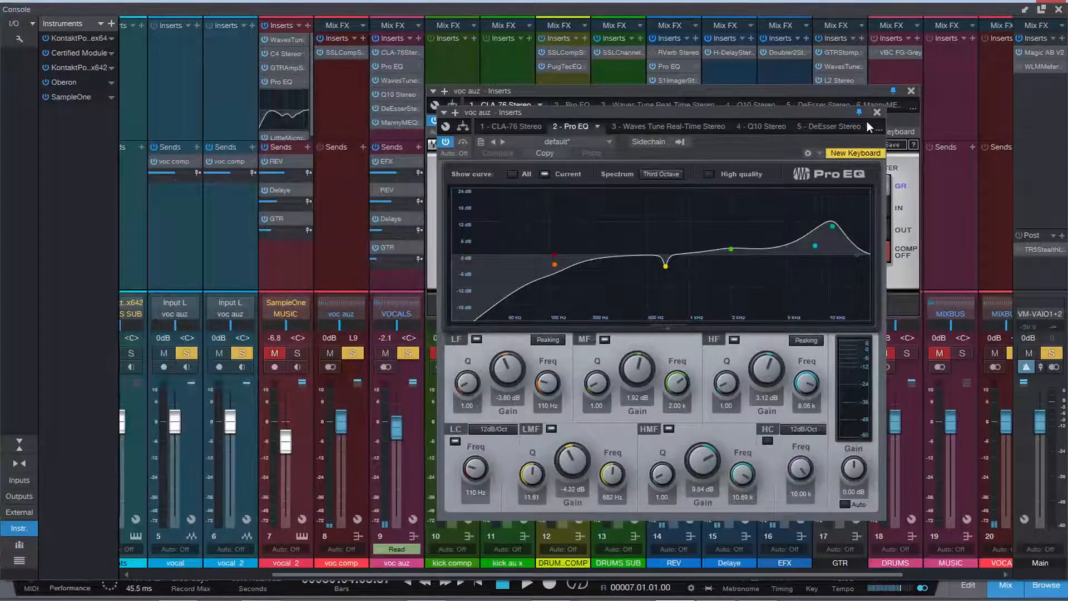
{"action": "double_click", "coordinate": [397, 122]}
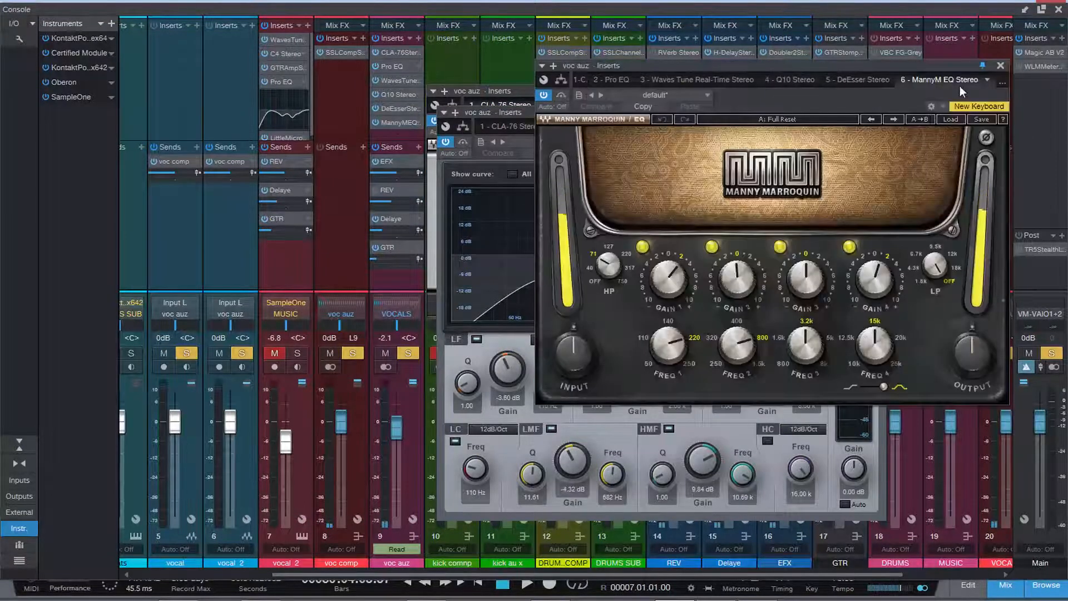
{"action": "left_click_drag", "start_coordinate": [954, 63], "coordinate": [449, 140]}
{"action": "left_click_drag", "start_coordinate": [589, 108], "coordinate": [748, 143]}
{"action": "left_click_drag", "start_coordinate": [857, 140], "coordinate": [760, 79]}
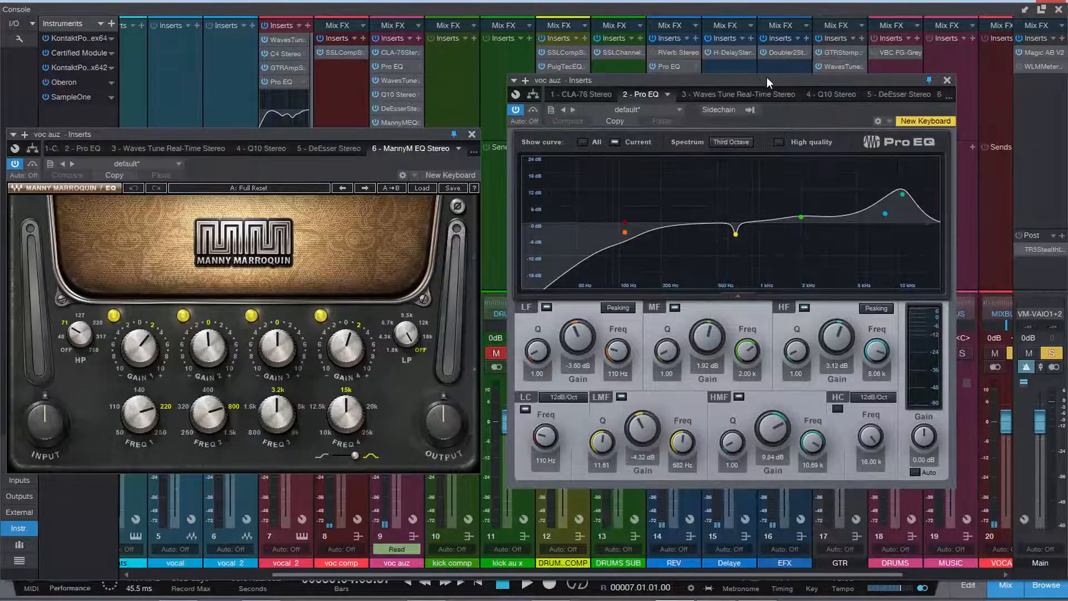
Play a short vocal passage with both EQs active, stop, and bypass the MannyM EQ and Pro EQ.
{"action": "key", "text": "space"}
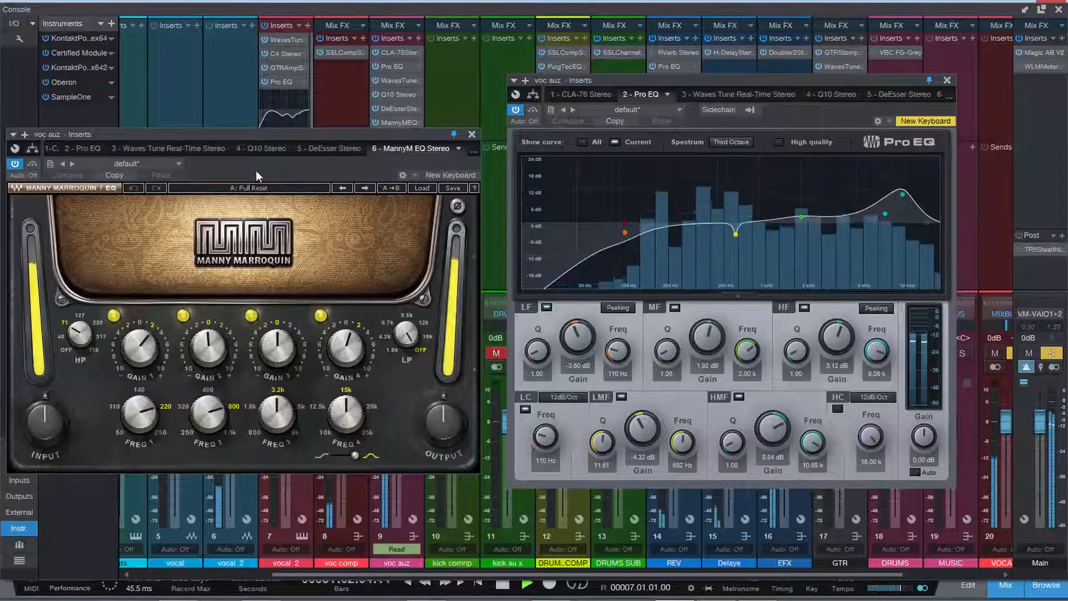
{"action": "key", "text": "space"}
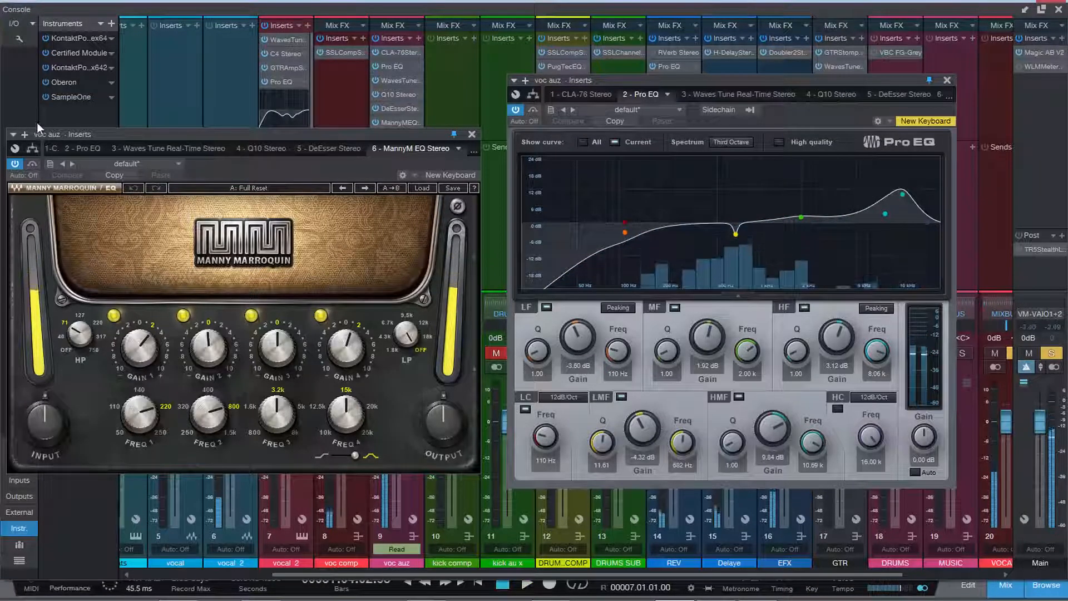
{"action": "left_click", "coordinate": [32, 163]}
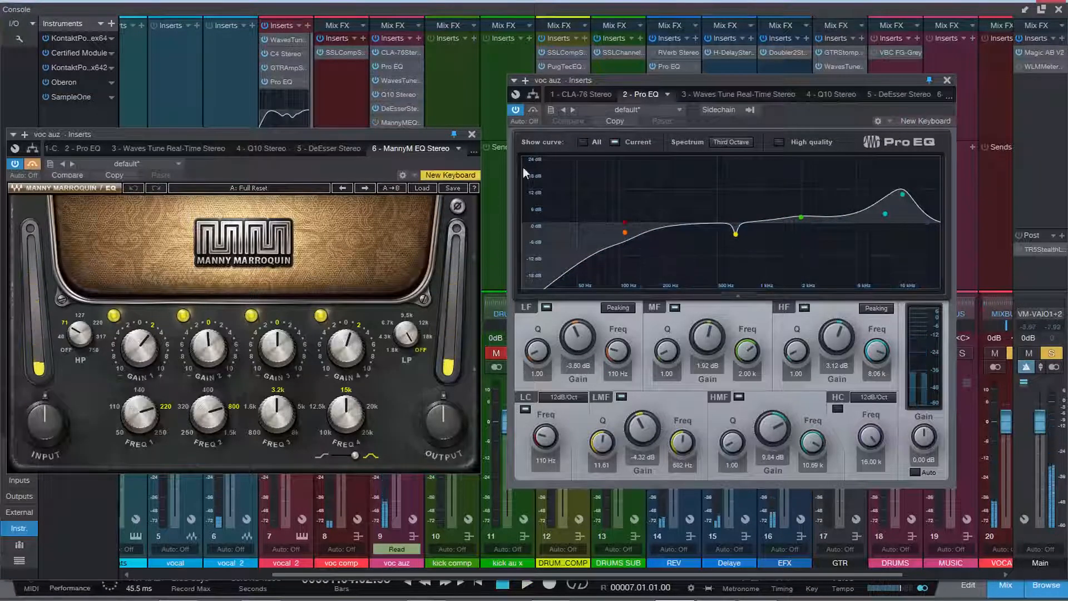
{"action": "left_click", "coordinate": [532, 109]}
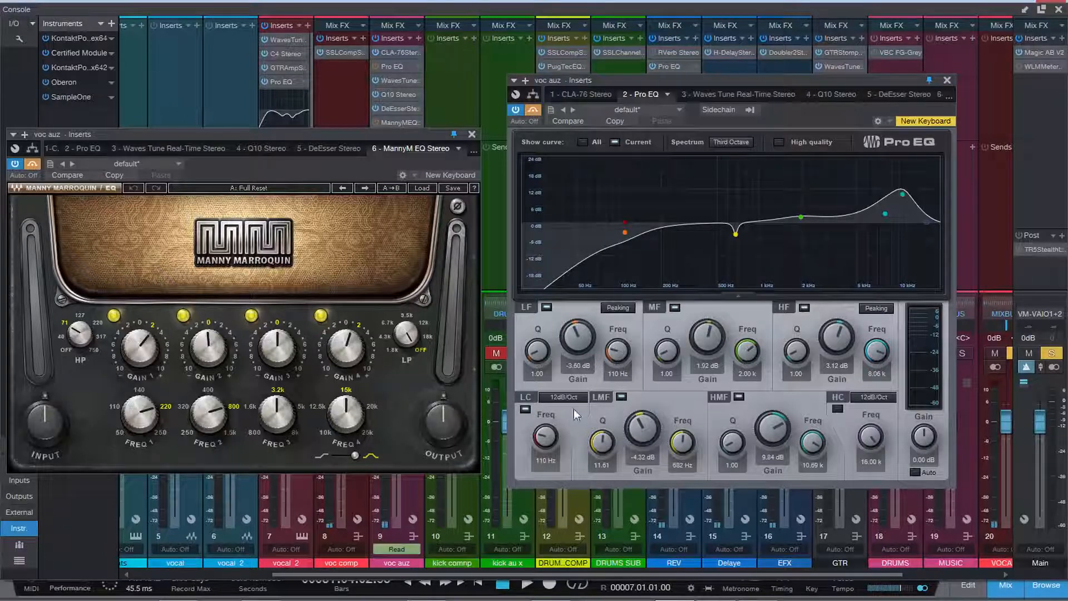
Play the vocals with both EQs bypassed, reactivate only the Pro EQ to compare, and stop playback.
{"action": "key", "text": "space"}
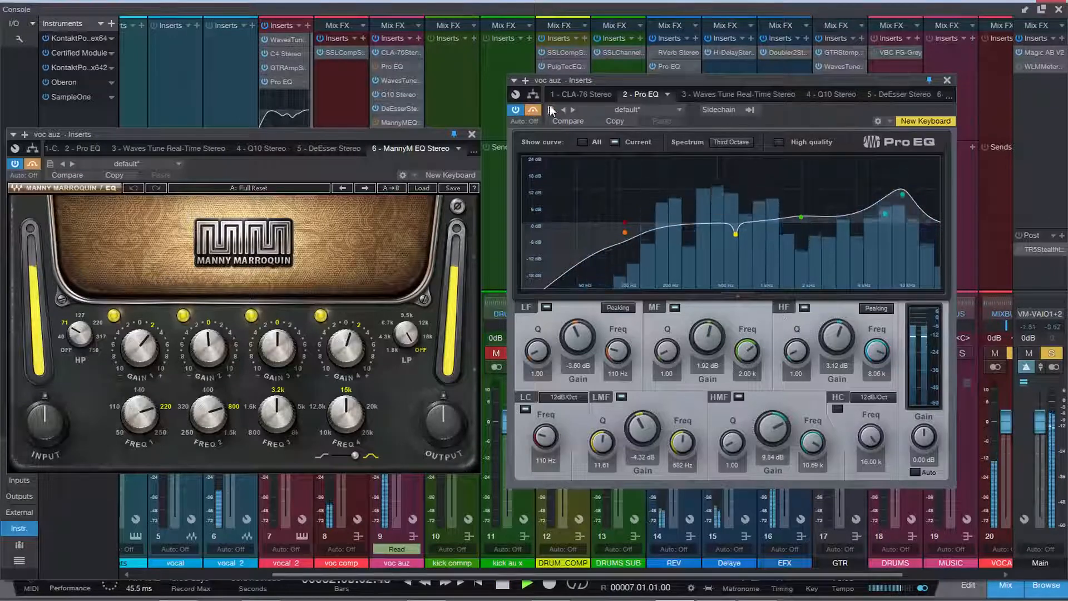
{"action": "key", "text": "space"}
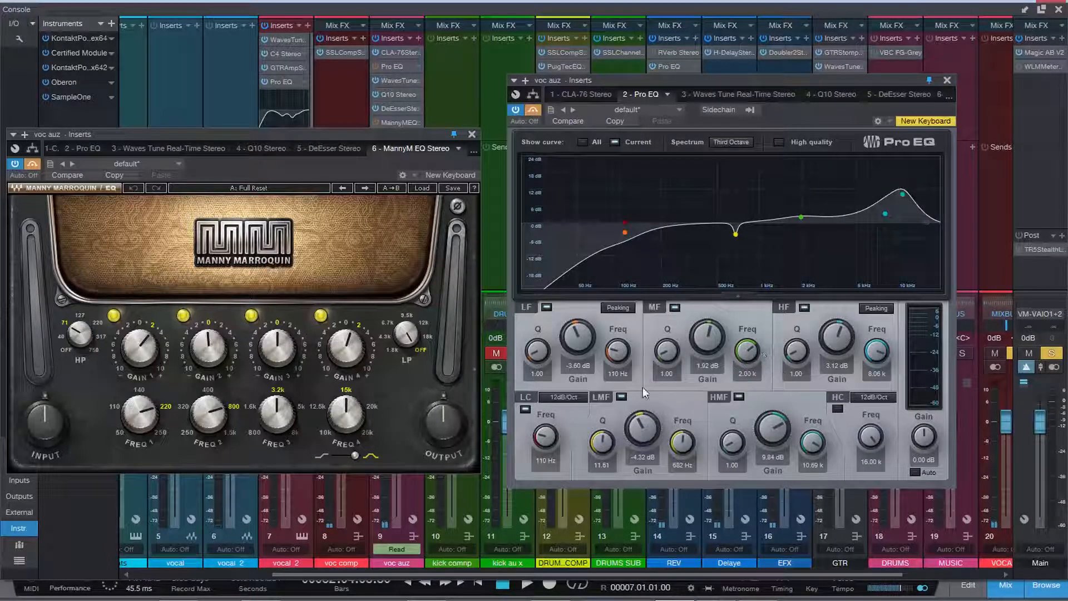
{"action": "key", "text": "space"}
{"action": "left_click", "coordinate": [533, 110]}
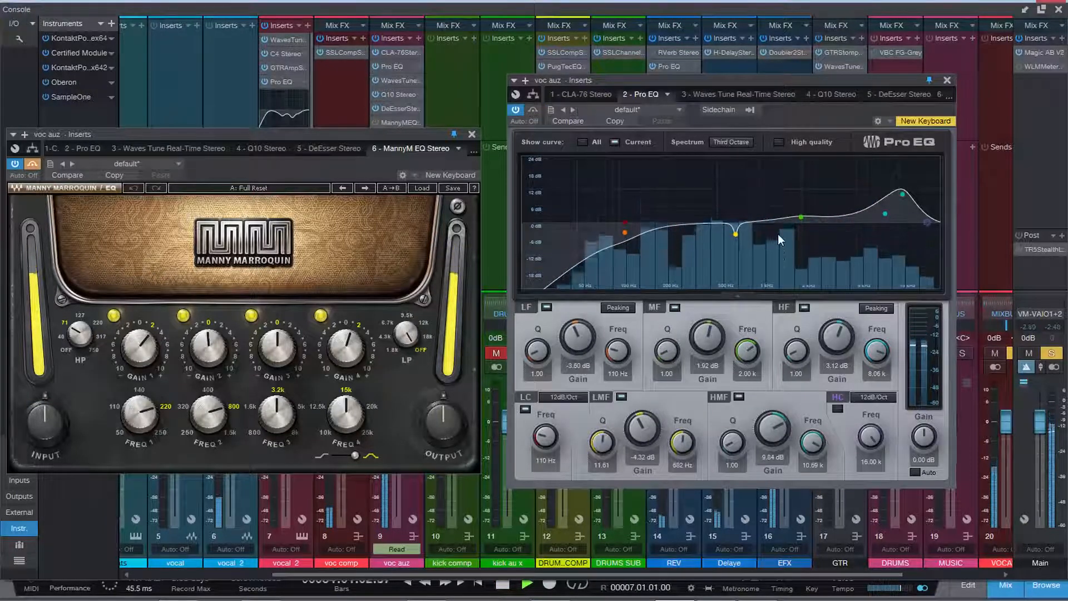
{"action": "key", "text": "space"}
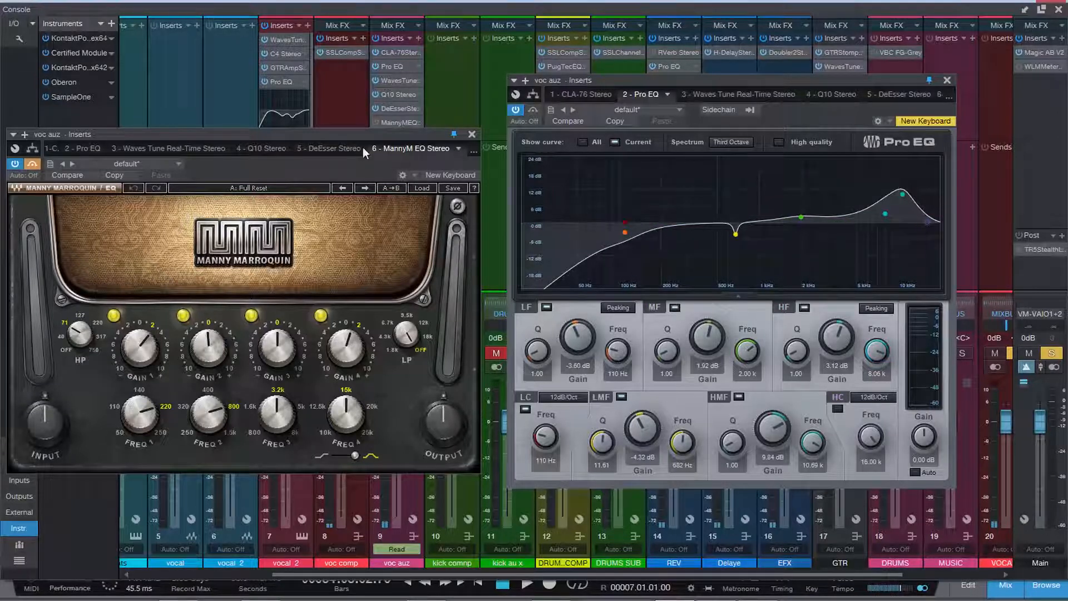
Move the MannyM EQ window clear and examine its gain and frequency settings band by band.
{"action": "left_click_drag", "start_coordinate": [354, 135], "coordinate": [396, 113]}
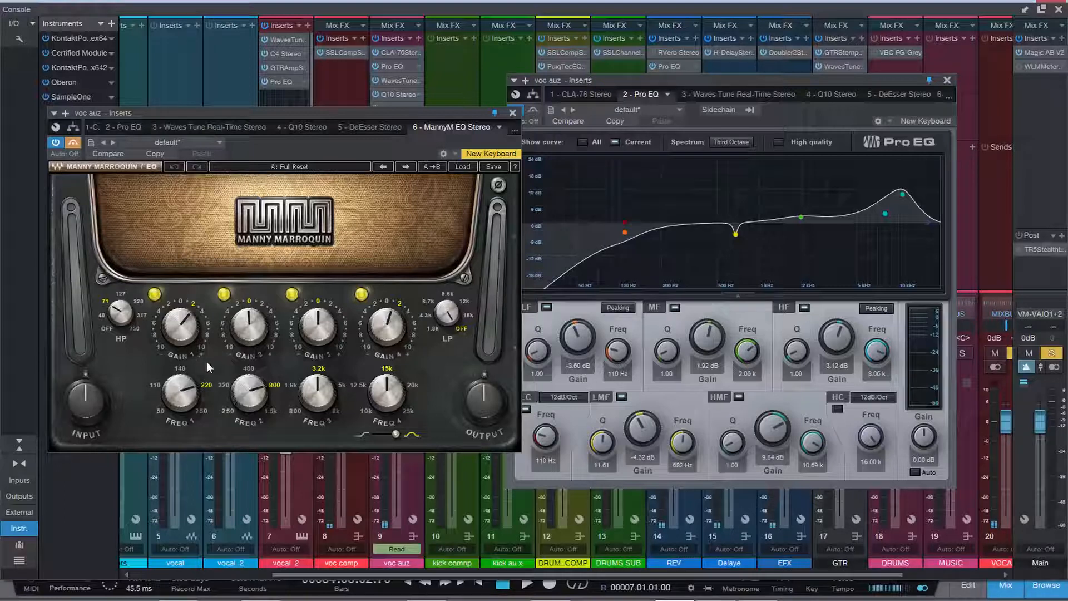
{"action": "mouse_move", "coordinate": [194, 391]}
{"action": "mouse_move", "coordinate": [187, 336]}
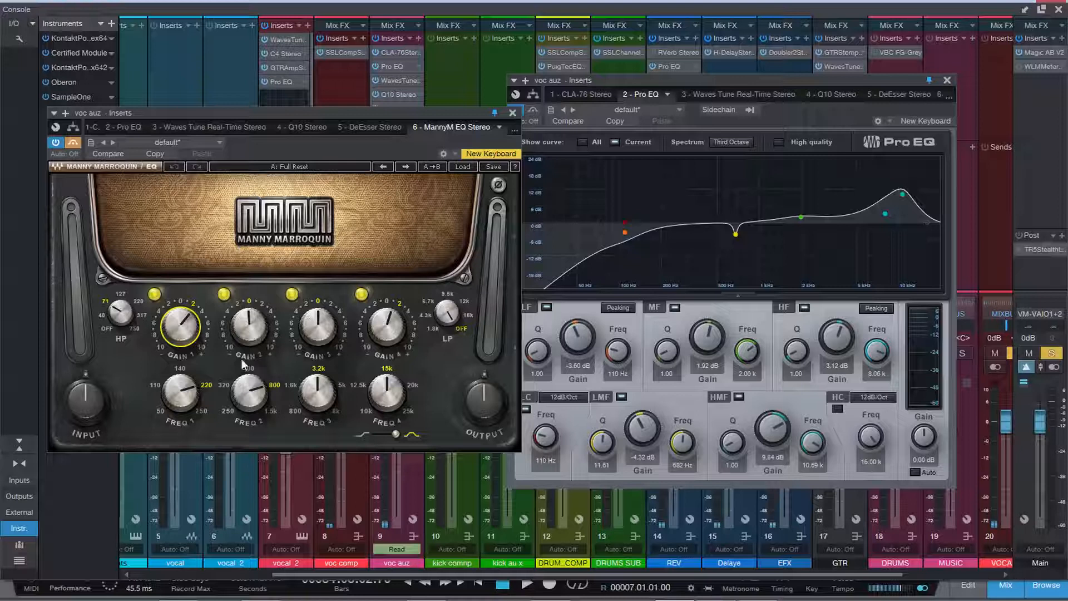
{"action": "left_click_drag", "start_coordinate": [182, 340], "coordinate": [182, 340]}
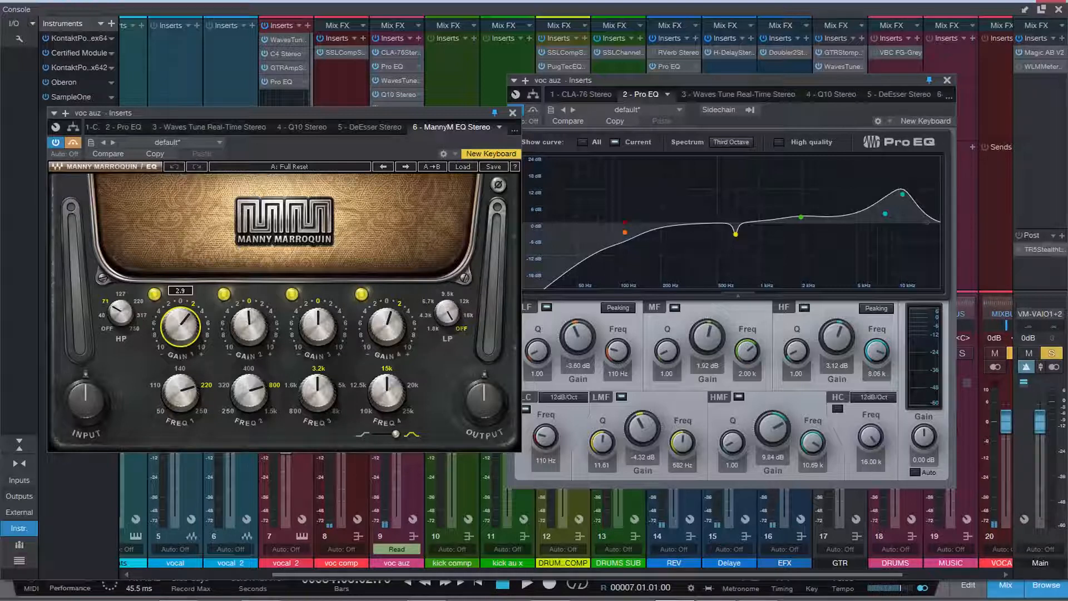
{"action": "left_click", "coordinate": [194, 385]}
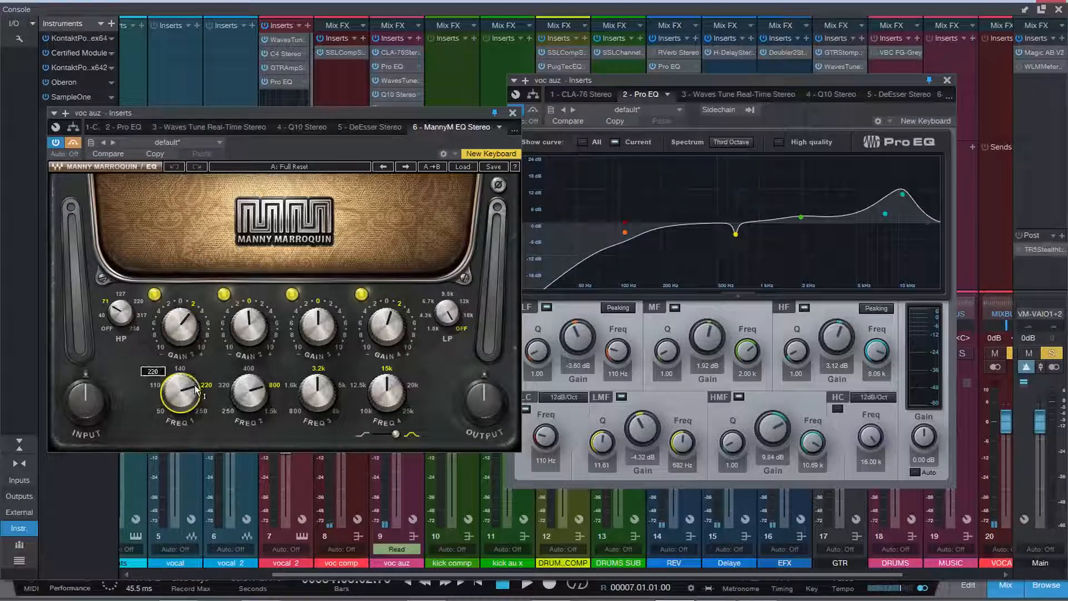
{"action": "left_click", "coordinate": [249, 335]}
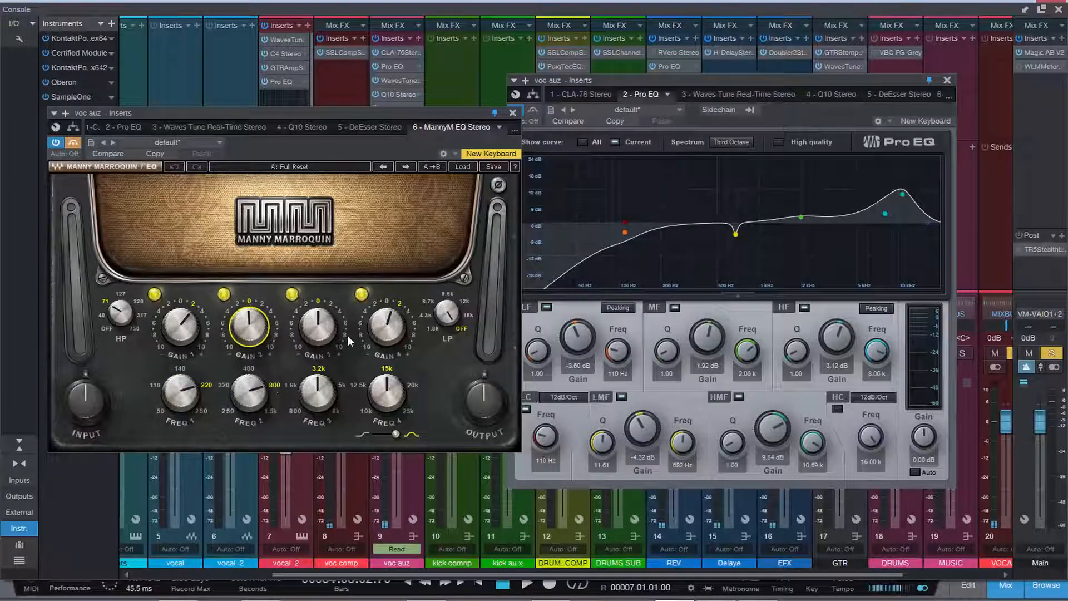
{"action": "left_click", "coordinate": [396, 328]}
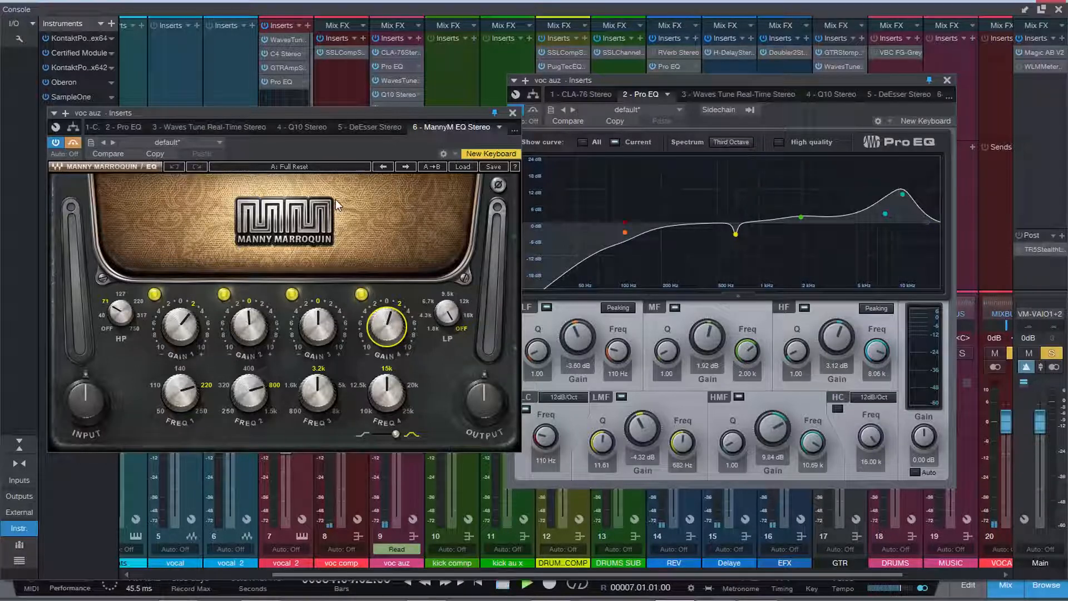
Close the console, play the vocals with the MannyM EQ and Pro EQ bypassed, and stop playback.
{"action": "left_click", "coordinate": [1059, 10]}
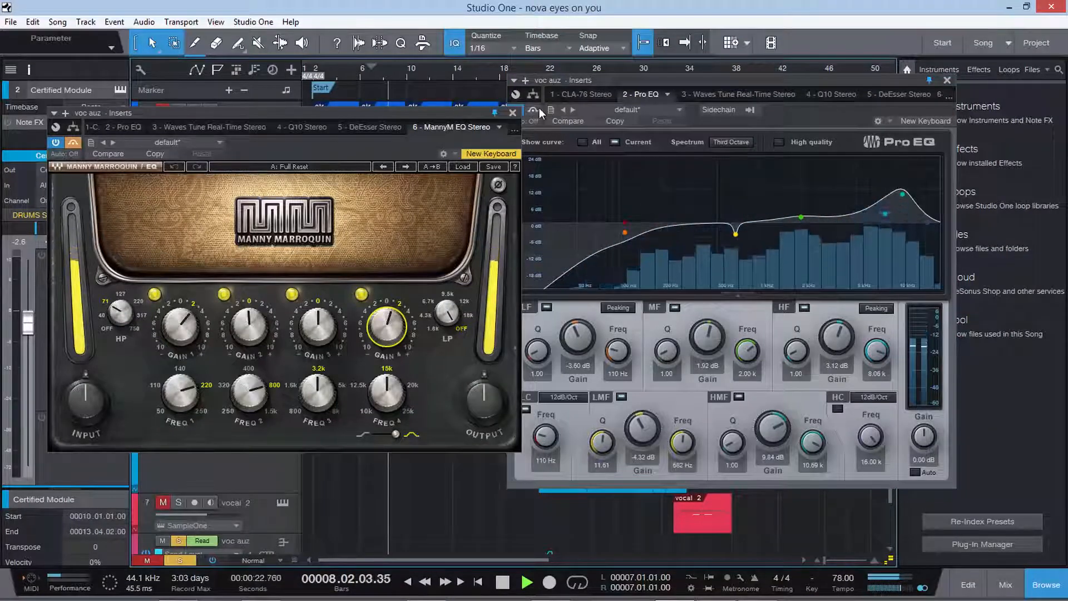
{"action": "left_click", "coordinate": [74, 143]}
{"action": "left_click", "coordinate": [73, 142]}
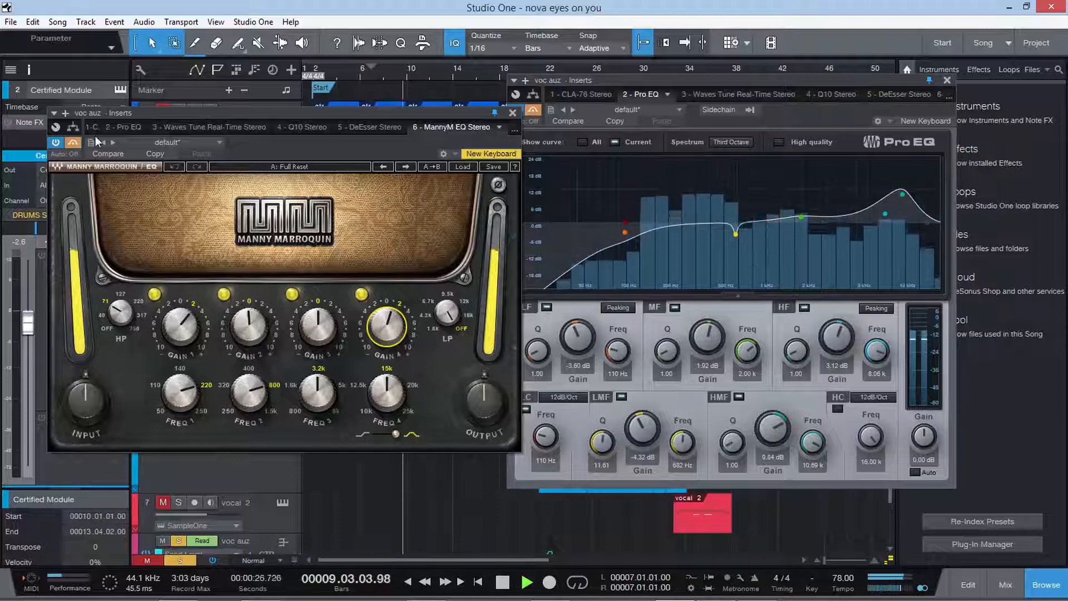
{"action": "key", "text": "space"}
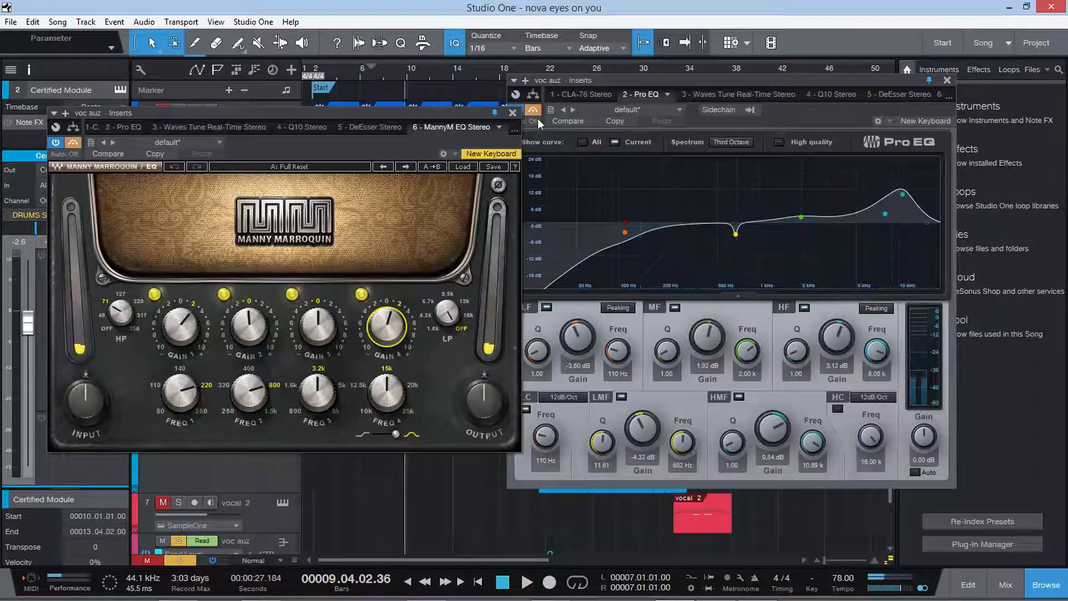
Reactivate the Pro EQ, play a short vocal passage through it alone, and stop playback.
{"action": "left_click", "coordinate": [533, 111]}
{"action": "key", "text": "space"}
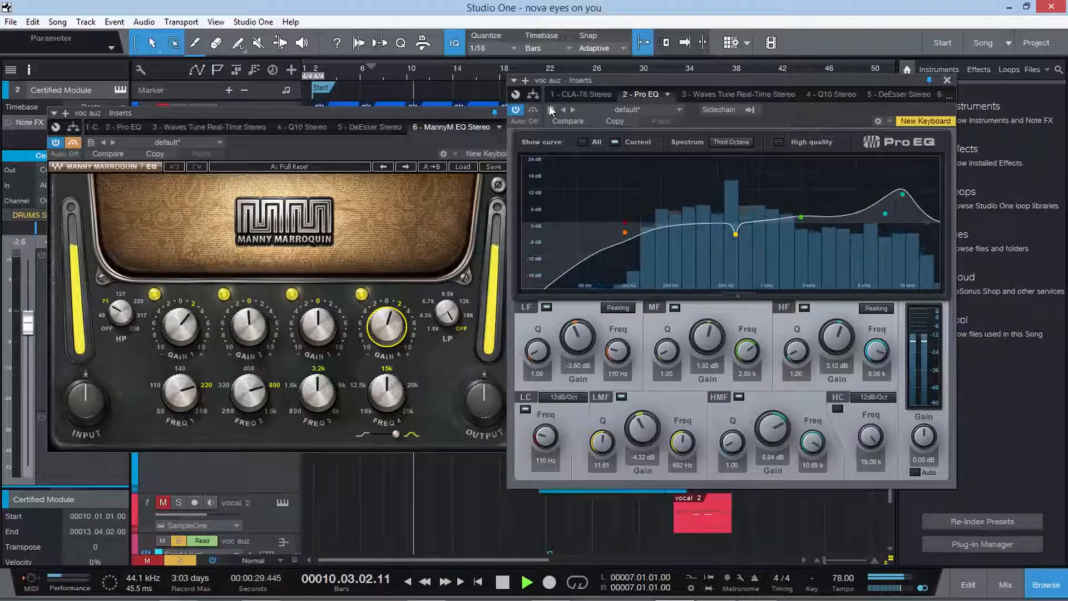
{"action": "key", "text": "space"}
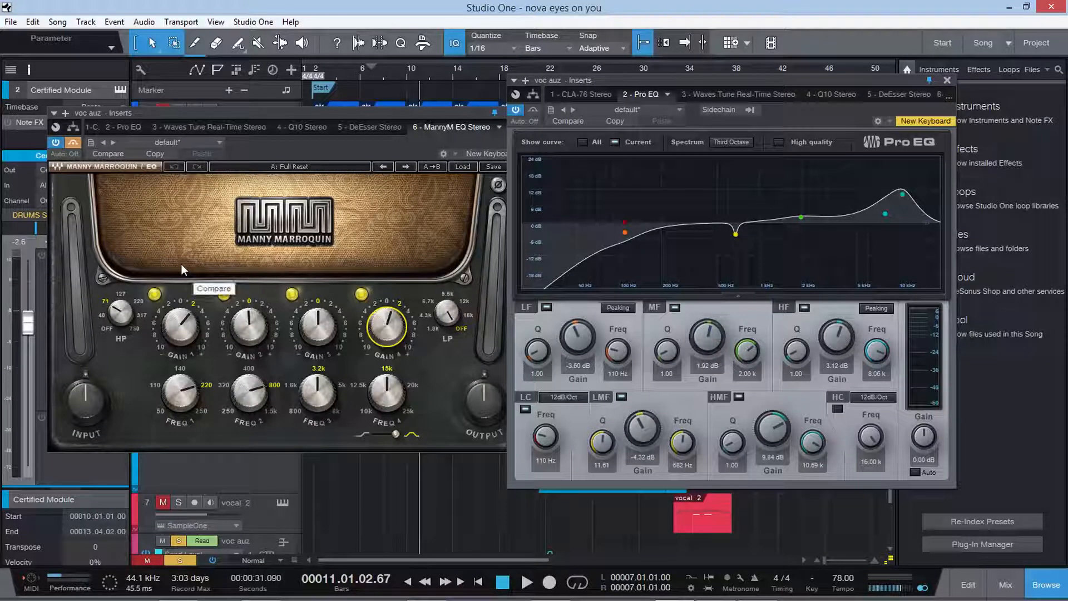
Reactivate the MannyM EQ and compare the playing vocals with it active and bypassed, leaving it active.
{"action": "left_click", "coordinate": [77, 142]}
{"action": "key", "text": "space"}
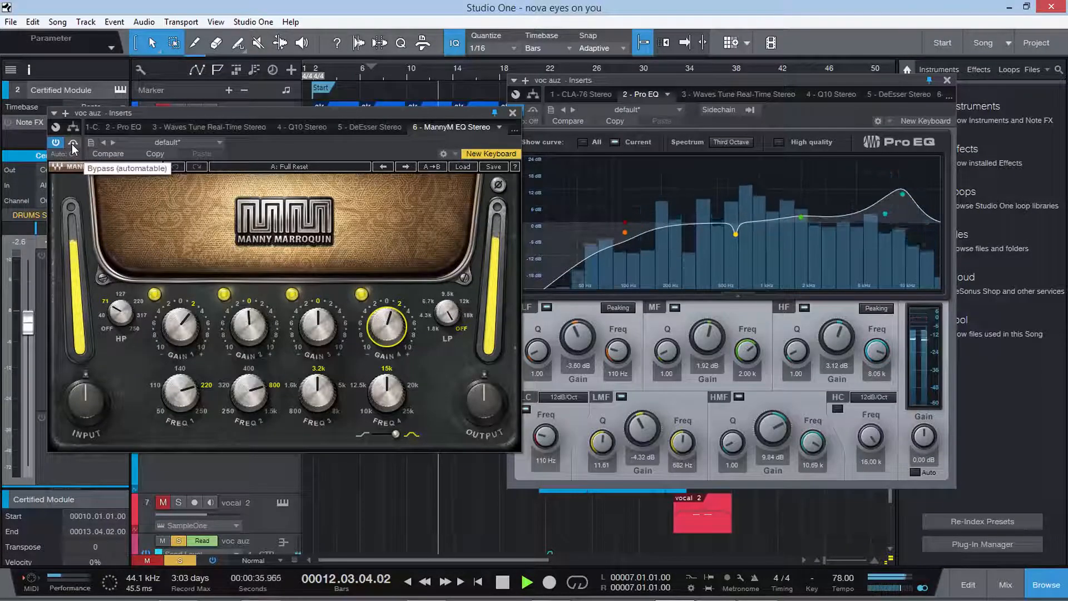
{"action": "left_click", "coordinate": [72, 144]}
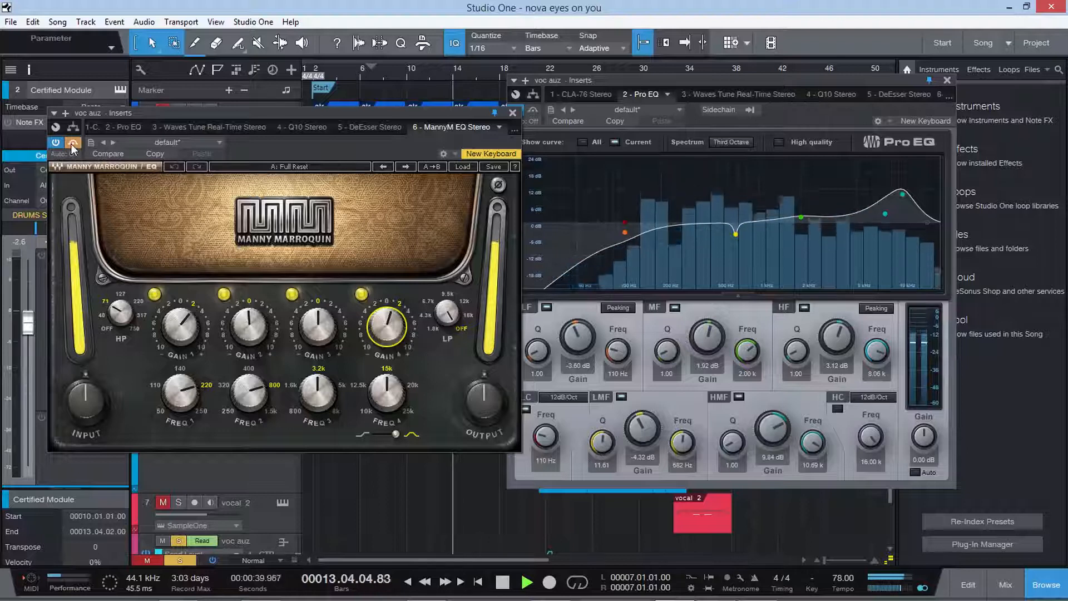
{"action": "left_click", "coordinate": [73, 144]}
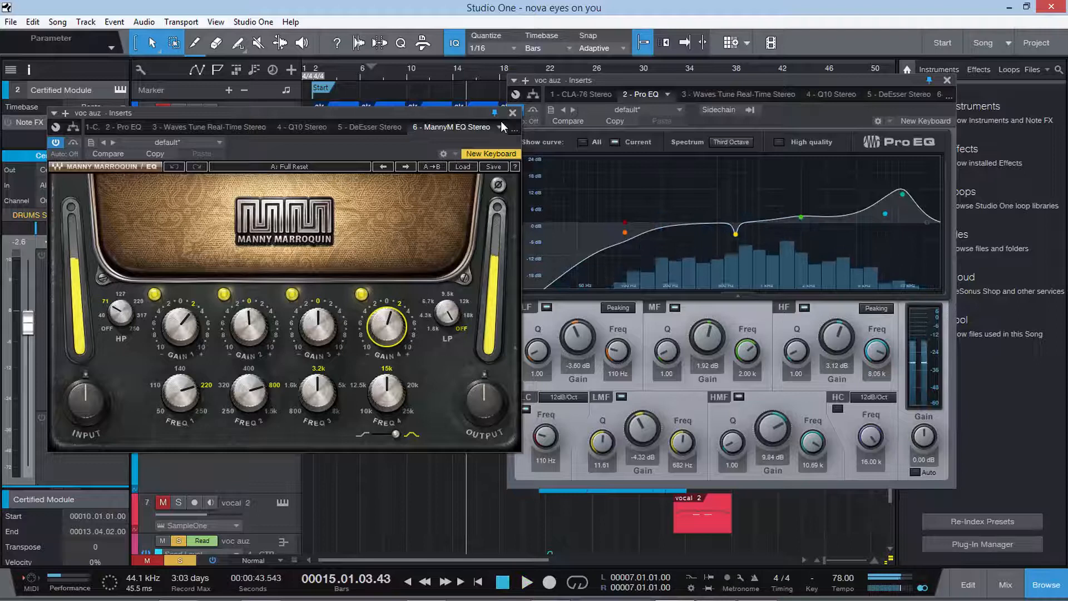
{"action": "key", "text": "space"}
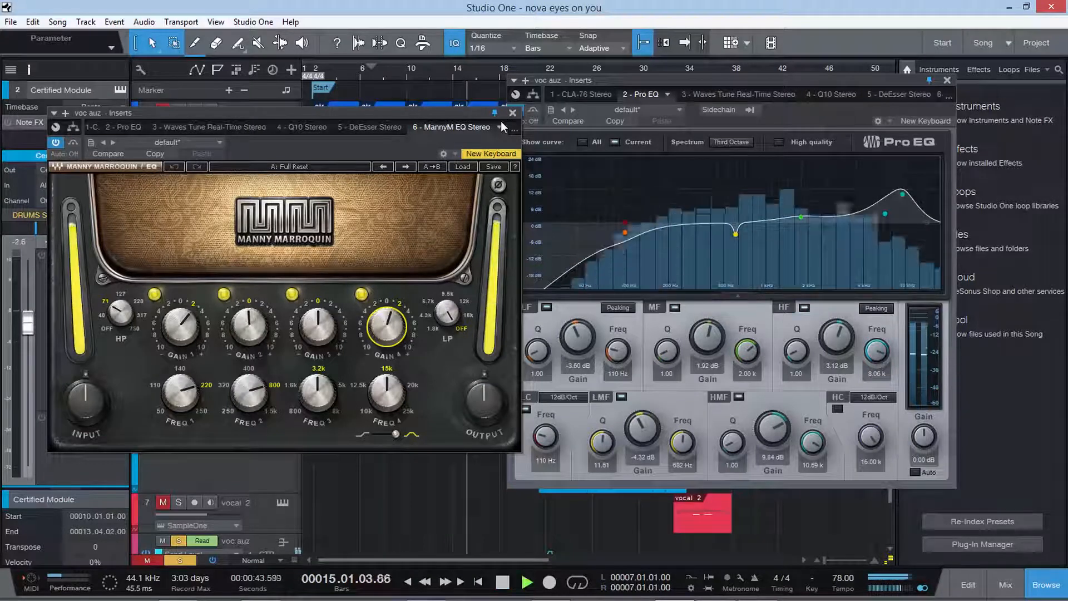
Close both EQ windows, reopen the console, and stop playback.
{"action": "left_click", "coordinate": [512, 112]}
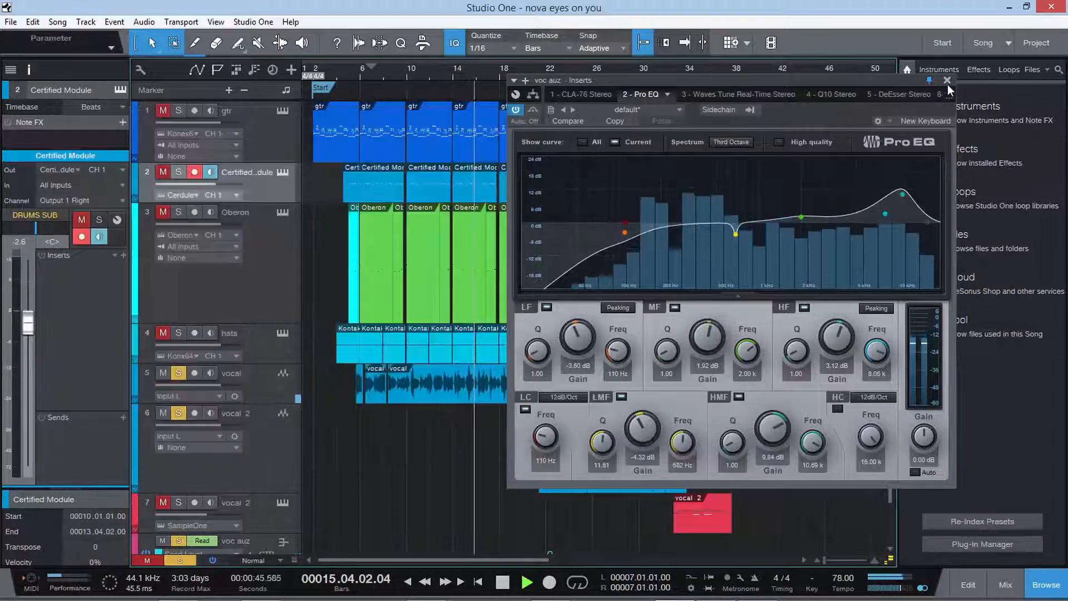
{"action": "left_click", "coordinate": [947, 81]}
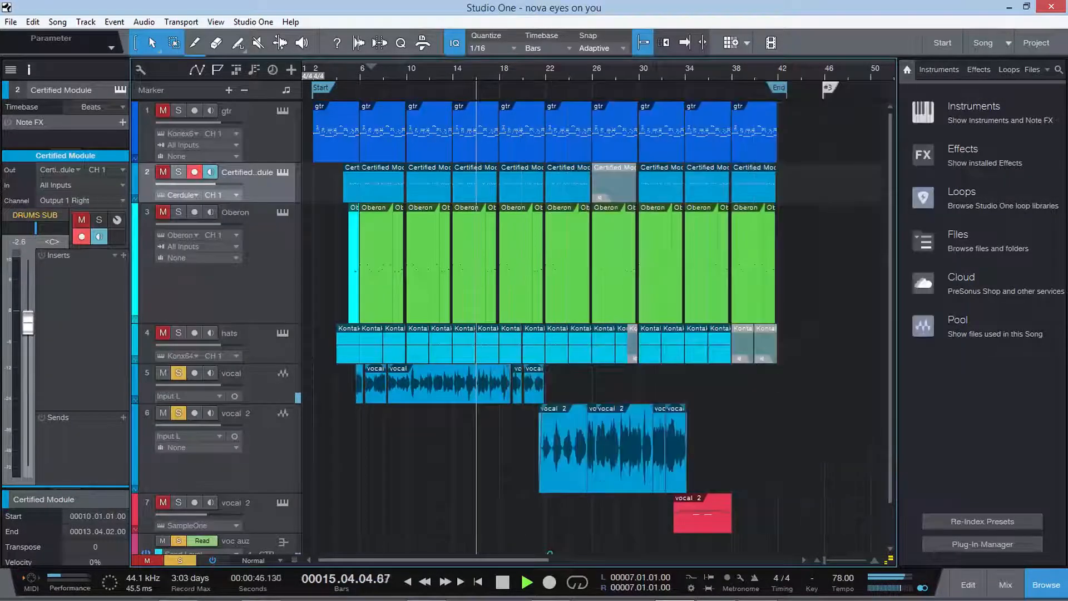
{"action": "left_click", "coordinate": [1005, 584]}
{"action": "key", "text": "space"}
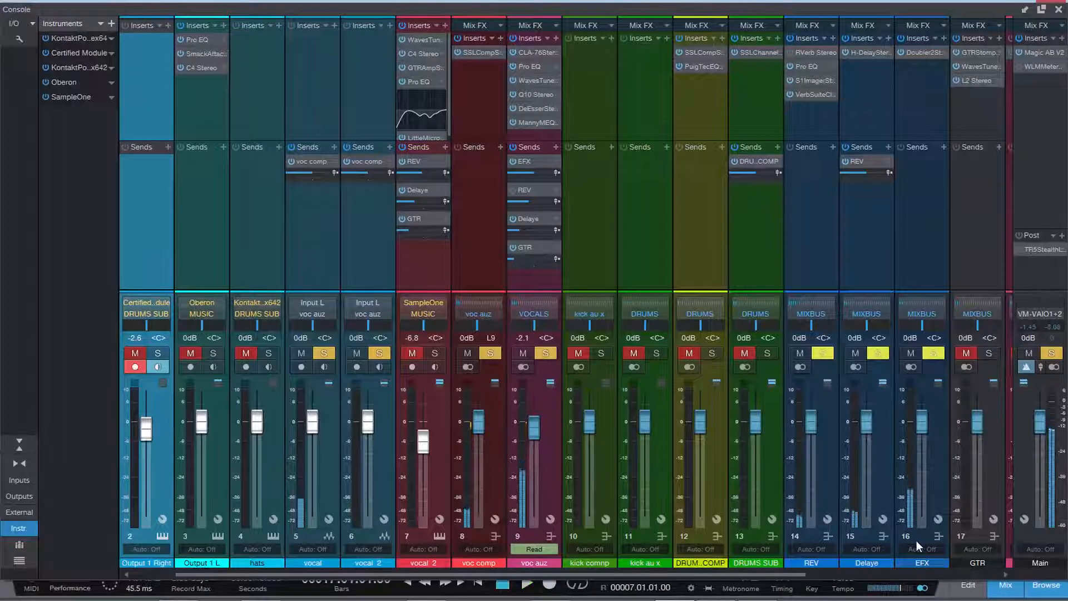
Activate the voc auz bus's send to REV.
{"action": "left_click", "coordinate": [533, 108]}
{"action": "left_click", "coordinate": [590, 102]}
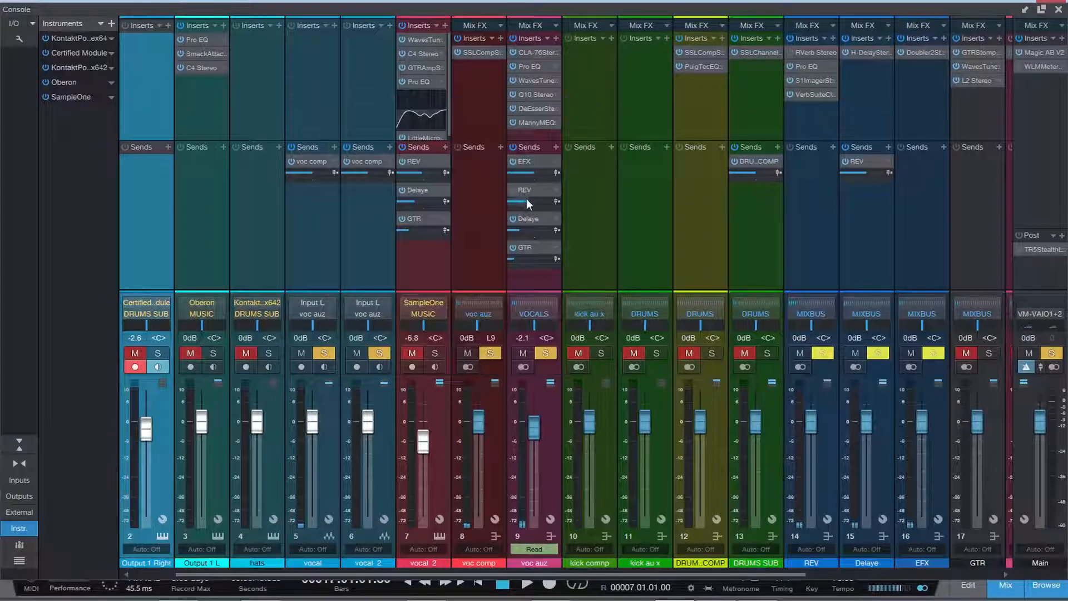
{"action": "left_click", "coordinate": [515, 190]}
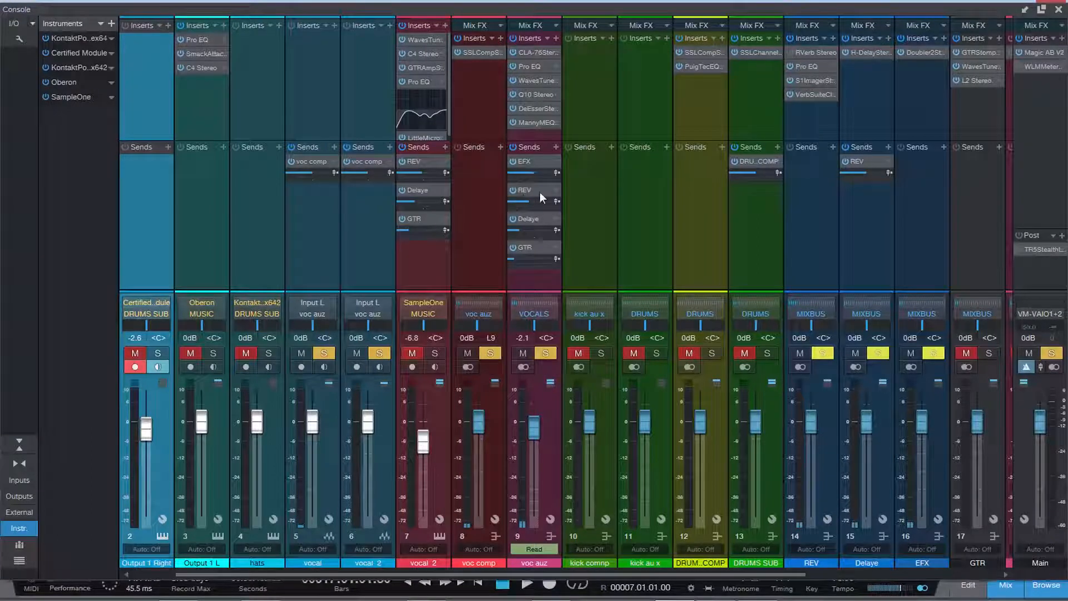
Open the REV bus's VerbSuite Classics insert, move its window aside, and play the vocals through it.
{"action": "left_click", "coordinate": [816, 95]}
{"action": "left_click_drag", "start_coordinate": [678, 128], "coordinate": [498, 94]}
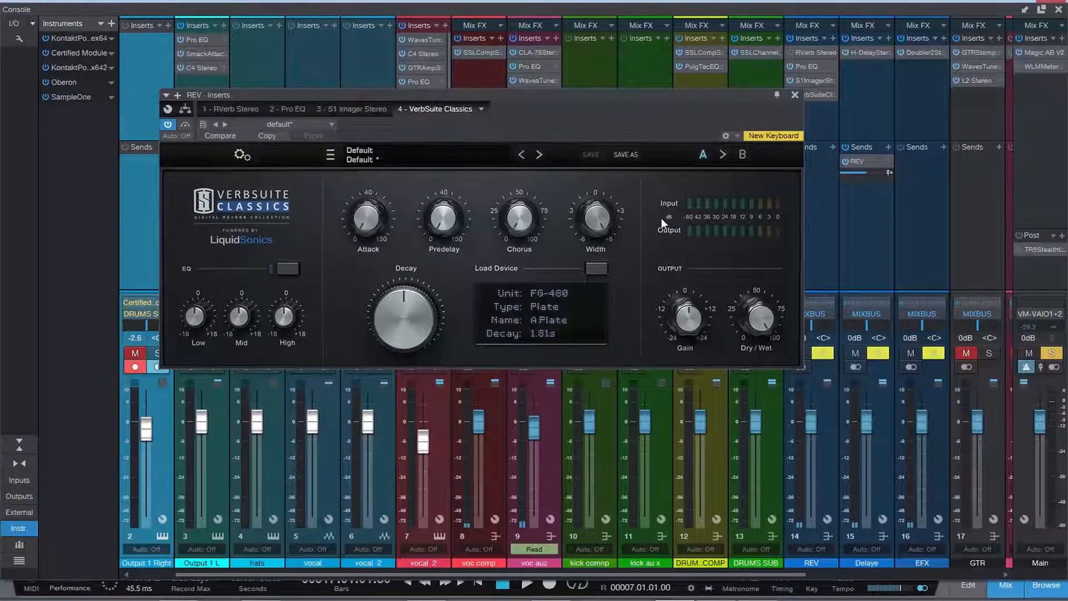
{"action": "key", "text": "space"}
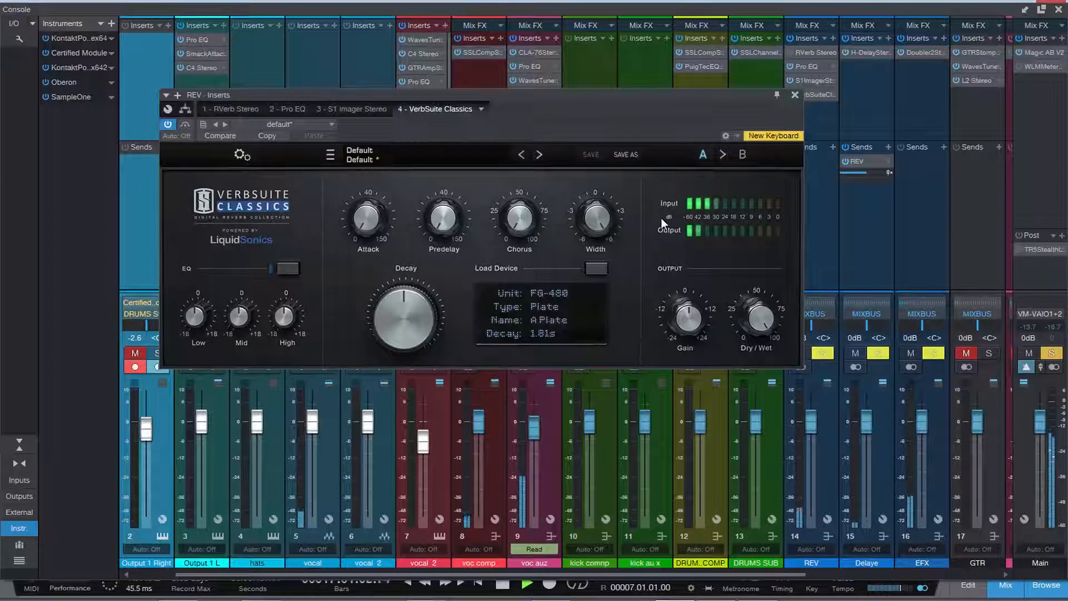
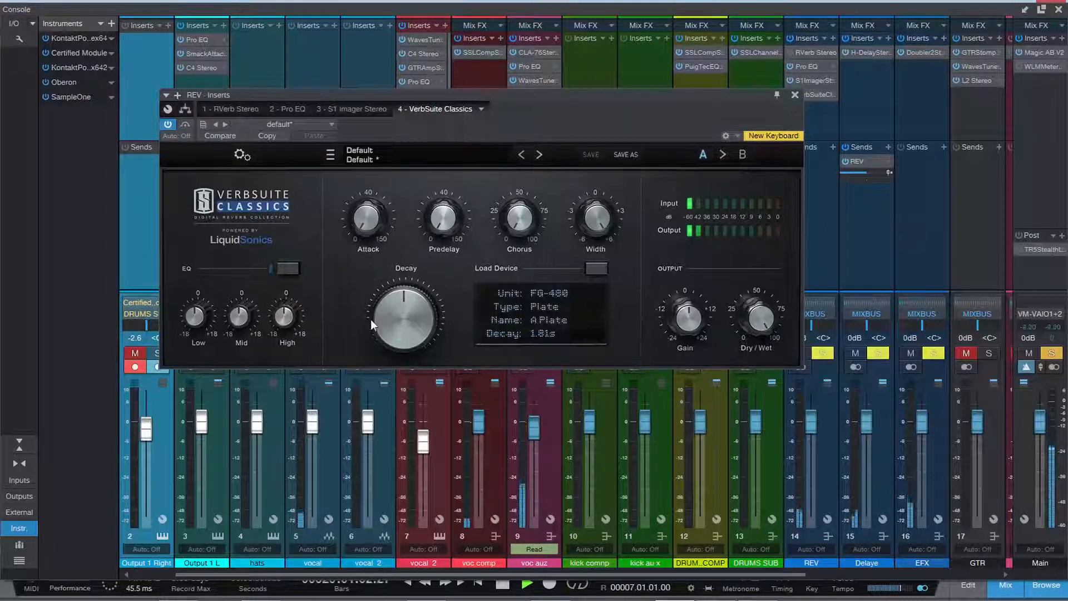
Sweep the reverb's decay down and up while the vocals play, settling it at 101%.
{"action": "left_click_drag", "start_coordinate": [405, 329], "coordinate": [403, 441]}
{"action": "left_click_drag", "start_coordinate": [414, 376], "coordinate": [410, 248]}
{"action": "left_click_drag", "start_coordinate": [409, 308], "coordinate": [410, 310]}
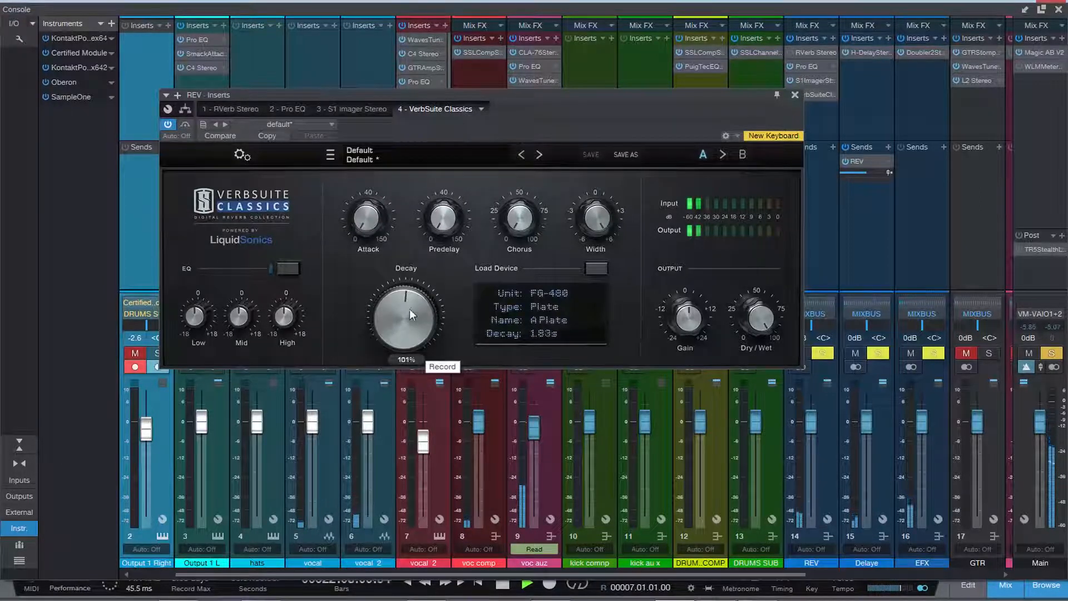
Check the reverb's predelay and width controls during playback, and stop playback.
{"action": "mouse_move", "coordinate": [438, 222]}
{"action": "left_click_drag", "start_coordinate": [437, 221], "coordinate": [438, 219]}
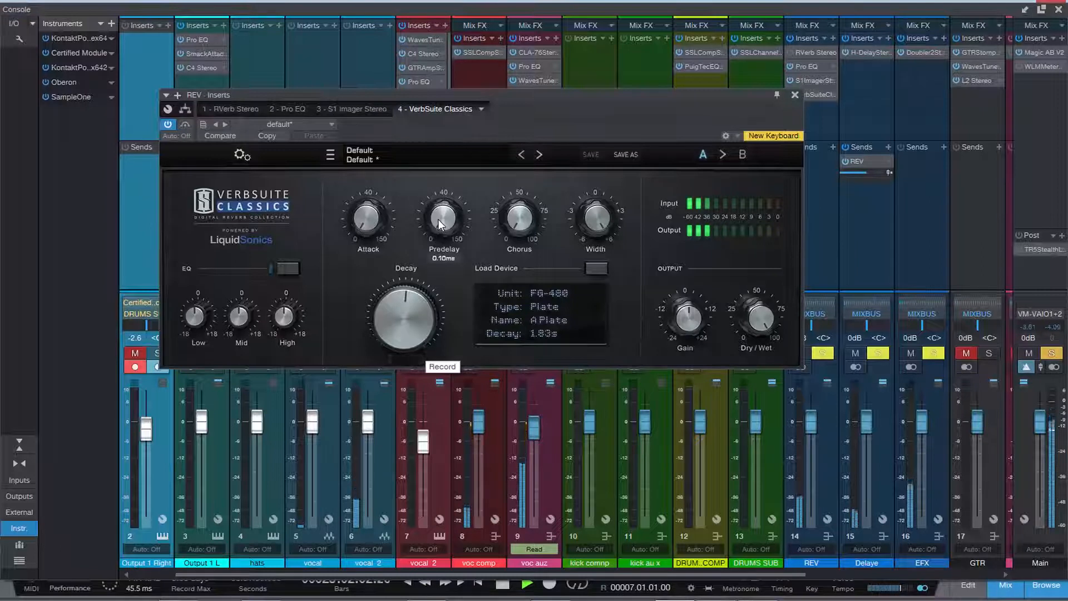
{"action": "mouse_move", "coordinate": [605, 223]}
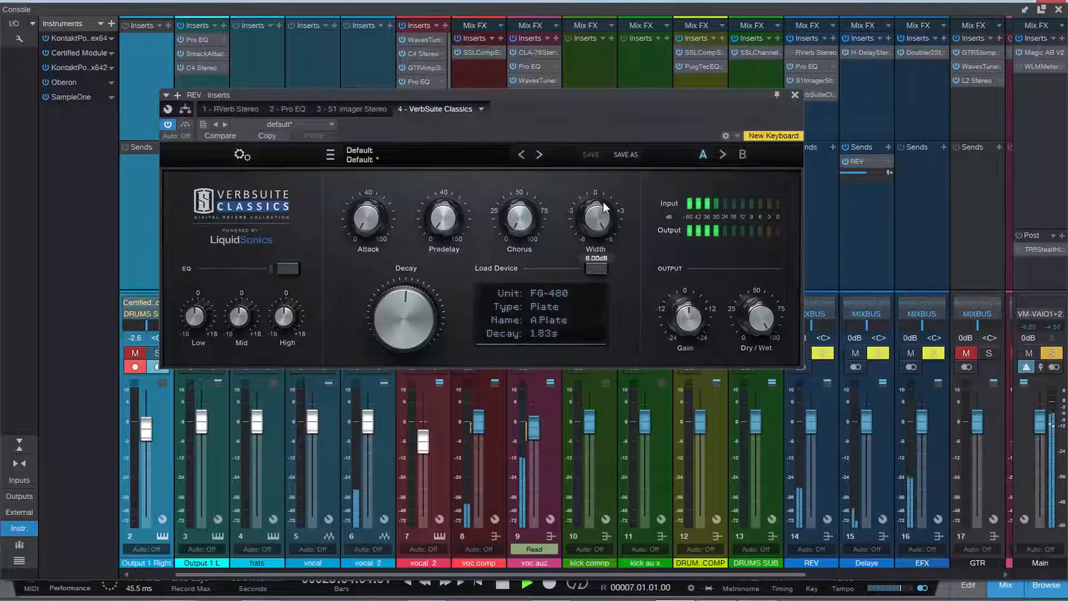
{"action": "key", "text": "space"}
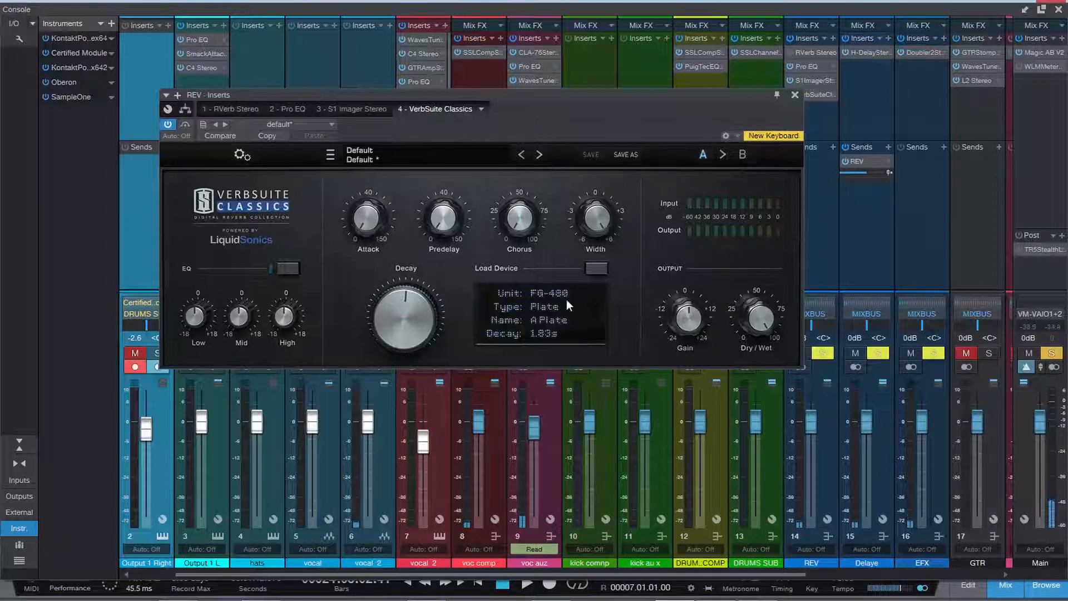
Browse the VerbSuite Classics device list, examining the plates and rooms of the FG-480, and close it unchanged.
{"action": "left_click", "coordinate": [596, 271]}
{"action": "mouse_move", "coordinate": [654, 291]}
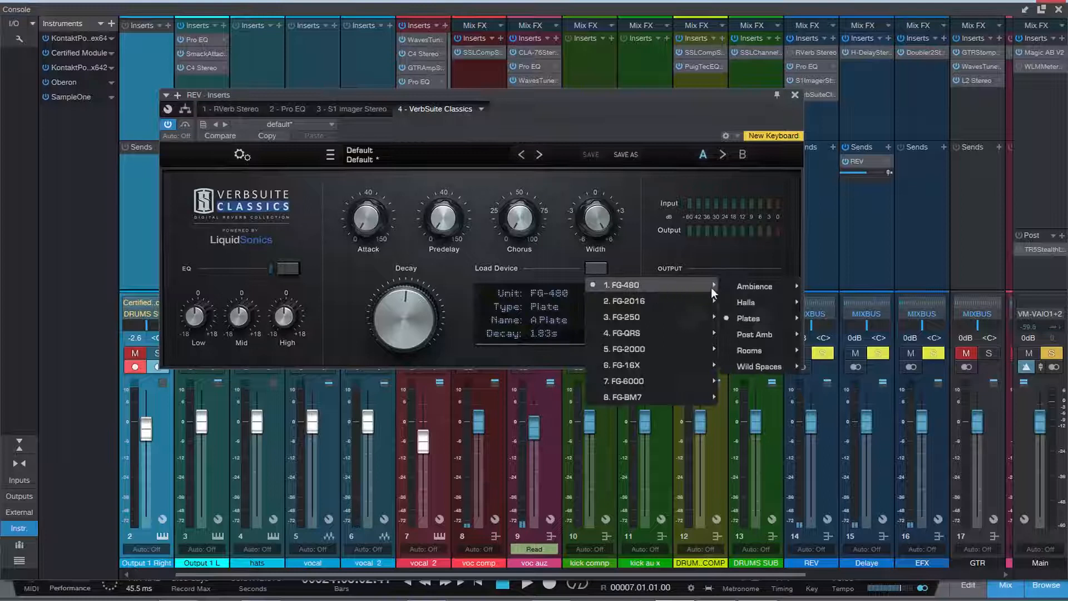
{"action": "mouse_move", "coordinate": [757, 318]}
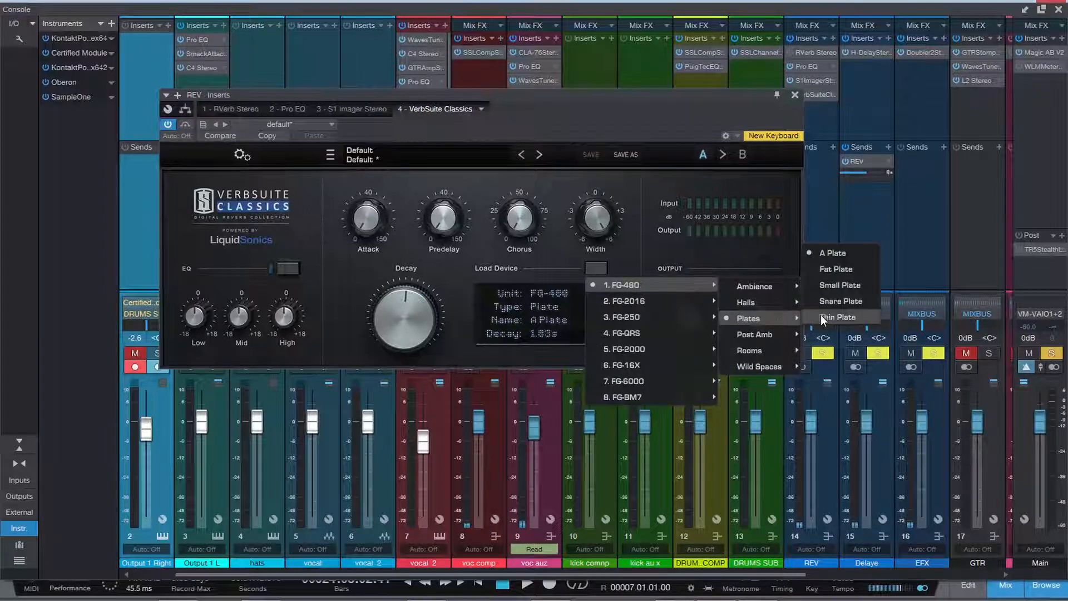
{"action": "mouse_move", "coordinate": [767, 335]}
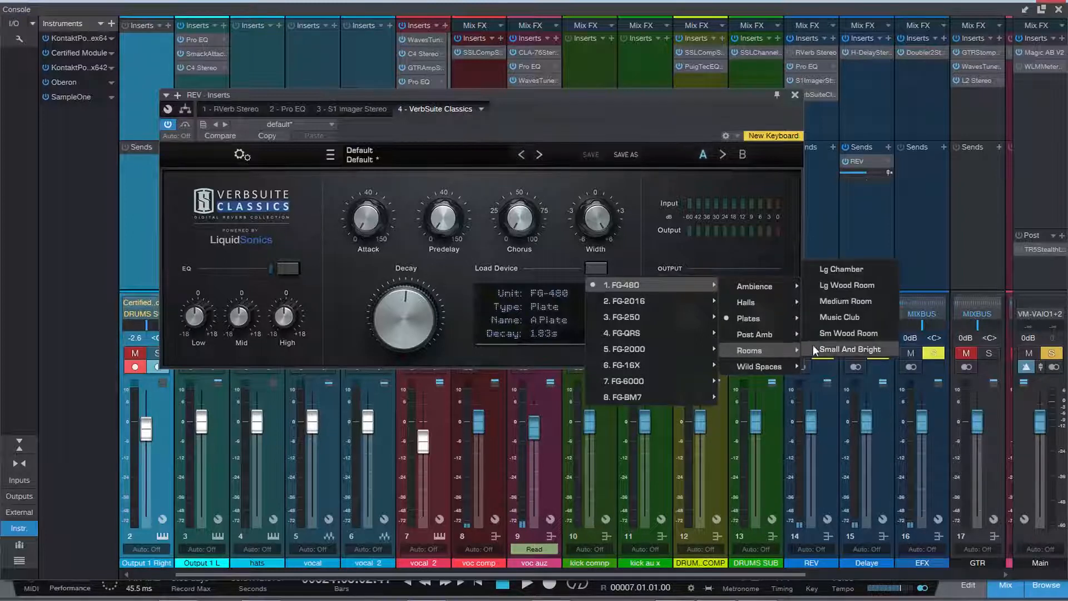
{"action": "left_click", "coordinate": [830, 319]}
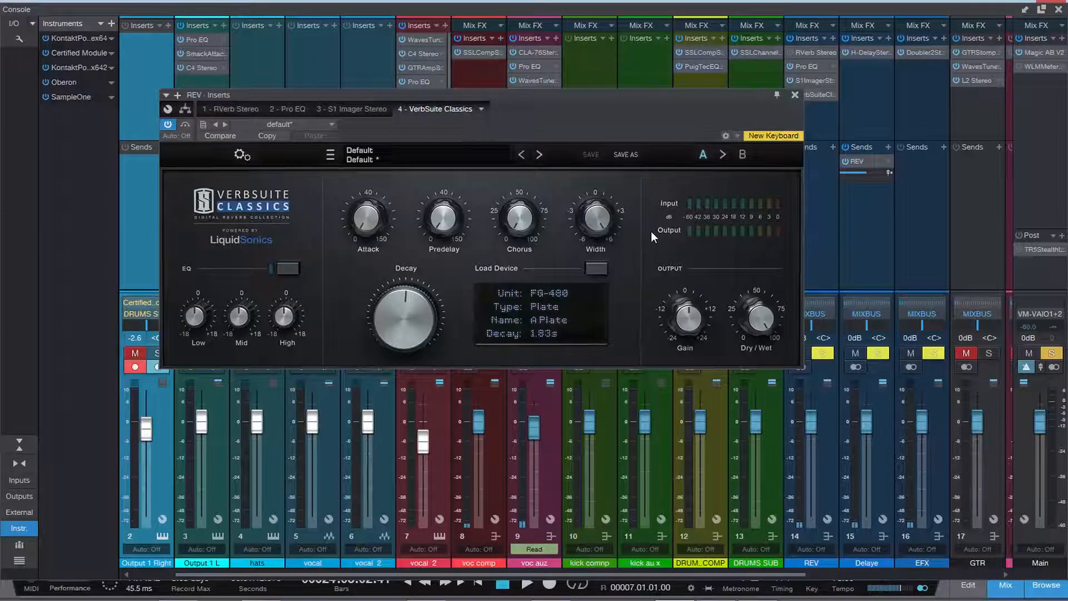
Save the reverb settings as preset My Vocals in Bank A, filling in the project field, and open the preset list.
{"action": "left_click", "coordinate": [631, 154]}
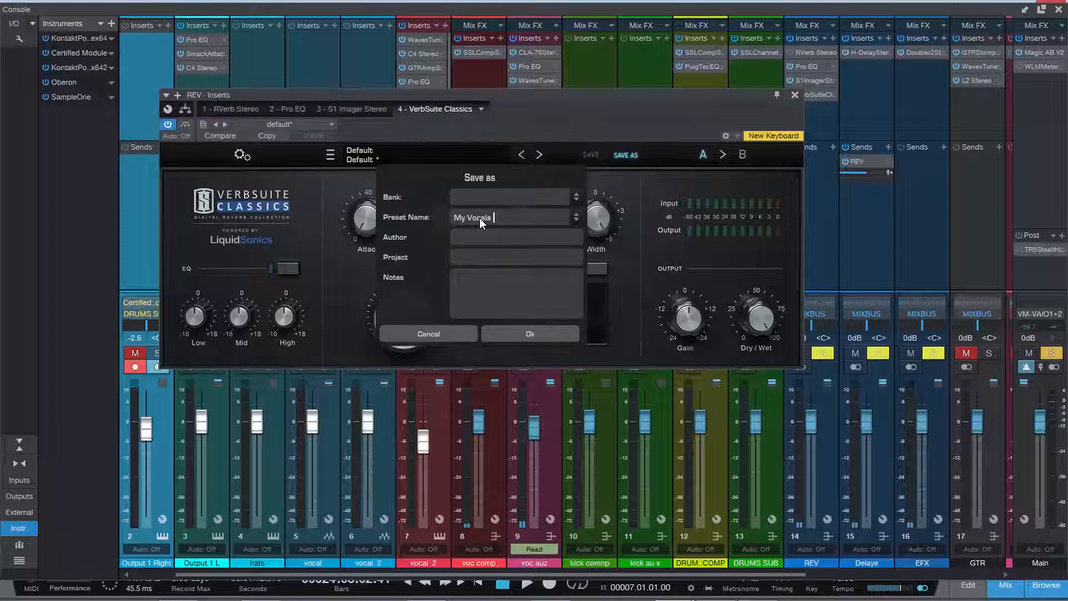
{"action": "left_click", "coordinate": [530, 333]}
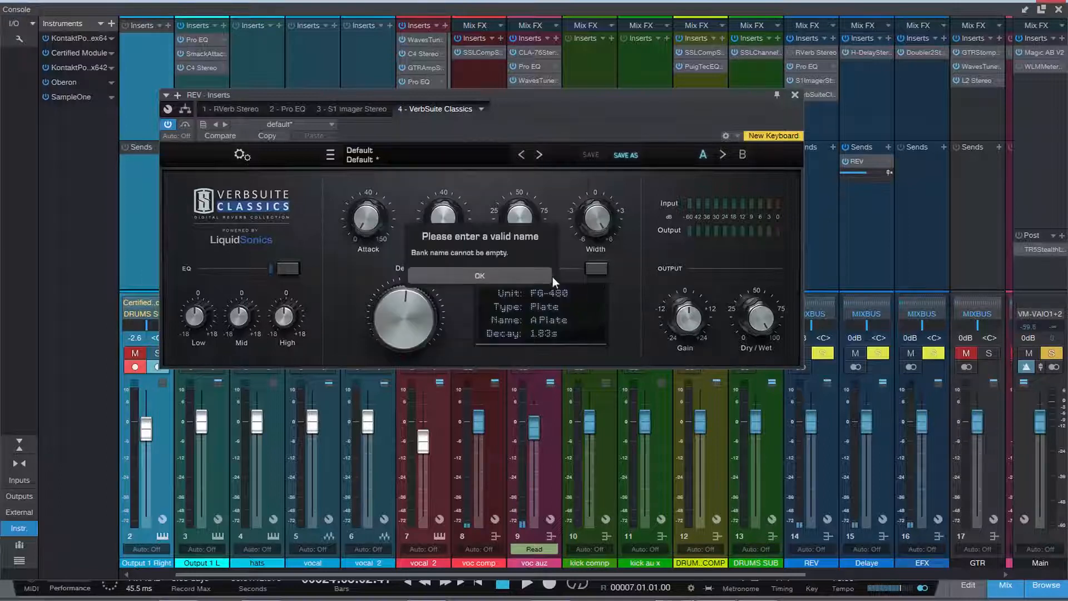
{"action": "left_click", "coordinate": [506, 272]}
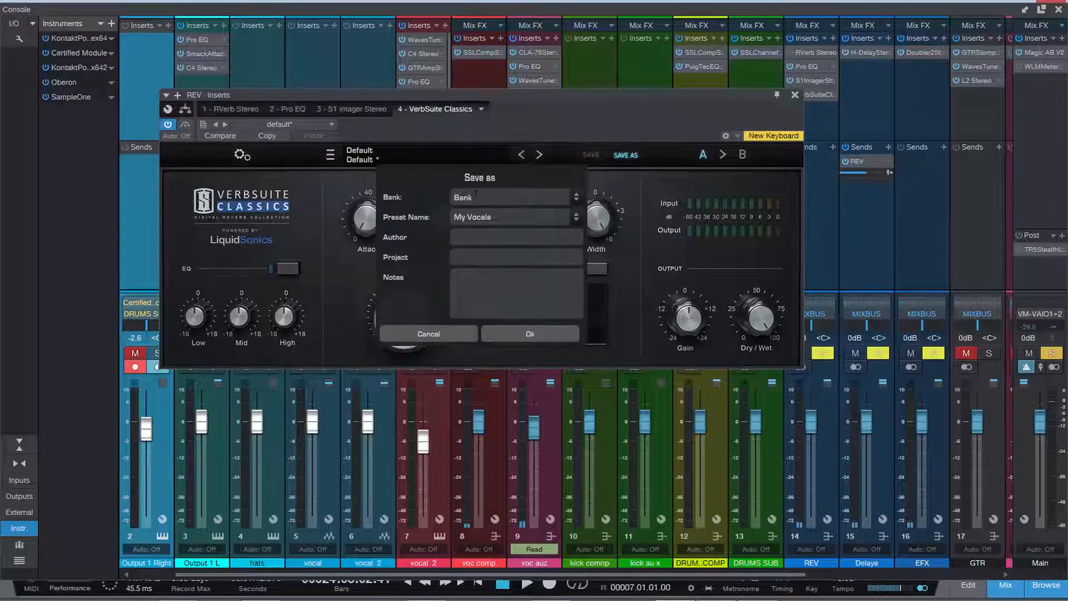
{"action": "left_click", "coordinate": [469, 256]}
{"action": "type", "text": "Kuid nova"}
{"action": "key", "text": "BackSpace"}
{"action": "left_click", "coordinate": [523, 332]}
{"action": "left_click", "coordinate": [410, 155]}
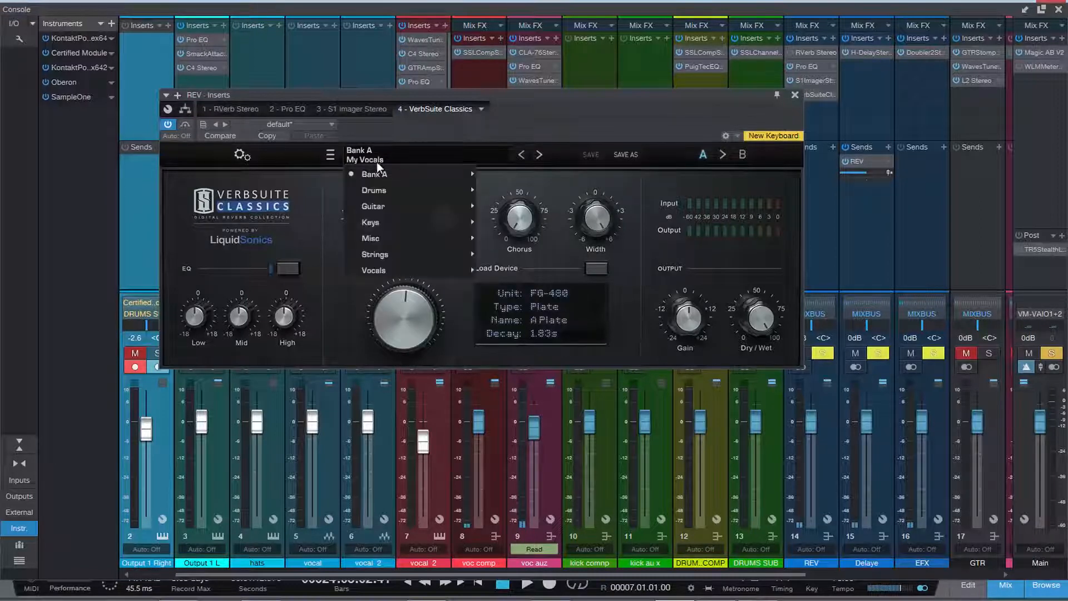
Close the Bank A preset list, load the Ambient Hall from the FG-480 ambiences, and audition it briefly on the vocals.
{"action": "mouse_move", "coordinate": [360, 178]}
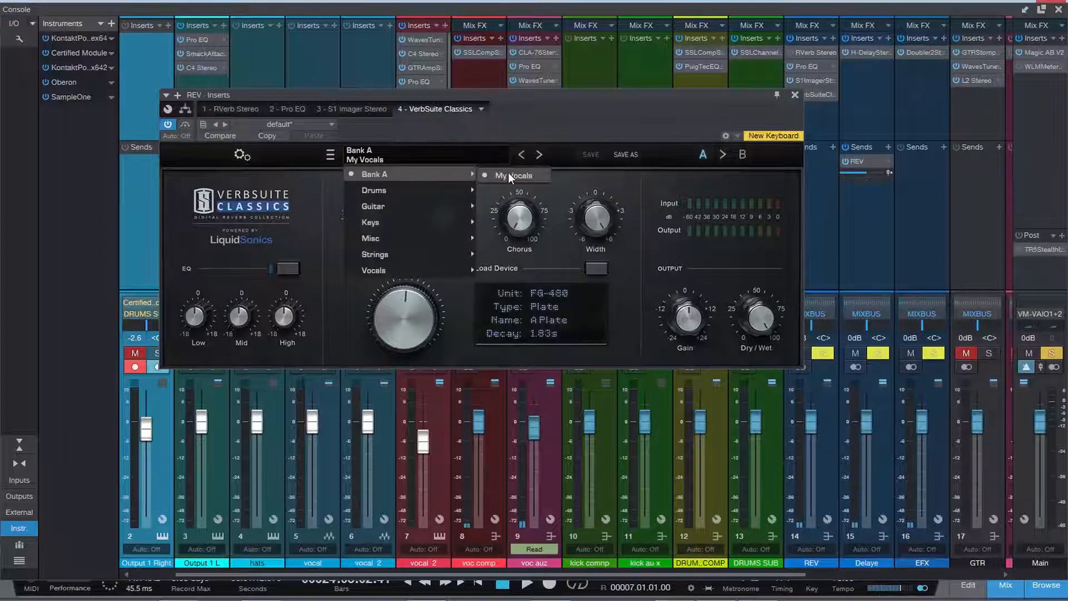
{"action": "left_click", "coordinate": [641, 266]}
{"action": "left_click", "coordinate": [596, 268]}
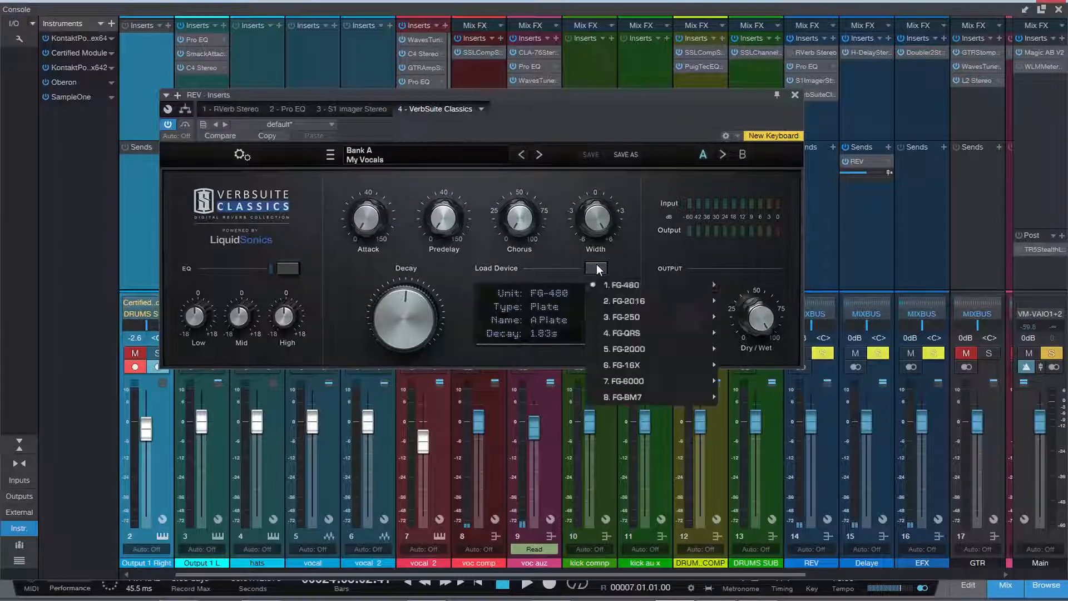
{"action": "mouse_move", "coordinate": [690, 286]}
{"action": "mouse_move", "coordinate": [759, 289]}
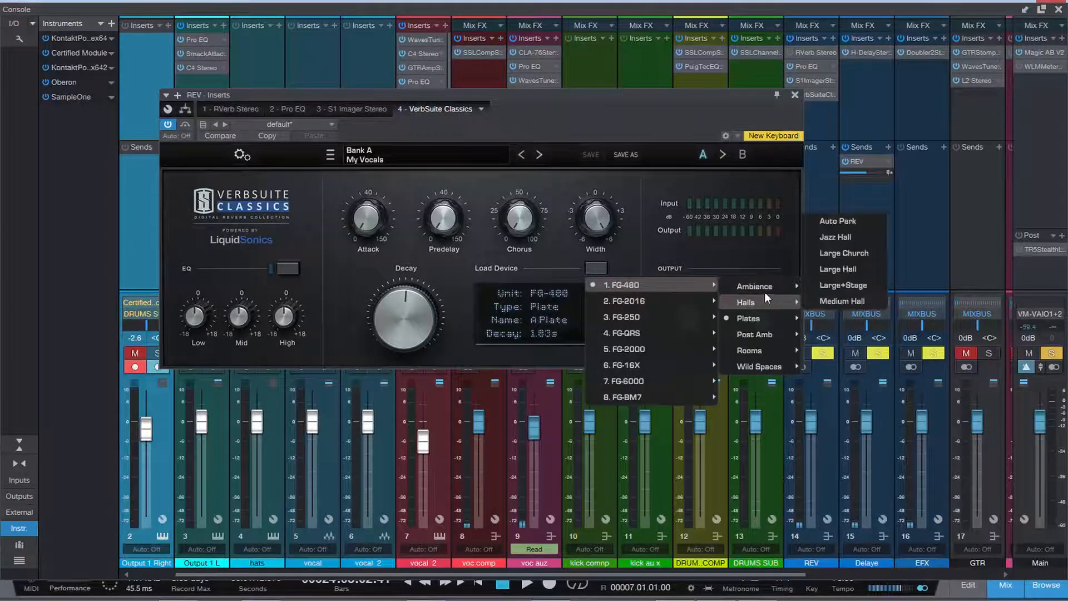
{"action": "left_click", "coordinate": [829, 286]}
{"action": "key", "text": "space"}
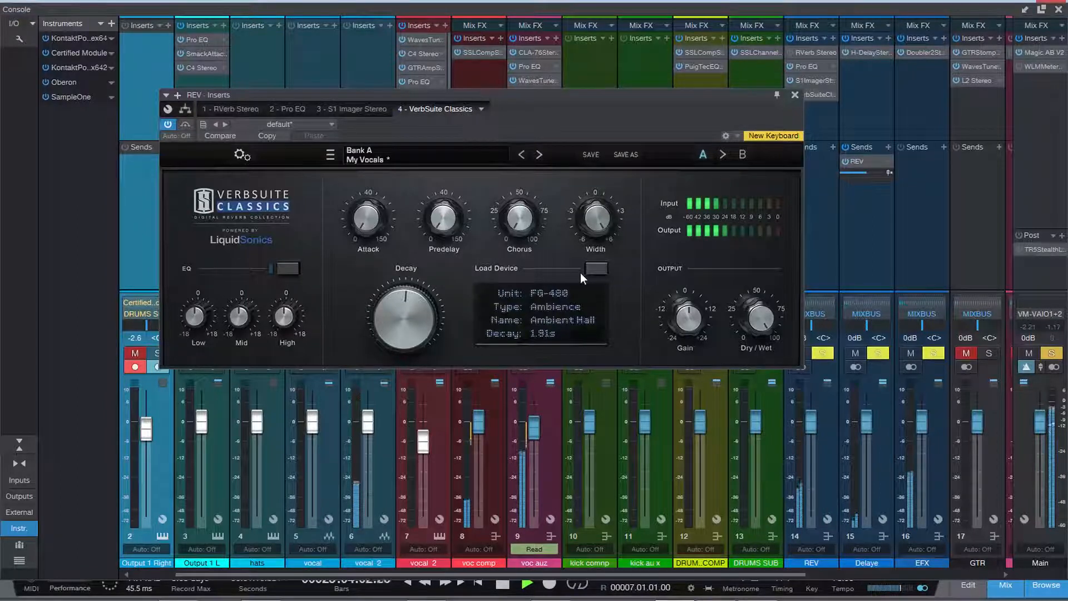
{"action": "key", "text": "space"}
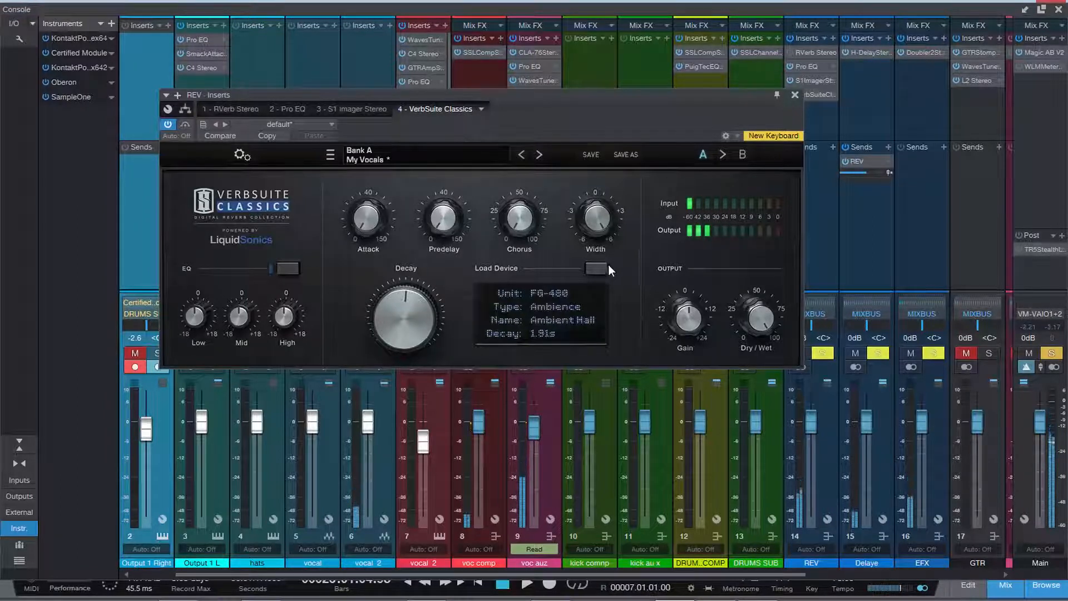
Load the Lg Chamber room of the FG-480 and audition it briefly on the vocals.
{"action": "left_click", "coordinate": [597, 268]}
{"action": "mouse_move", "coordinate": [630, 285]}
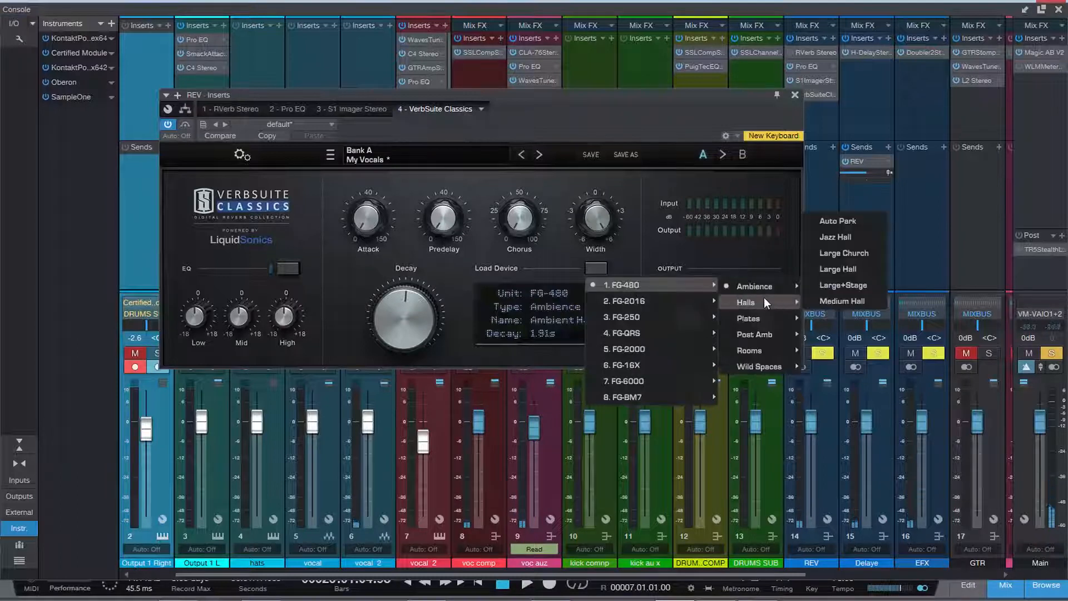
{"action": "mouse_move", "coordinate": [761, 289]}
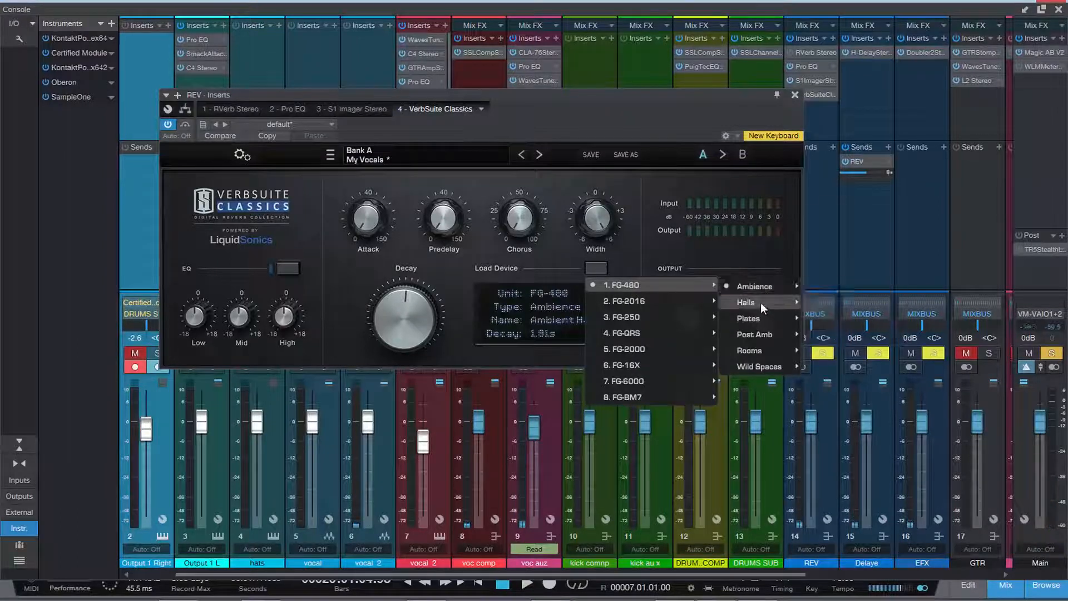
{"action": "mouse_move", "coordinate": [767, 351]}
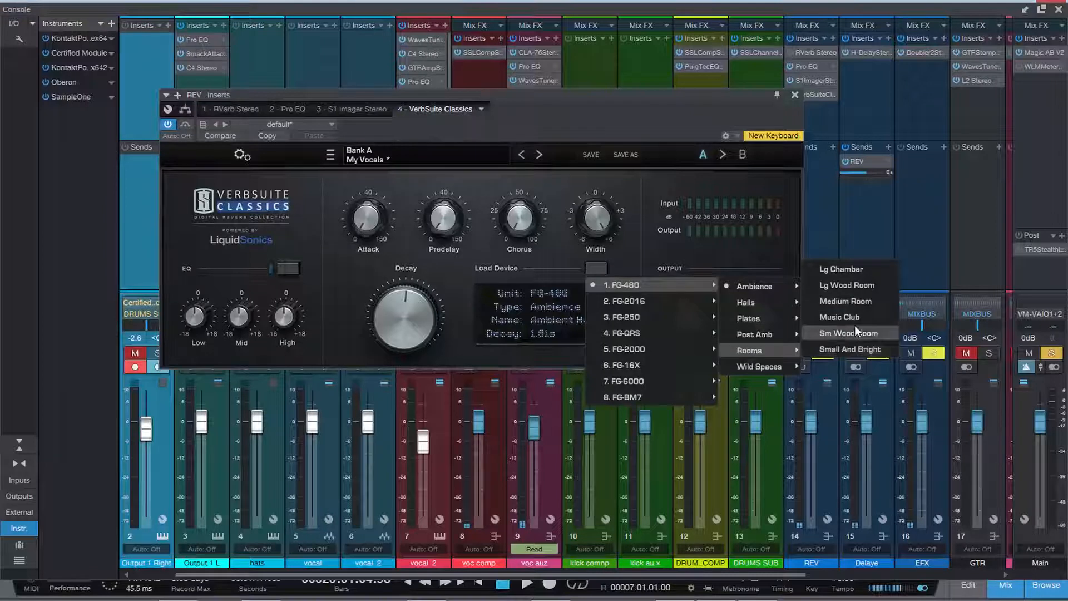
{"action": "left_click", "coordinate": [854, 269]}
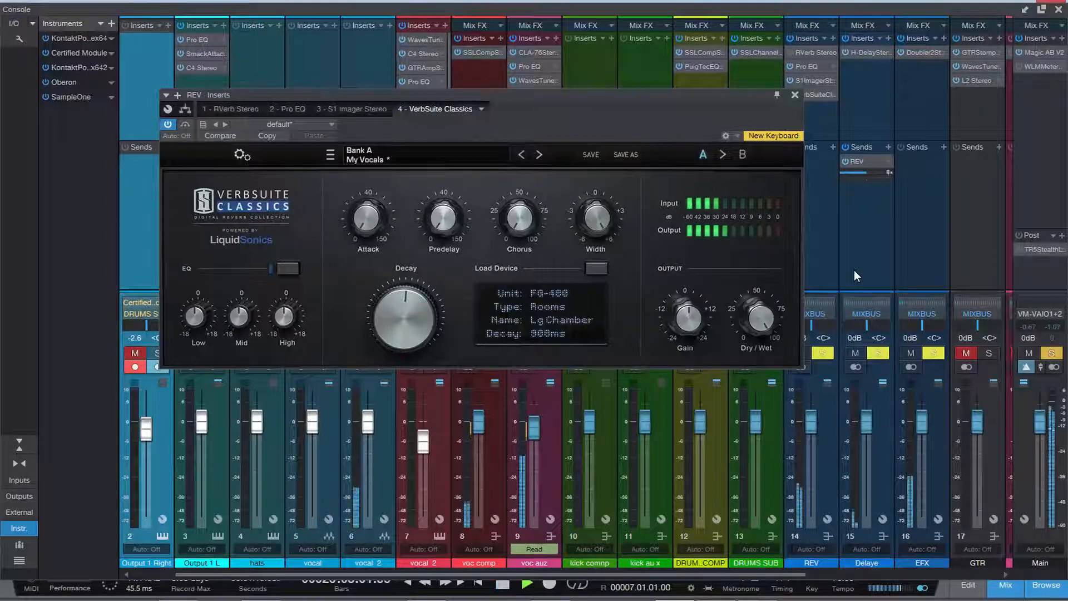
{"action": "key", "text": "space"}
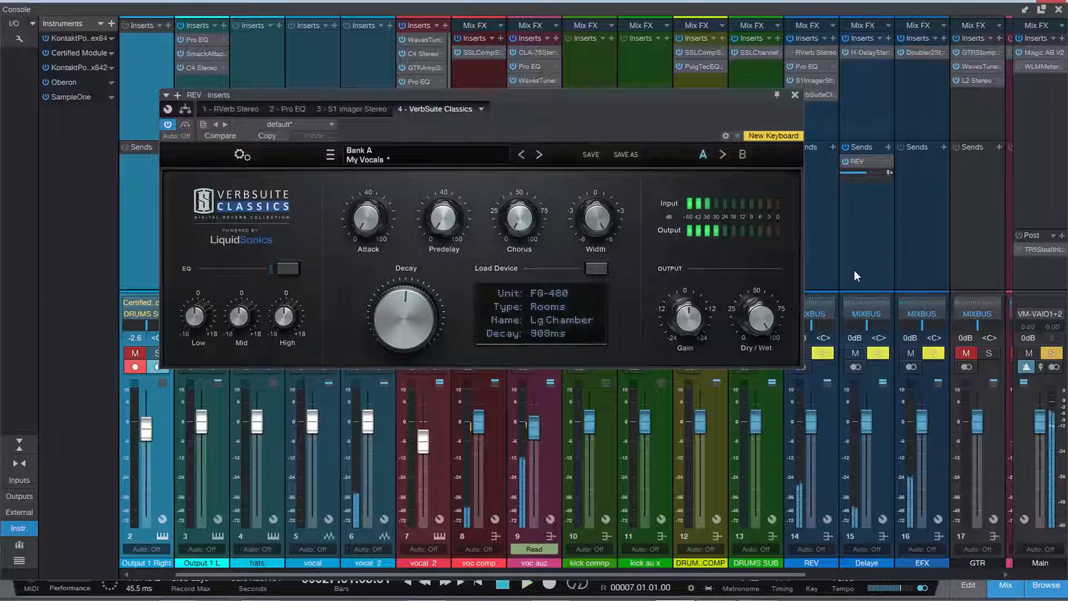
Try to load Grand Church from the FG-BM7's Spaces2 group, without locating its impulse response file.
{"action": "left_click", "coordinate": [594, 269]}
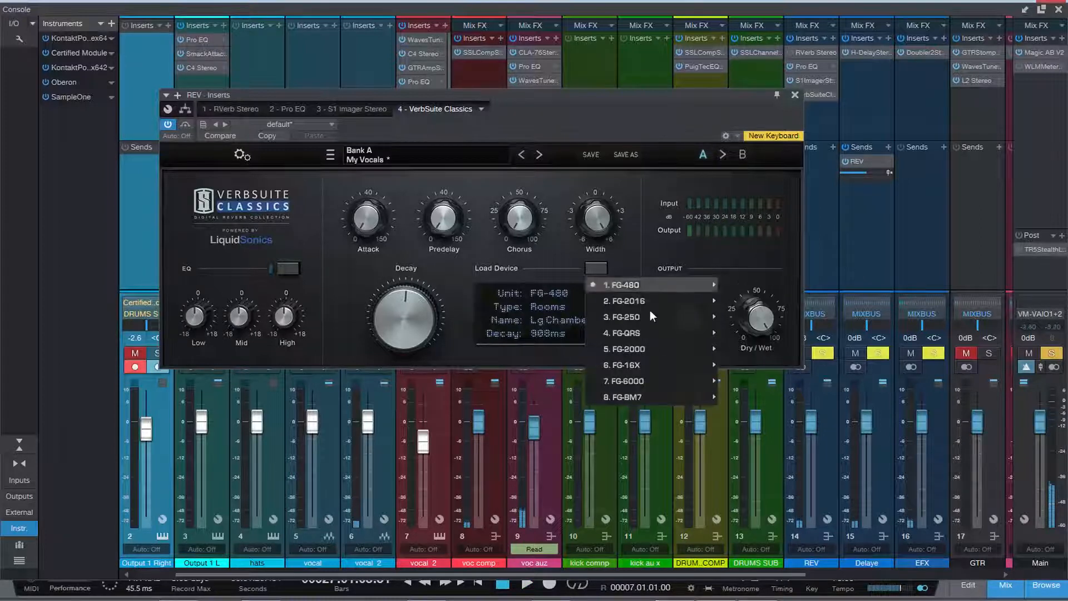
{"action": "mouse_move", "coordinate": [666, 400]}
{"action": "mouse_move", "coordinate": [756, 396]}
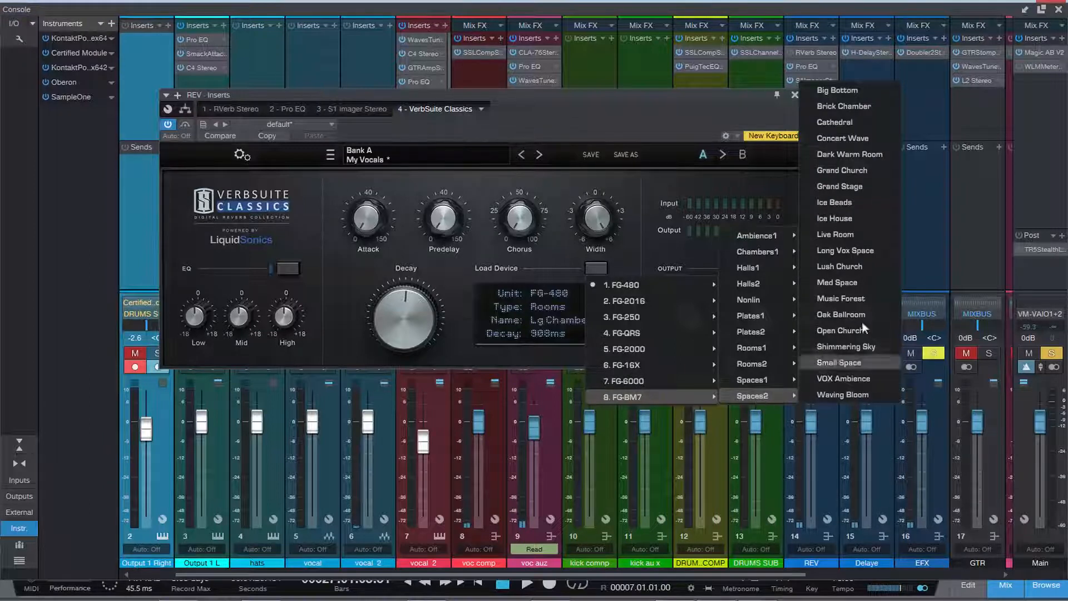
{"action": "left_click", "coordinate": [875, 172]}
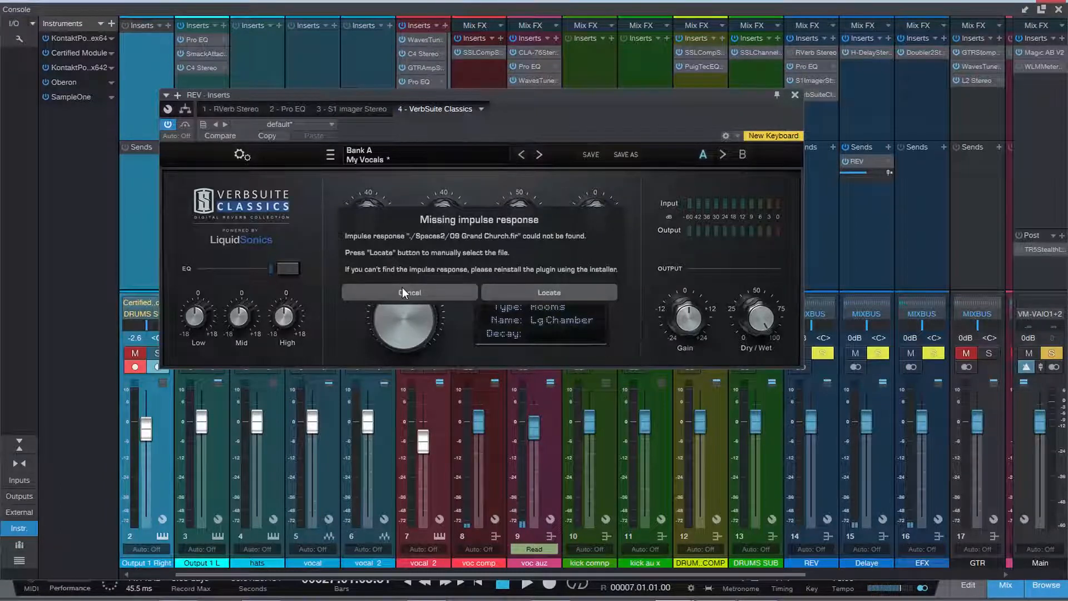
{"action": "left_click", "coordinate": [431, 285]}
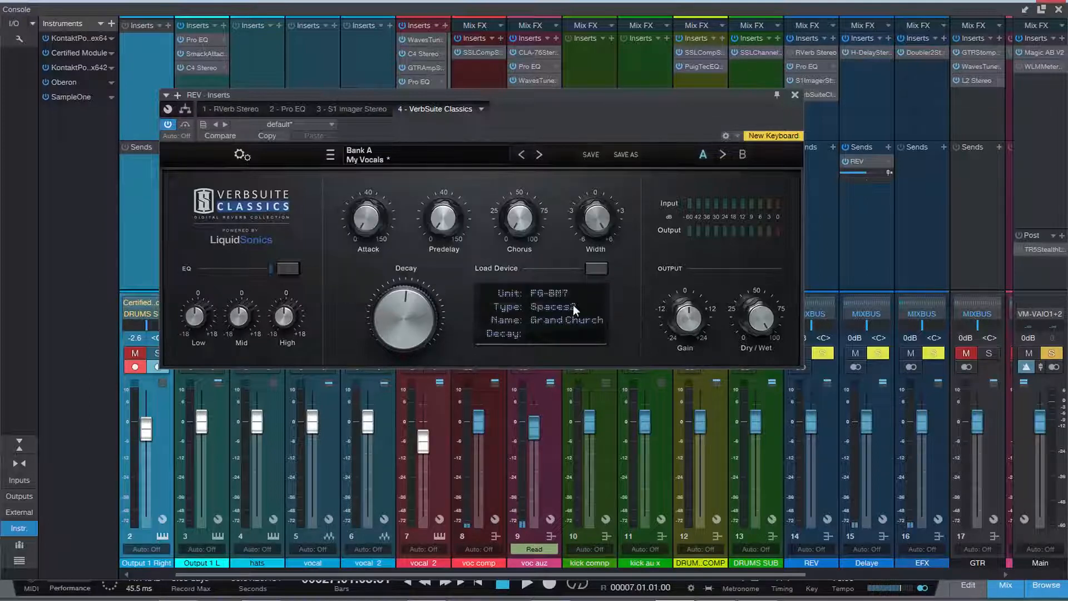
Try to load Dark Warm Room from the FG-BM7's Spaces2 group, again without locating its impulse response.
{"action": "left_click", "coordinate": [600, 269]}
{"action": "left_click", "coordinate": [539, 316]}
{"action": "left_click", "coordinate": [598, 268]}
{"action": "mouse_move", "coordinate": [721, 395]}
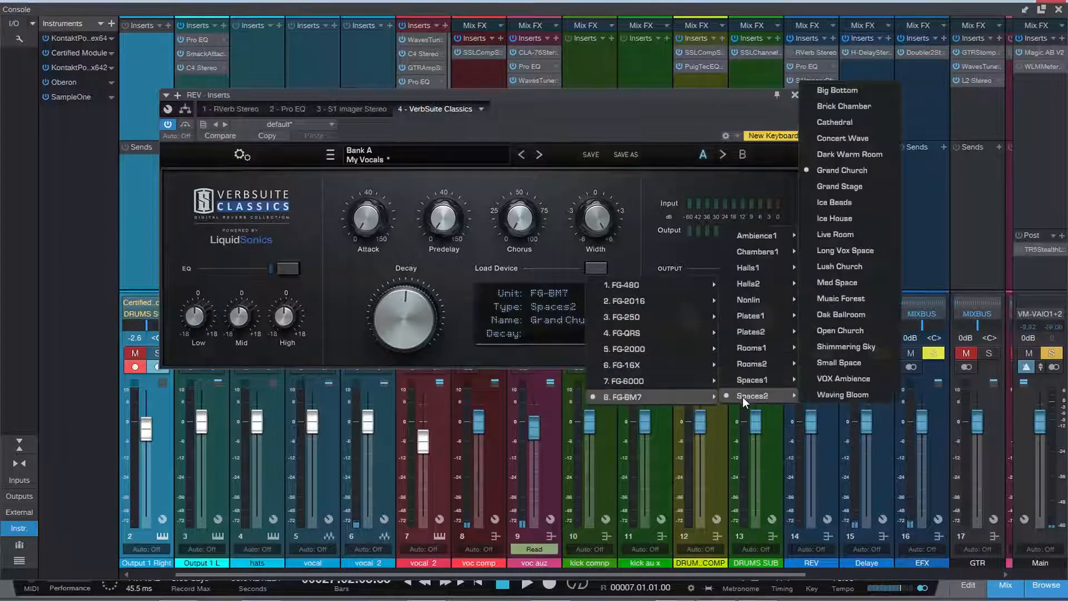
{"action": "left_click", "coordinate": [873, 156]}
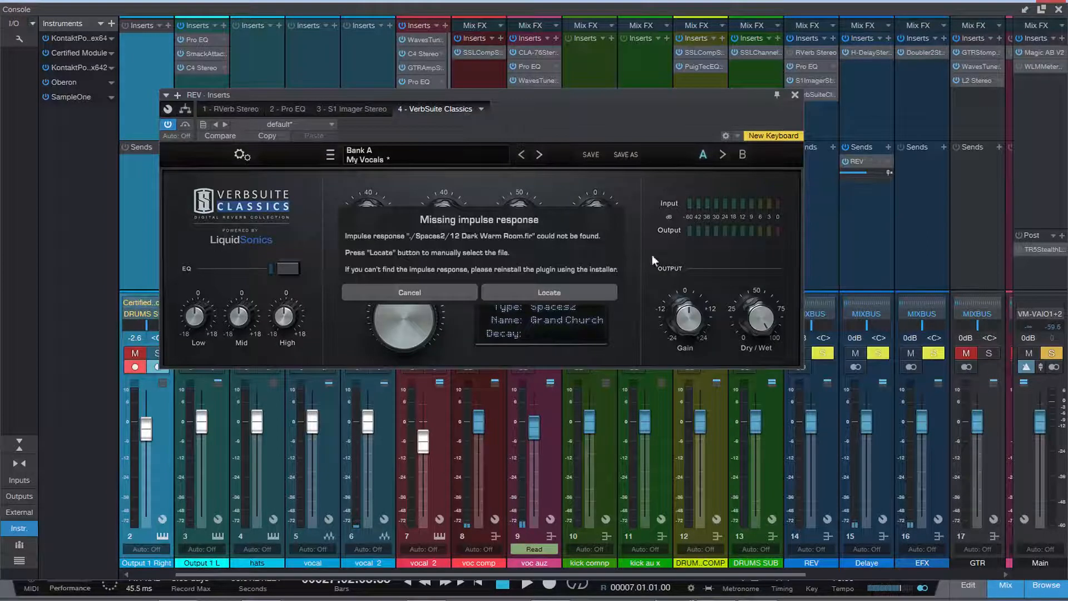
{"action": "left_click", "coordinate": [437, 296]}
Load Conga Lounge from the FG-6000 and start playback to audition it.
{"action": "left_click", "coordinate": [591, 266]}
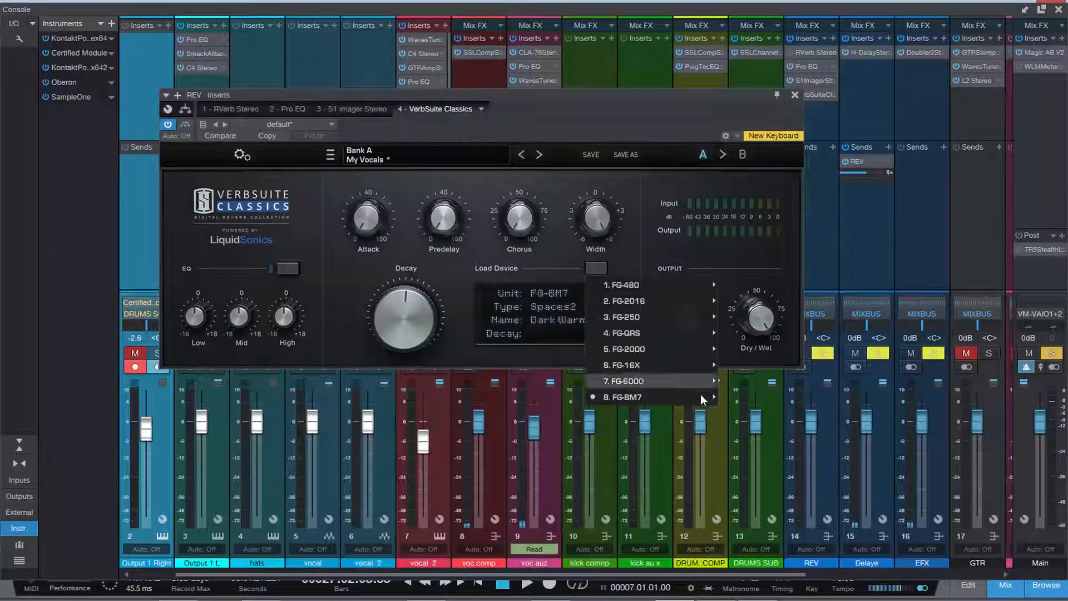
{"action": "mouse_move", "coordinate": [700, 393]}
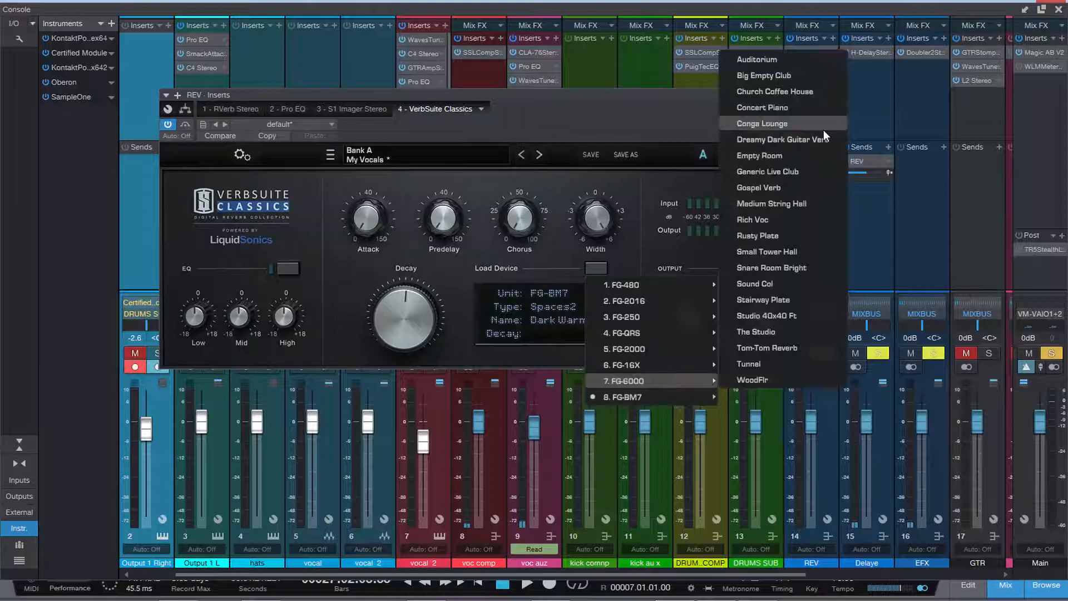
{"action": "left_click", "coordinate": [822, 127]}
{"action": "key", "text": "space"}
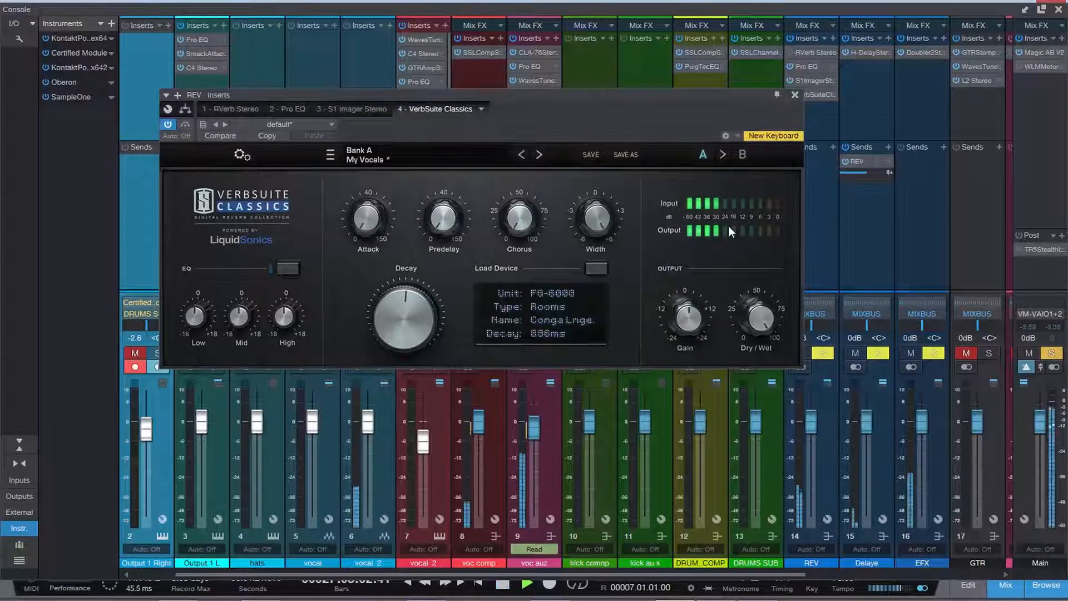
Switch the reverb to the FG-6000's Auditorium while the vocals keep playing.
{"action": "left_click", "coordinate": [593, 269]}
{"action": "mouse_move", "coordinate": [674, 381]}
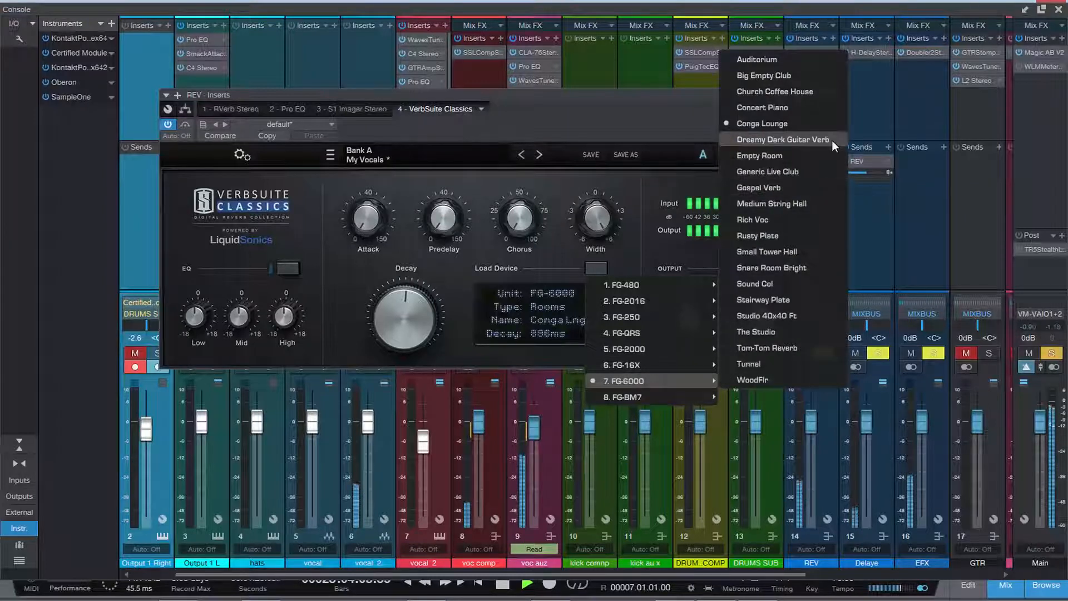
{"action": "left_click", "coordinate": [803, 60]}
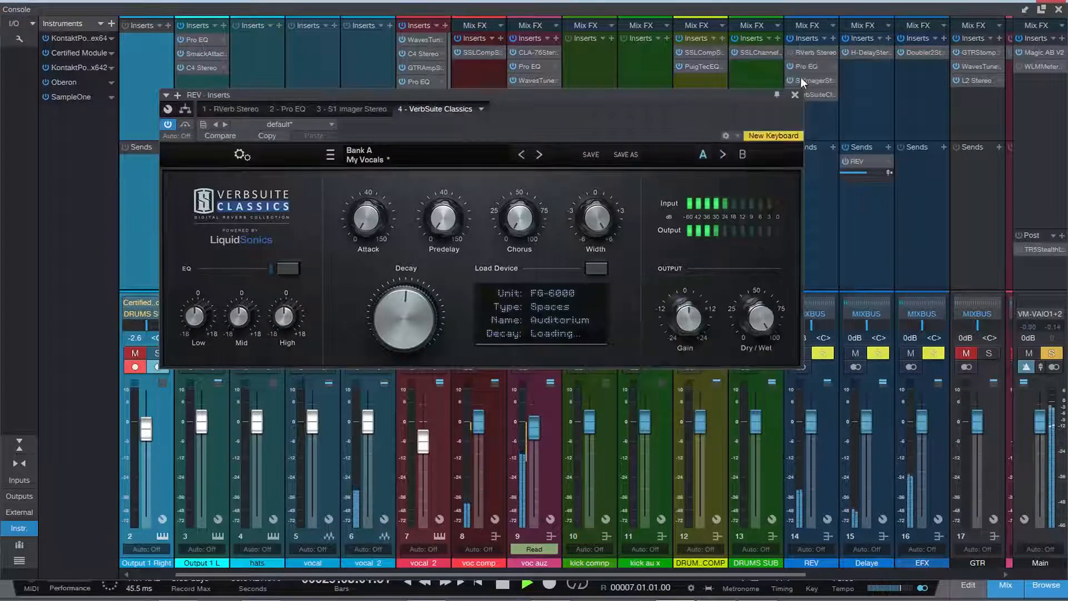
Look through the FG-16X types during playback and load Dark Init from its Non-Lin group.
{"action": "left_click", "coordinate": [597, 269]}
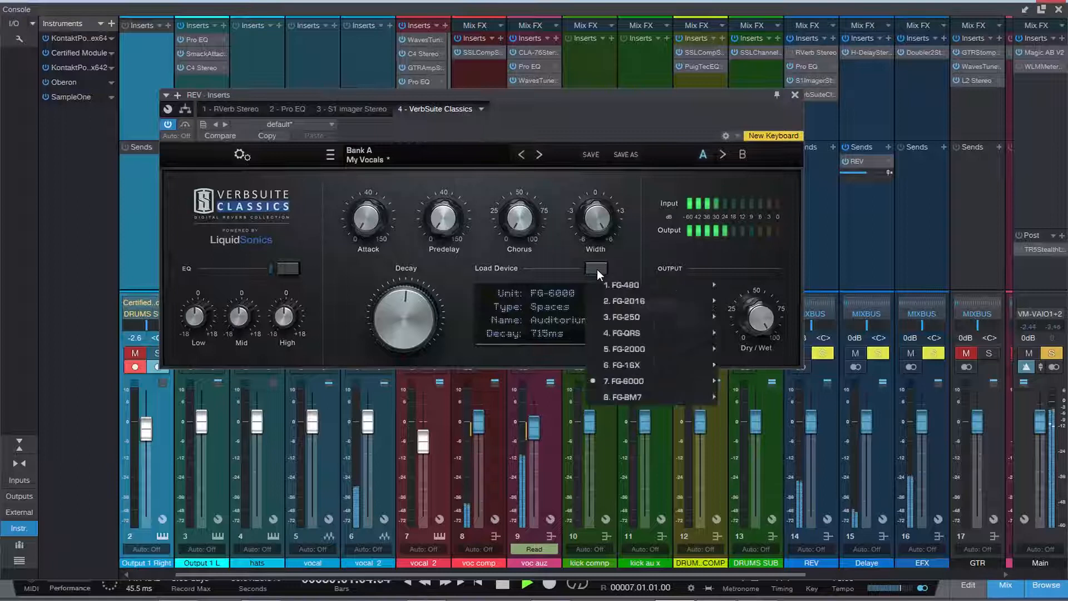
{"action": "mouse_move", "coordinate": [670, 363]}
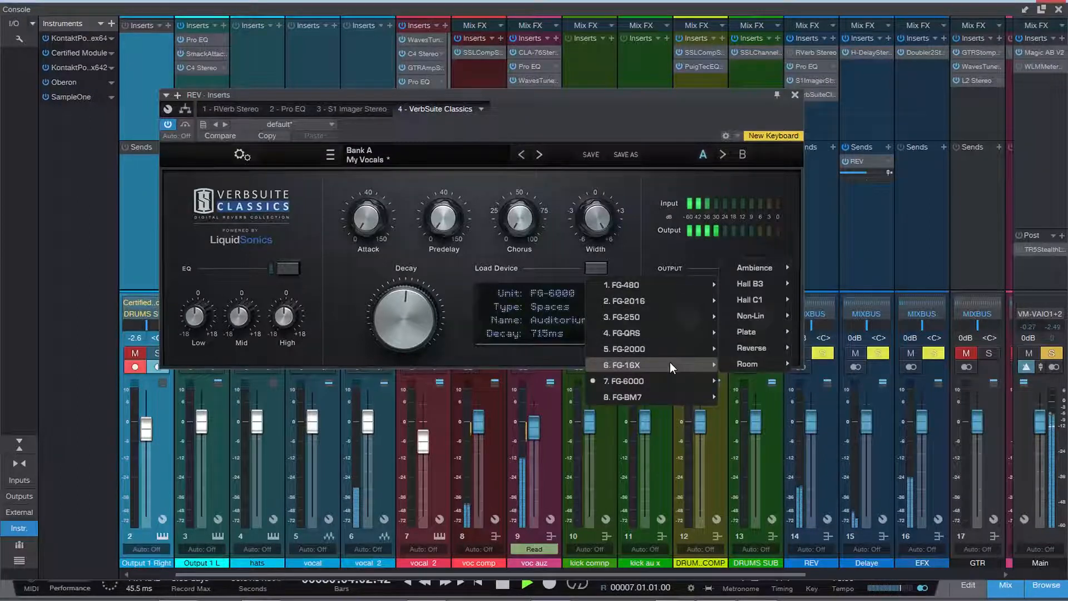
{"action": "mouse_move", "coordinate": [770, 353]}
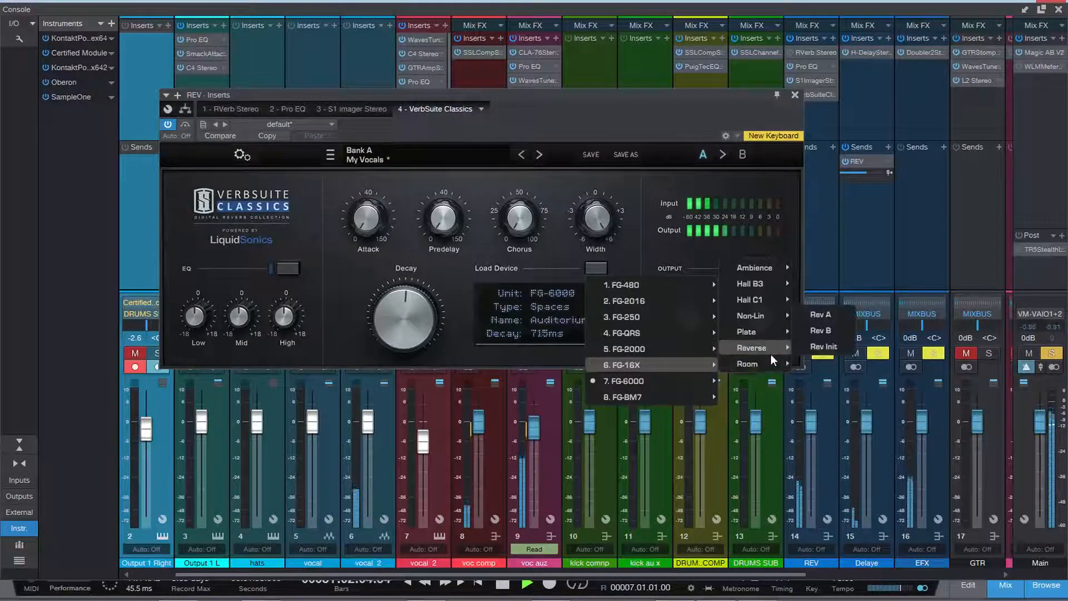
{"action": "mouse_move", "coordinate": [786, 315]}
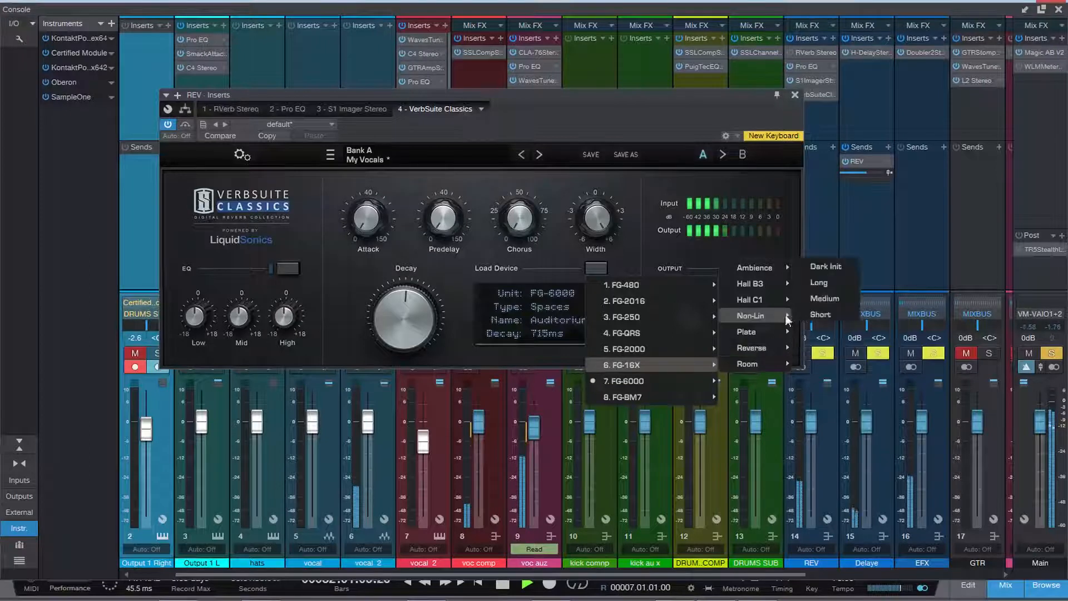
{"action": "left_click", "coordinate": [828, 267]}
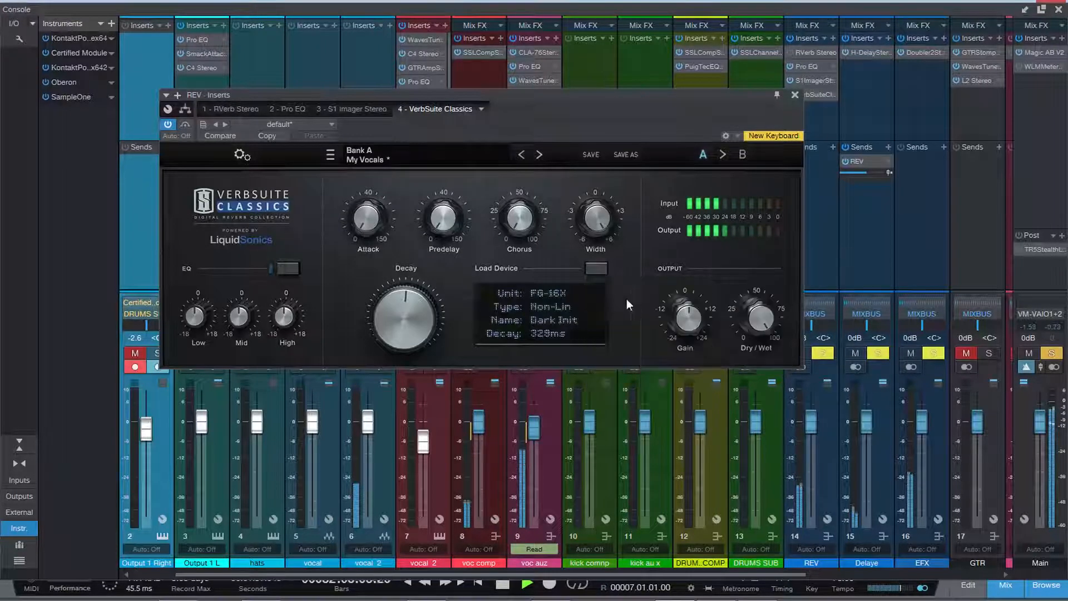
Compare the FG-2000's Reverb C and Reverb A options and load Rev A 1.9s.
{"action": "left_click", "coordinate": [596, 270]}
{"action": "mouse_move", "coordinate": [754, 332]}
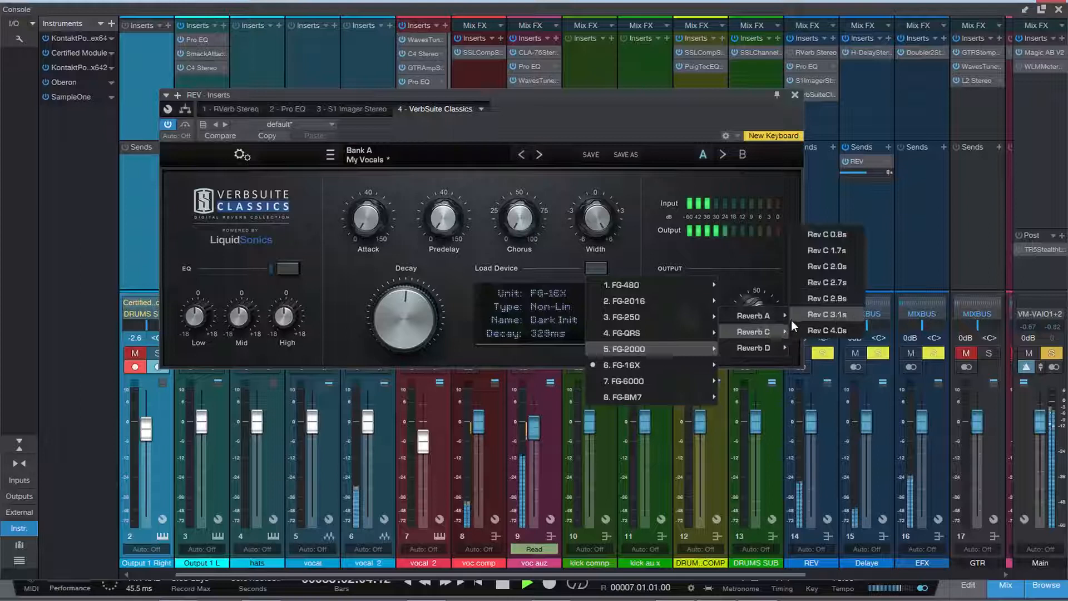
{"action": "mouse_move", "coordinate": [780, 315]}
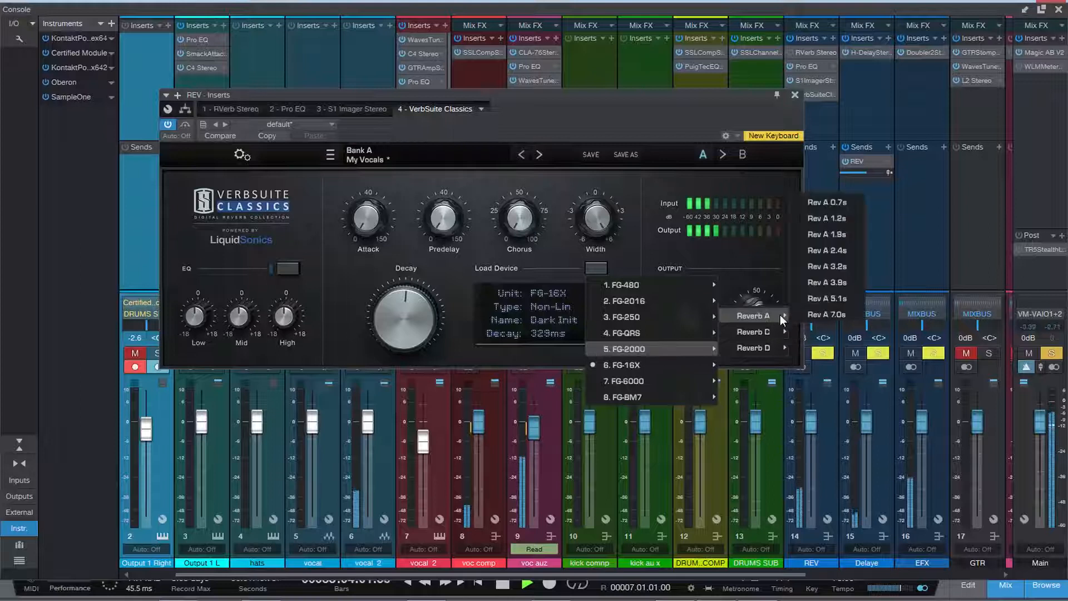
{"action": "left_click", "coordinate": [828, 233]}
Examine the spaces offered by the FG-QRS and the FG-480 categories in the device list.
{"action": "left_click", "coordinate": [598, 270]}
{"action": "mouse_move", "coordinate": [651, 337]}
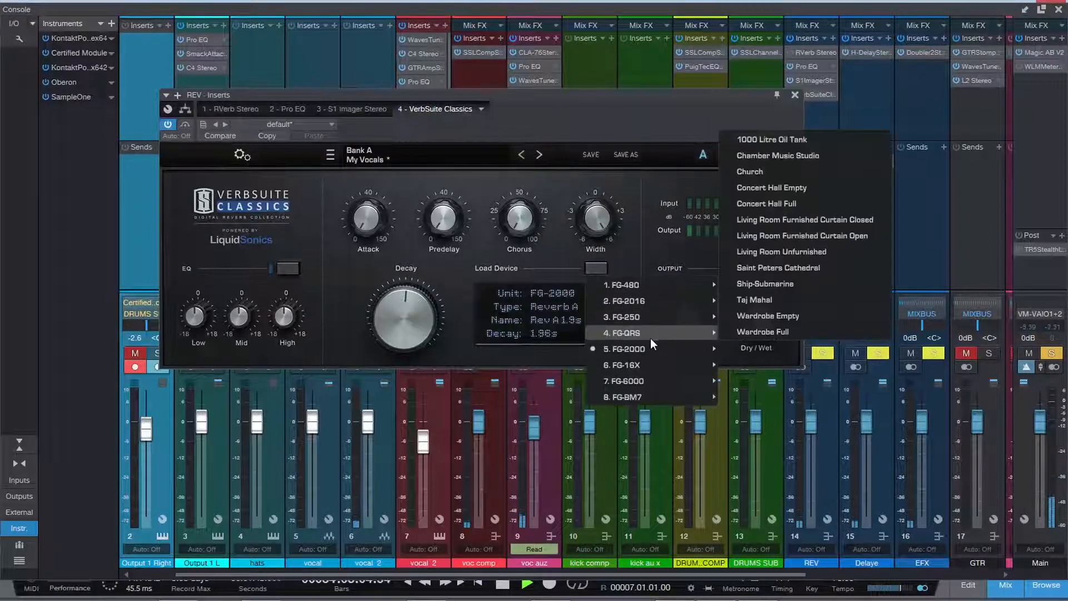
{"action": "mouse_move", "coordinate": [661, 285]}
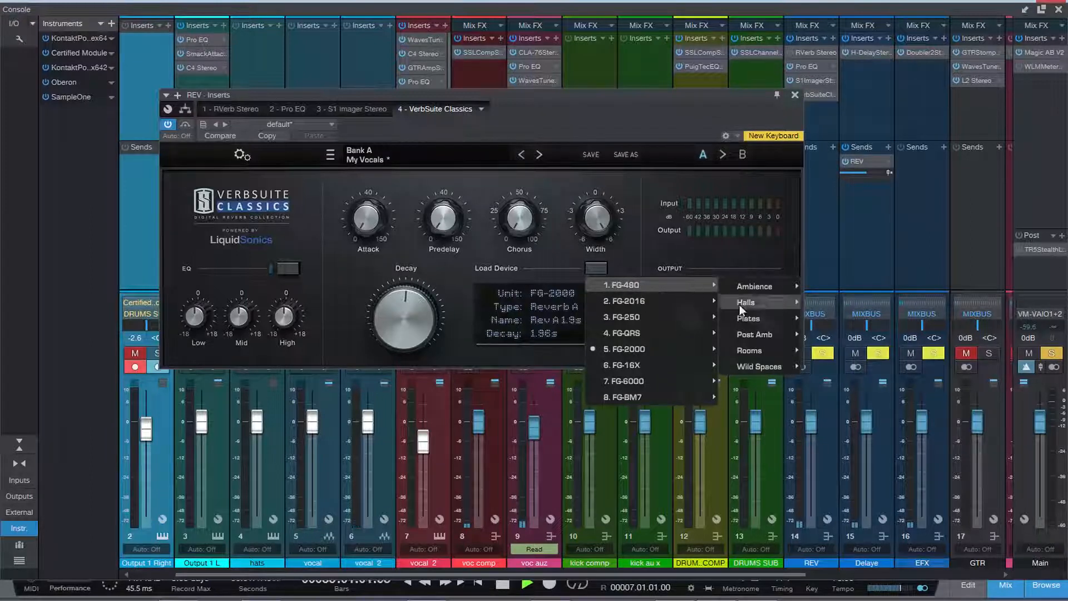
Dismiss the device list, close the console, and keep the song open by cancelling the save prompt.
{"action": "left_click", "coordinate": [1058, 8]}
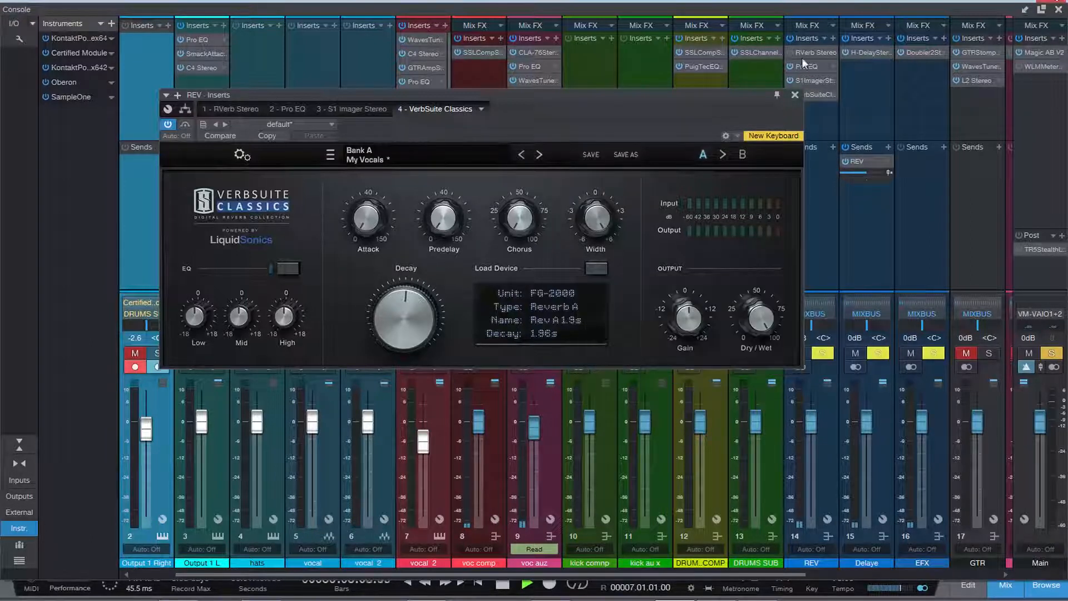
{"action": "left_click", "coordinate": [1059, 9]}
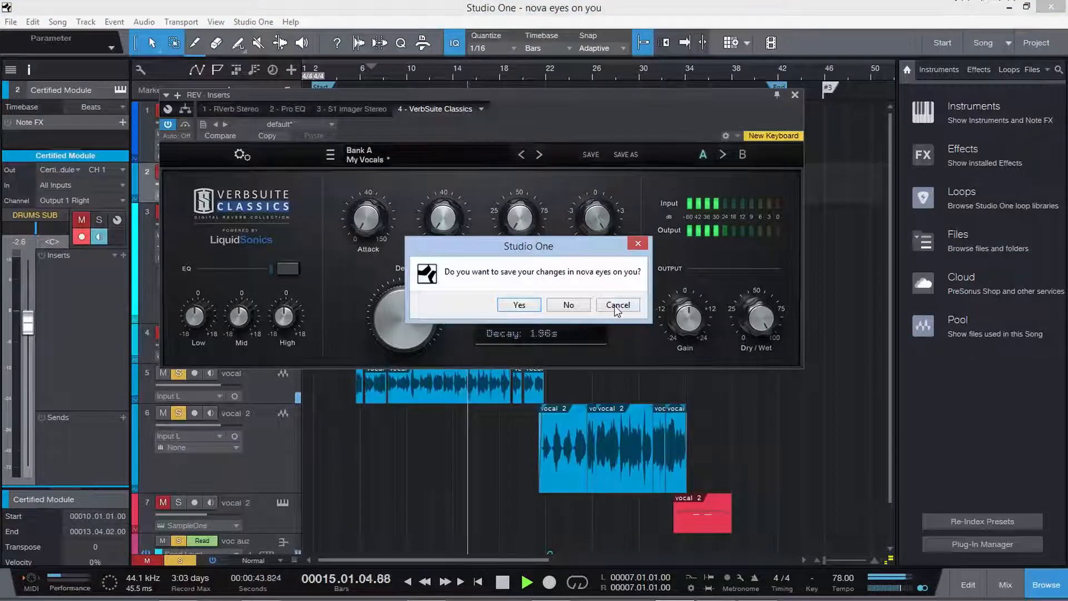
{"action": "left_click", "coordinate": [616, 305]}
Reload the My Vocals preset from Bank A and close the REV bus insert window.
{"action": "left_click", "coordinate": [330, 155]}
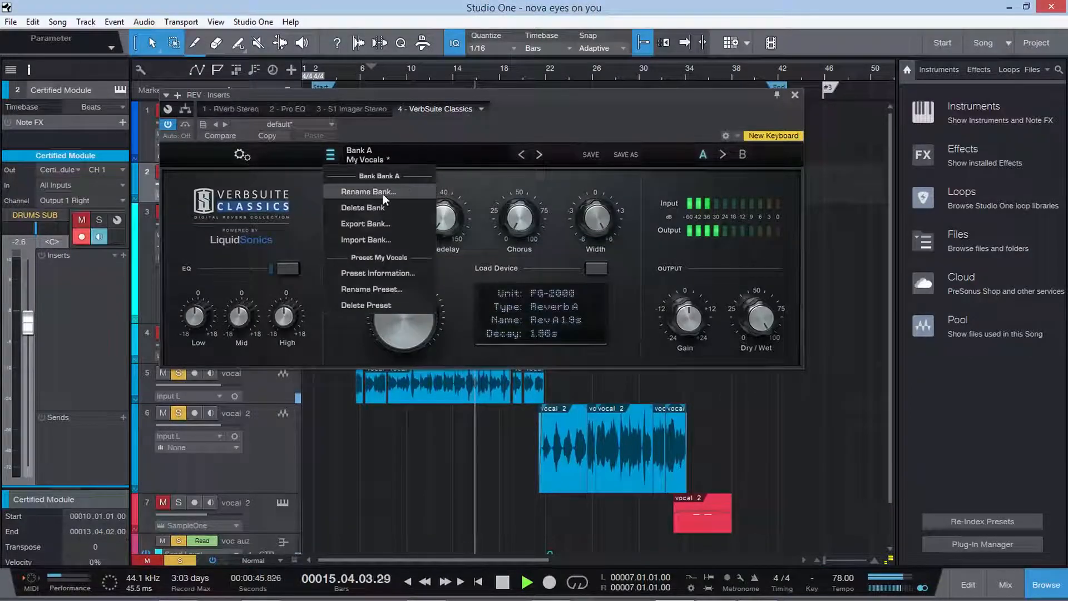
{"action": "left_click", "coordinate": [409, 151]}
{"action": "mouse_move", "coordinate": [407, 177]}
{"action": "left_click", "coordinate": [510, 177]}
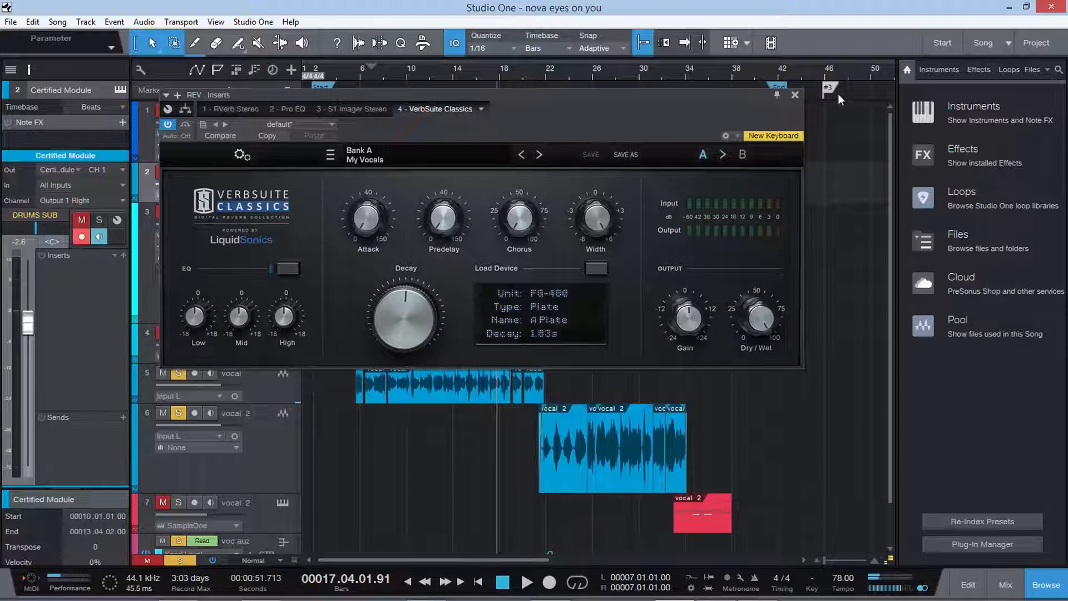
{"action": "left_click", "coordinate": [795, 96]}
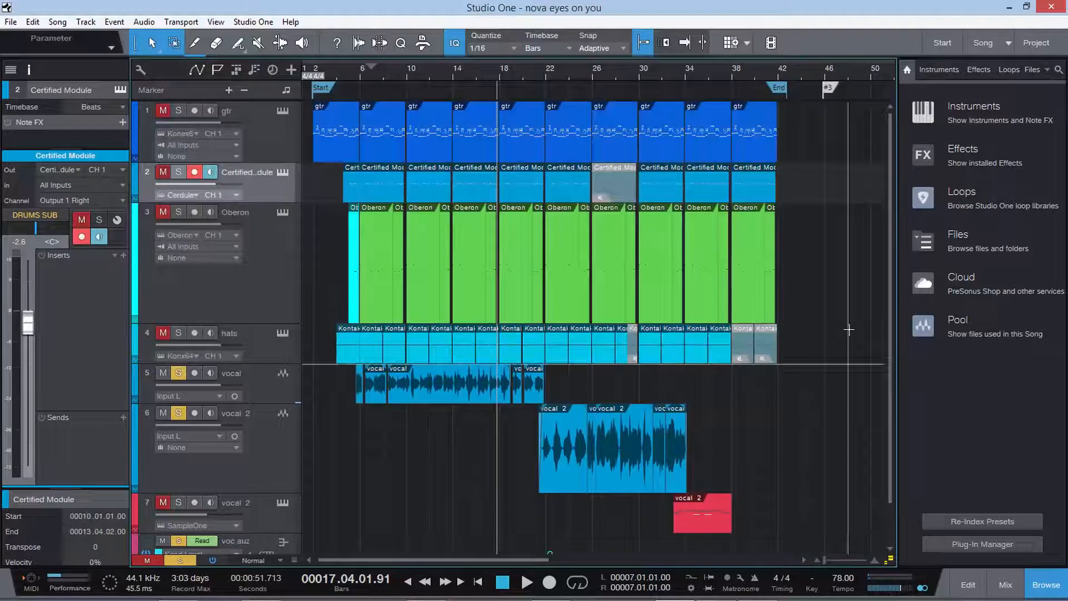
Open the Virtual Mix Rack from the MIXBUS inserts in the console, pin its window, and close the console.
{"action": "left_click", "coordinate": [1005, 584]}
{"action": "left_click_drag", "start_coordinate": [921, 576], "coordinate": [1001, 575]}
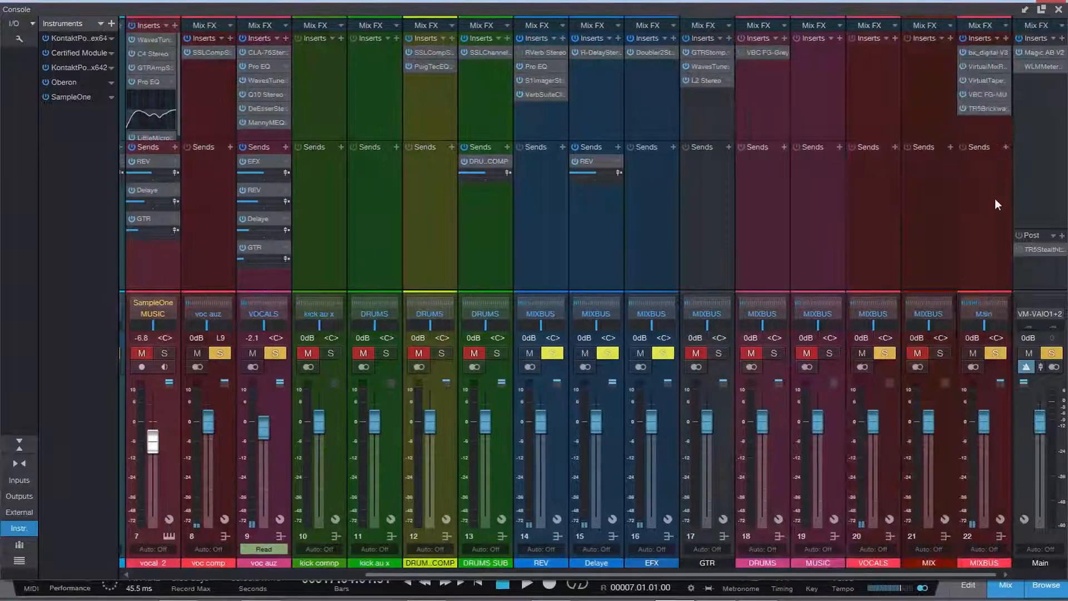
{"action": "left_click", "coordinate": [987, 66]}
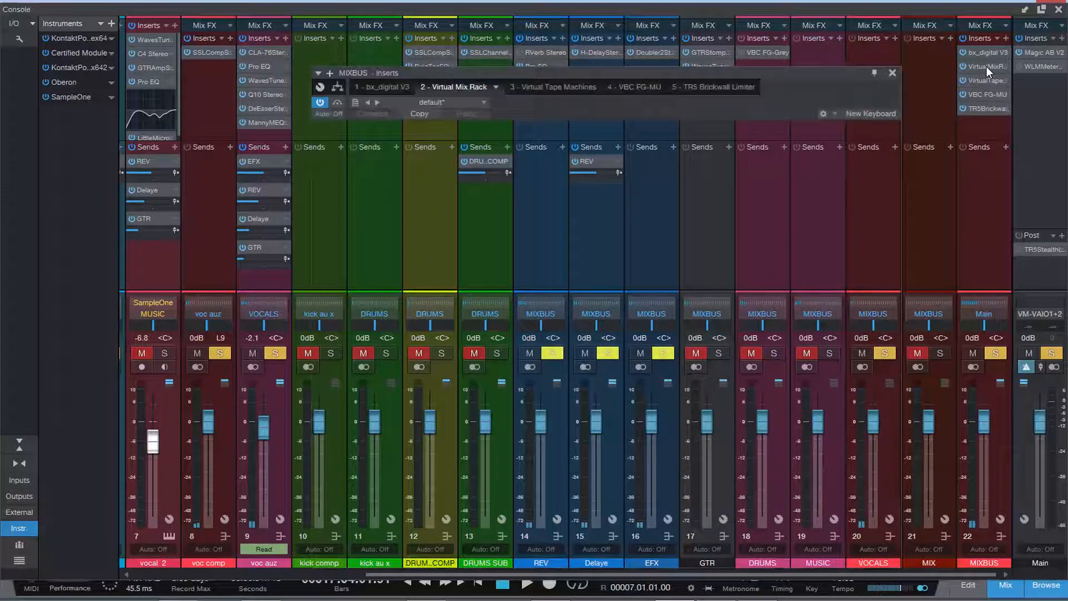
{"action": "left_click", "coordinate": [873, 73]}
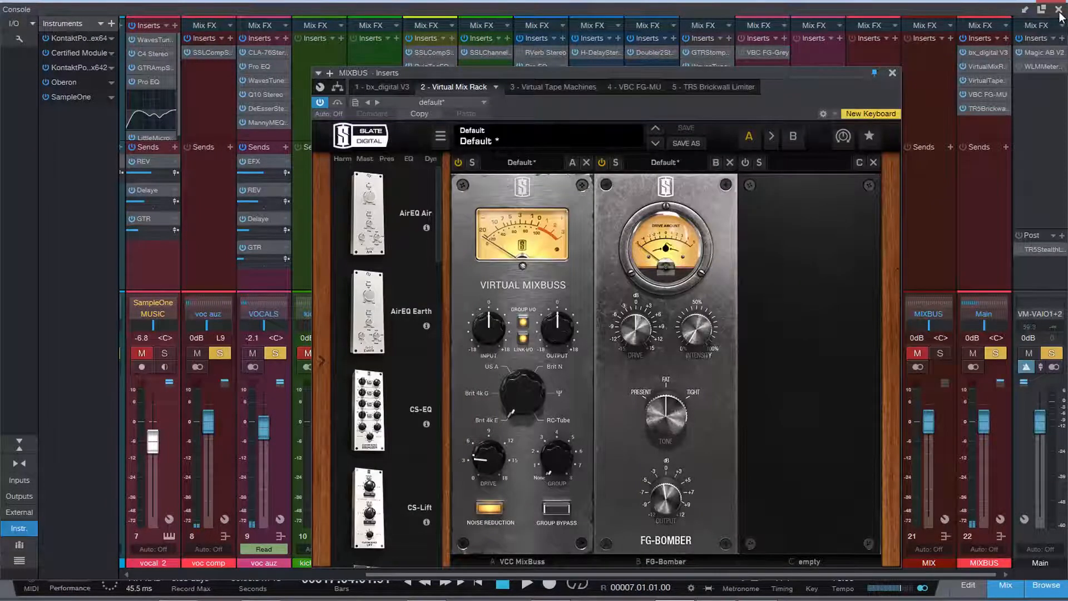
{"action": "left_click", "coordinate": [1059, 9]}
Clear all track mutes and solos and play the song with the Virtual Mix Rack switched off.
{"action": "left_click", "coordinate": [147, 560]}
{"action": "left_click", "coordinate": [180, 561]}
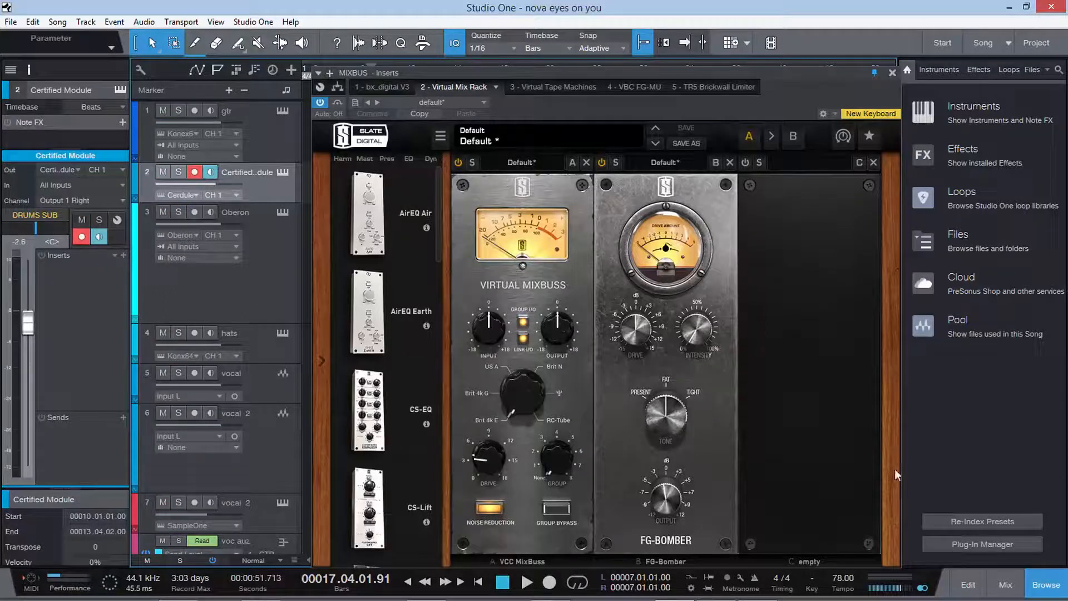
{"action": "left_click", "coordinate": [320, 103]}
{"action": "left_click_drag", "start_coordinate": [414, 75], "coordinate": [557, 74]}
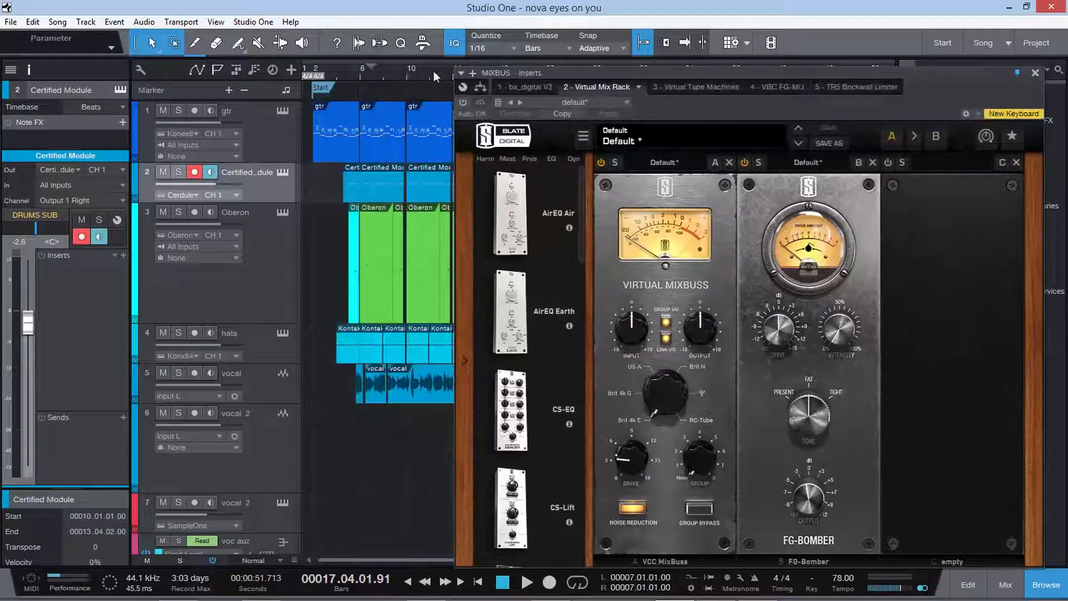
{"action": "key", "text": "space"}
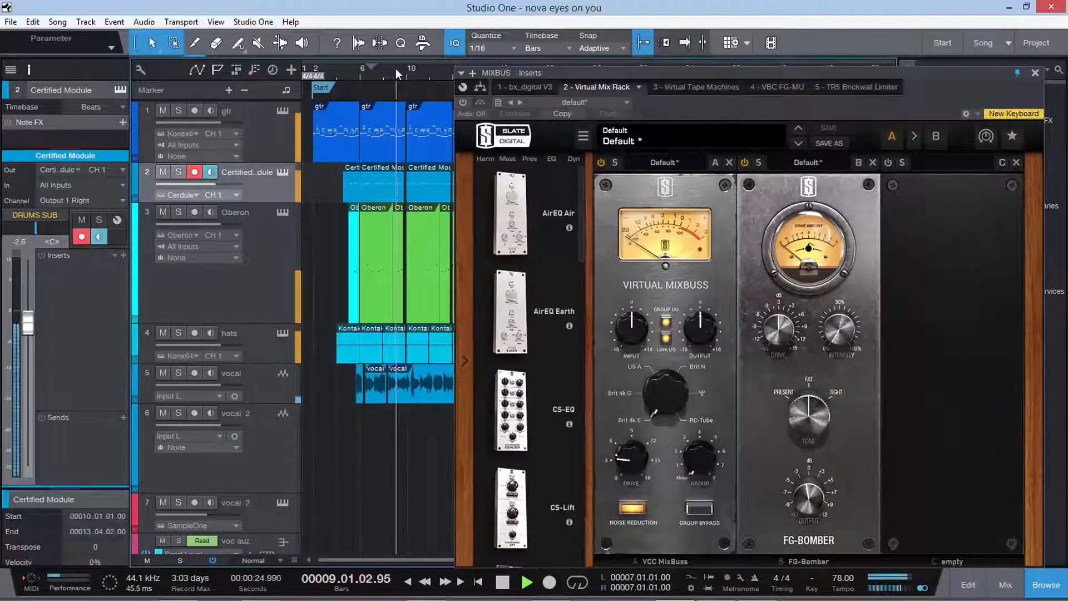
Return to the console, open Virtual Tape Machines on the MIXBUS, and switch it off.
{"action": "left_click", "coordinate": [1006, 594]}
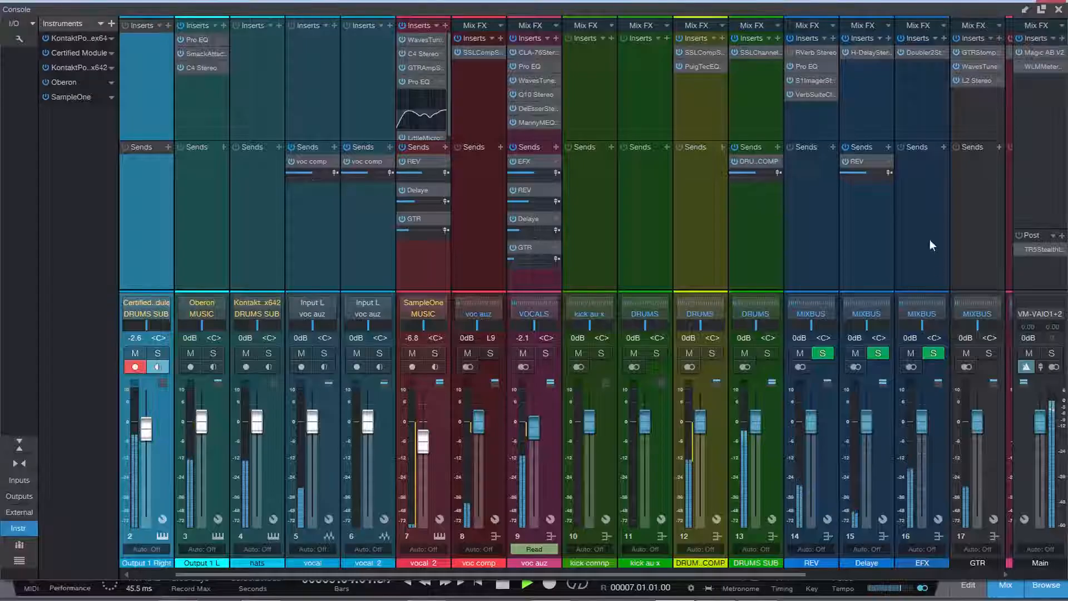
{"action": "left_click_drag", "start_coordinate": [797, 575], "coordinate": [998, 575]}
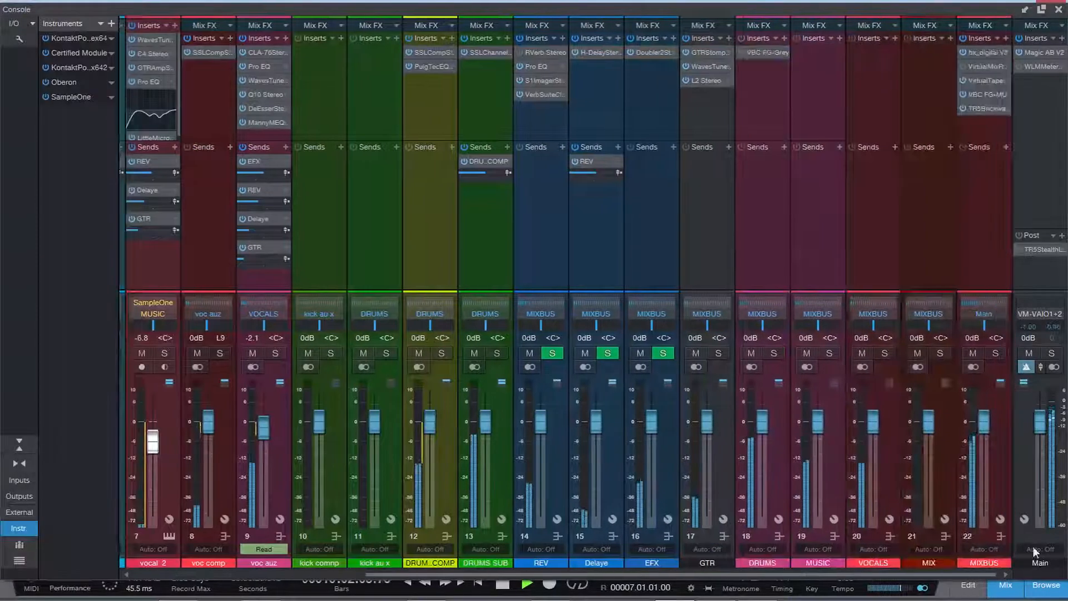
{"action": "double_click", "coordinate": [980, 79]}
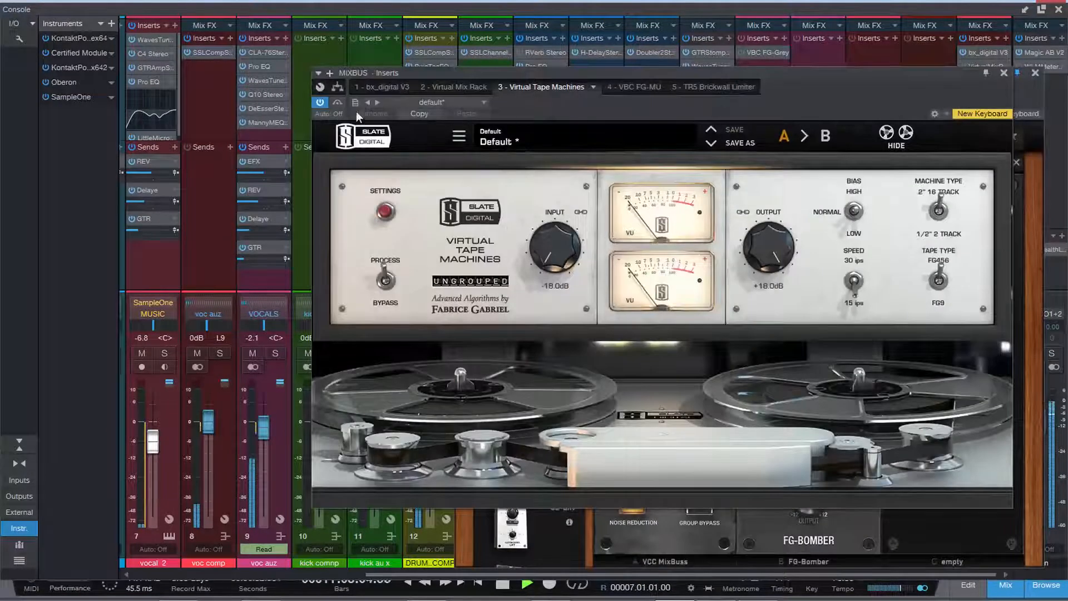
{"action": "left_click", "coordinate": [323, 104]}
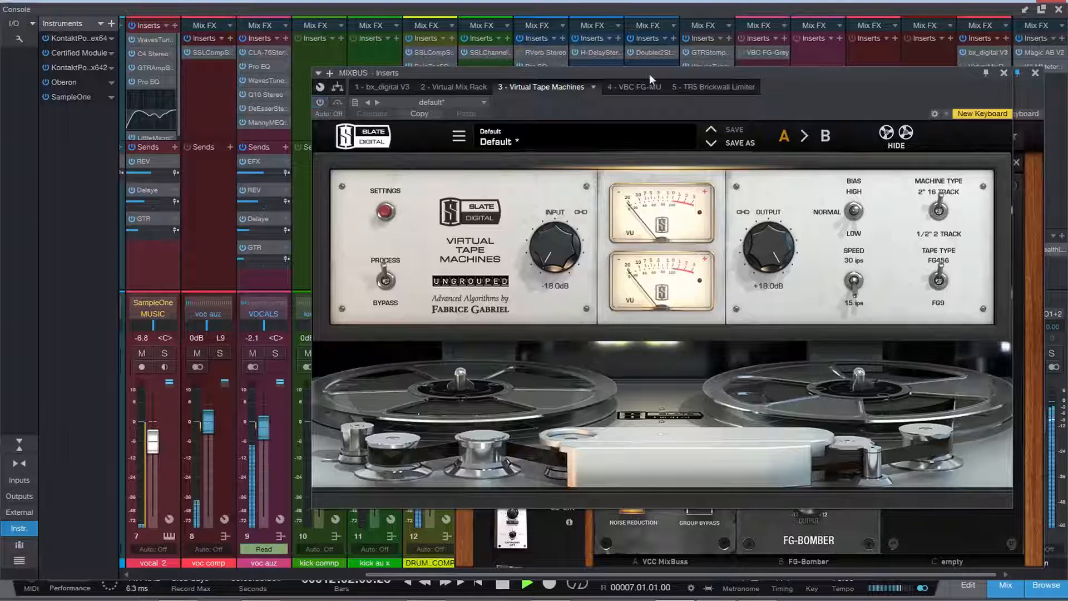
Open the VBC FG-MU on the MIXBUS and arrange the insert windows so the whole Virtual Mix Rack is in view.
{"action": "left_click_drag", "start_coordinate": [704, 71], "coordinate": [333, 72]}
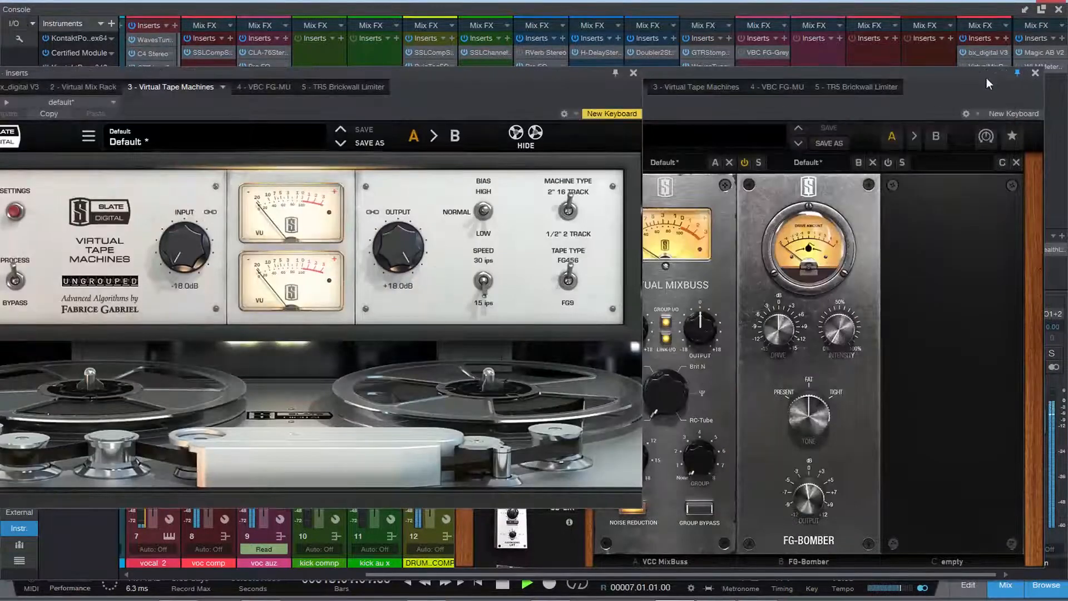
{"action": "left_click_drag", "start_coordinate": [986, 79], "coordinate": [915, 198]}
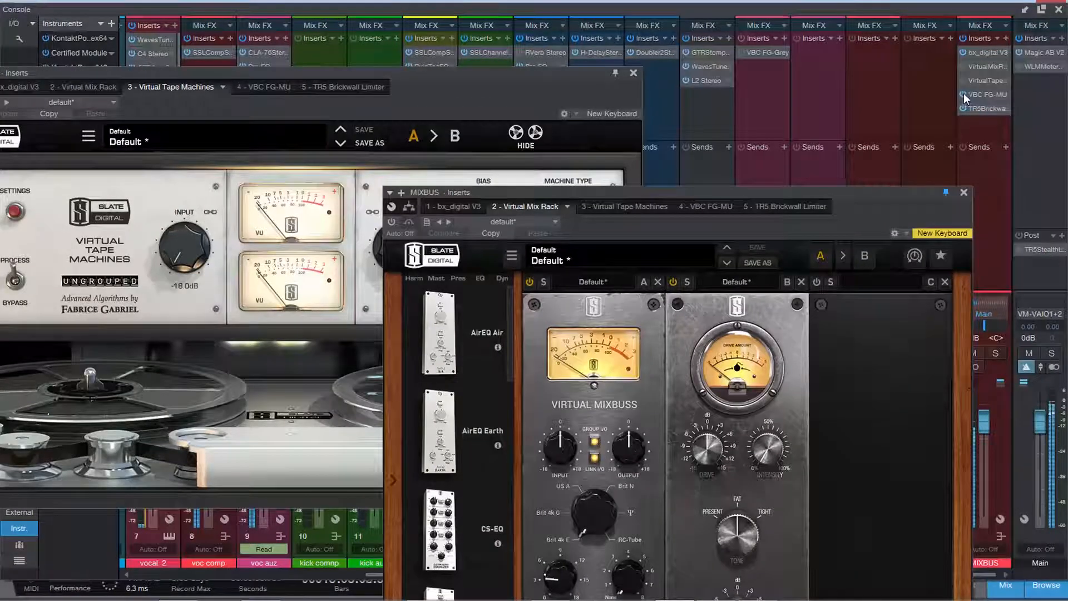
{"action": "left_click", "coordinate": [980, 93]}
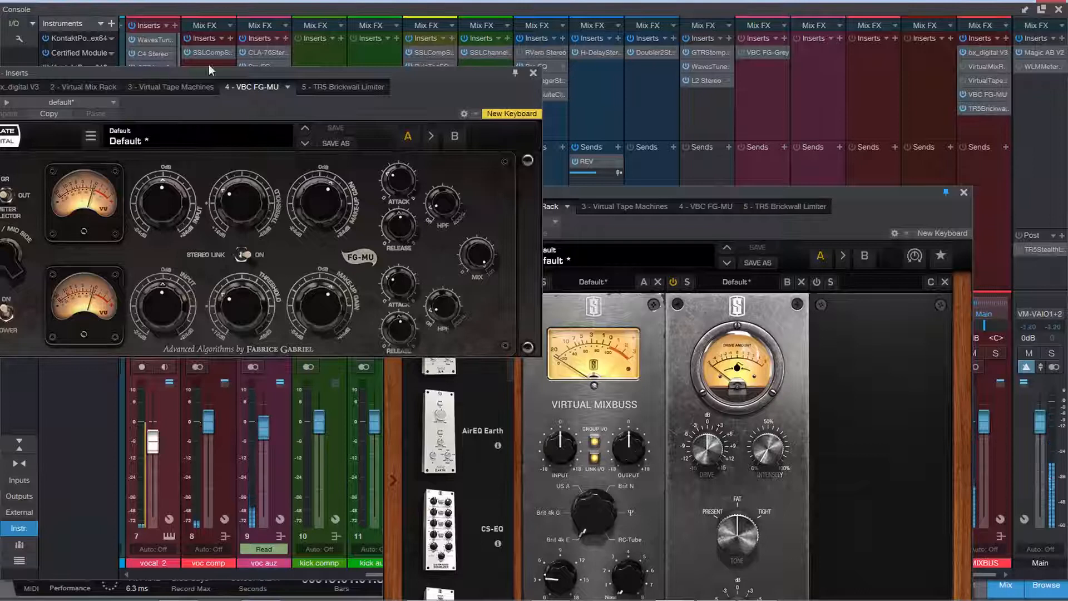
{"action": "left_click_drag", "start_coordinate": [209, 73], "coordinate": [319, 49]}
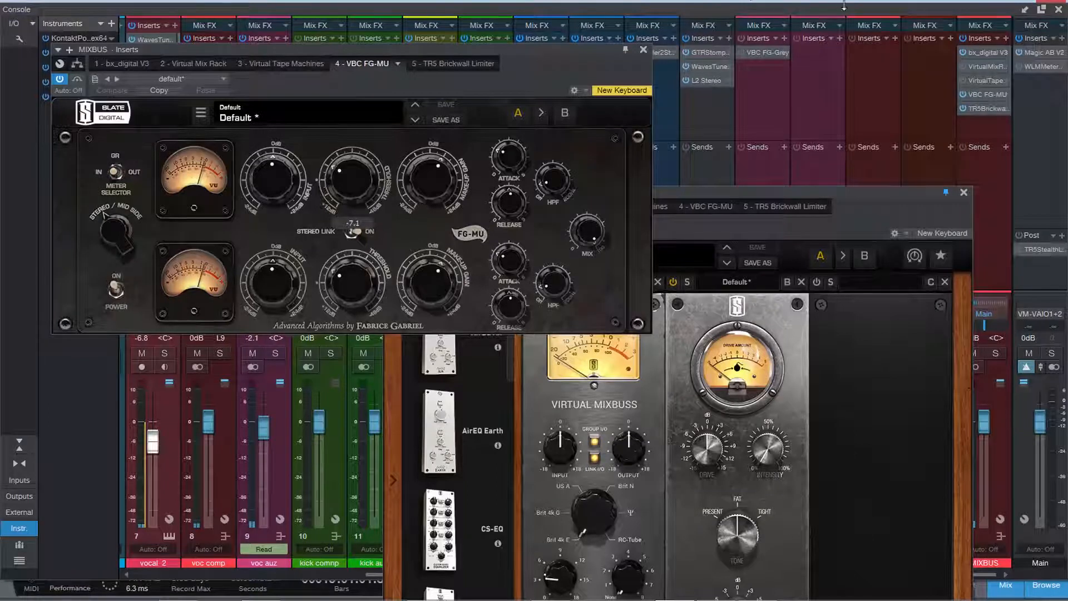
{"action": "left_click_drag", "start_coordinate": [779, 192], "coordinate": [645, 89]}
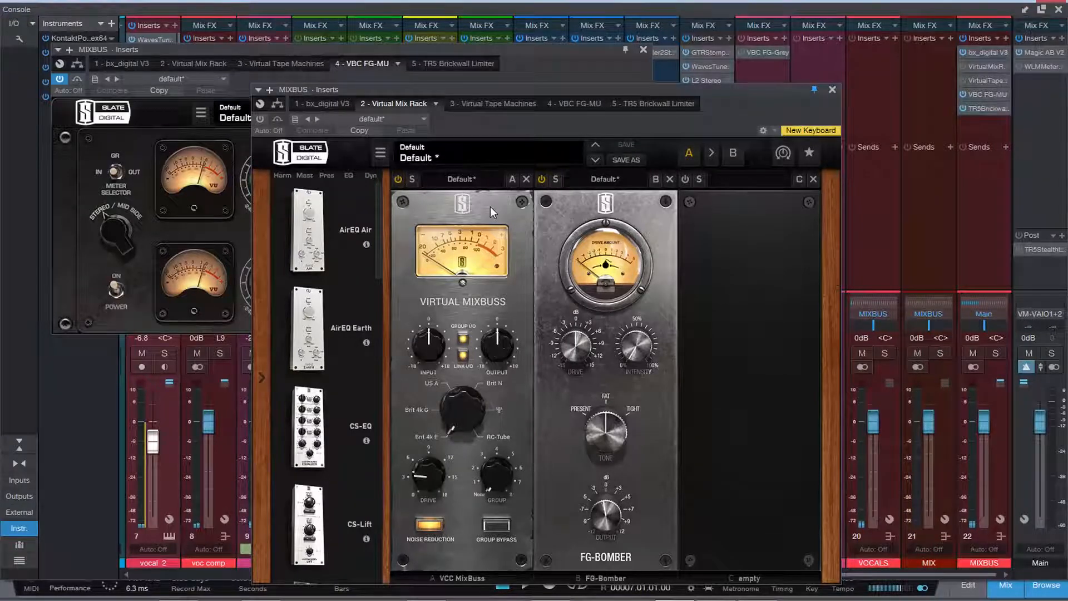
Switch the Virtual Mix Rack back on, compare it with its bypassed sound, and close its window.
{"action": "left_click", "coordinate": [262, 119]}
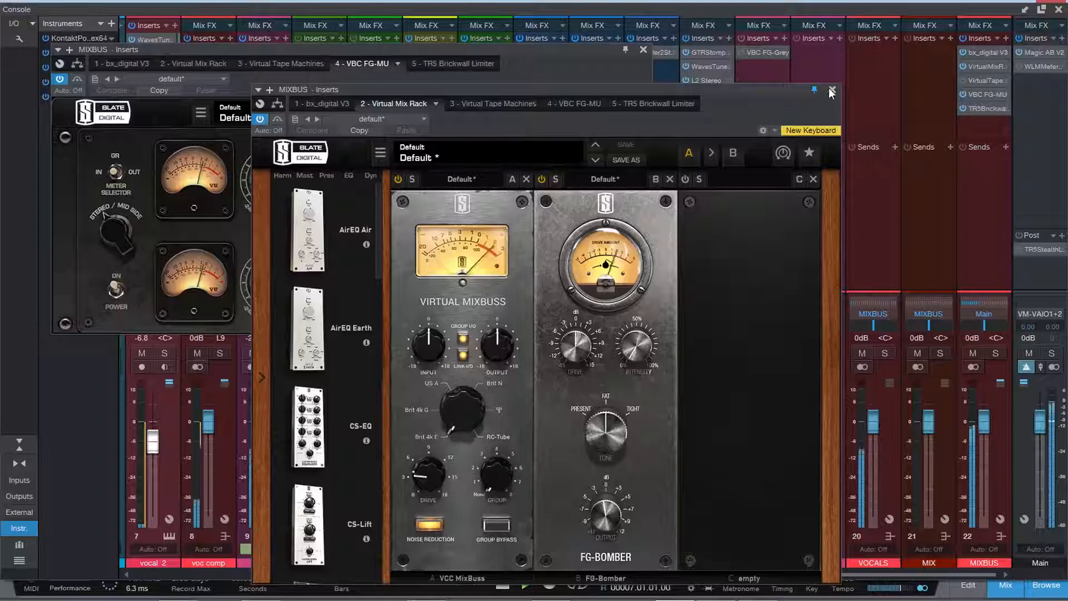
{"action": "left_click", "coordinate": [278, 118]}
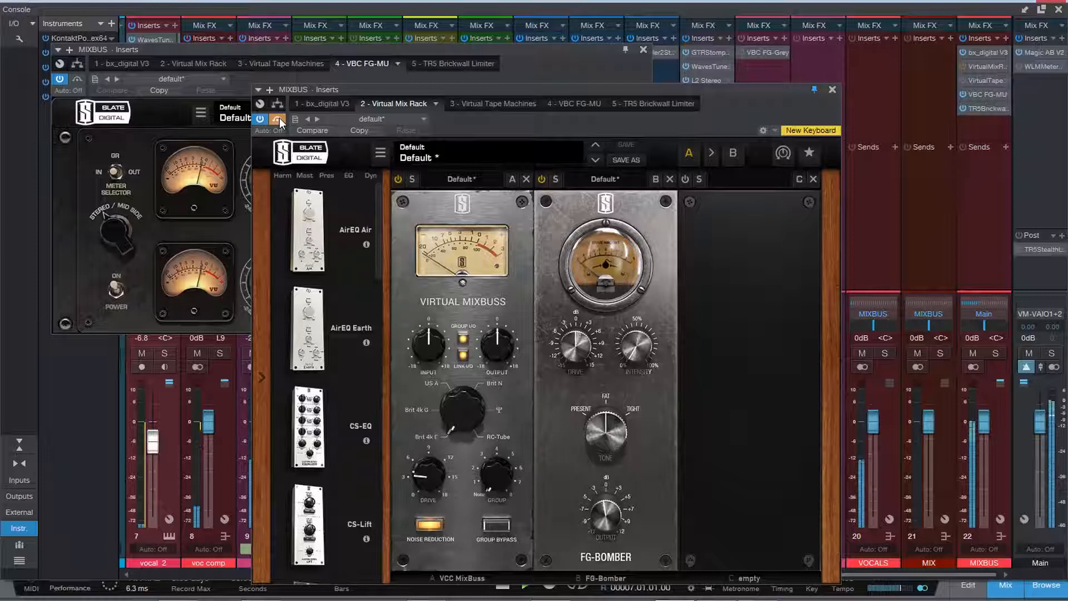
{"action": "left_click", "coordinate": [278, 118]}
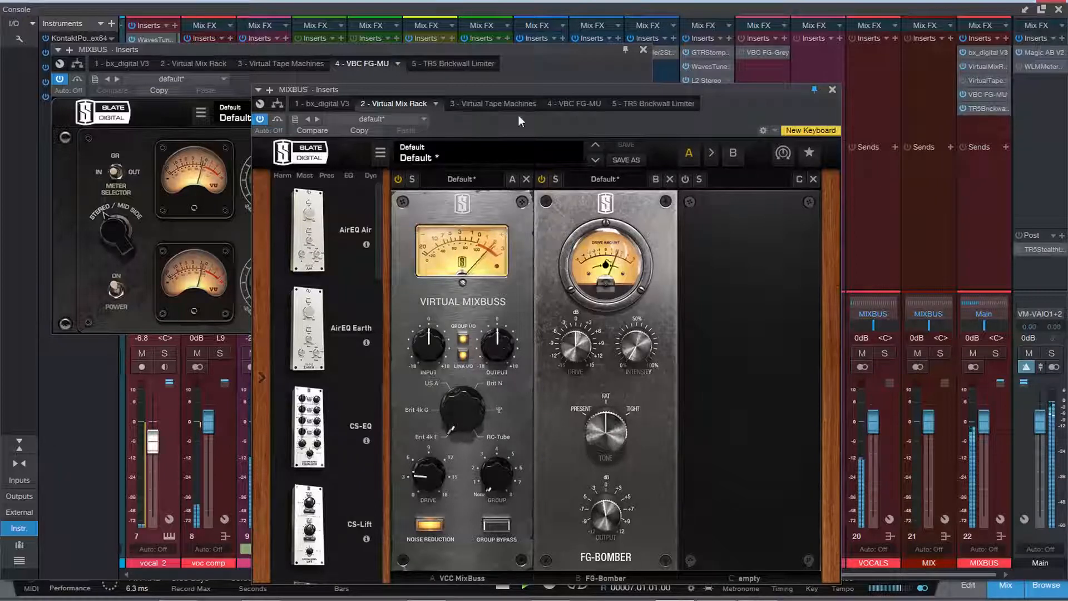
{"action": "left_click", "coordinate": [832, 90]}
Switch the MIXBUS Virtual Tape Machines back on and look over its settings page with the Calibration Levels.
{"action": "left_click", "coordinate": [978, 81]}
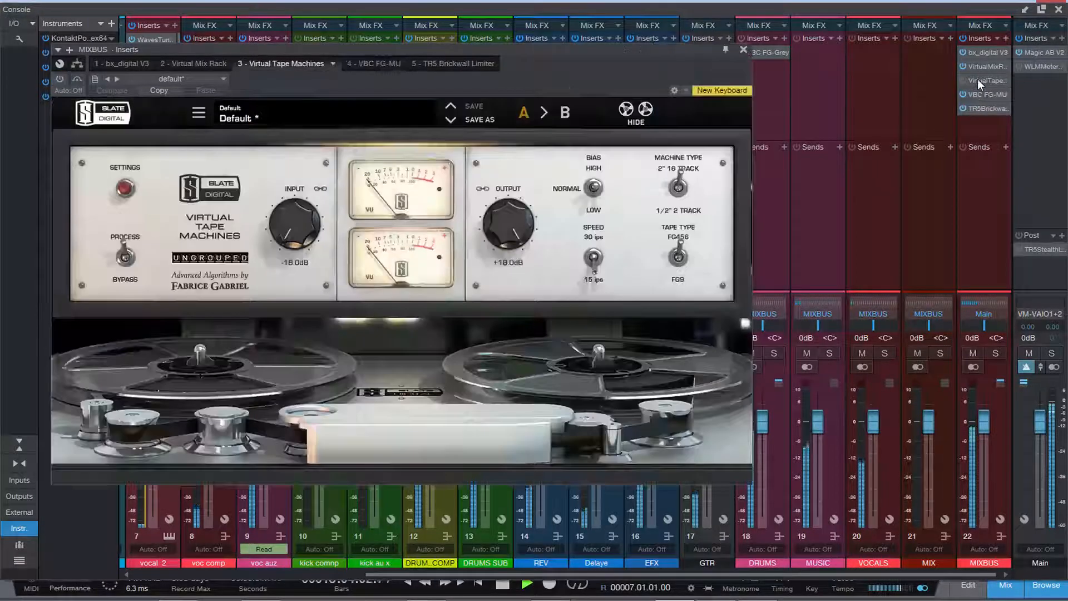
{"action": "left_click_drag", "start_coordinate": [497, 50], "coordinate": [654, 53]}
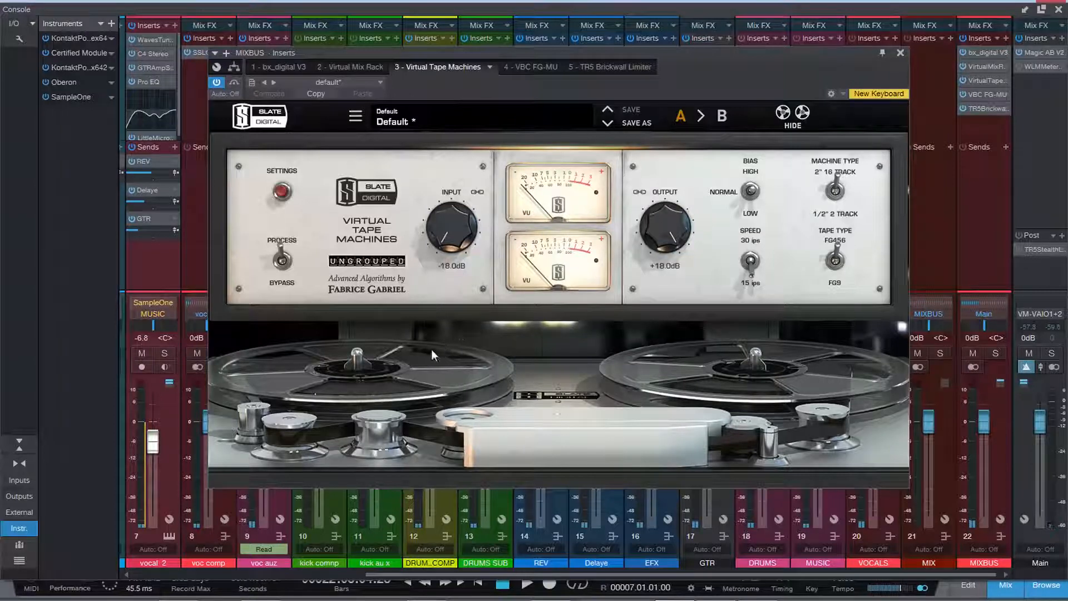
{"action": "left_click", "coordinate": [278, 191]}
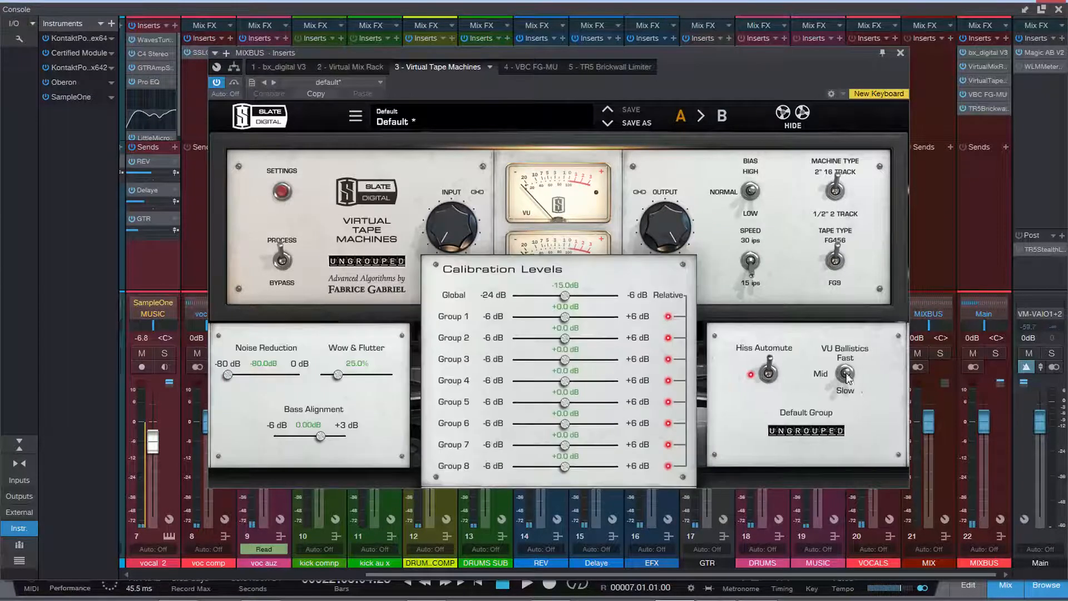
{"action": "left_click", "coordinate": [281, 191]}
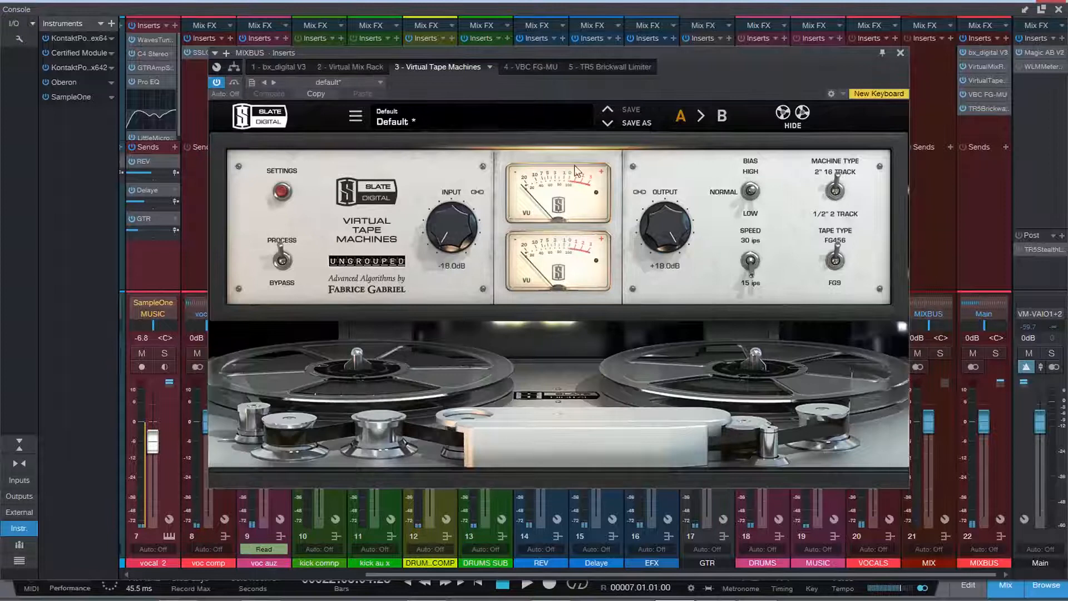
{"action": "left_click_drag", "start_coordinate": [742, 54], "coordinate": [734, 77]}
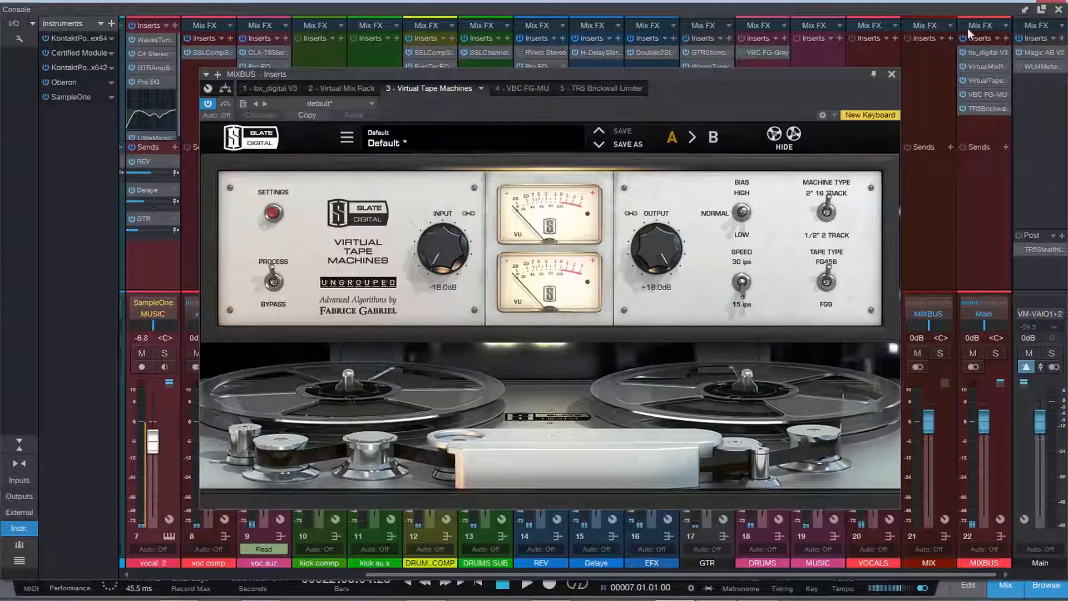
{"action": "mouse_move", "coordinate": [842, 76]}
{"action": "left_mouse_down"}
{"action": "mouse_move", "coordinate": [827, 61]}
{"action": "mouse_move", "coordinate": [836, 61]}
{"action": "left_mouse_up"}
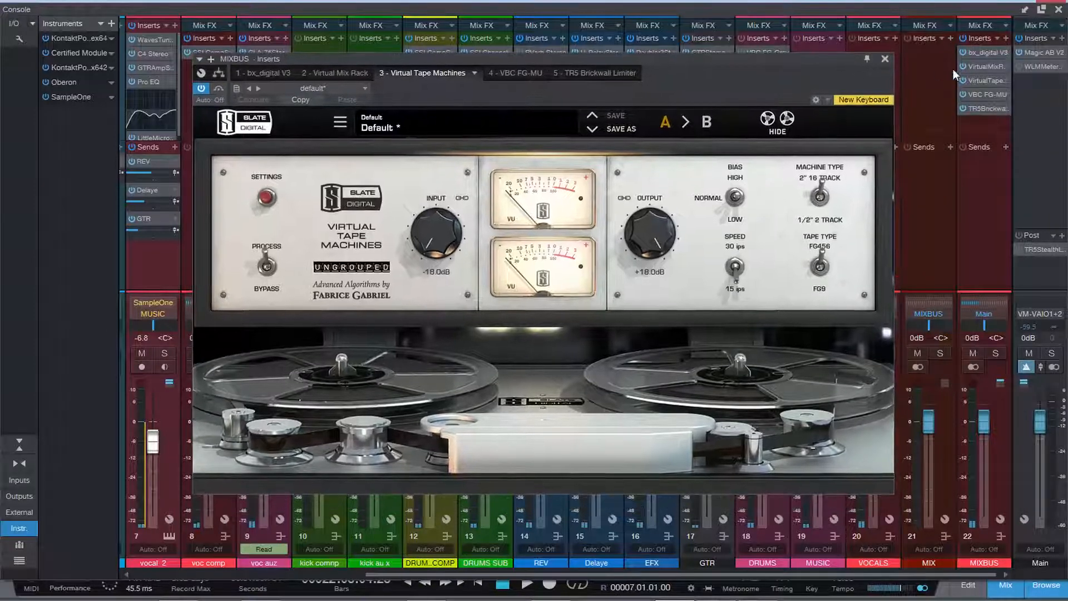
View the VBC FG-MU and the TR5 Brickwall Limiter on the MIXBUS and close the insert window.
{"action": "left_click", "coordinate": [987, 94]}
{"action": "left_click", "coordinate": [983, 108]}
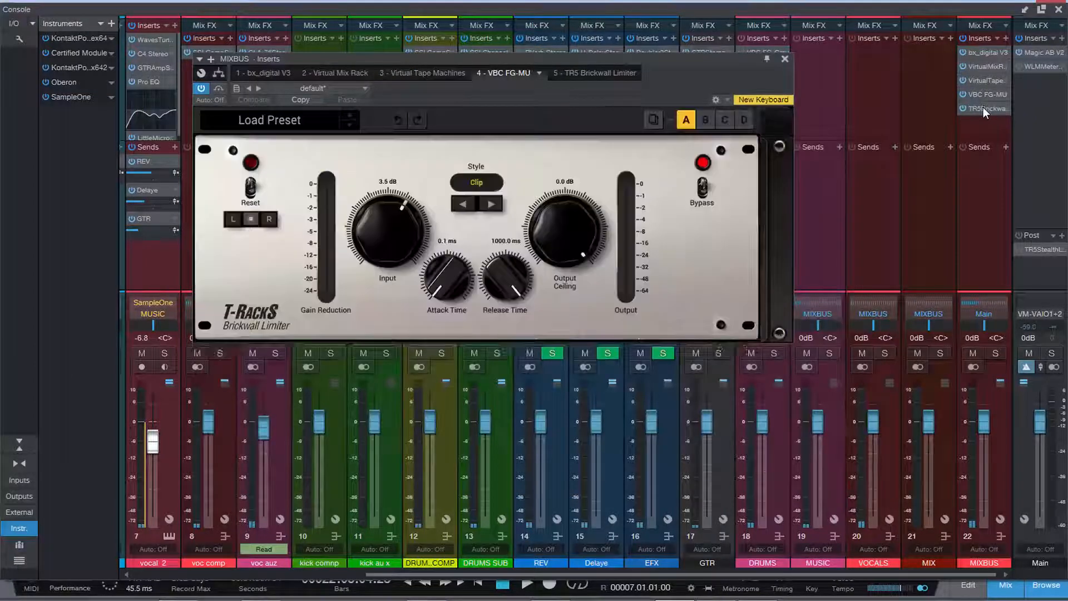
{"action": "left_click", "coordinate": [751, 59]}
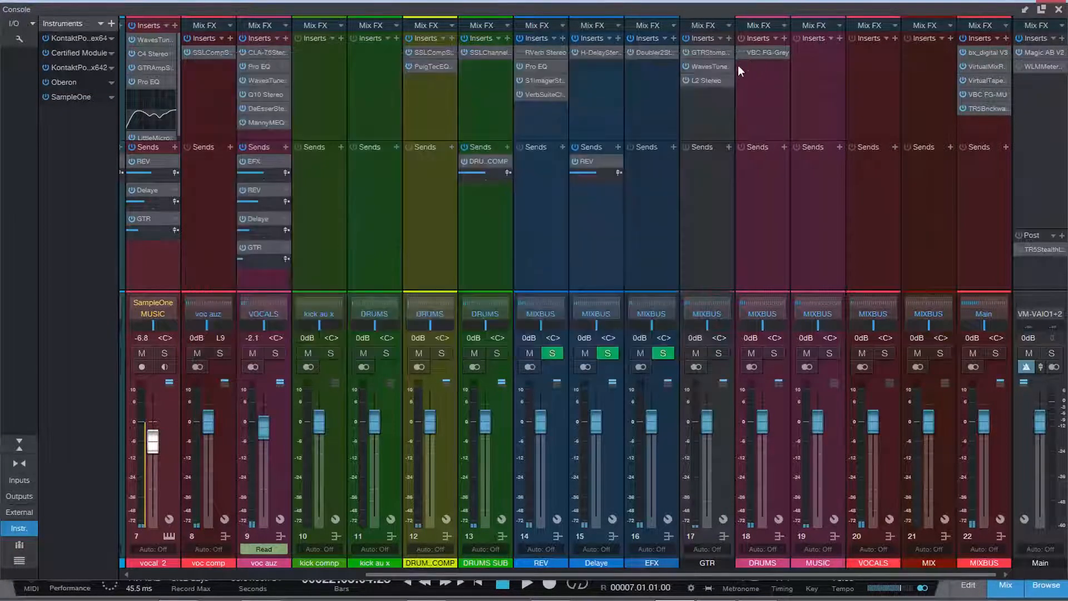
View the VBC FG-Grey compressor on the DRUMS bus and close its window.
{"action": "left_click", "coordinate": [763, 51]}
{"action": "left_click_drag", "start_coordinate": [861, 98], "coordinate": [750, 112]}
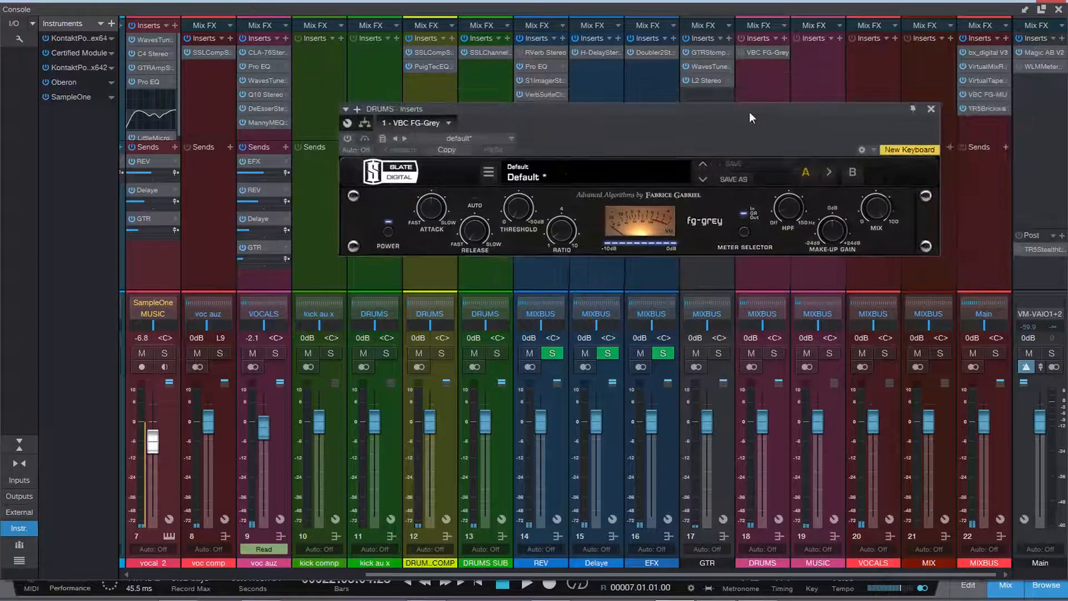
{"action": "left_click", "coordinate": [932, 108]}
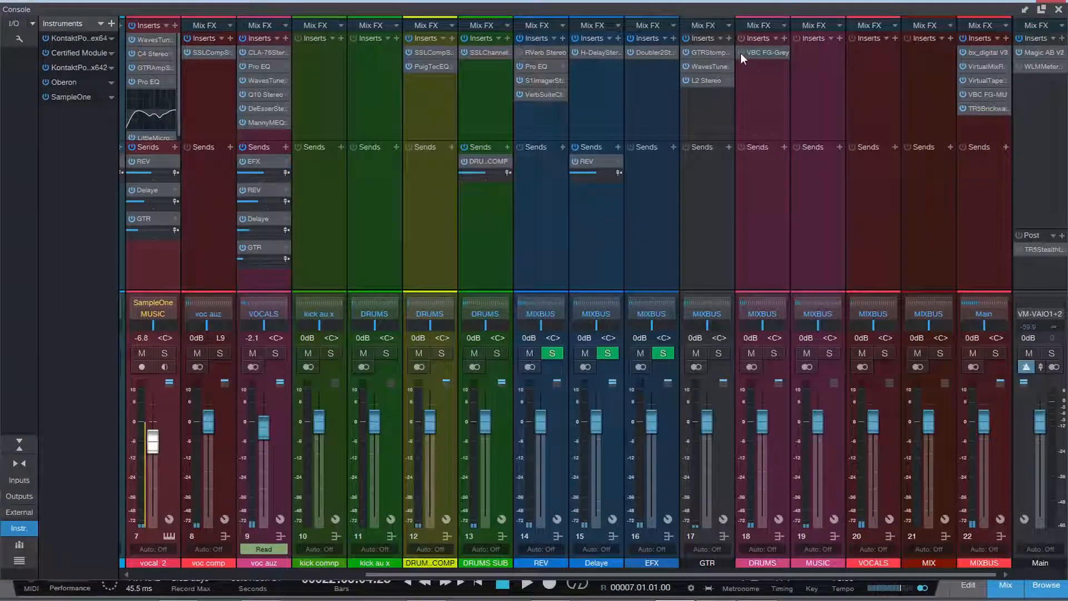